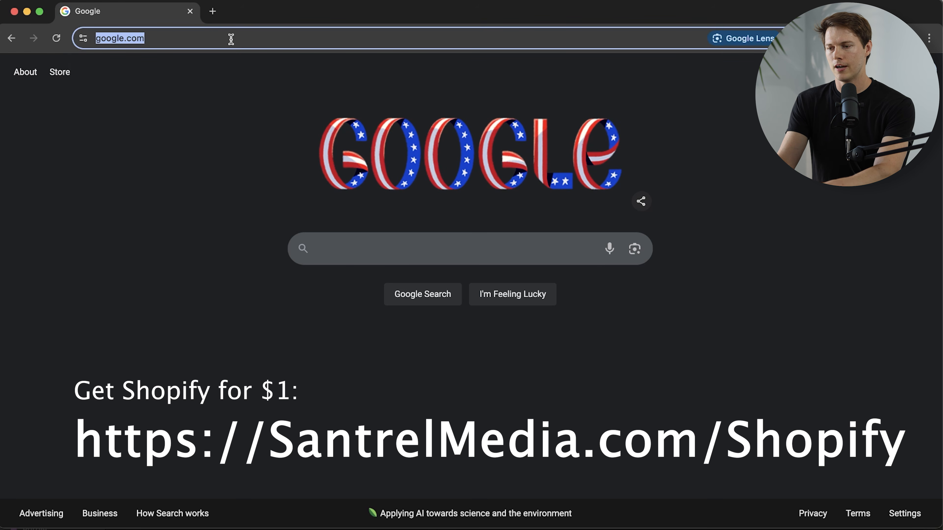
# Open the Shopify free trial offer at santrelmedia.com/shopify and skip the customized setup of the new store.
pyautogui.write('santrelmedia.com/shopify')
pyautogui.press('Return')
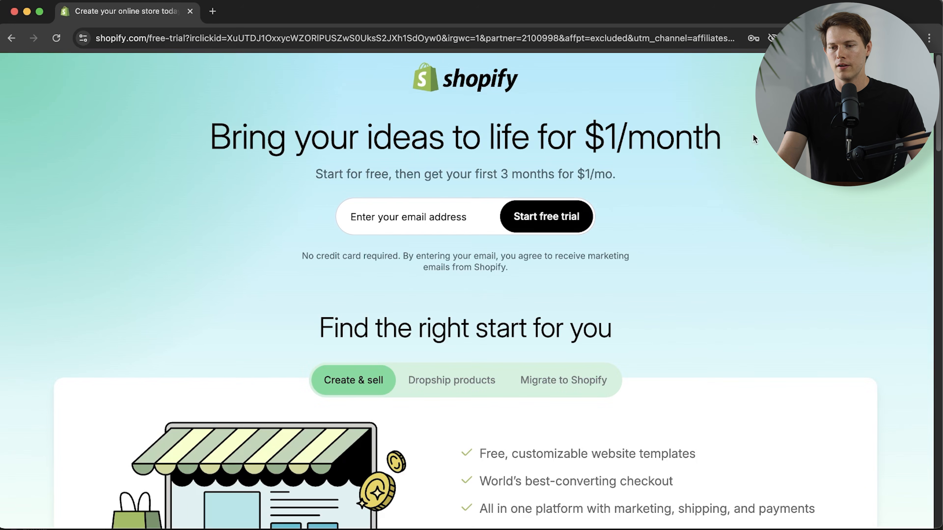
pyautogui.moveTo(754, 139); pyautogui.dragTo(562, 141)
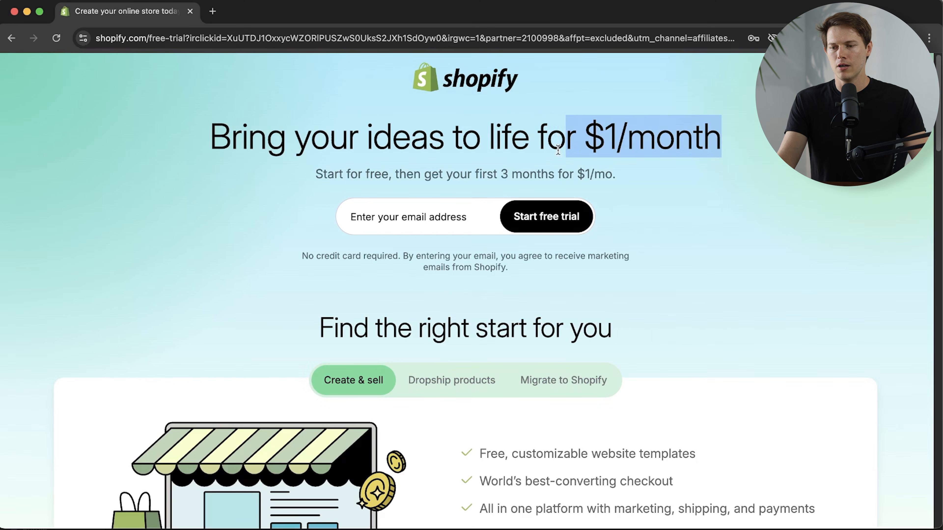
pyautogui.click(646, 192)
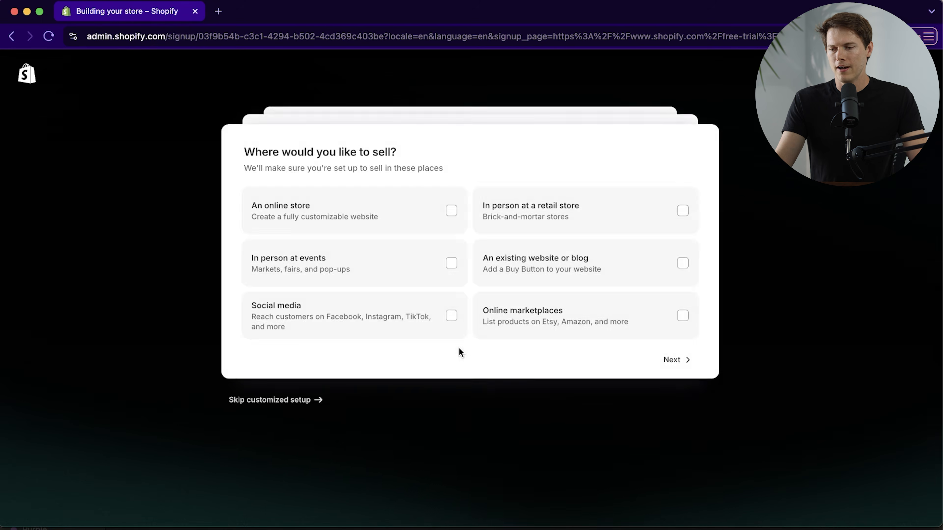
pyautogui.click(266, 401)
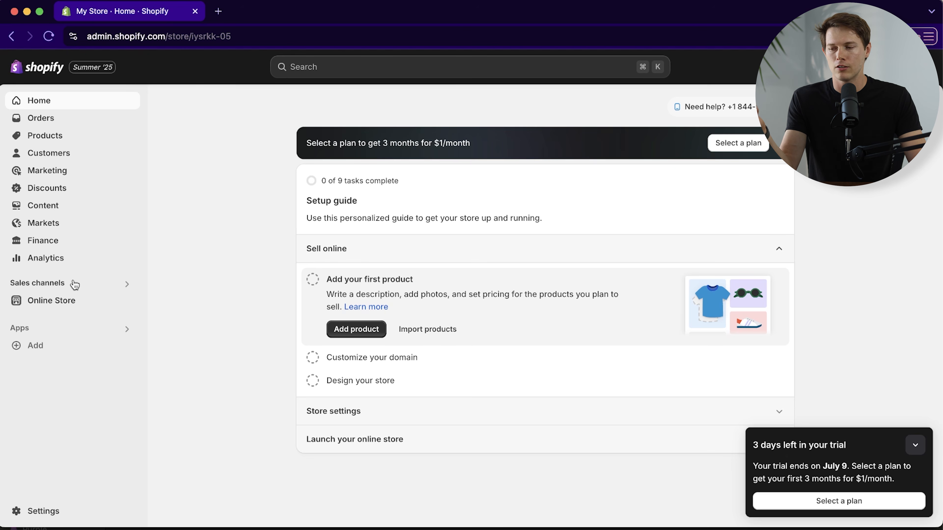
# View the list of sales channels, dismiss it, and open the themes of the Online Store.
pyautogui.click(38, 283)
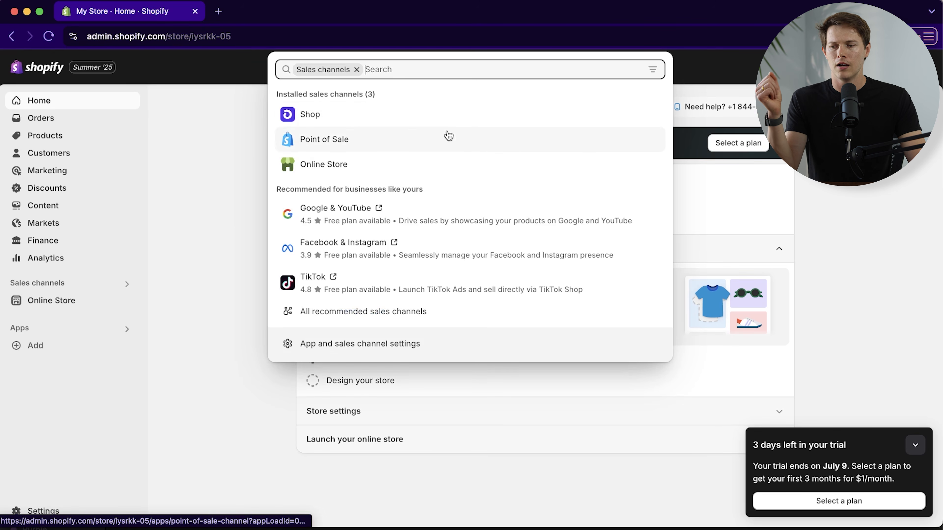
pyautogui.click(193, 269)
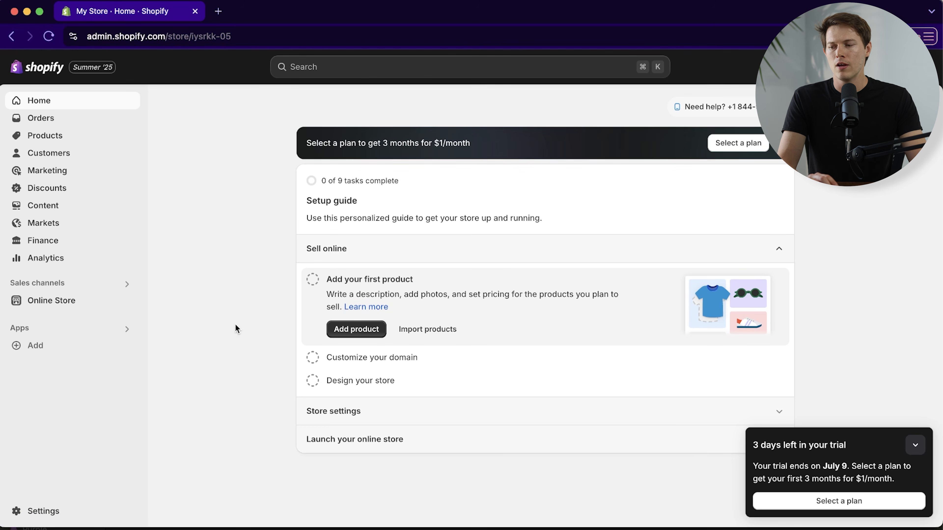
pyautogui.click(38, 307)
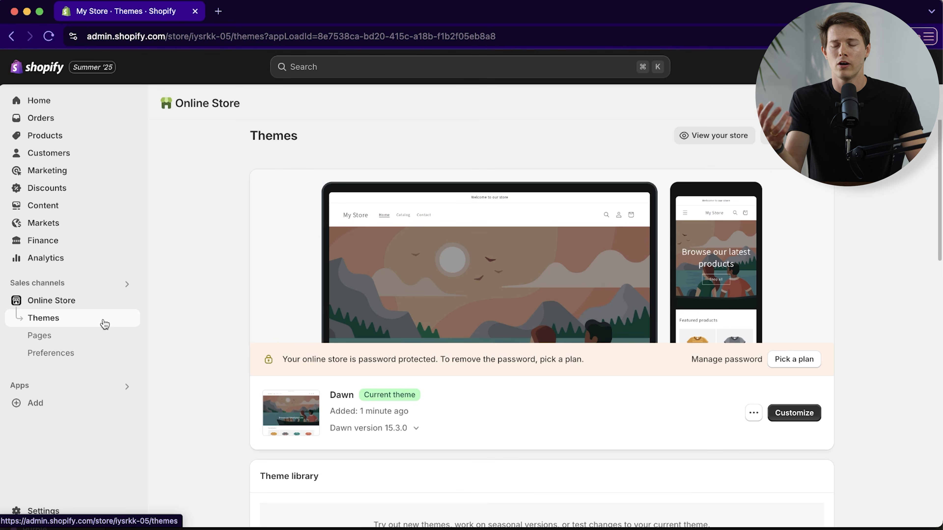
# Look through the theme library and popular free themes, and visit the Theme Store for more.
pyautogui.scroll(-2, 519, 346)
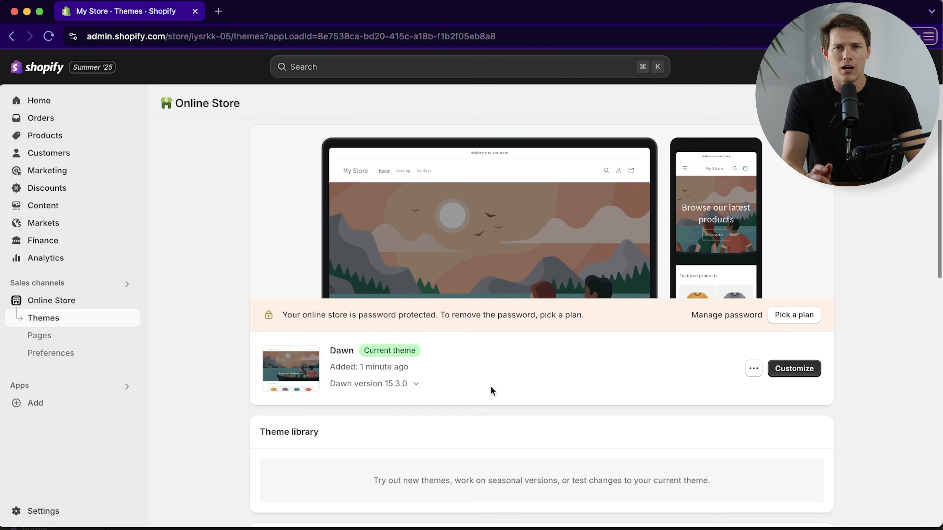
pyautogui.scroll(-5, 633, 383)
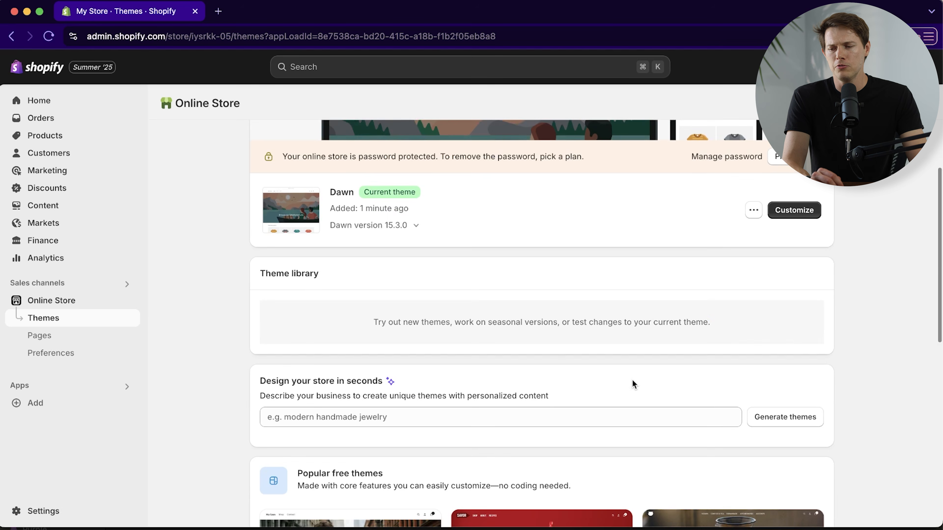
pyautogui.scroll(-7, 633, 382)
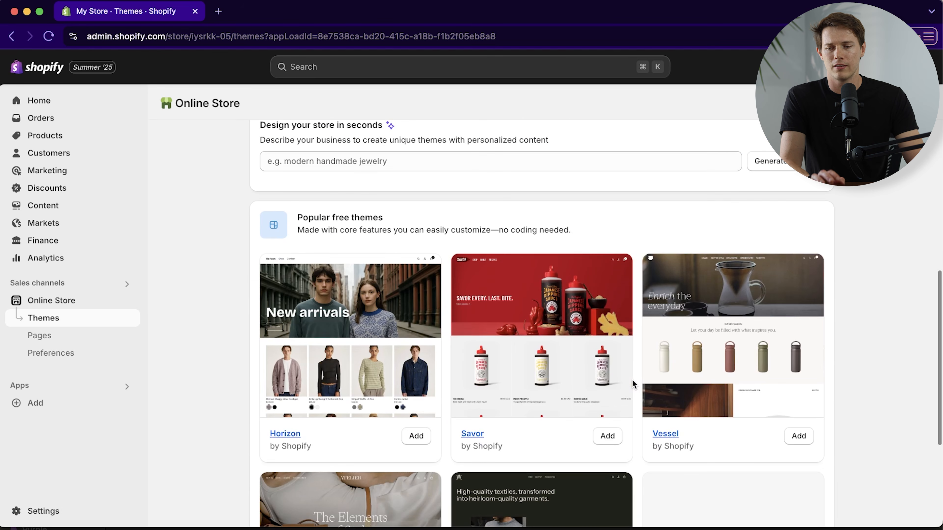
pyautogui.scroll(3, 595, 262)
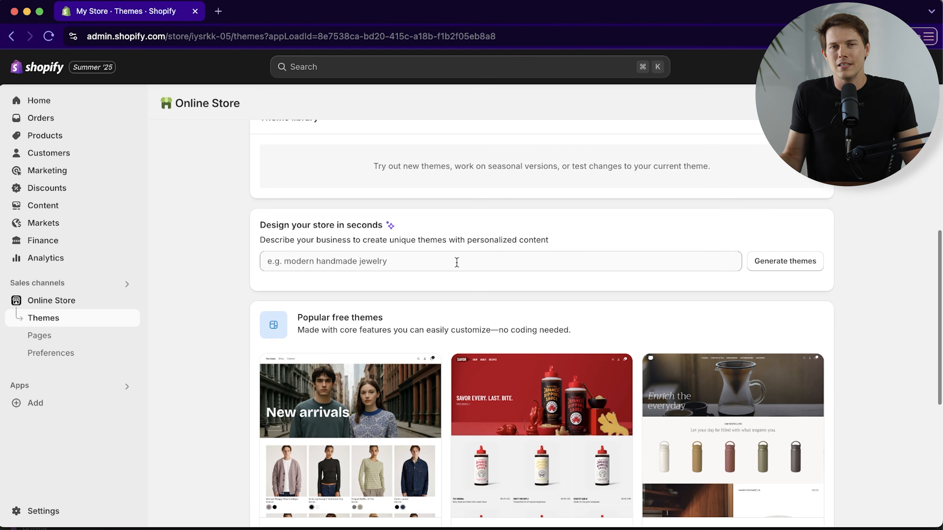
pyautogui.scroll(-5, 481, 322)
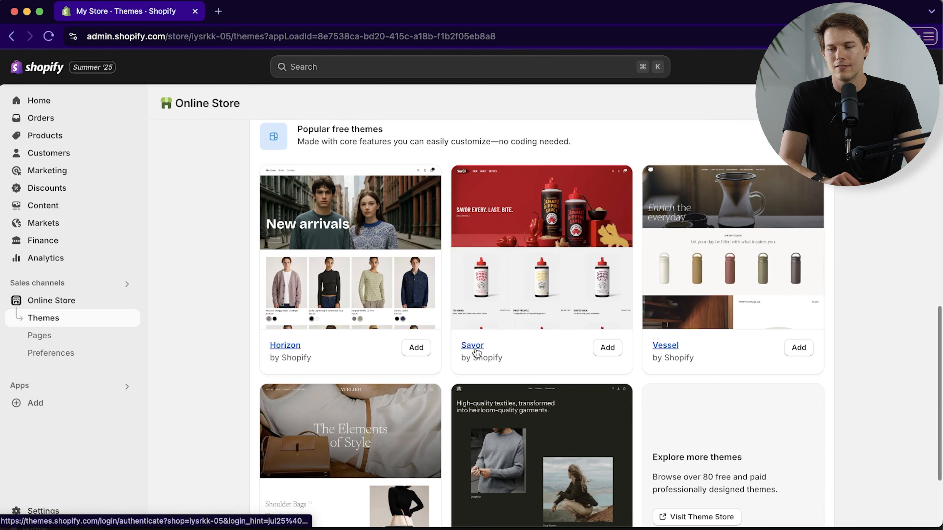
pyautogui.scroll(-3, 769, 366)
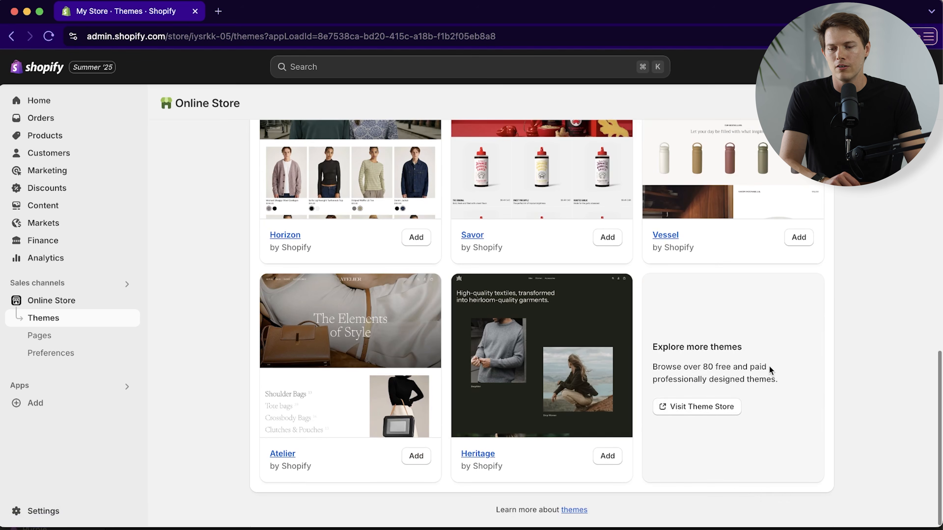
pyautogui.click(708, 408)
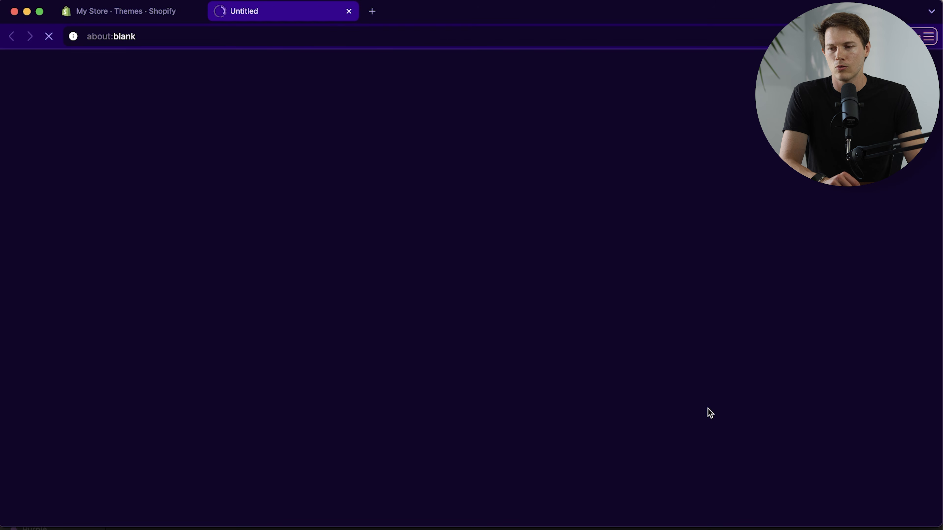
# Filter the Theme Store to free themes and browse the matching designs.
pyautogui.scroll(-2, 406, 185)
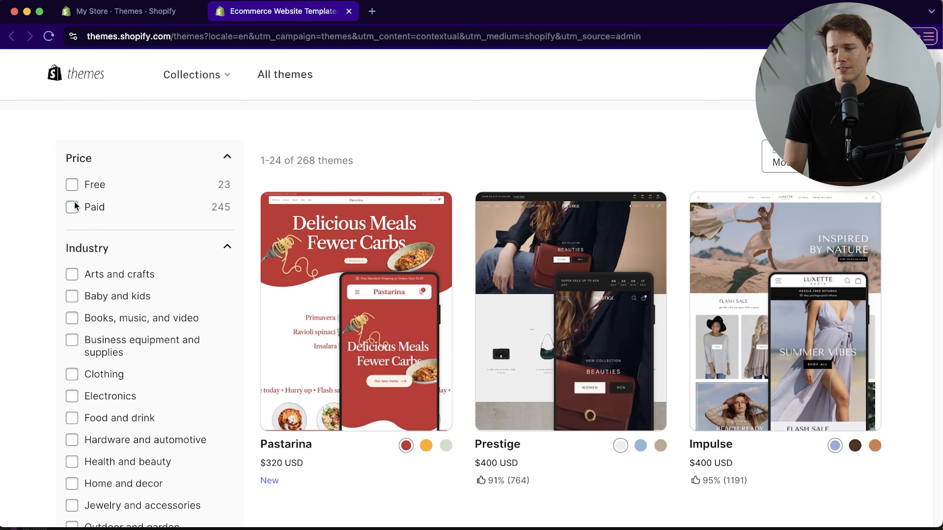
pyautogui.click(71, 185)
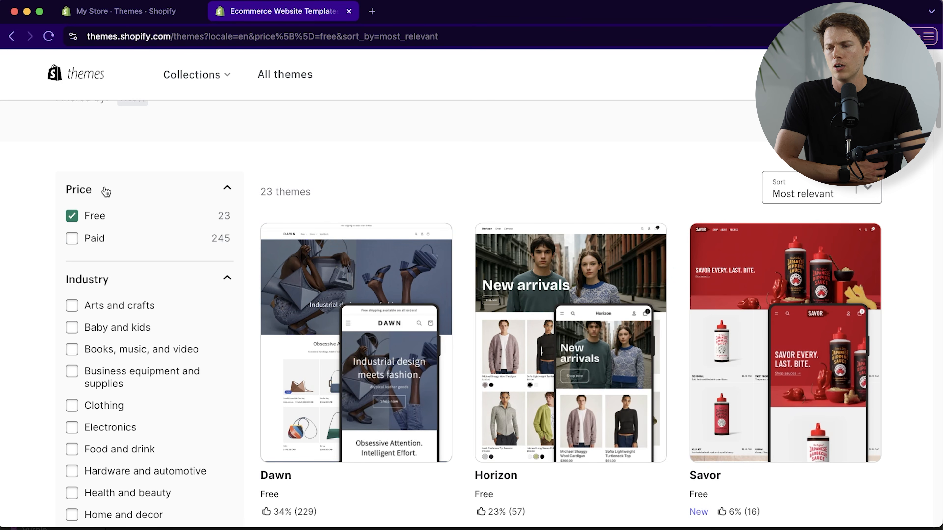
pyautogui.scroll(-5, 616, 316)
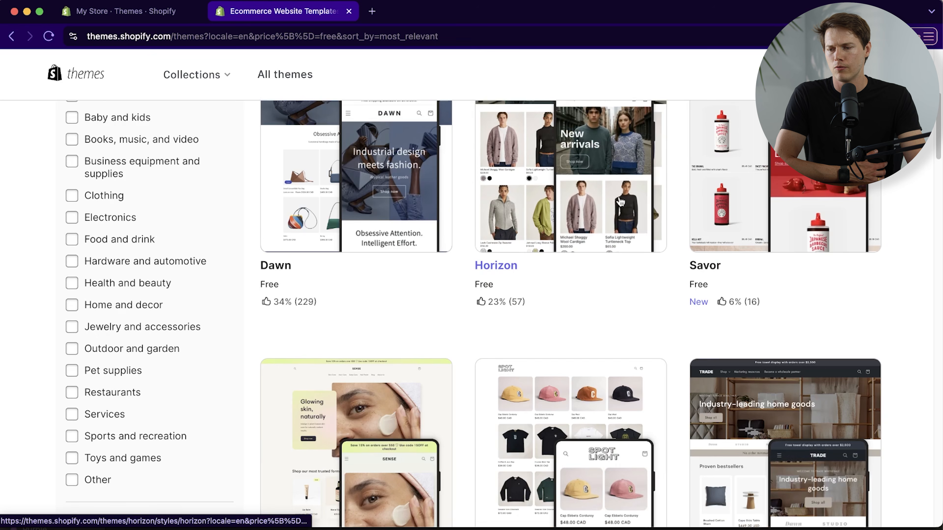
pyautogui.scroll(-6, 910, 316)
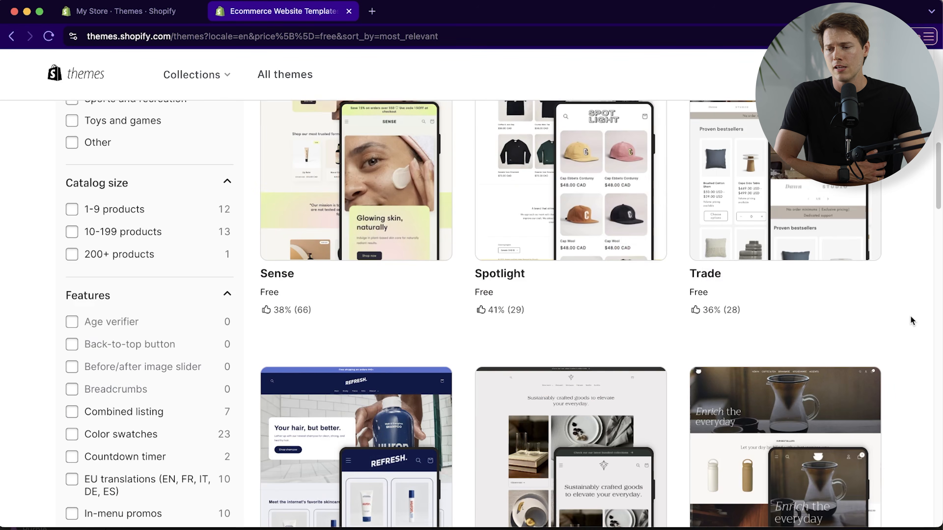
pyautogui.scroll(-6, 911, 317)
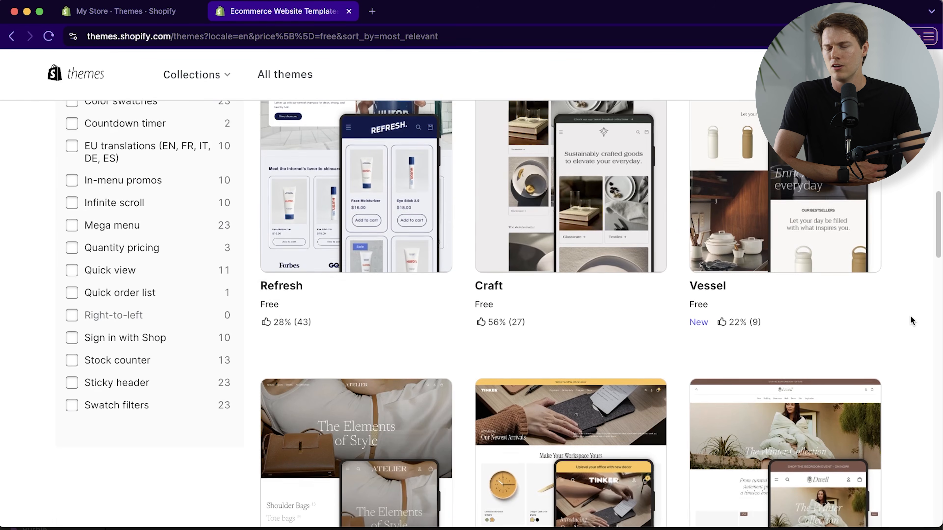
pyautogui.scroll(15, 910, 315)
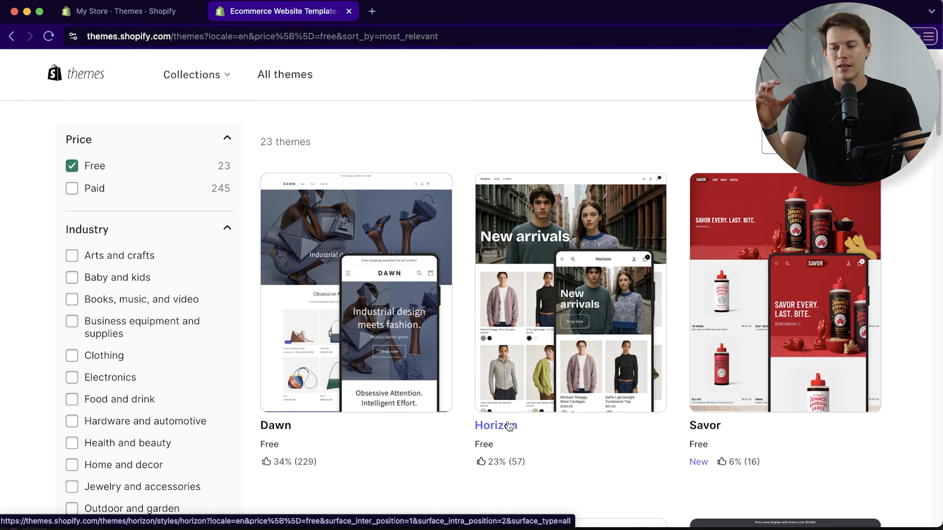
# Open the Horizon theme's demo store and try out its cart and account panels.
pyautogui.click(507, 429)
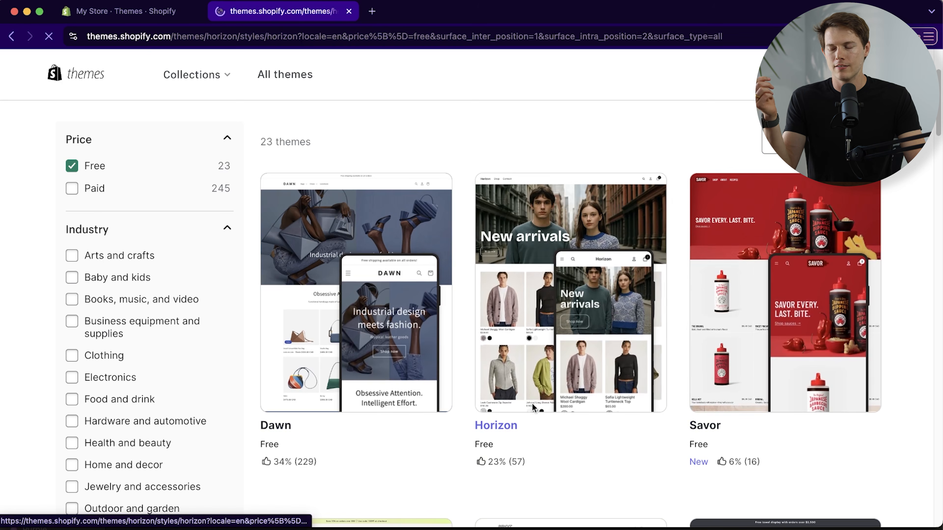
pyautogui.click(182, 375)
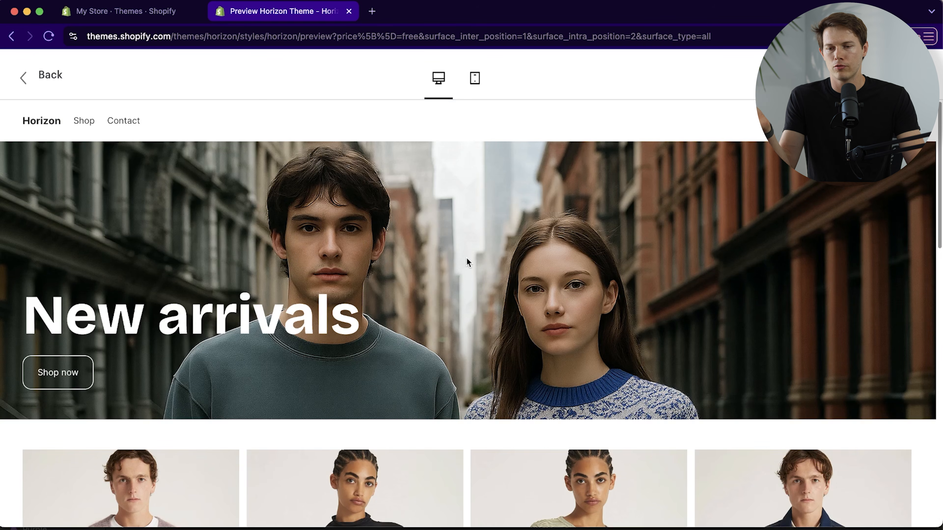
pyautogui.click(908, 121)
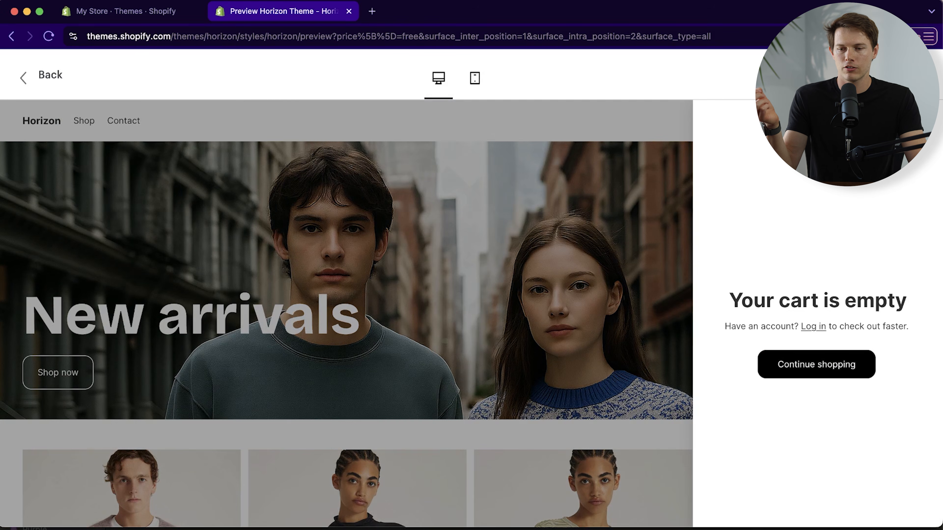
pyautogui.click(908, 121)
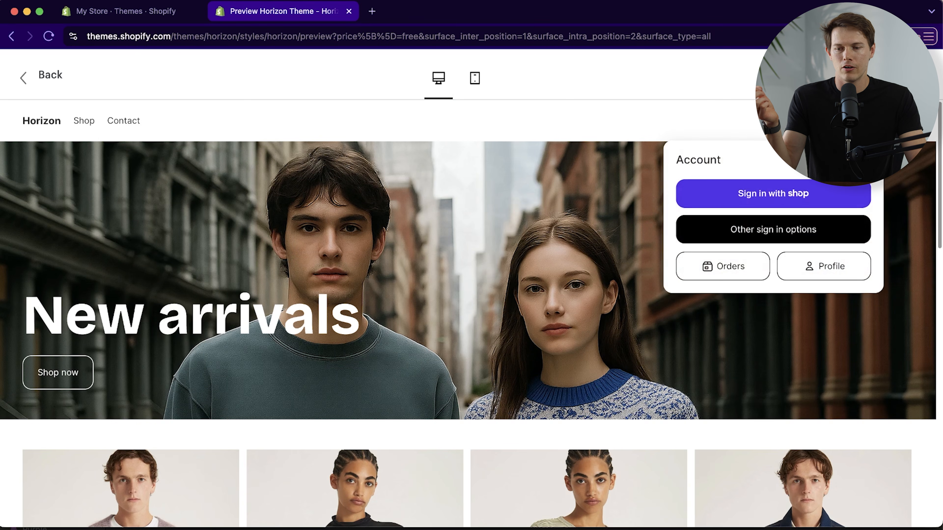
# Browse the demo shop's products and examine the dark red Alex Merino Wool Open Placket Polo page.
pyautogui.click(93, 125)
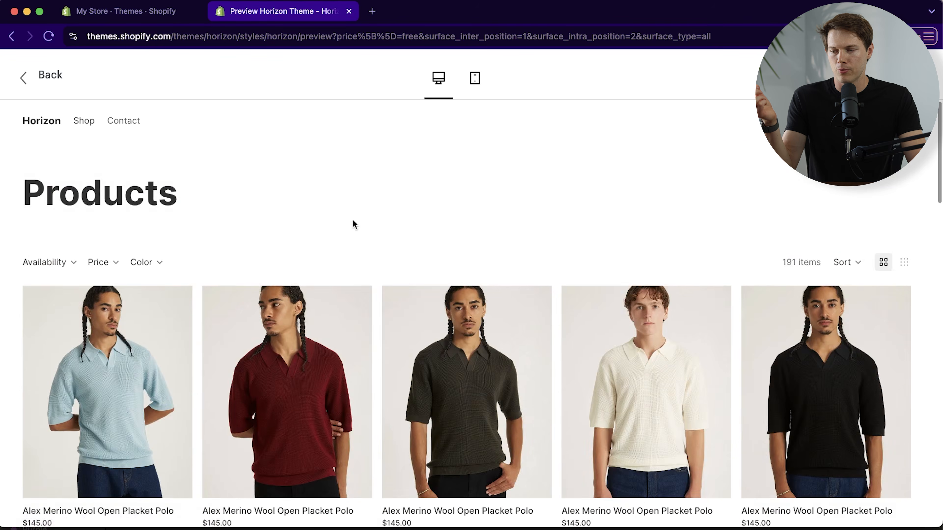
pyautogui.scroll(-8, 362, 255)
pyautogui.click(319, 223)
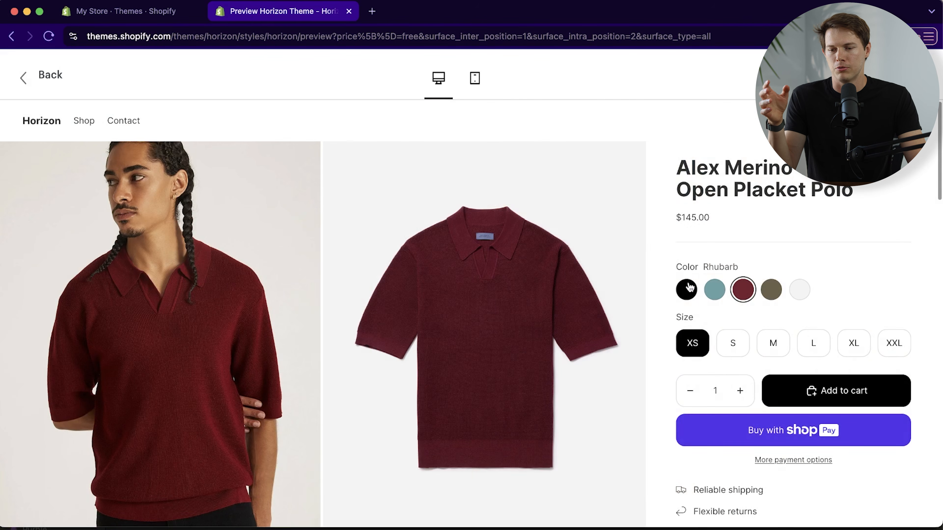
pyautogui.scroll(-5, 590, 327)
pyautogui.scroll(5, 572, 329)
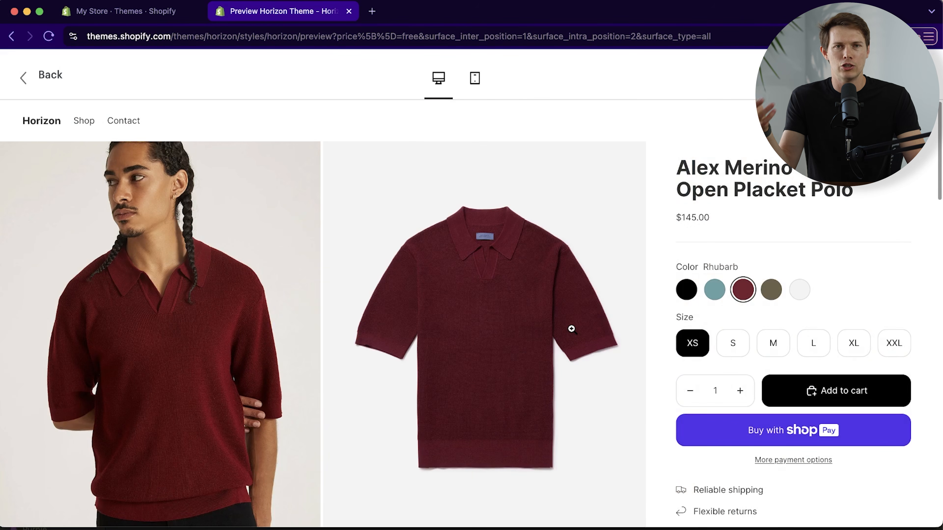
# Leave the demo store, add the Horizon theme to the store as a trial, and check it in the theme library.
pyautogui.click(62, 78)
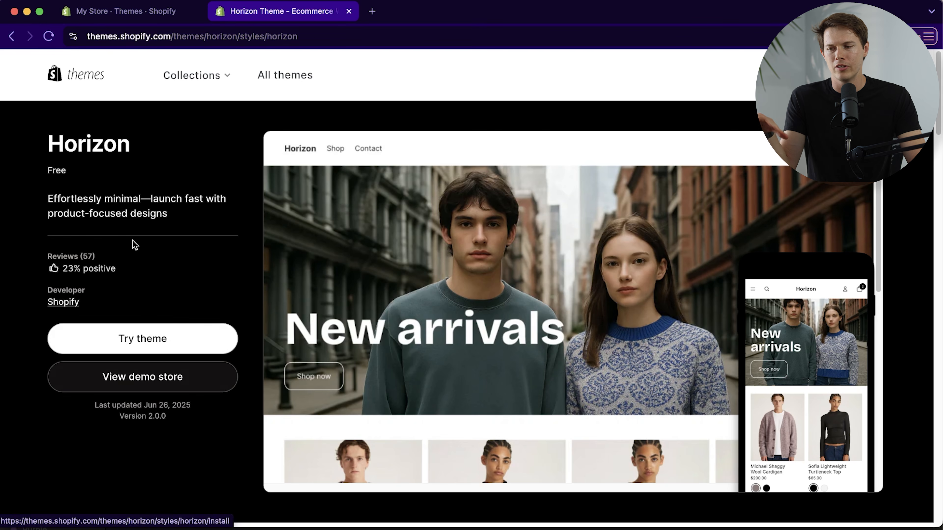
pyautogui.click(167, 341)
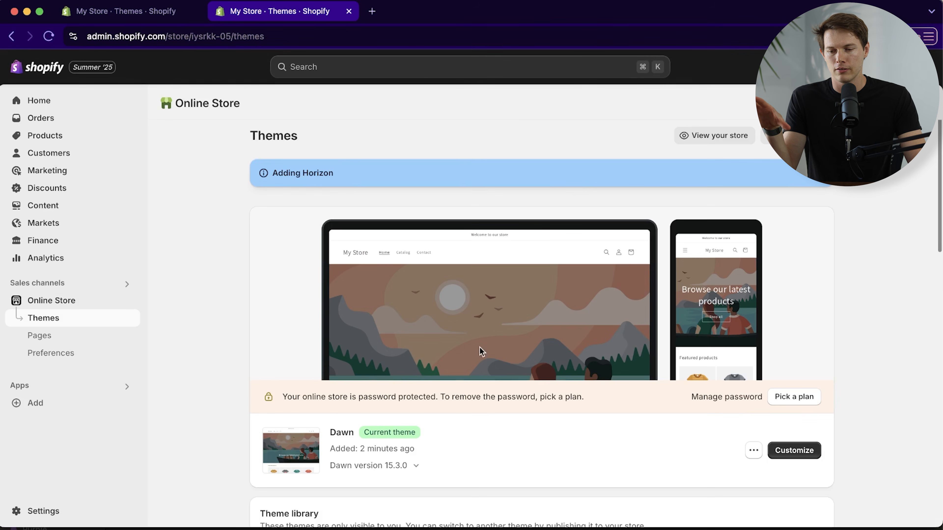
pyautogui.scroll(-5, 600, 345)
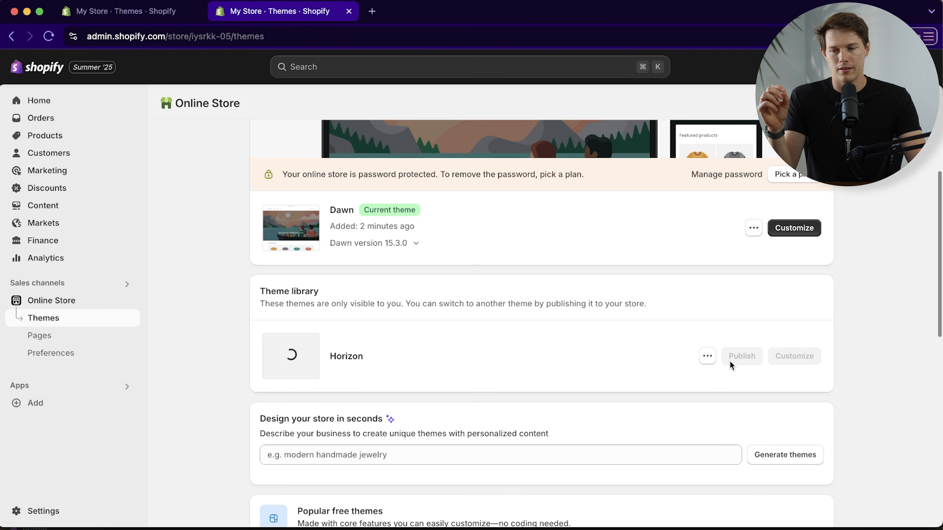
pyautogui.scroll(1, 672, 380)
pyautogui.scroll(1, 700, 237)
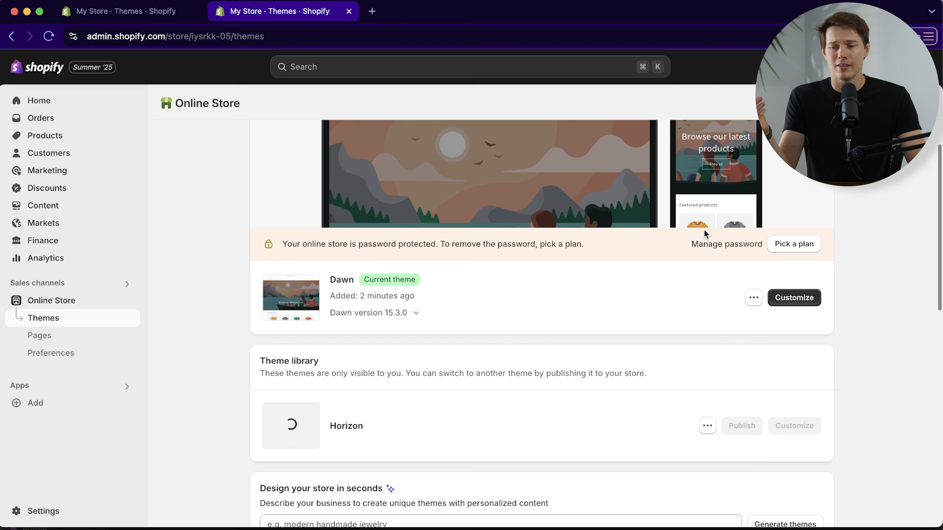
pyautogui.scroll(5, 704, 230)
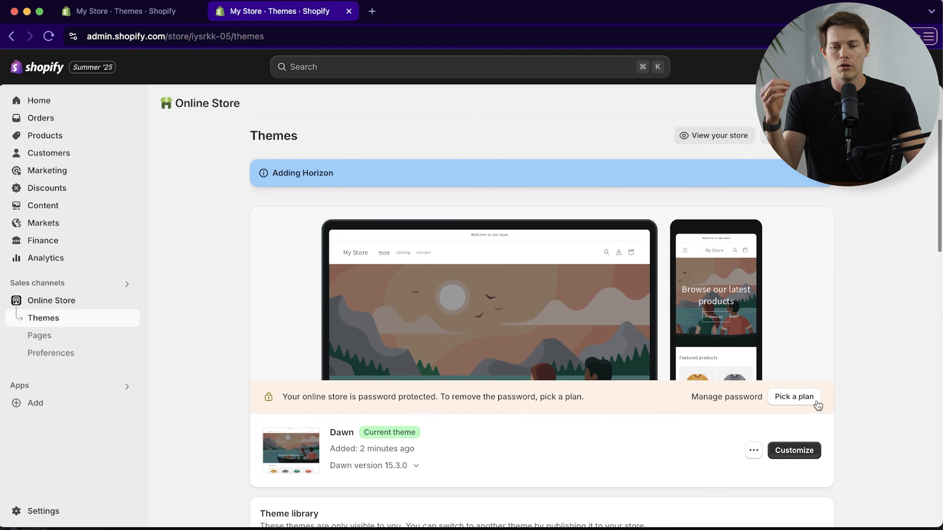
# Compare the subscription plans and select the Basic plan at $1 USD/month for the first 3 months.
pyautogui.click(800, 401)
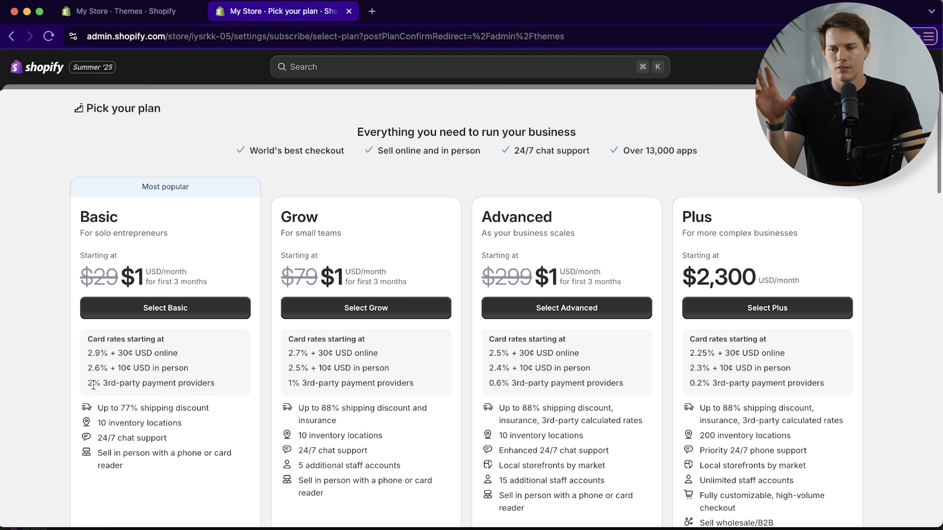
pyautogui.scroll(-2, 93, 353)
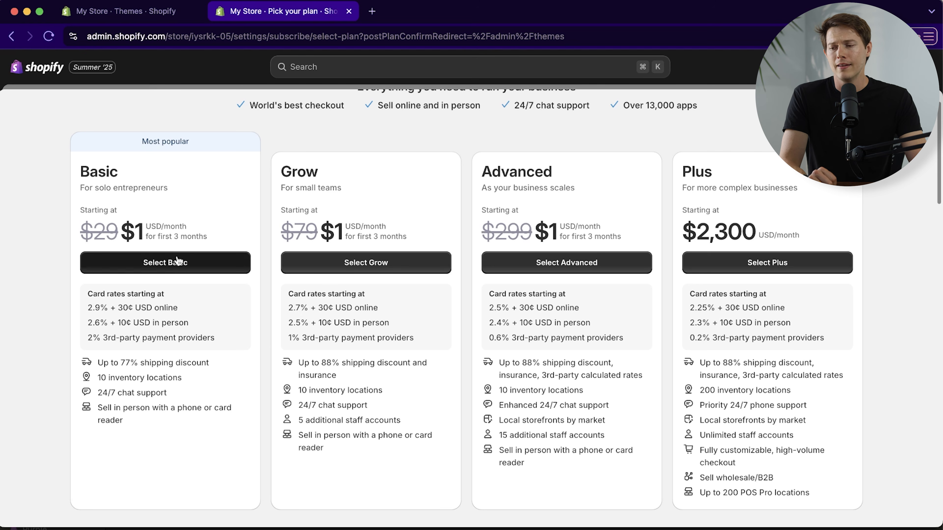
pyautogui.click(185, 263)
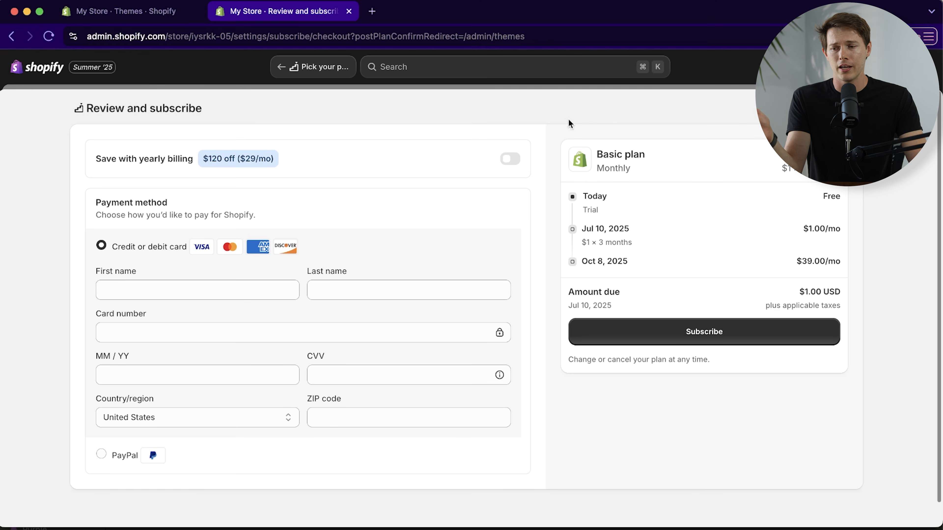
# Subscribe to the Basic plan with monthly billing using the owner's name and card details, and save the business address.
pyautogui.click(517, 160)
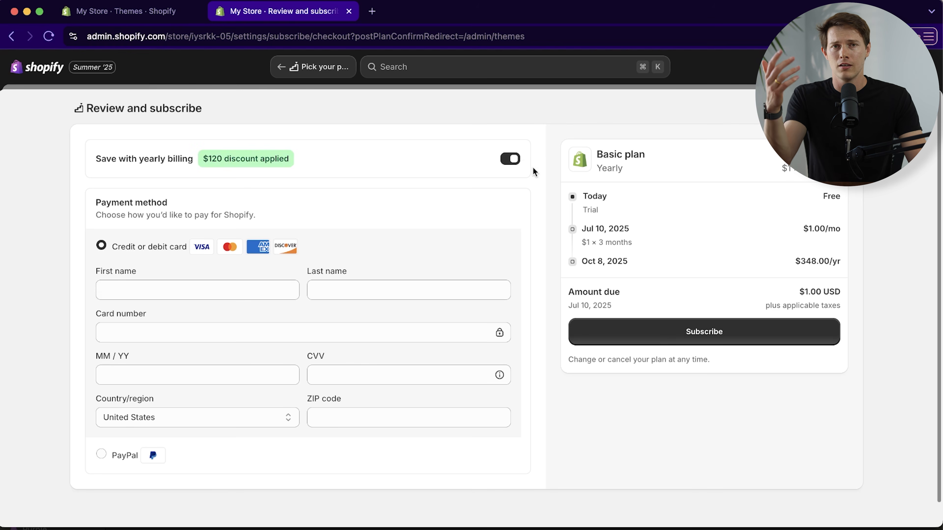
pyautogui.click(513, 160)
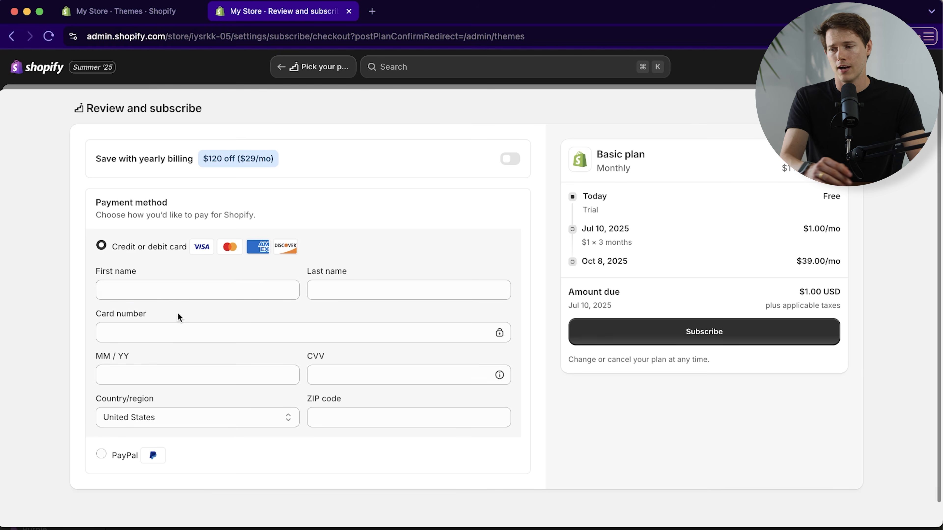
pyautogui.click(175, 290)
pyautogui.write('Michael')
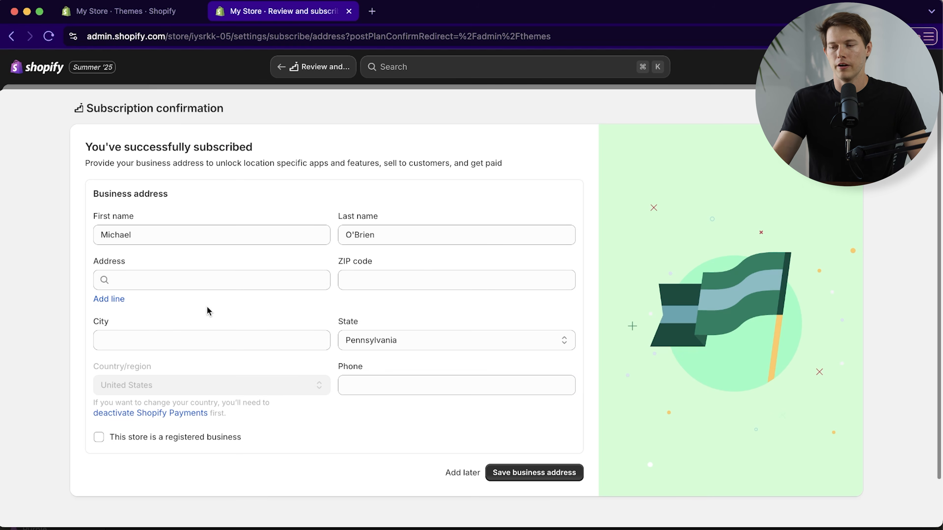
pyautogui.click(245, 278)
pyautogui.click(516, 474)
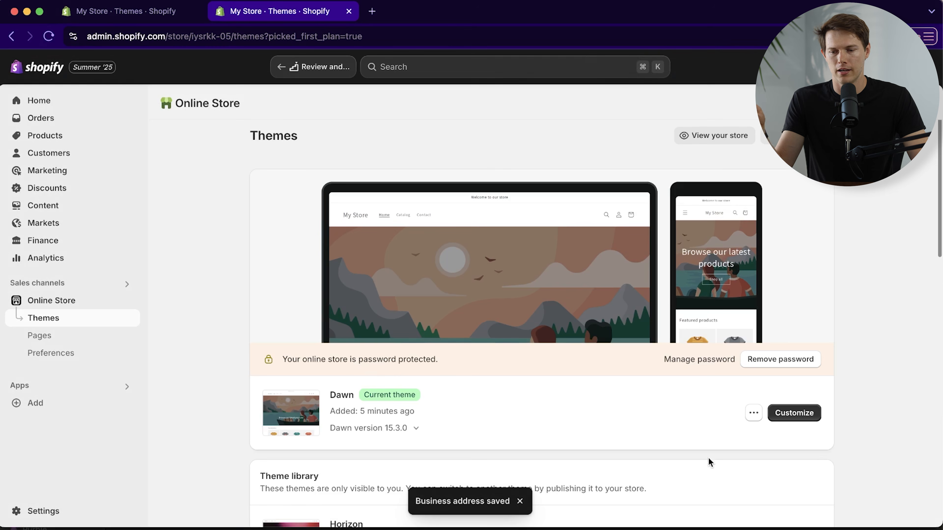
# Remove the online store's password protection and publish the Horizon theme from the theme library.
pyautogui.click(773, 363)
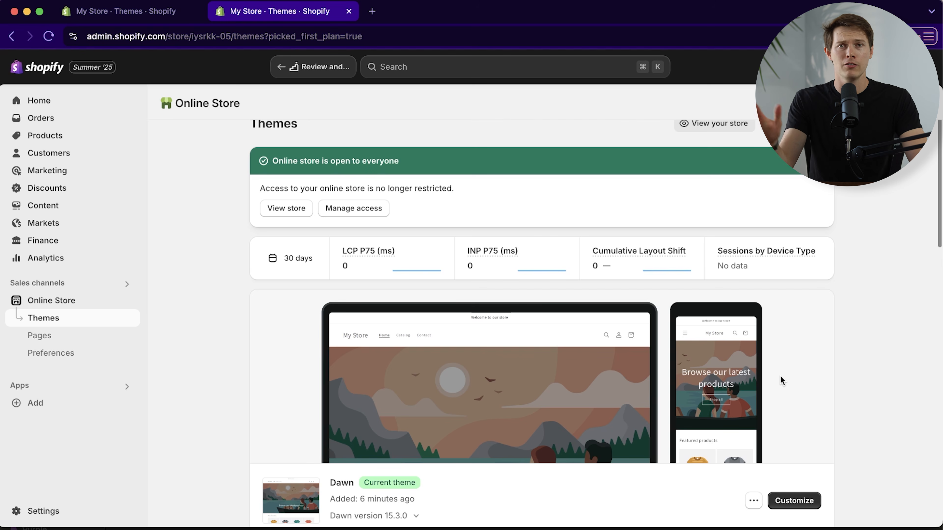
pyautogui.scroll(-2, 786, 391)
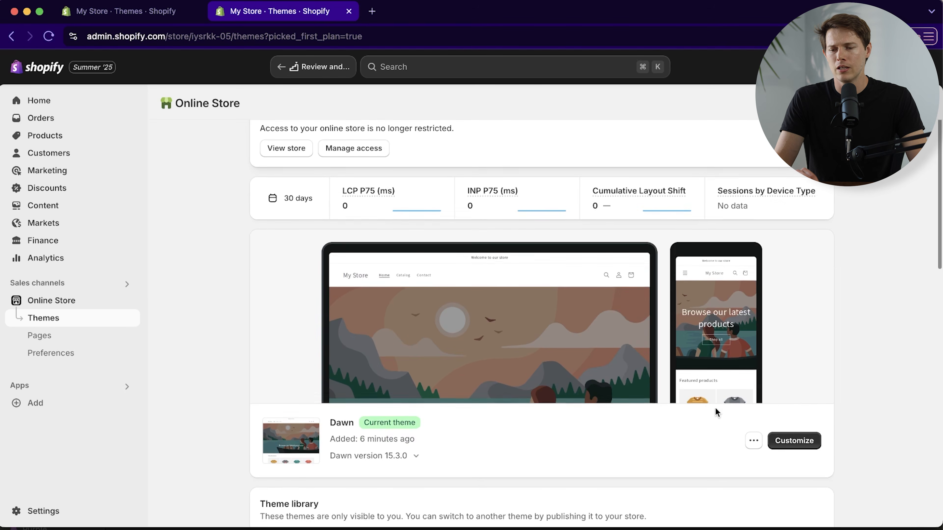
pyautogui.scroll(-5, 729, 400)
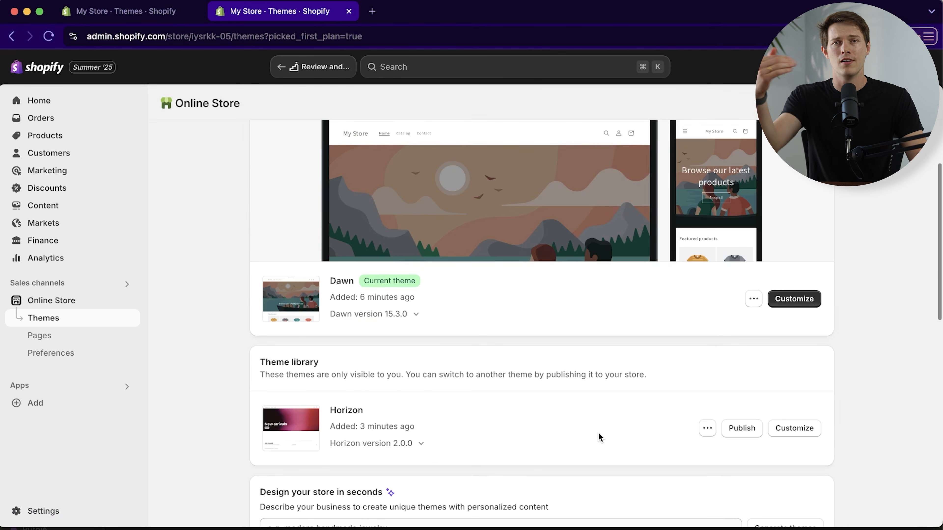
pyautogui.click(737, 427)
pyautogui.click(633, 373)
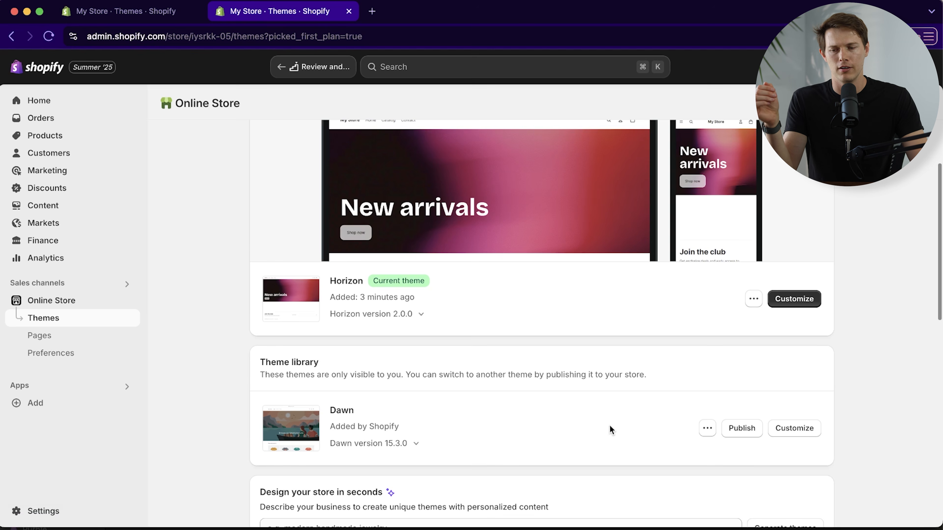
# Open the Horizon theme for customization and look through its home page from the hero banner to the footer.
pyautogui.scroll(1, 611, 430)
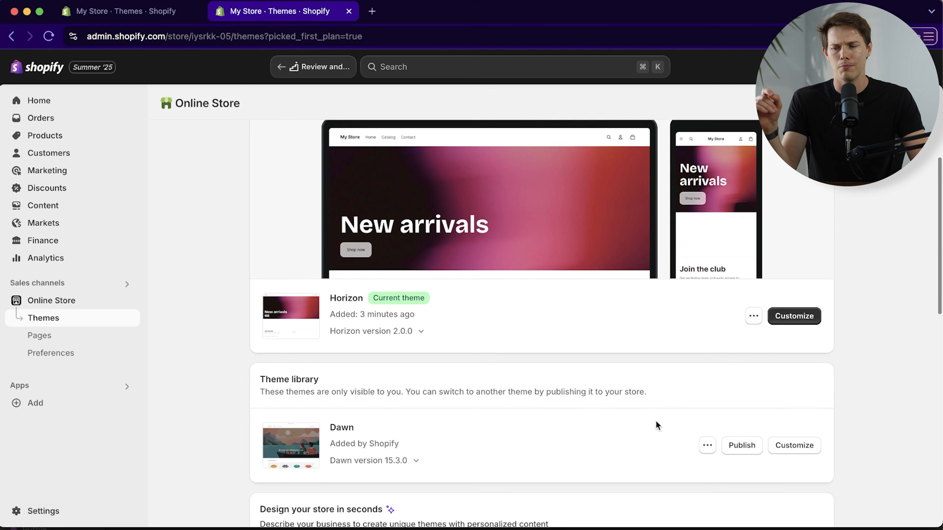
pyautogui.scroll(5, 656, 421)
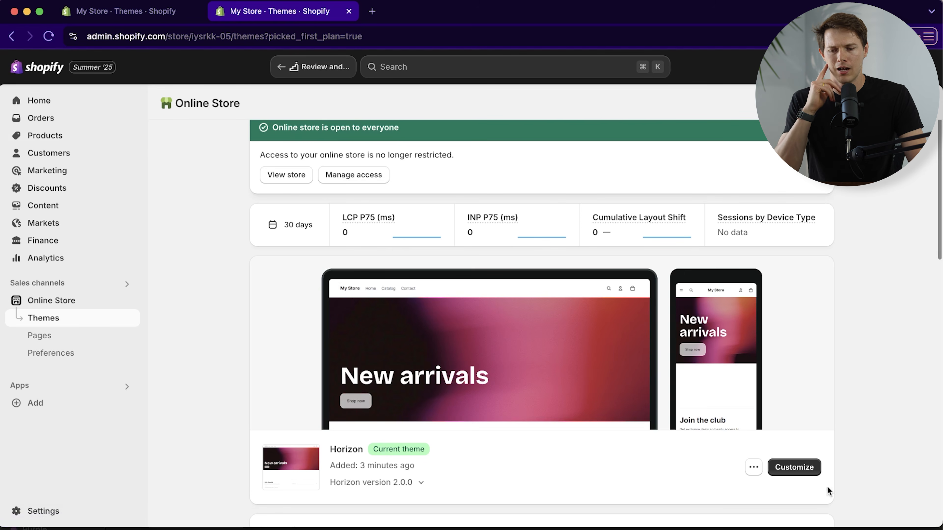
pyautogui.click(806, 468)
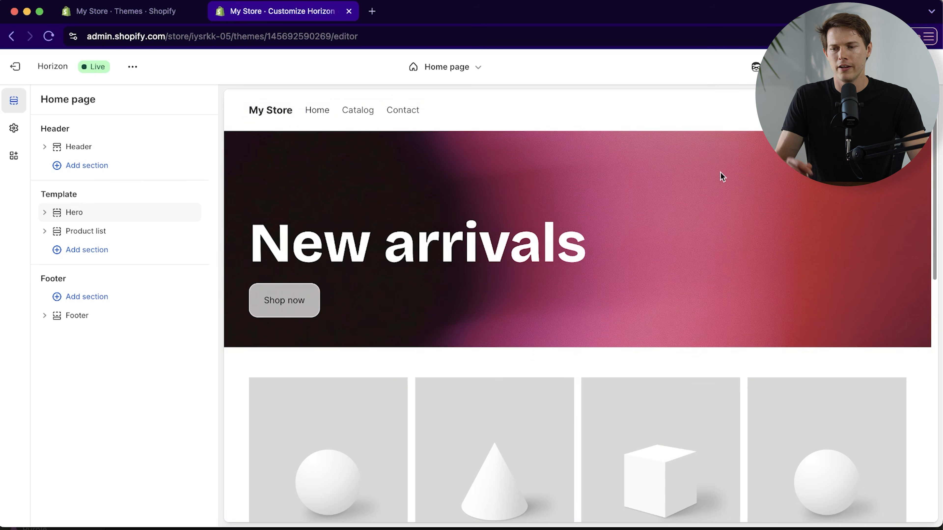
pyautogui.scroll(-5, 708, 195)
pyautogui.scroll(-2, 708, 193)
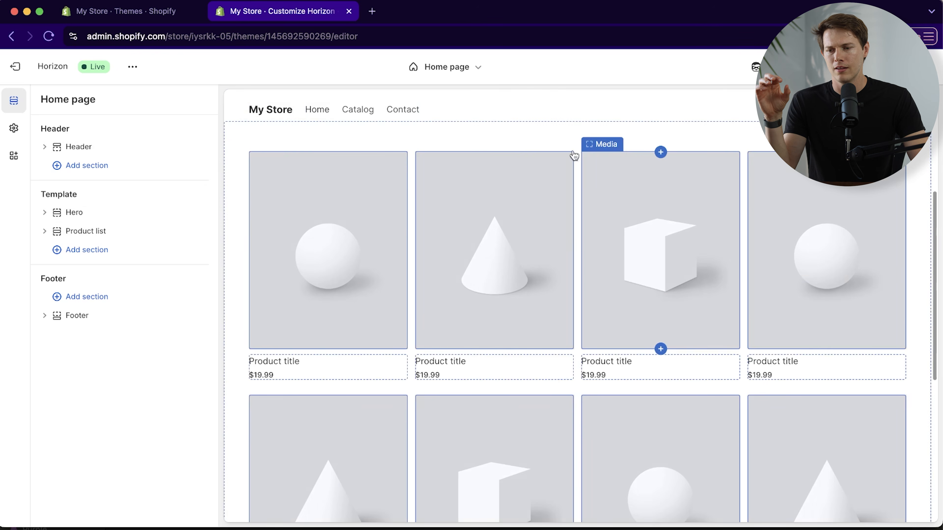
pyautogui.scroll(-10, 234, 151)
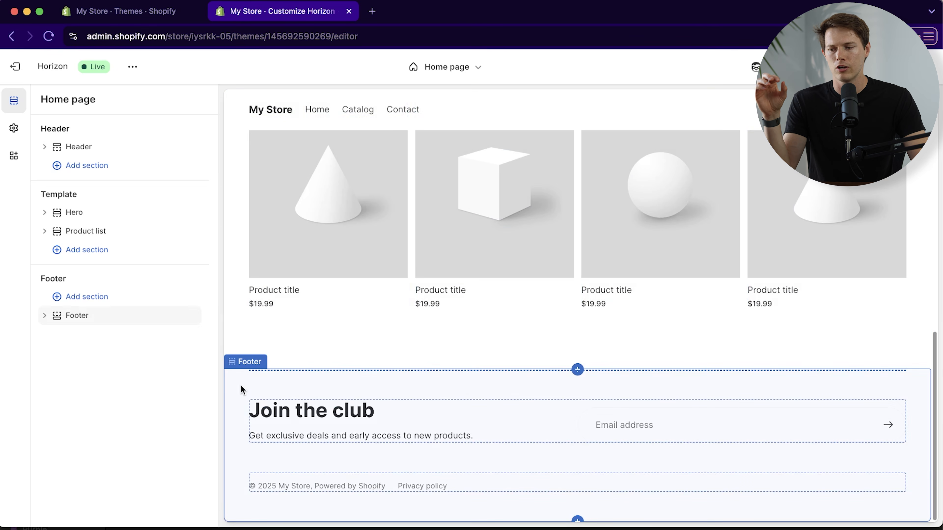
pyautogui.scroll(5, 241, 384)
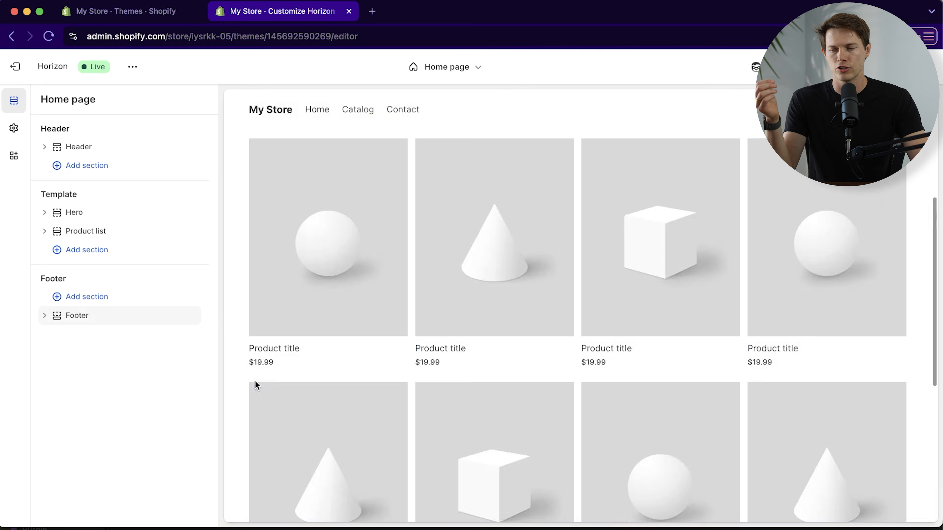
pyautogui.scroll(4, 256, 383)
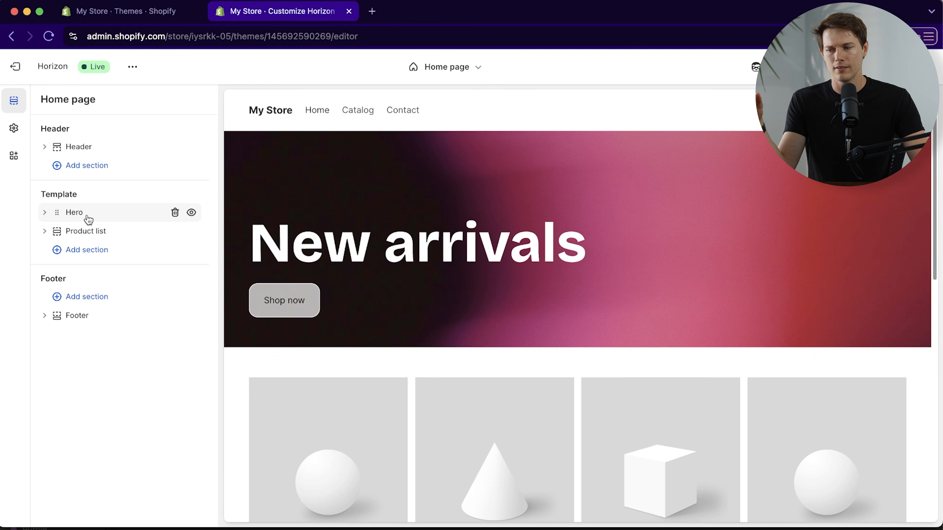
pyautogui.scroll(-5, 484, 268)
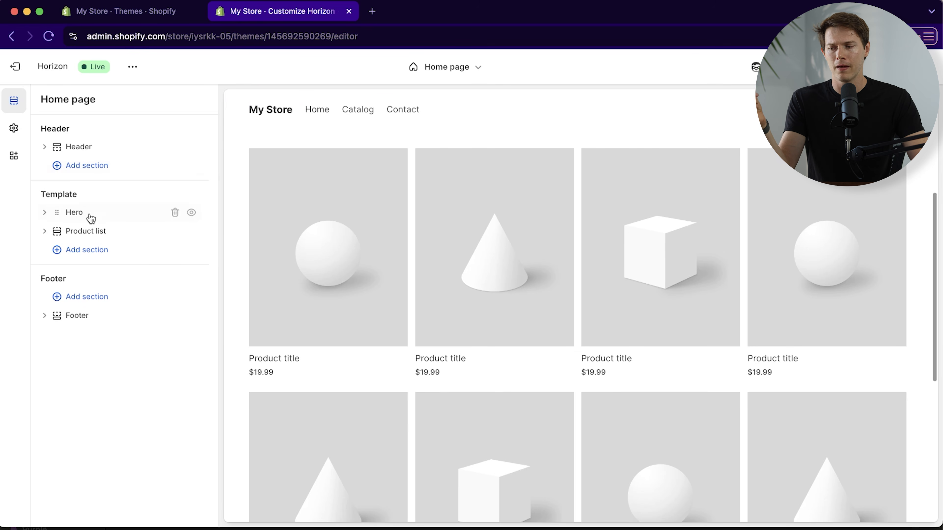
# Add a custom section to the home page template below the product list.
pyautogui.moveTo(111, 226)
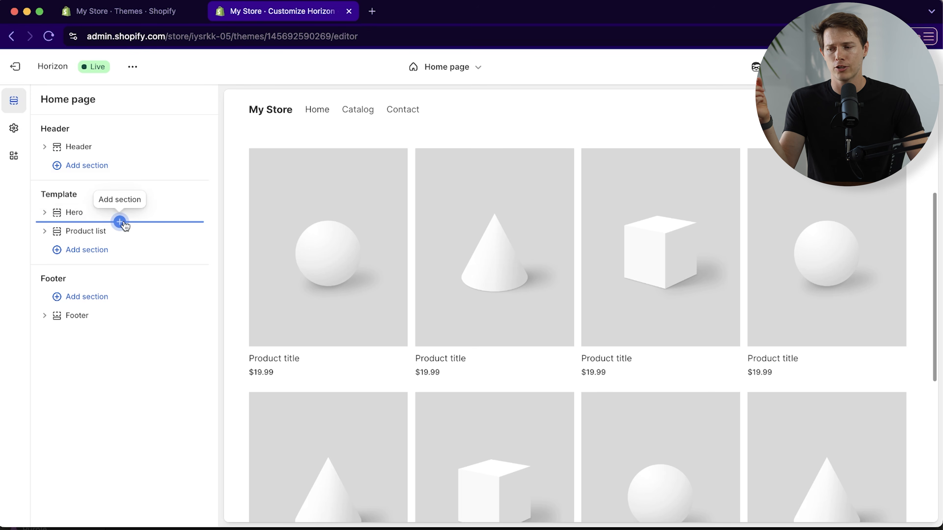
pyautogui.click(113, 255)
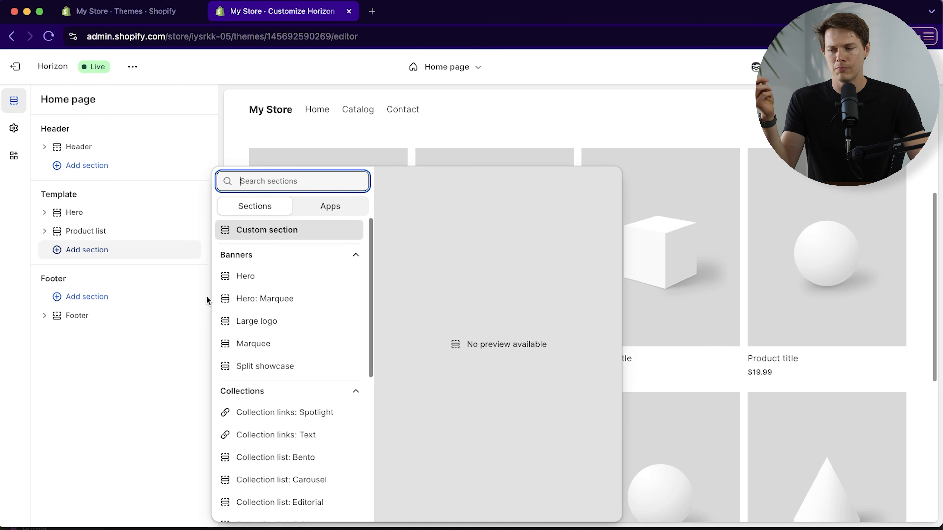
pyautogui.scroll(-6, 289, 357)
pyautogui.scroll(6, 290, 361)
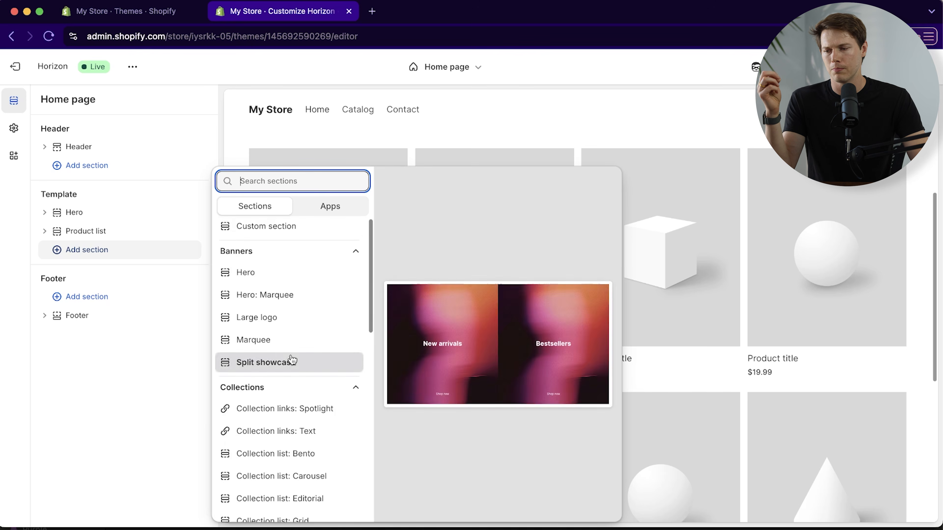
pyautogui.click(254, 238)
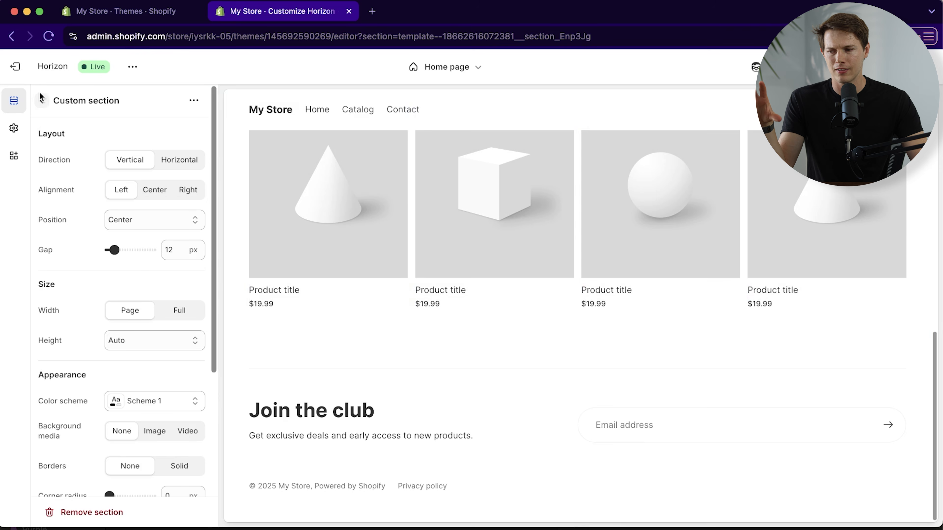
pyautogui.click(42, 100)
# Move the custom section between the Hero and Product list sections and collapse the Hero section.
pyautogui.moveTo(72, 252)
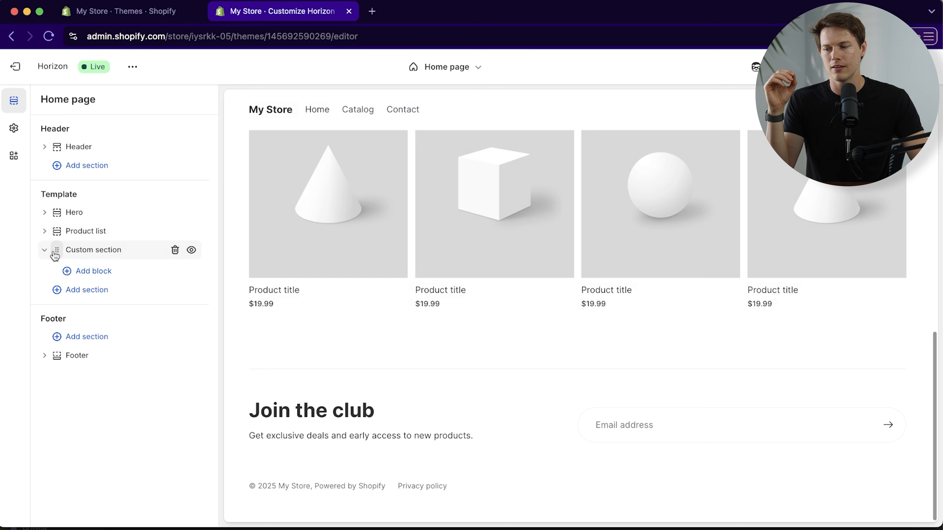
pyautogui.moveTo(55, 256)
pyautogui.mouseDown()
pyautogui.moveTo(52, 213)
pyautogui.moveTo(61, 269)
pyautogui.mouseUp()
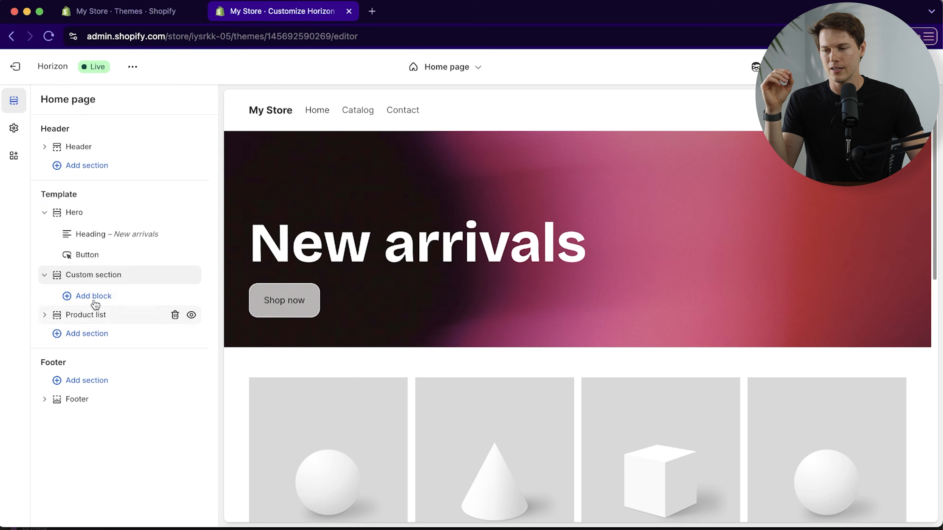
pyautogui.click(44, 212)
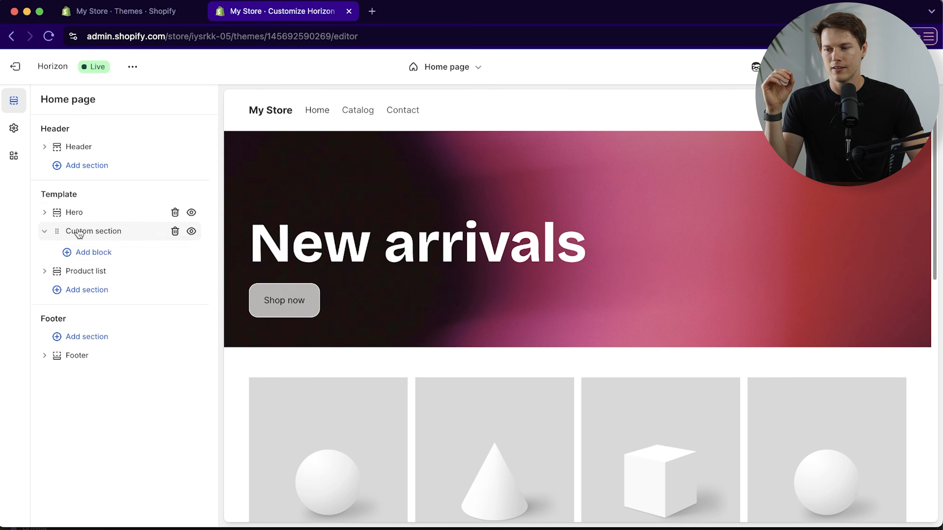
pyautogui.scroll(-3, 427, 279)
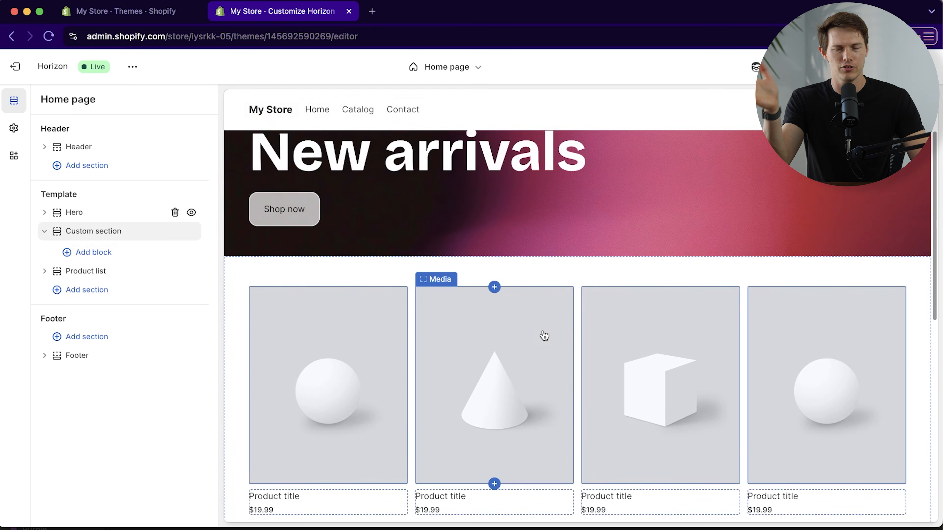
# Add an Image block to the custom section and check it beneath the hero banner.
pyautogui.click(103, 256)
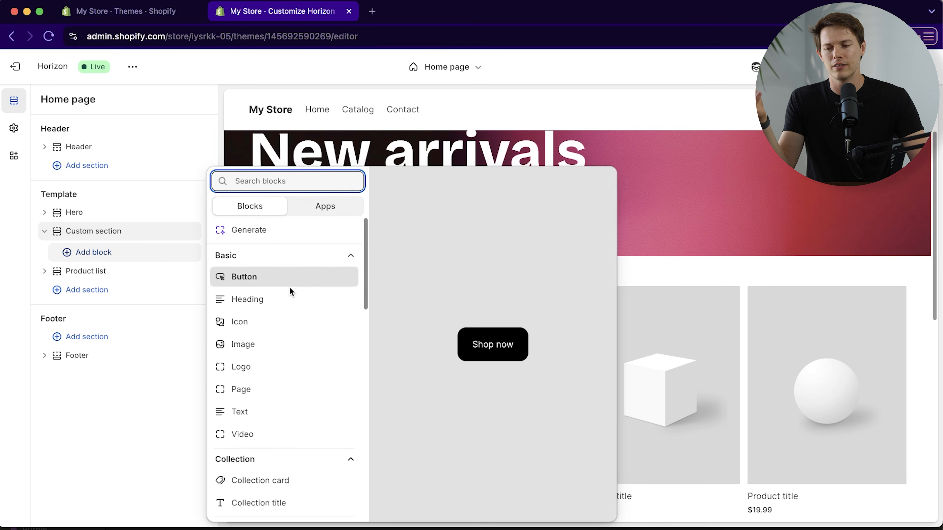
pyautogui.scroll(-1, 294, 352)
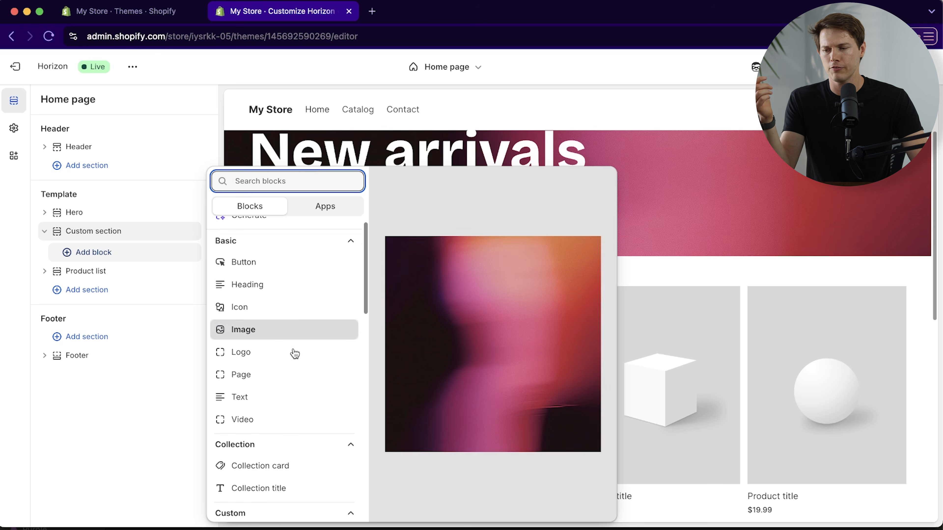
pyautogui.scroll(-3, 293, 354)
pyautogui.scroll(3, 293, 354)
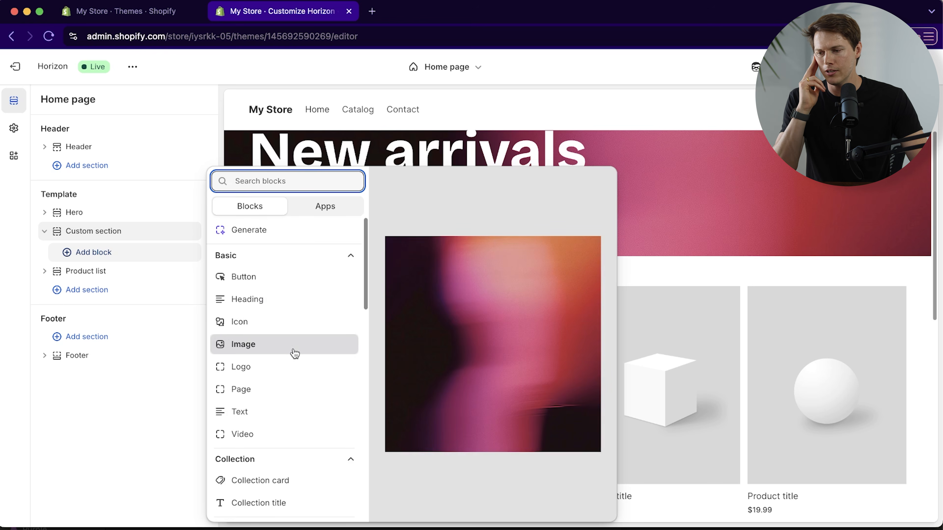
pyautogui.click(293, 347)
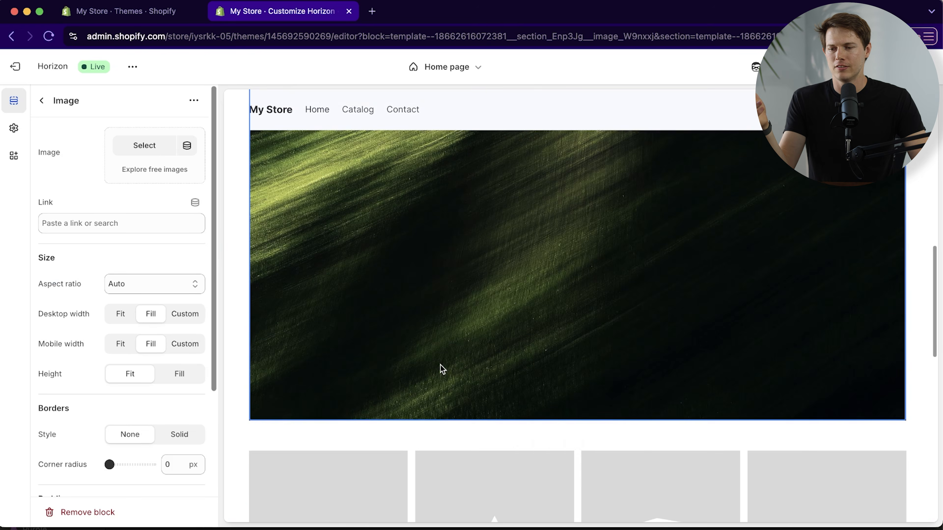
pyautogui.scroll(5, 507, 367)
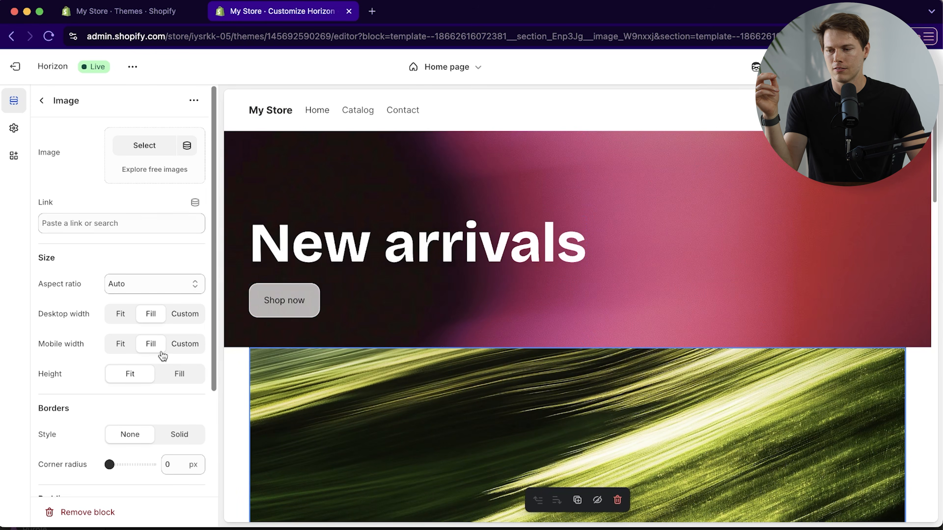
pyautogui.scroll(-5, 472, 354)
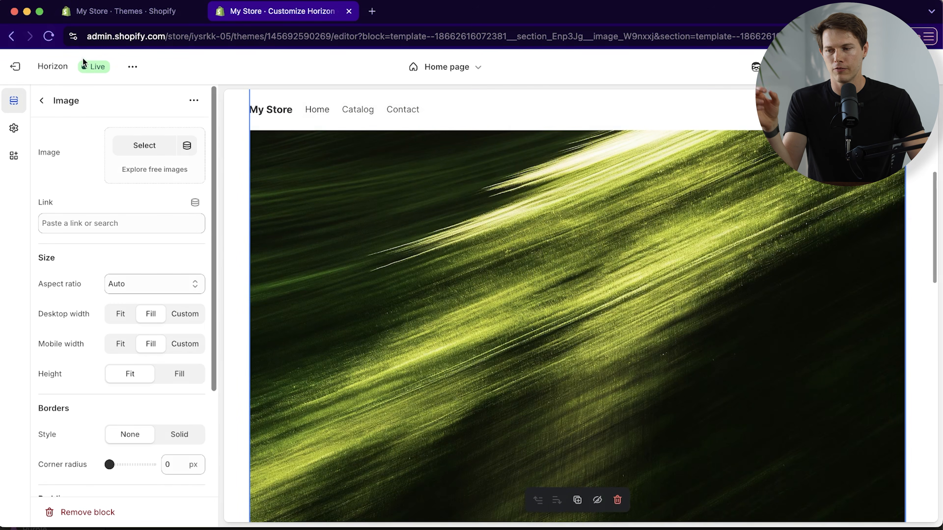
pyautogui.click(42, 101)
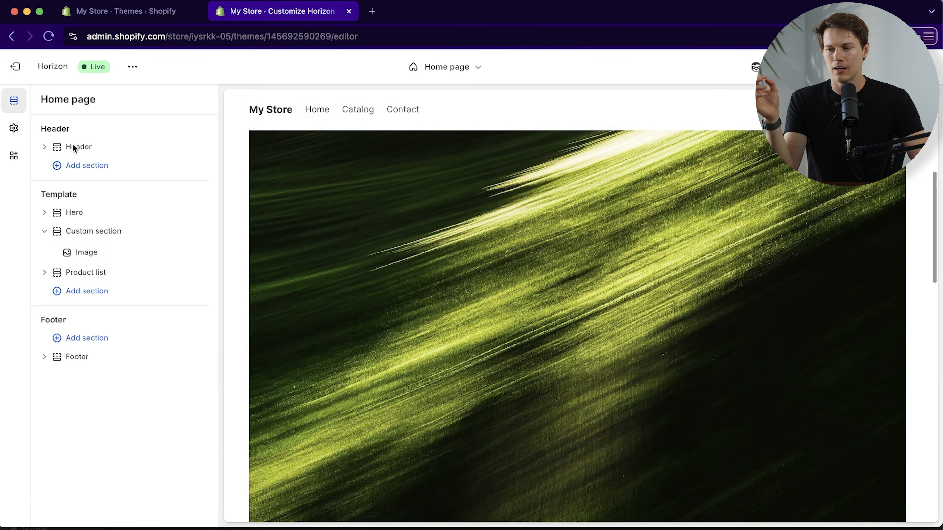
# Upload Lakeside.jpg and set it as the picture of the custom section's Image block.
pyautogui.click(109, 237)
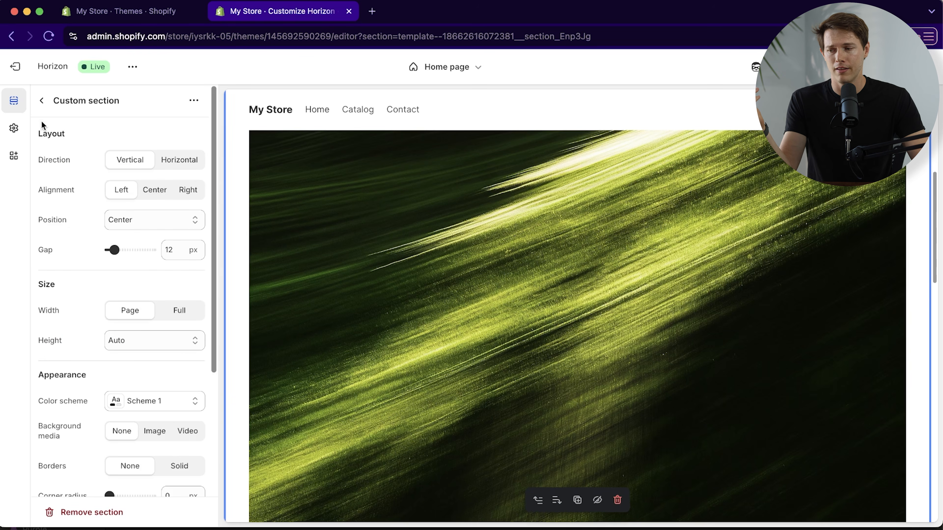
pyautogui.click(42, 100)
pyautogui.click(102, 253)
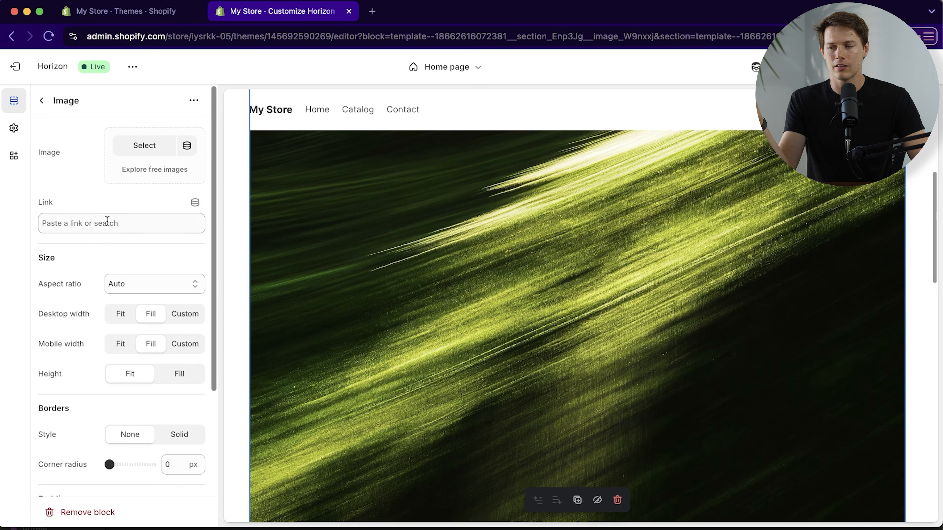
pyautogui.click(129, 152)
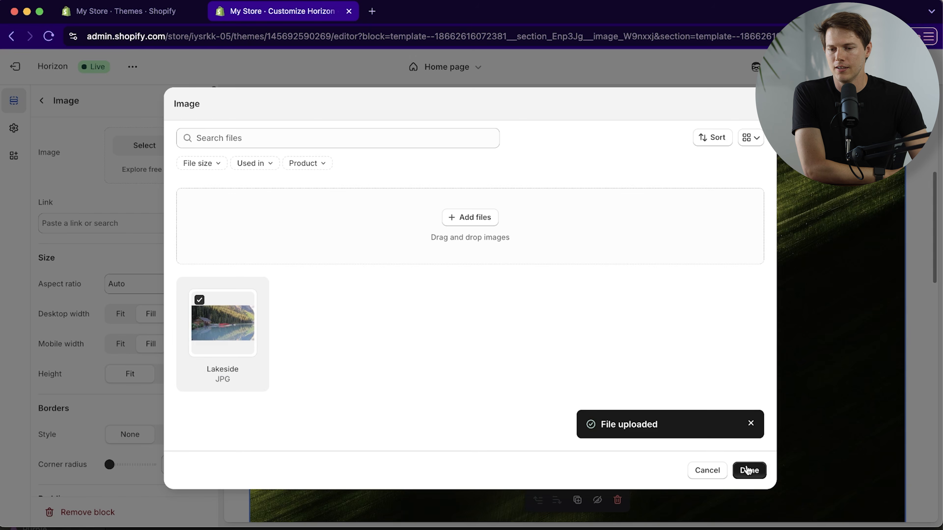
pyautogui.click(747, 470)
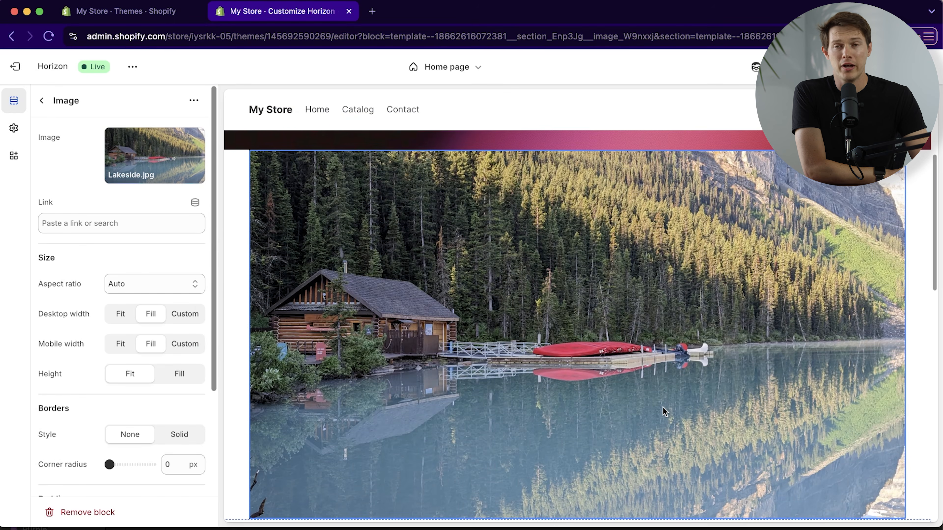
pyautogui.click(127, 222)
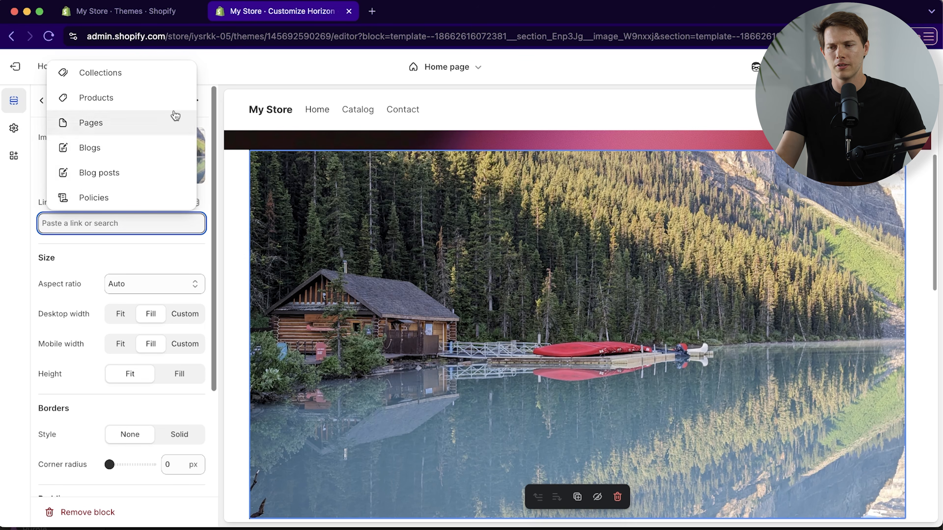
pyautogui.write('h')
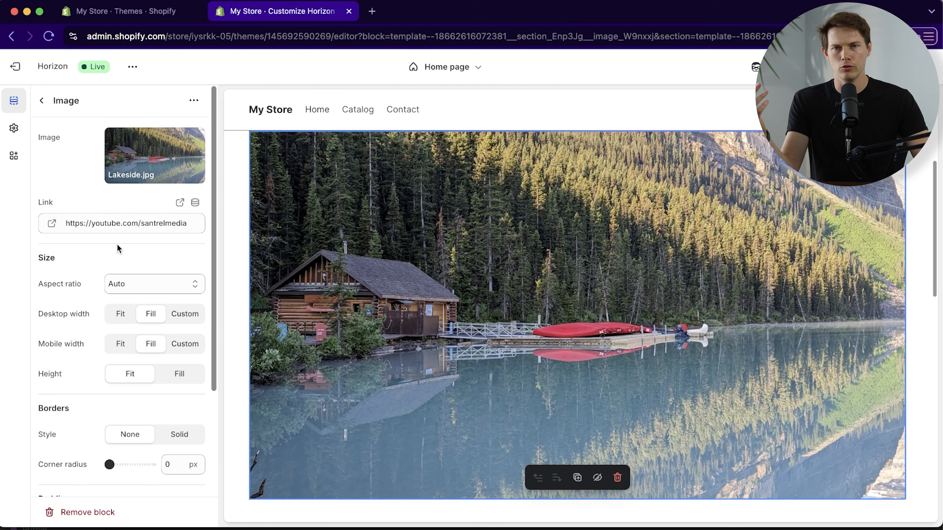
# Try the Custom and Fit desktop widths on the image and return it to Fill.
pyautogui.scroll(-3, 66, 201)
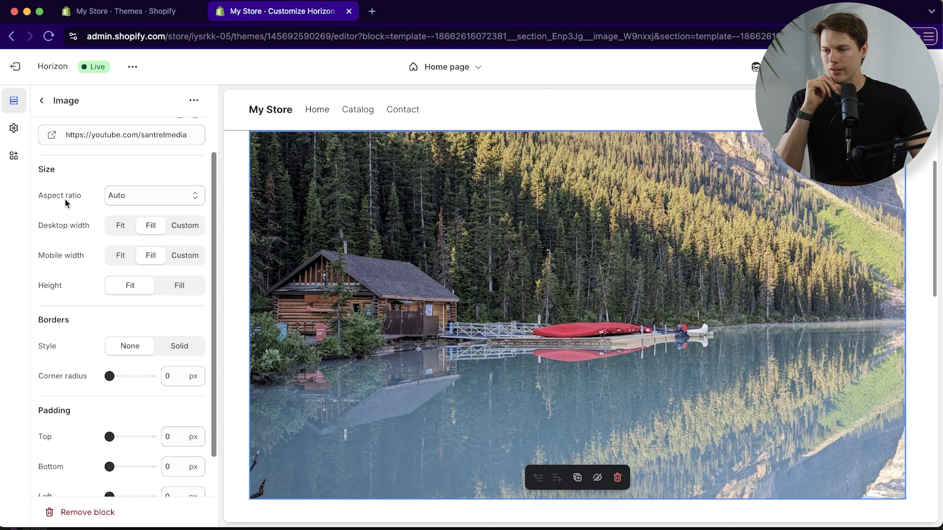
pyautogui.click(131, 203)
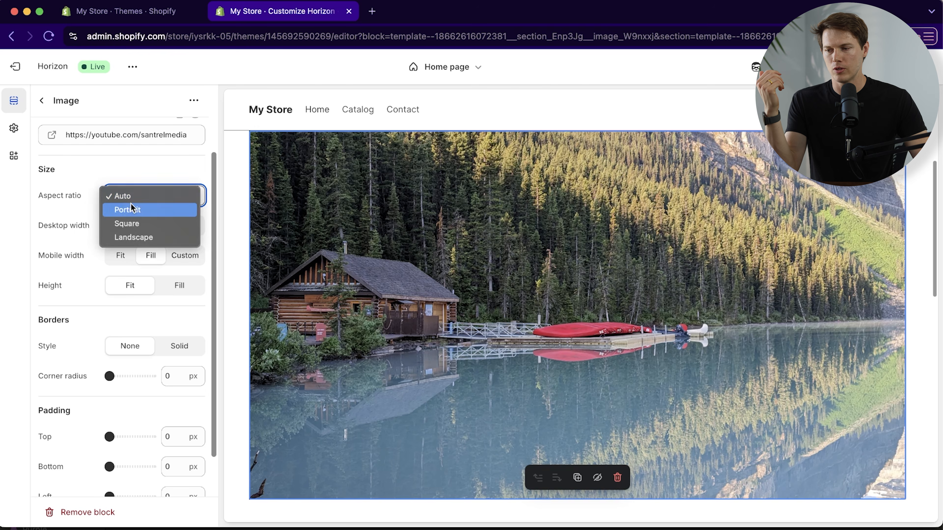
pyautogui.click(72, 197)
pyautogui.click(130, 231)
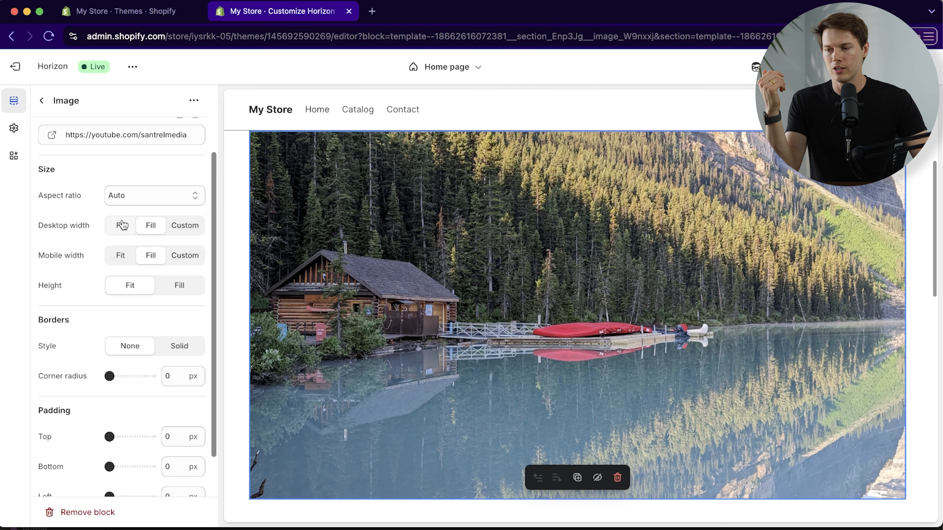
pyautogui.click(185, 233)
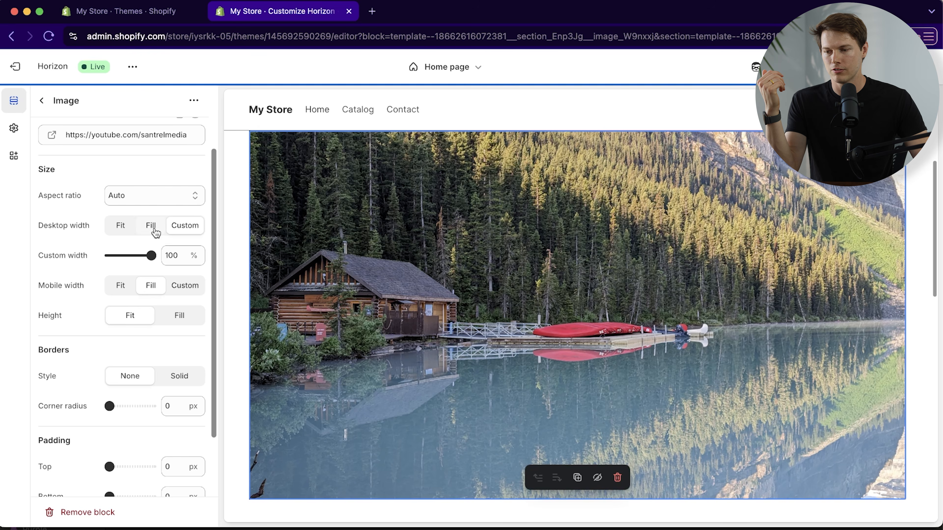
pyautogui.click(150, 226)
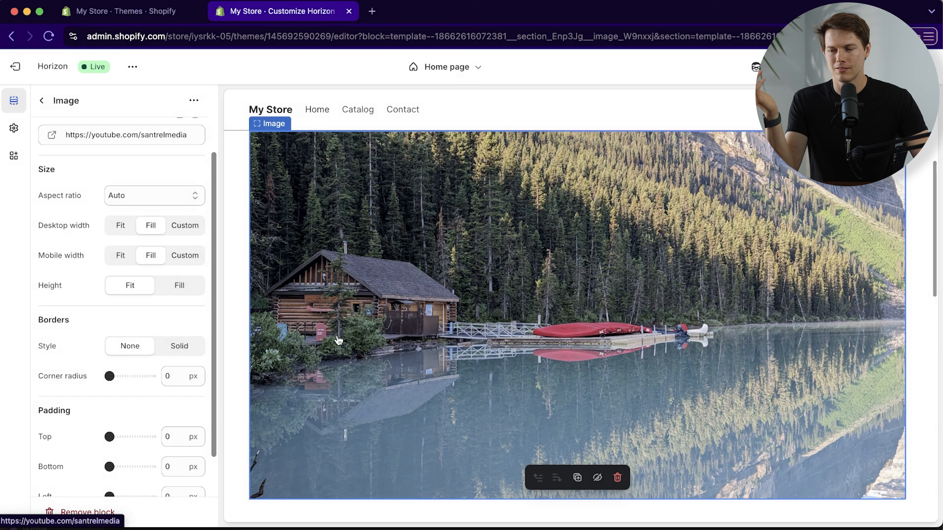
pyautogui.click(119, 227)
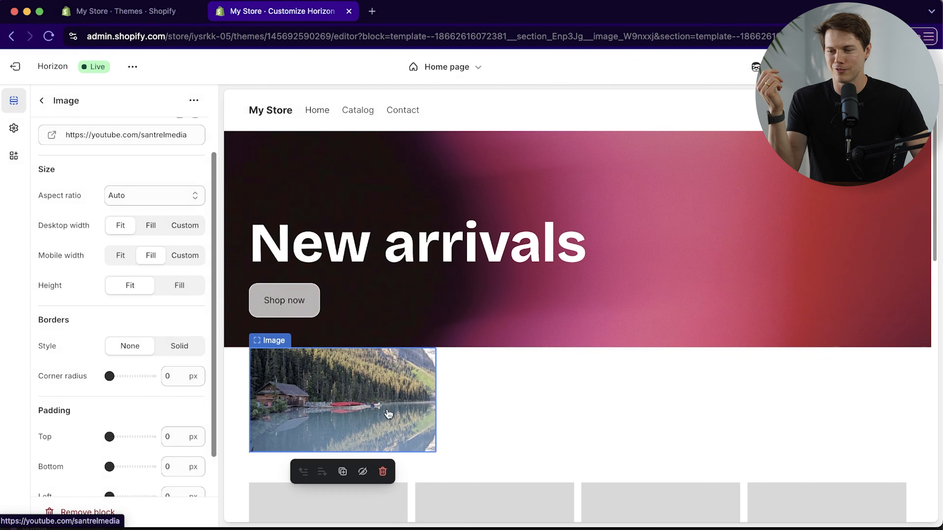
pyautogui.click(150, 226)
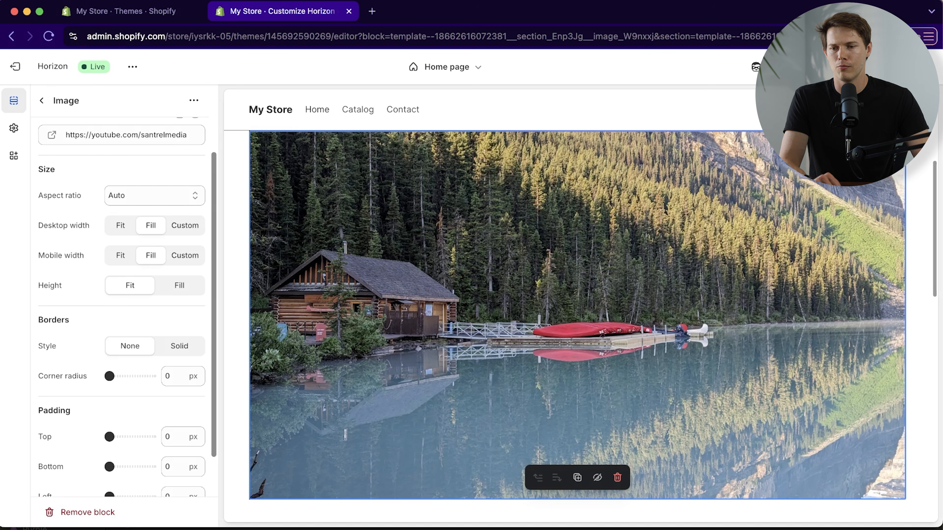
# Set the image's mobile width to Custom at 100% while checking the mobile preview, and return to the desktop preview.
pyautogui.click(812, 67)
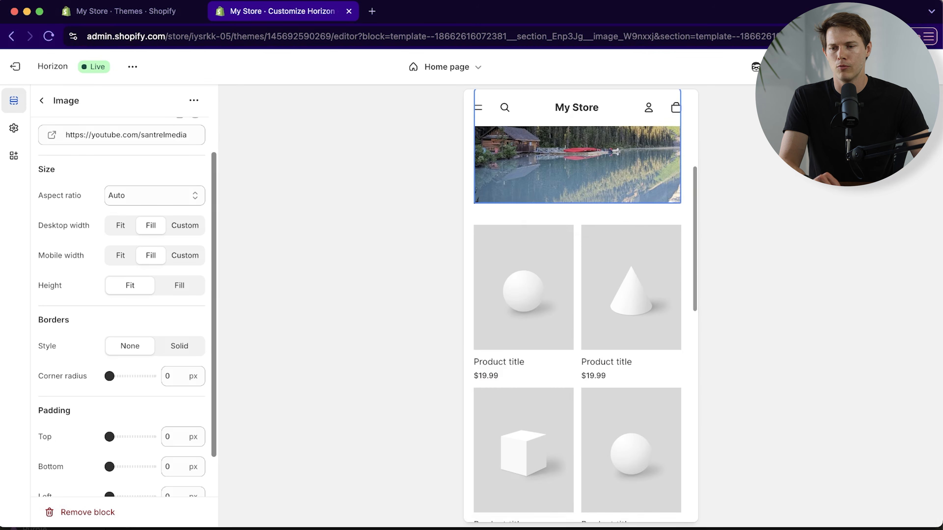
pyautogui.scroll(5, 656, 226)
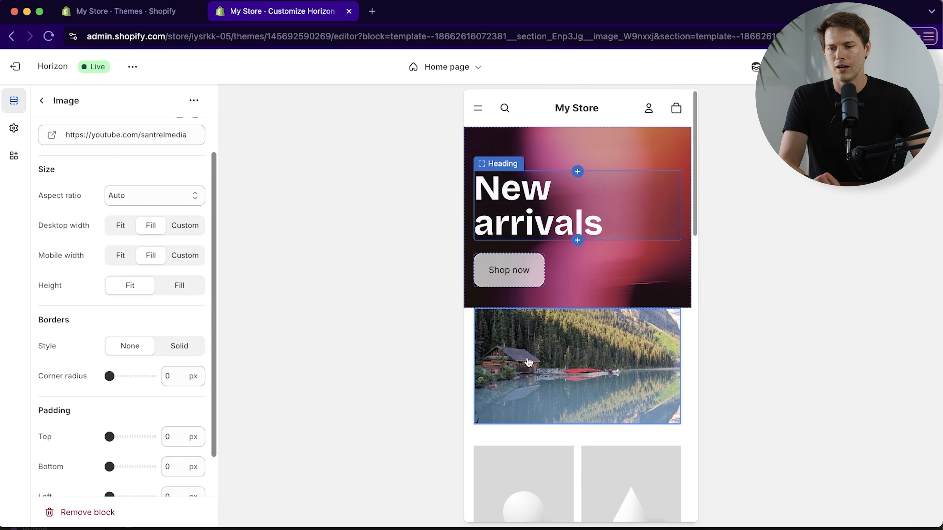
pyautogui.click(182, 256)
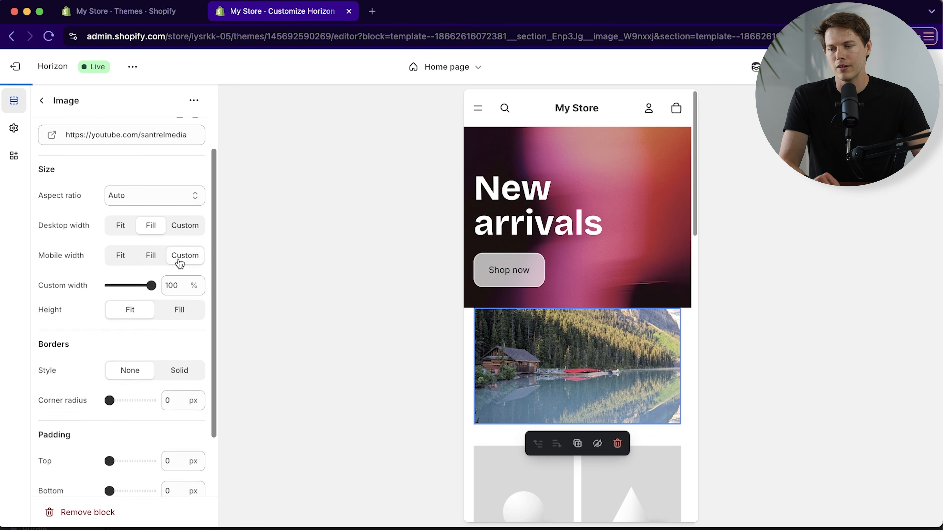
pyautogui.moveTo(150, 285)
pyautogui.mouseDown()
pyautogui.moveTo(133, 285)
pyautogui.moveTo(152, 285)
pyautogui.mouseUp()
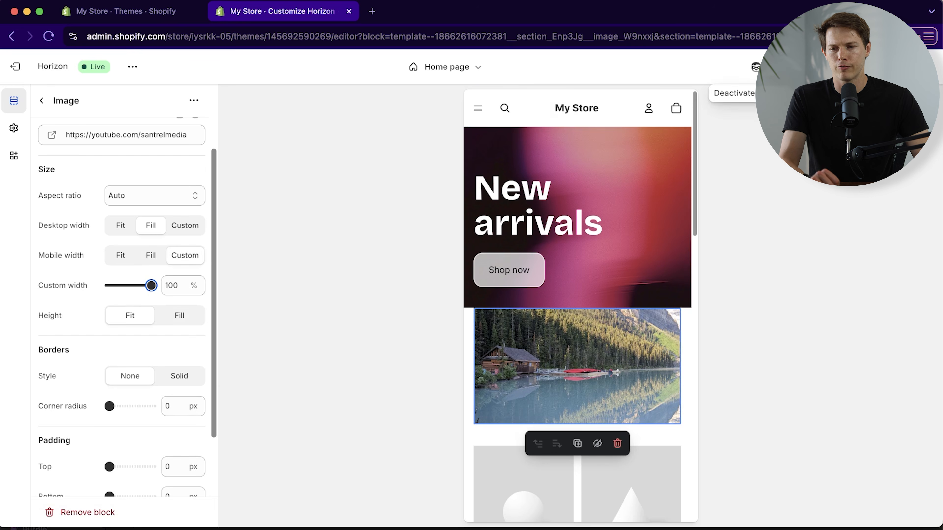
pyautogui.click(756, 67)
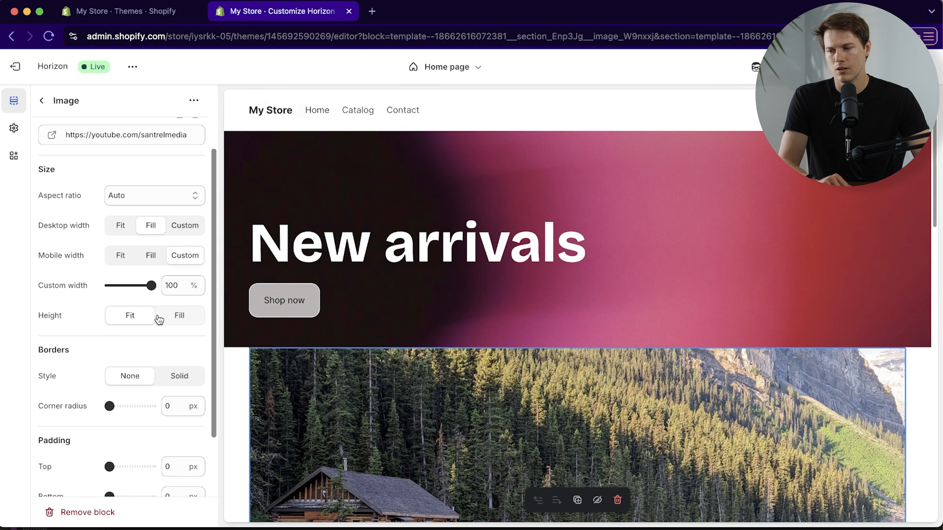
# Round the lakeside image's corners with a corner radius of 35 px and check them in the preview.
pyautogui.scroll(-3, 187, 327)
pyautogui.scroll(3, 188, 327)
pyautogui.scroll(-5, 339, 363)
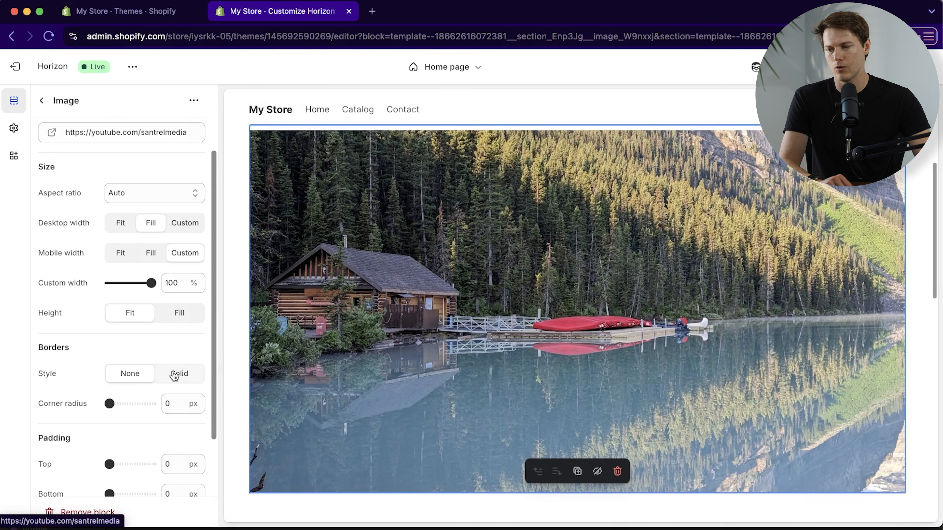
pyautogui.scroll(-2, 142, 377)
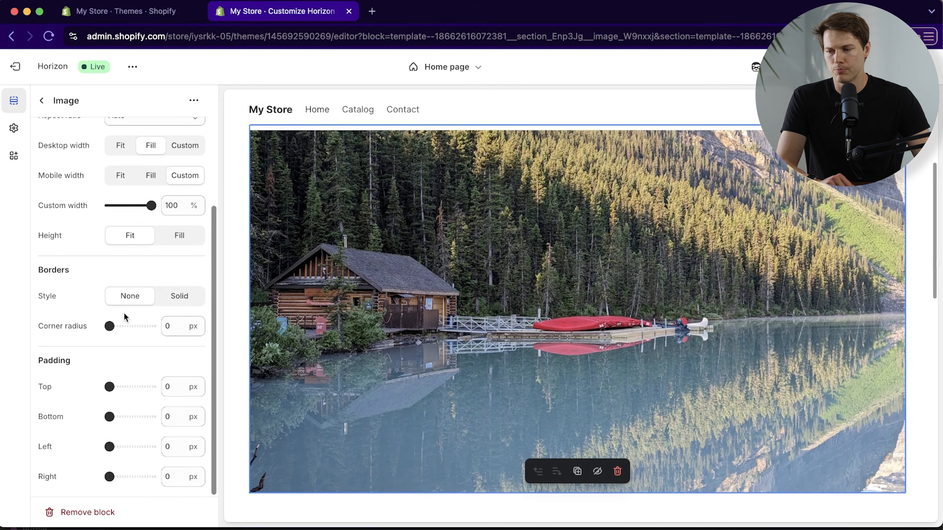
pyautogui.moveTo(112, 326); pyautogui.dragTo(132, 326)
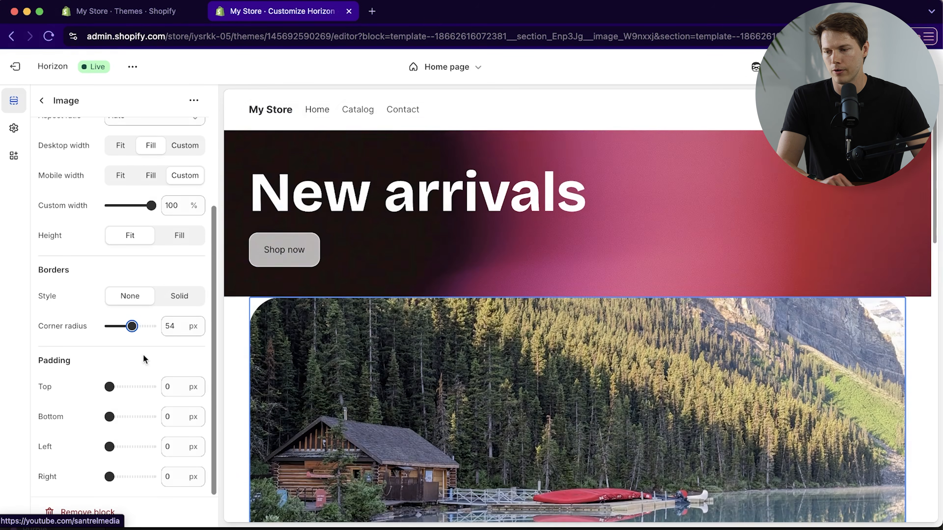
pyautogui.moveTo(132, 325); pyautogui.dragTo(124, 326)
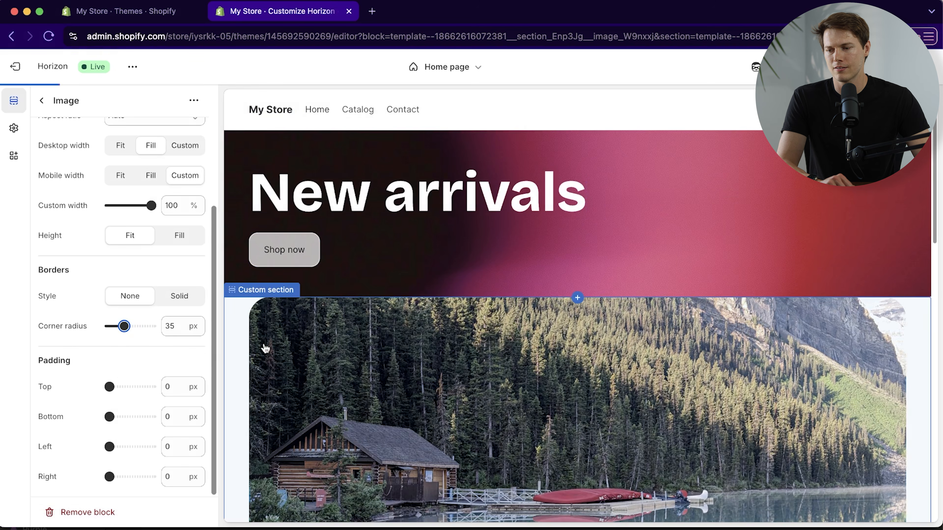
pyautogui.scroll(-4, 297, 343)
pyautogui.scroll(-2, 329, 342)
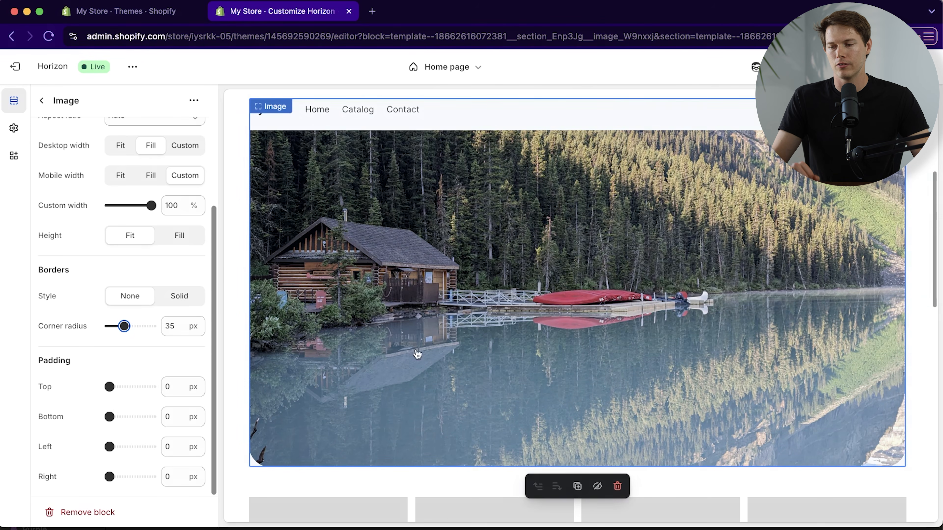
pyautogui.scroll(2, 531, 169)
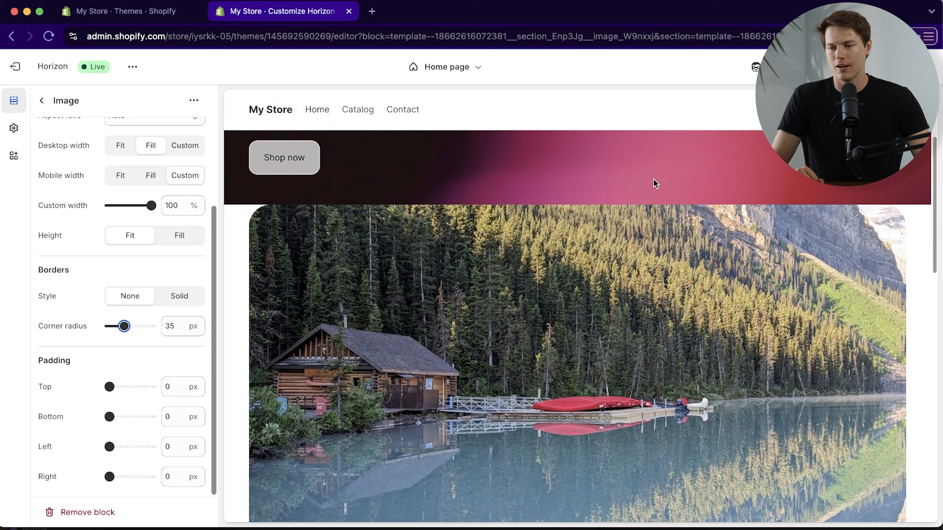
pyautogui.scroll(4, 590, 347)
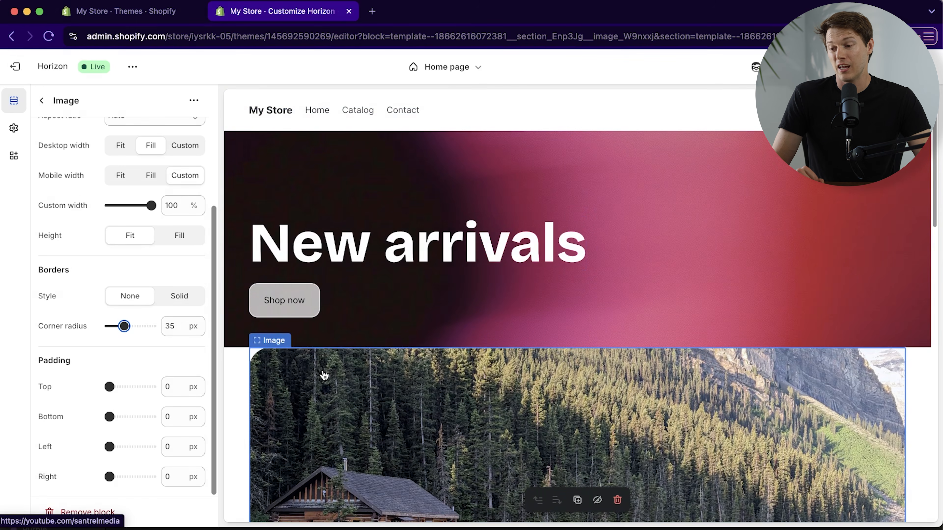
# Set the image's top padding to 32 px and return to the home page section list.
pyautogui.moveTo(109, 386); pyautogui.dragTo(123, 386)
pyautogui.scroll(-6, 333, 375)
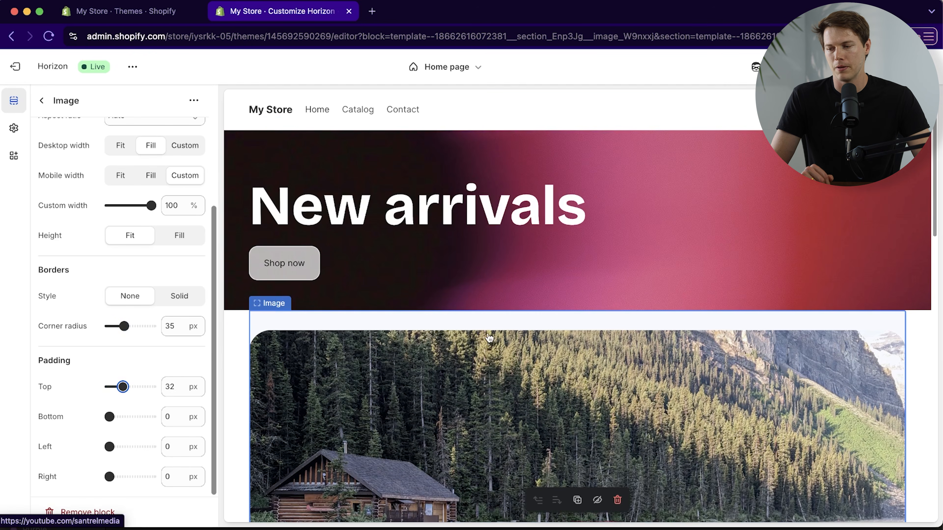
pyautogui.scroll(5, 179, 316)
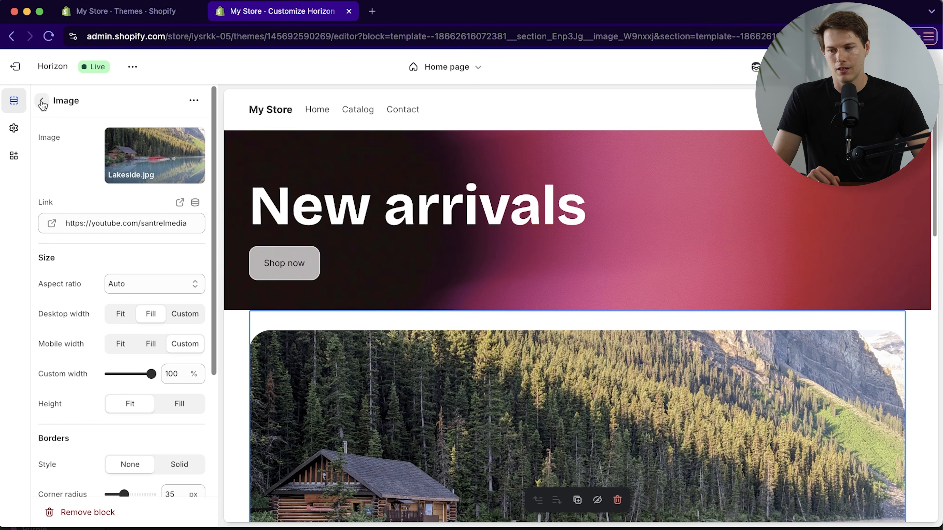
pyautogui.click(43, 102)
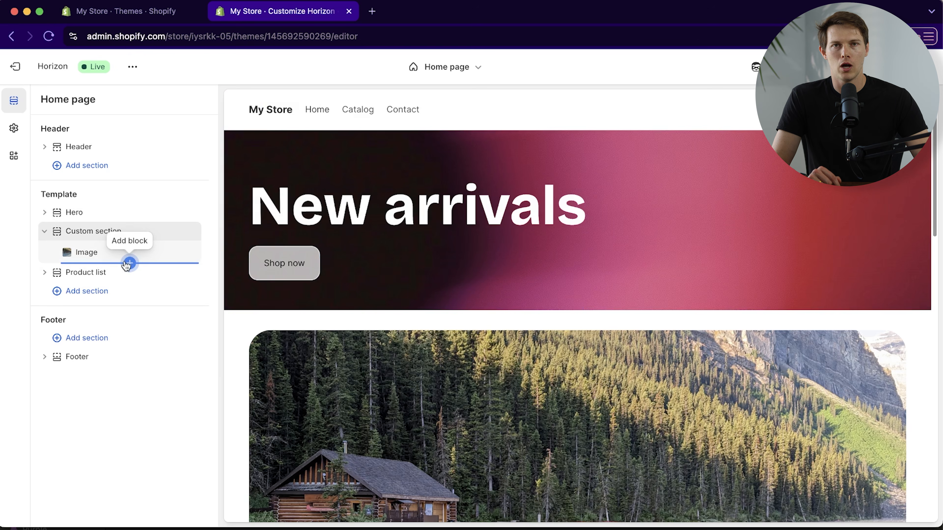
# Add a Heading block below the Image block in the custom section.
pyautogui.scroll(-5, 590, 325)
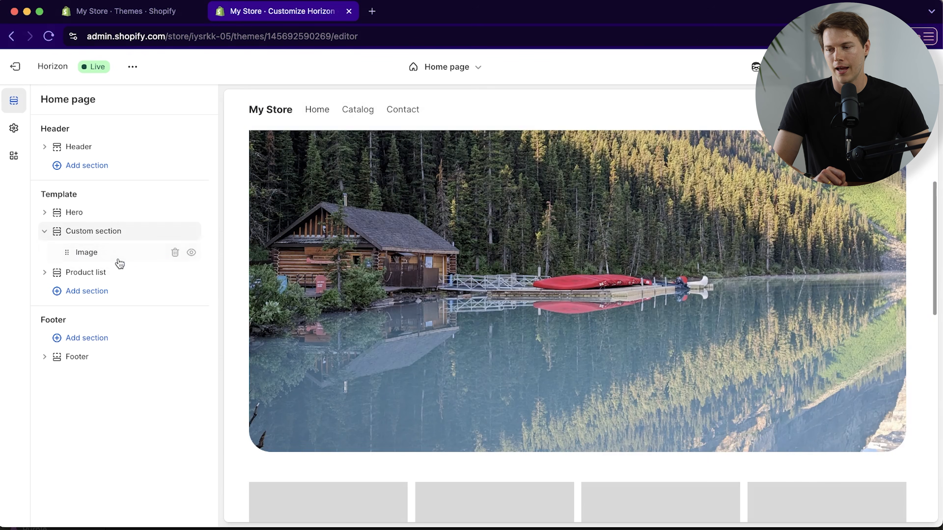
pyautogui.click(130, 263)
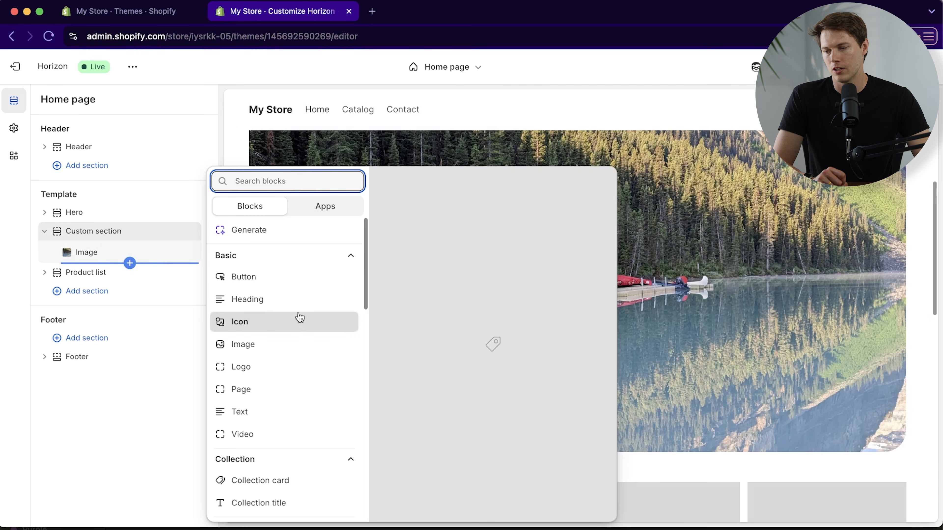
pyautogui.click(295, 299)
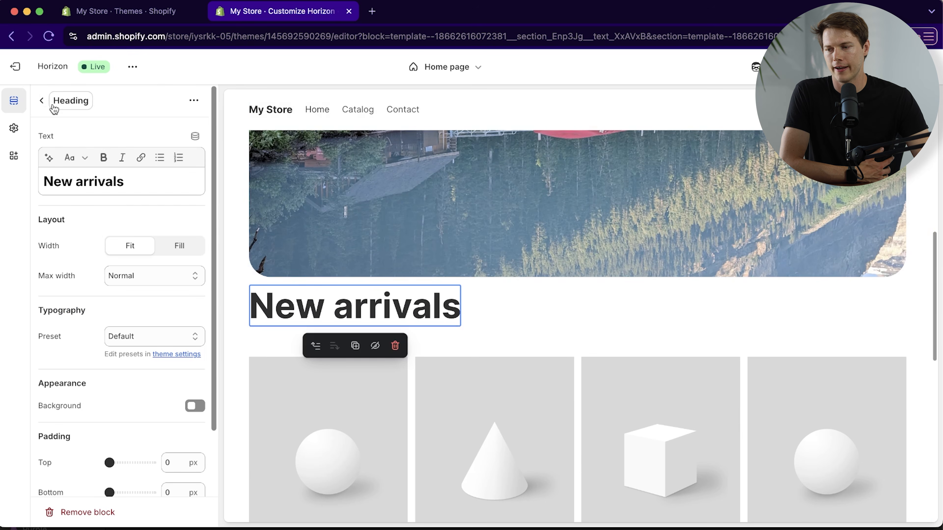
pyautogui.click(38, 105)
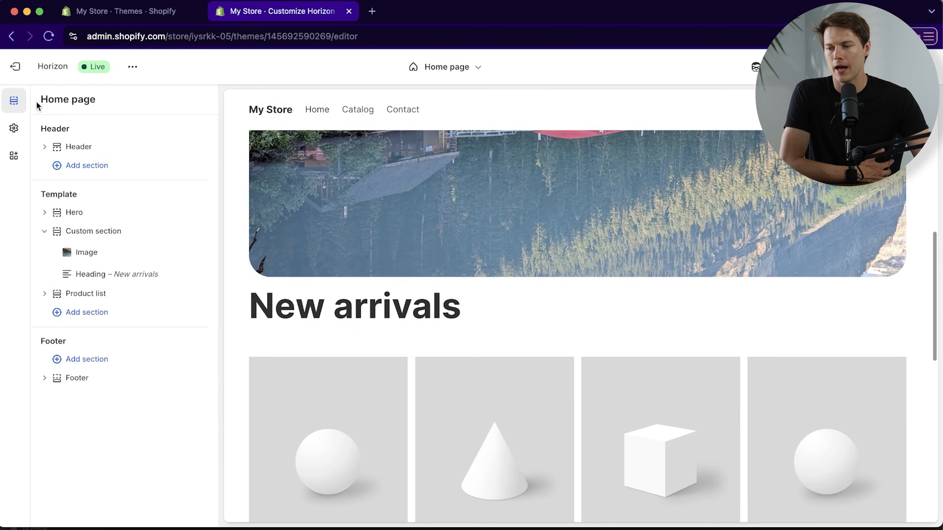
# Rename the custom section to "Welcome Section".
pyautogui.click(89, 232)
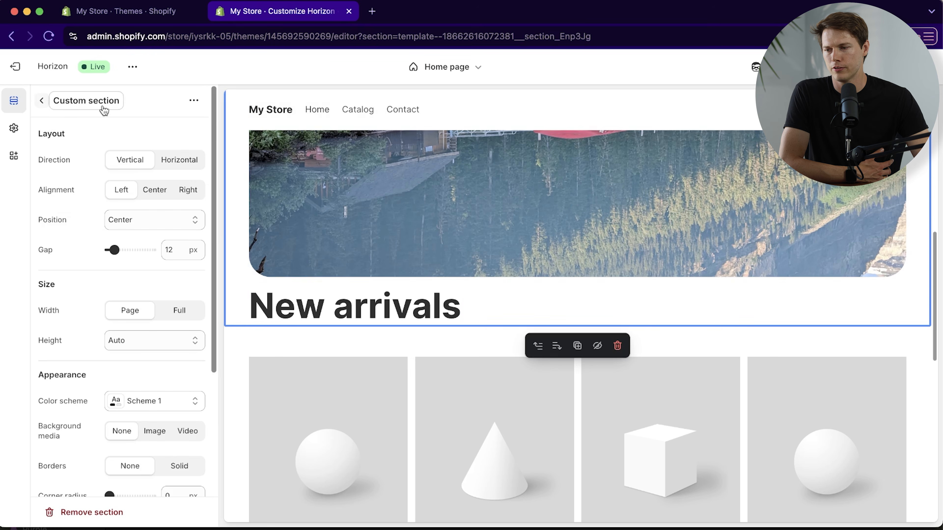
pyautogui.click(193, 100)
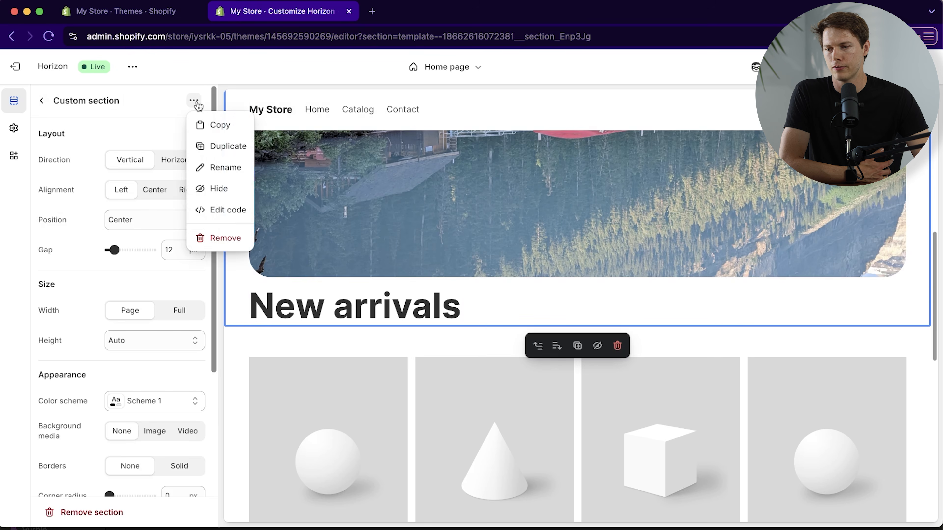
pyautogui.click(212, 166)
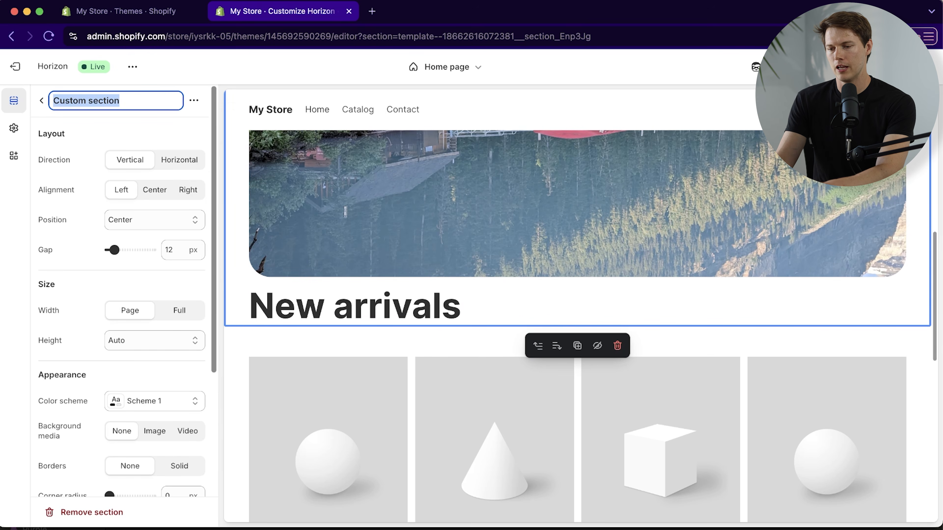
pyautogui.write('Welcome Section')
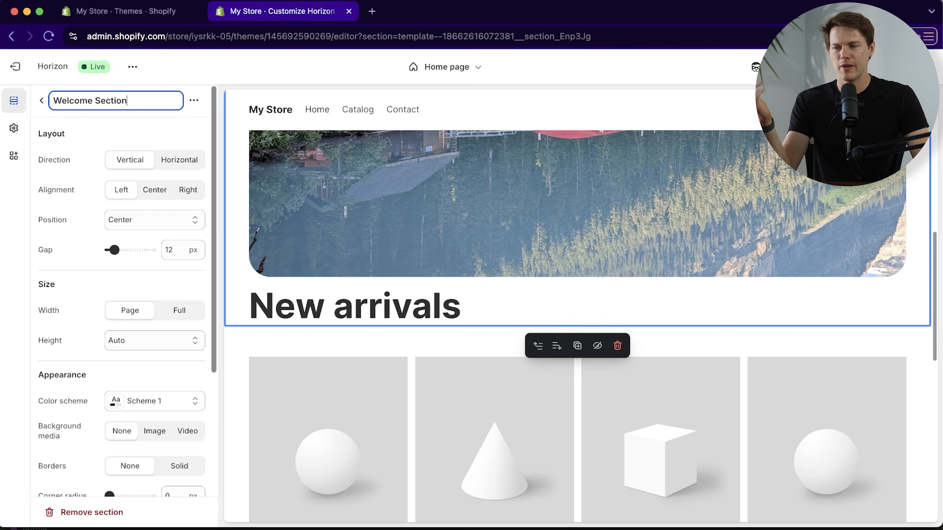
pyautogui.click(117, 127)
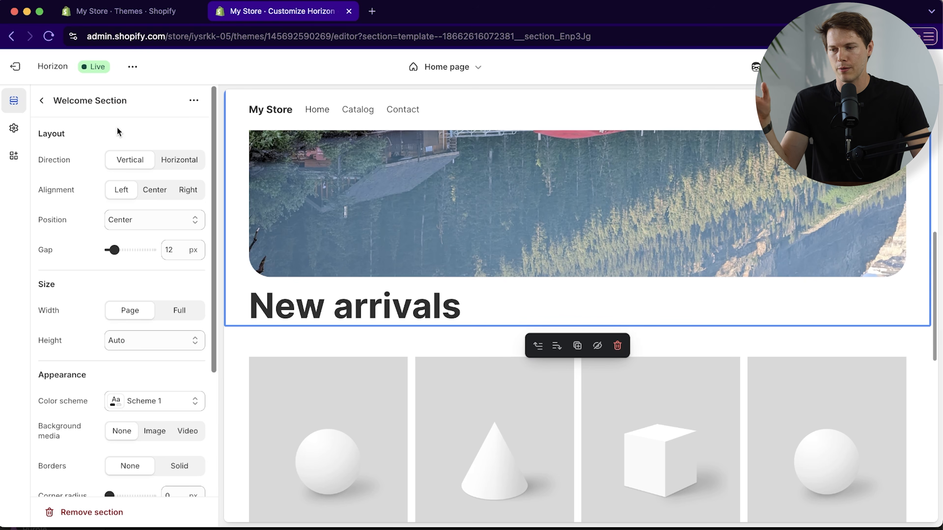
pyautogui.scroll(10, 500, 336)
pyautogui.scroll(-8, 505, 335)
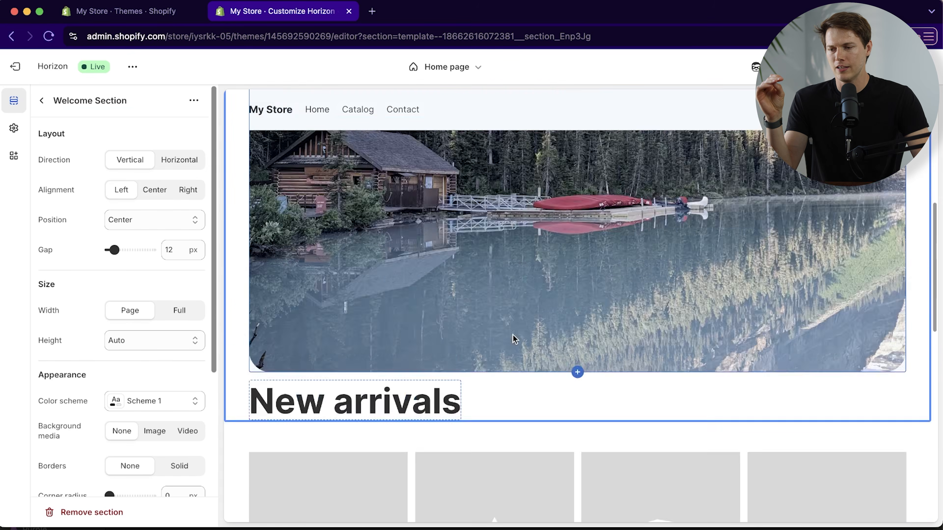
pyautogui.scroll(-2, 513, 338)
pyautogui.scroll(2, 513, 338)
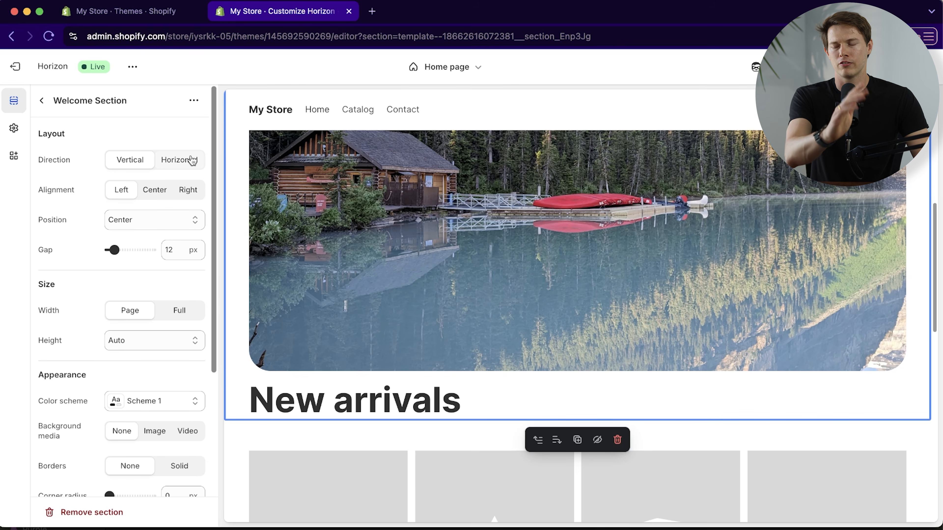
# Set the Welcome Section's layout direction to Horizontal and its alignment to Center.
pyautogui.click(183, 160)
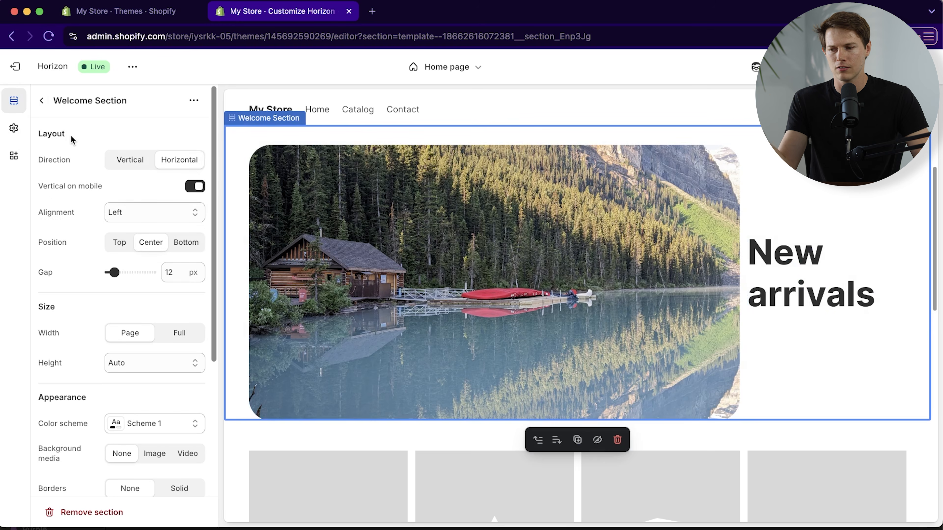
pyautogui.click(140, 213)
pyautogui.click(143, 225)
pyautogui.click(144, 220)
pyautogui.click(144, 226)
pyautogui.click(148, 220)
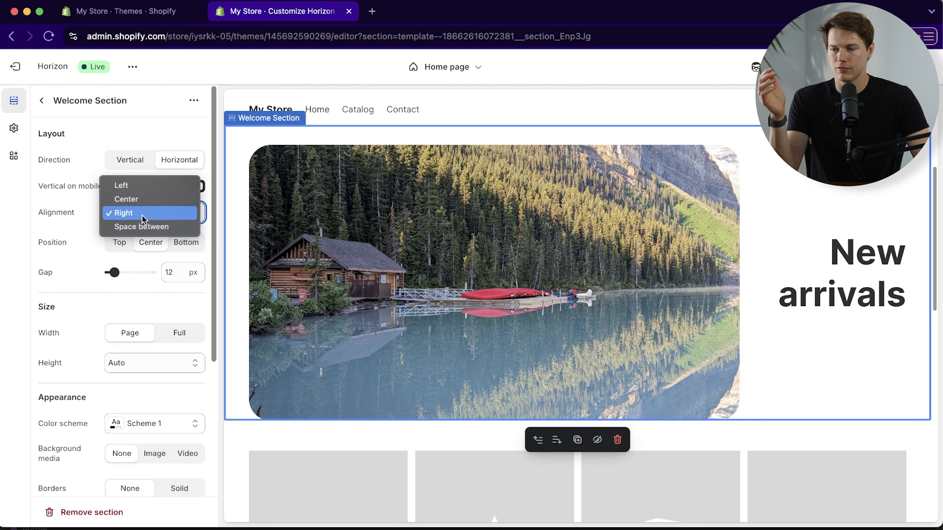
pyautogui.click(149, 200)
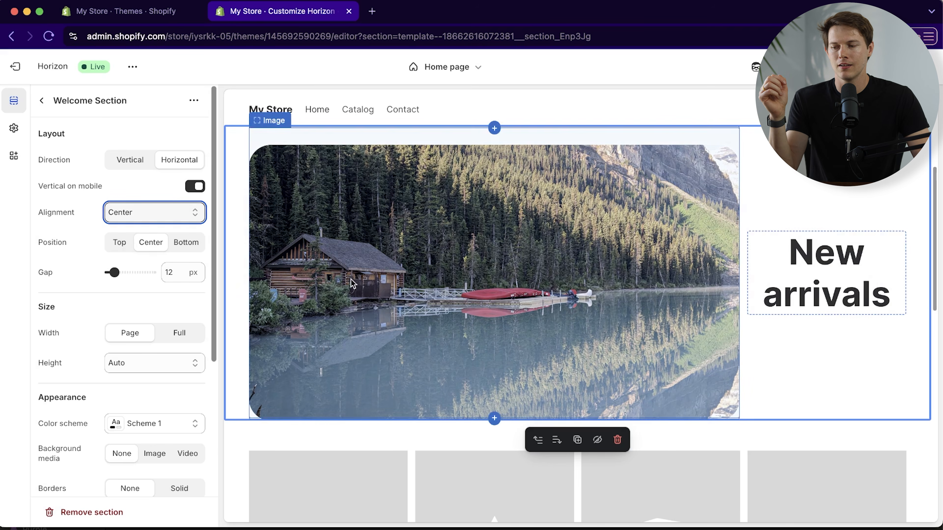
# Try the Top and Bottom positions for the Welcome Section's content and return it to Center.
pyautogui.click(120, 242)
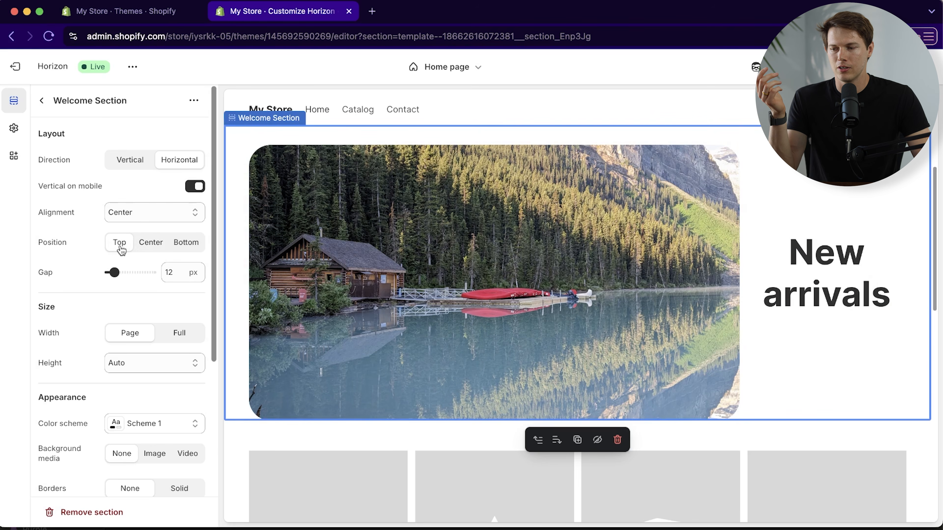
pyautogui.click(142, 245)
pyautogui.click(186, 245)
pyautogui.click(151, 243)
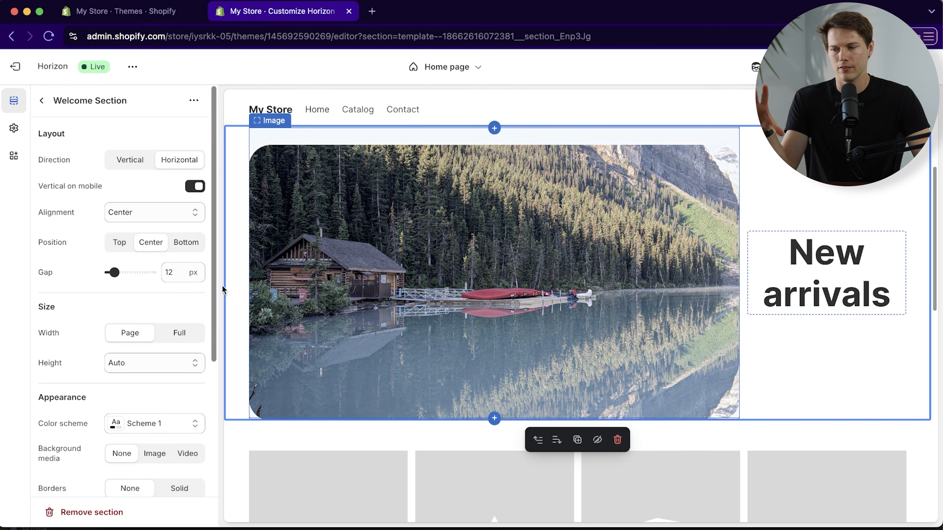
# Return to the home page section list and move the Heading block above the Image block in the Welcome Section.
pyautogui.scroll(-2, 95, 305)
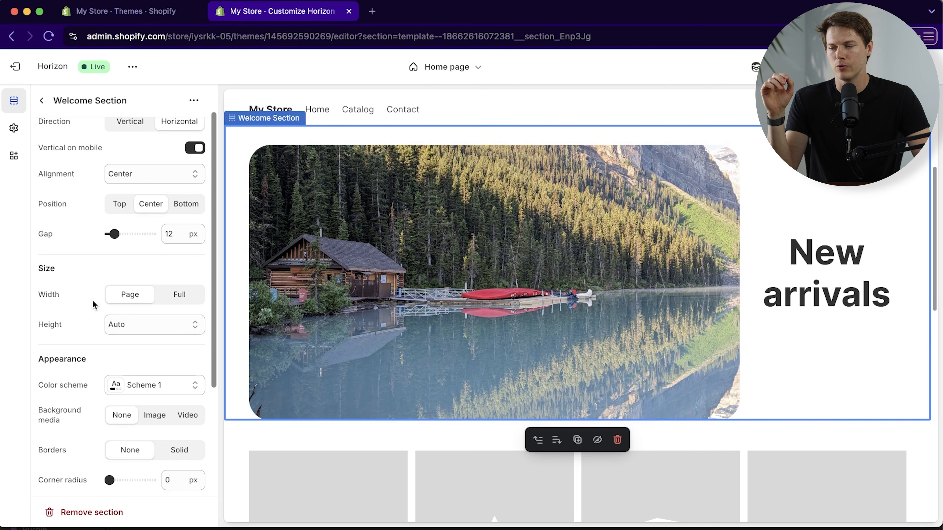
pyautogui.scroll(-8, 69, 395)
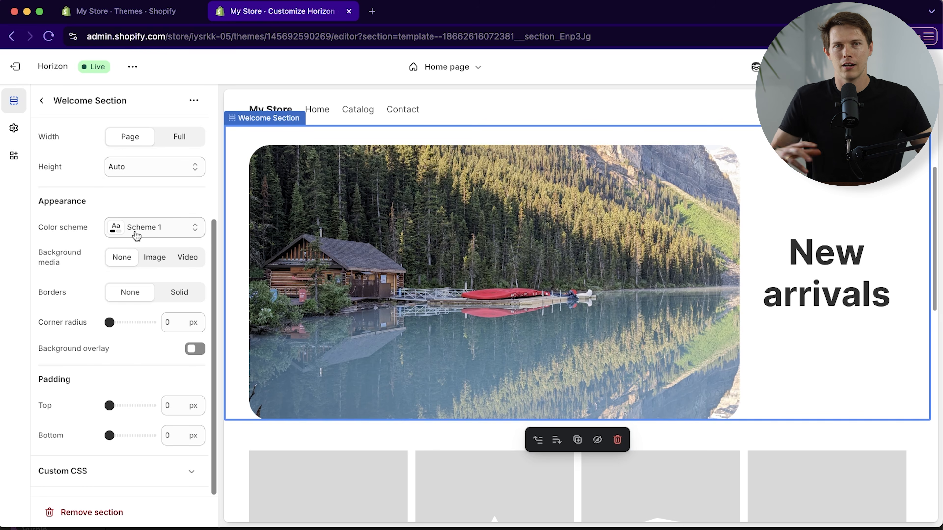
pyautogui.scroll(4, 136, 236)
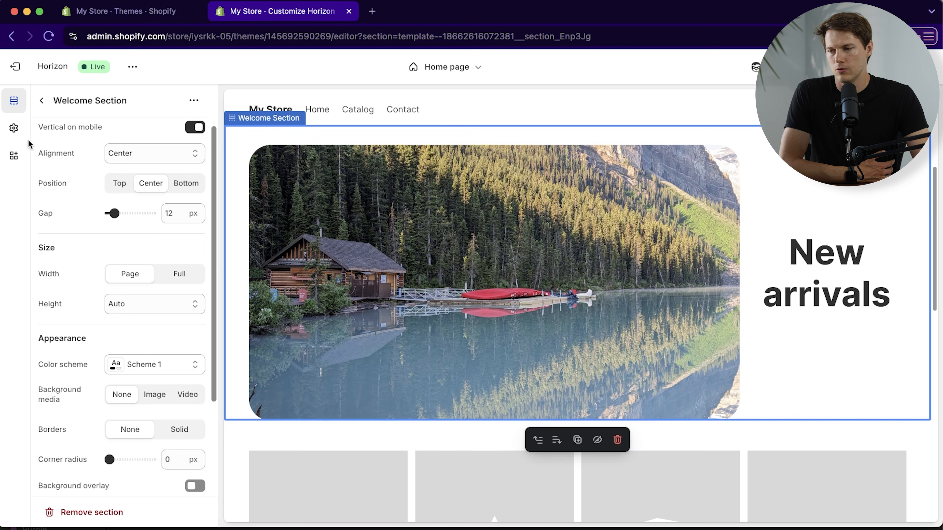
pyautogui.click(41, 100)
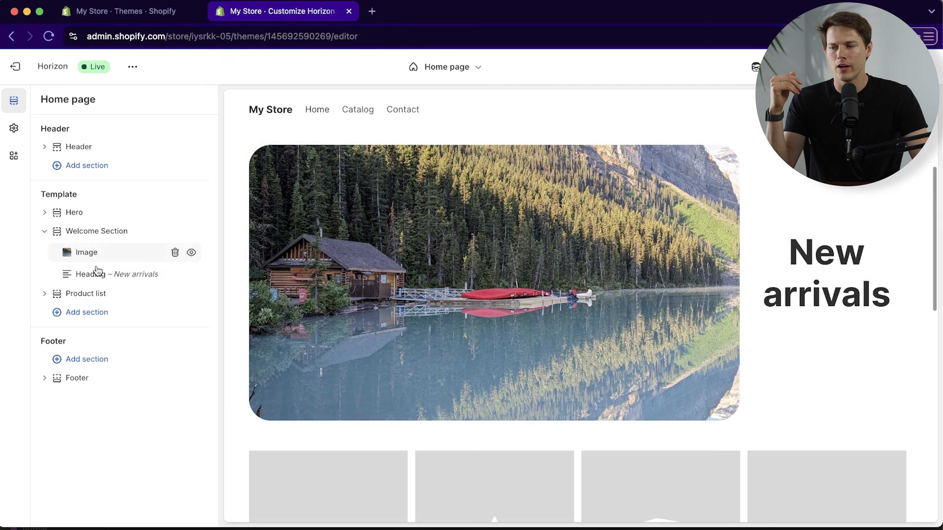
pyautogui.moveTo(73, 278); pyautogui.dragTo(68, 255)
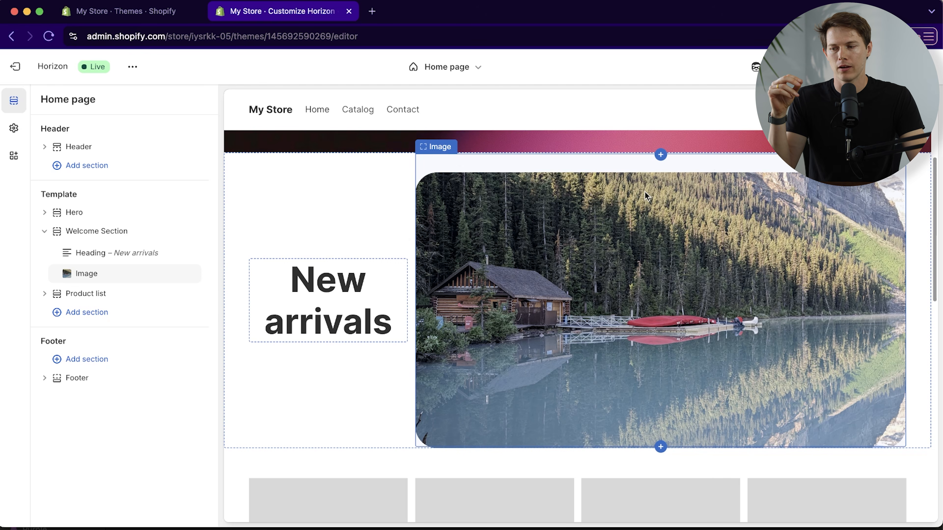
# Add a Group block above the Heading in the Welcome Section, open its settings and return to the section list.
pyautogui.moveTo(127, 242)
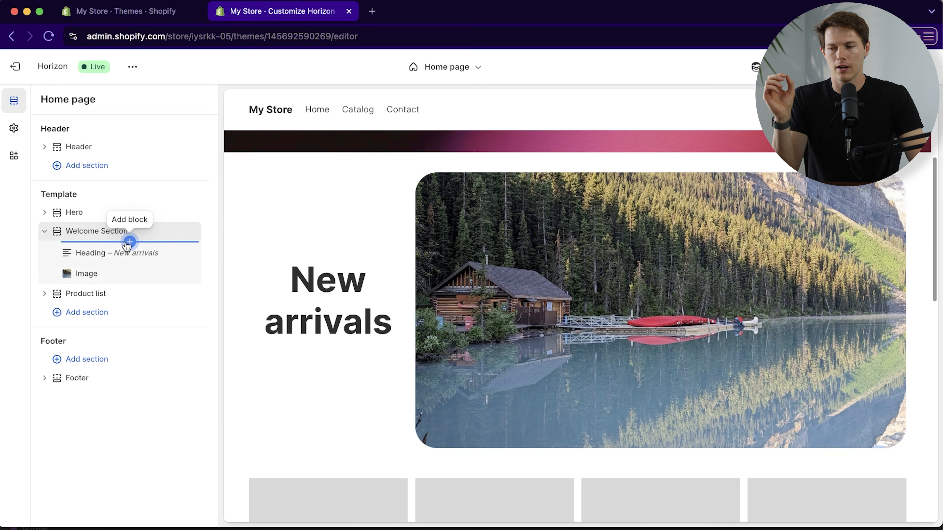
pyautogui.click(129, 243)
pyautogui.scroll(-5, 250, 369)
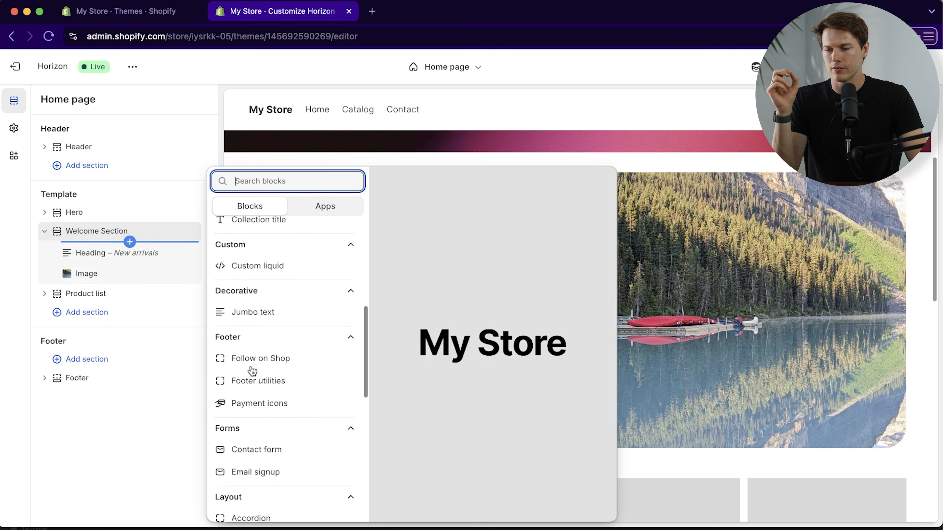
pyautogui.scroll(-8, 302, 373)
pyautogui.scroll(-3, 302, 370)
pyautogui.scroll(5, 303, 396)
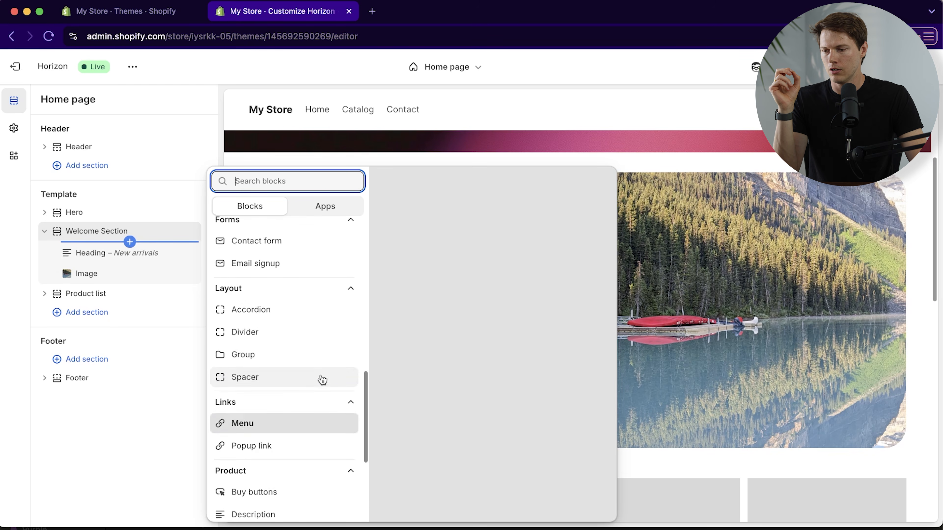
pyautogui.click(282, 360)
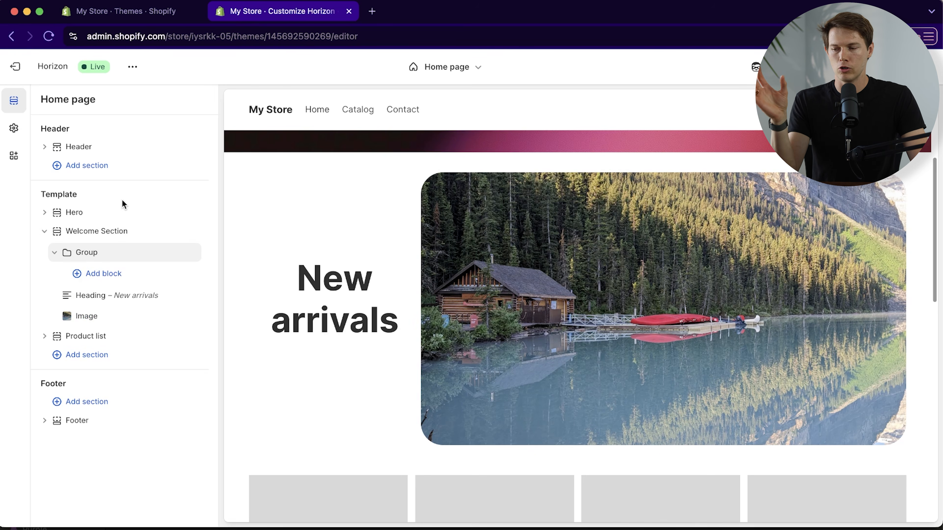
pyautogui.click(106, 254)
pyautogui.click(41, 101)
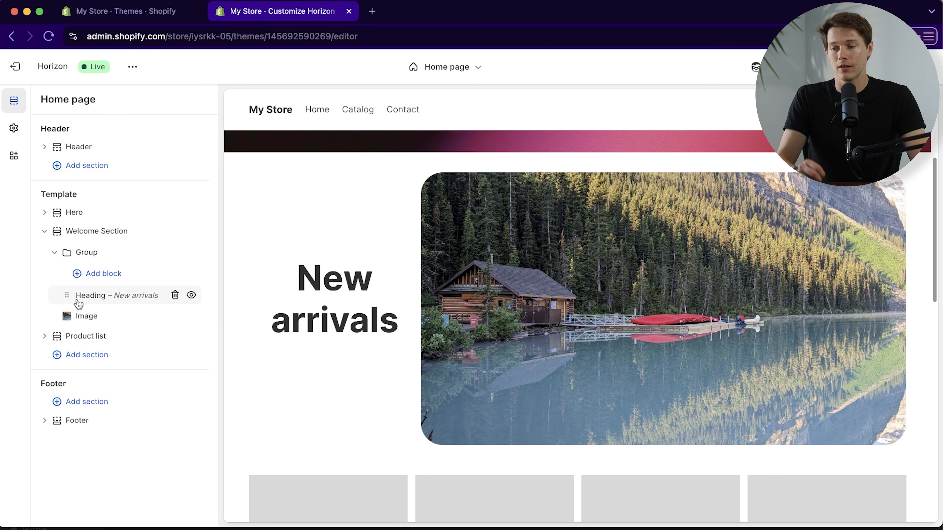
# Move the "New arrivals" Heading block into the Group and add a Button block below it.
pyautogui.moveTo(67, 301); pyautogui.dragTo(91, 274)
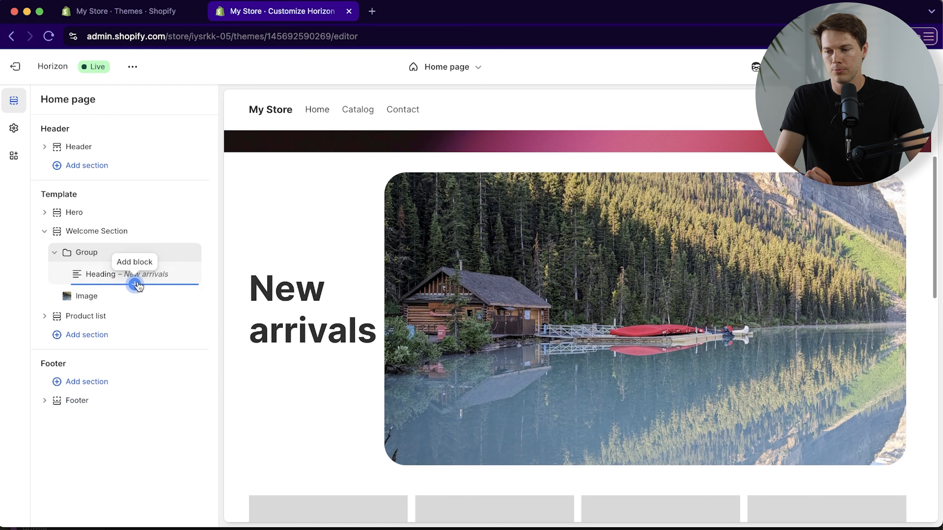
pyautogui.click(135, 285)
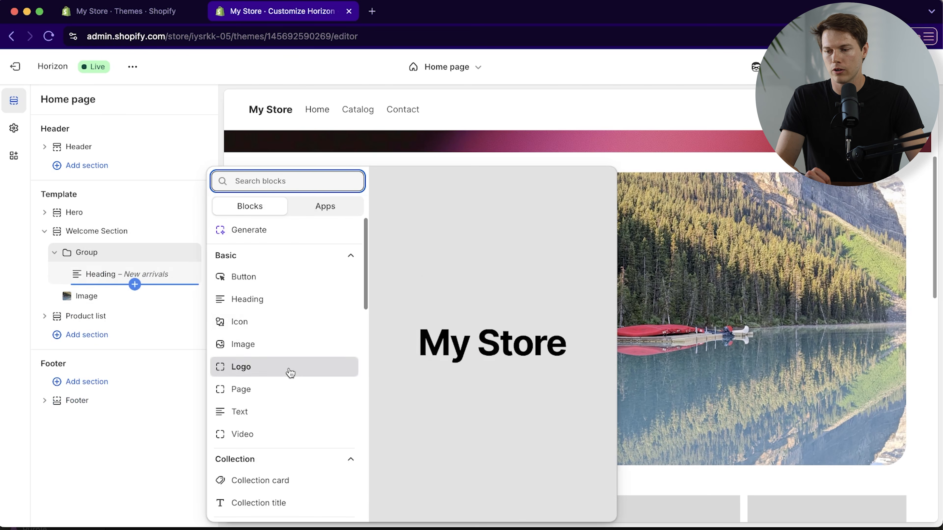
pyautogui.click(276, 278)
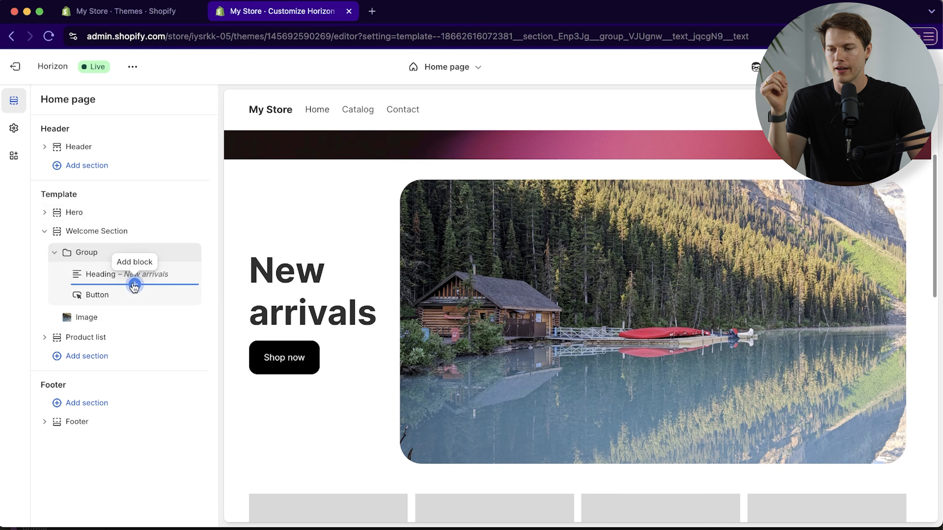
# Add a Text block between the Heading and Button in the Group and return to the section list.
pyautogui.click(134, 285)
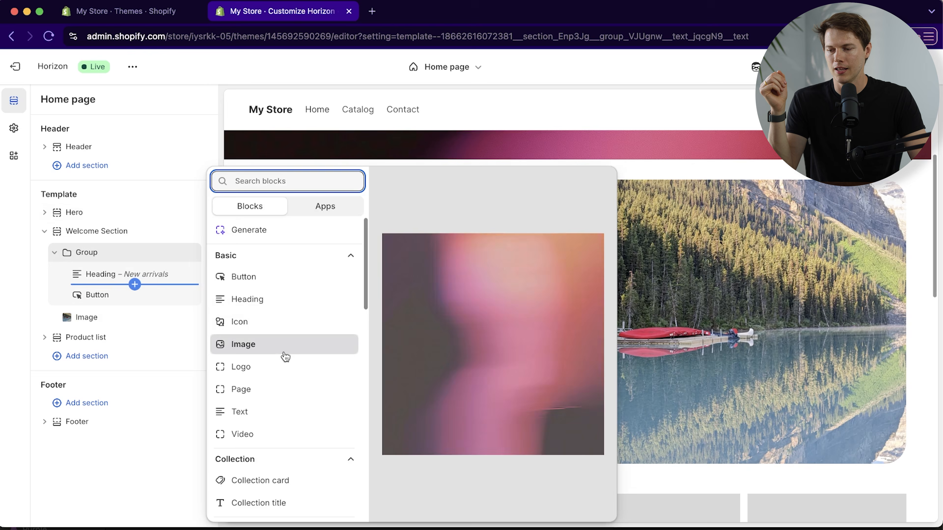
pyautogui.click(287, 414)
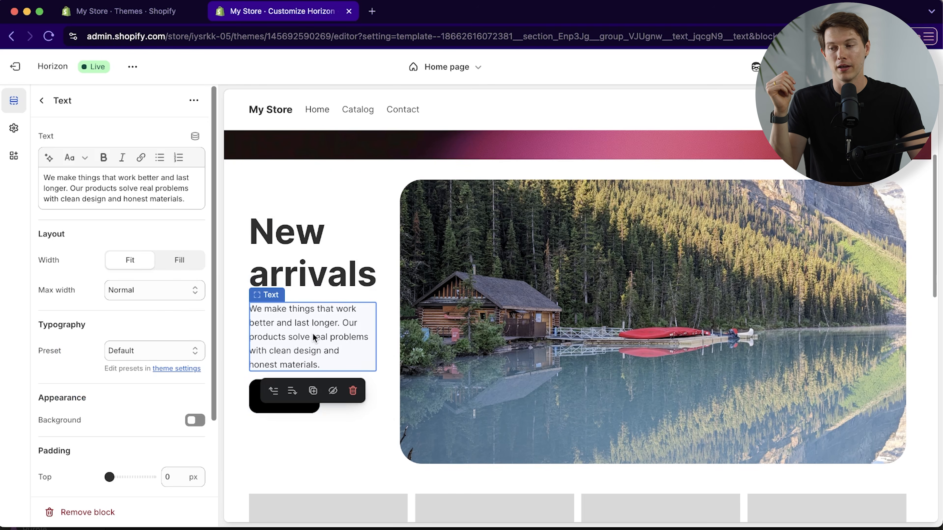
pyautogui.click(45, 104)
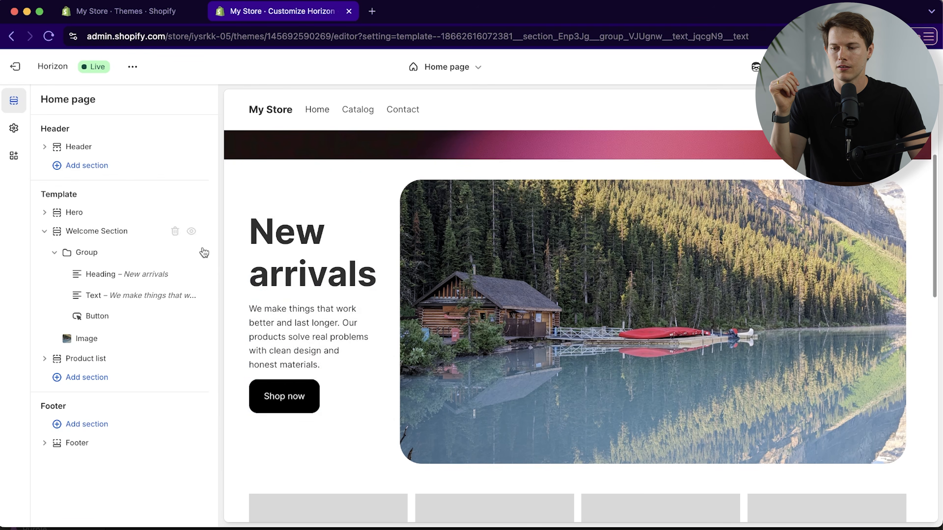
# Change the label of the Group's button to "Claim Deal".
pyautogui.click(111, 317)
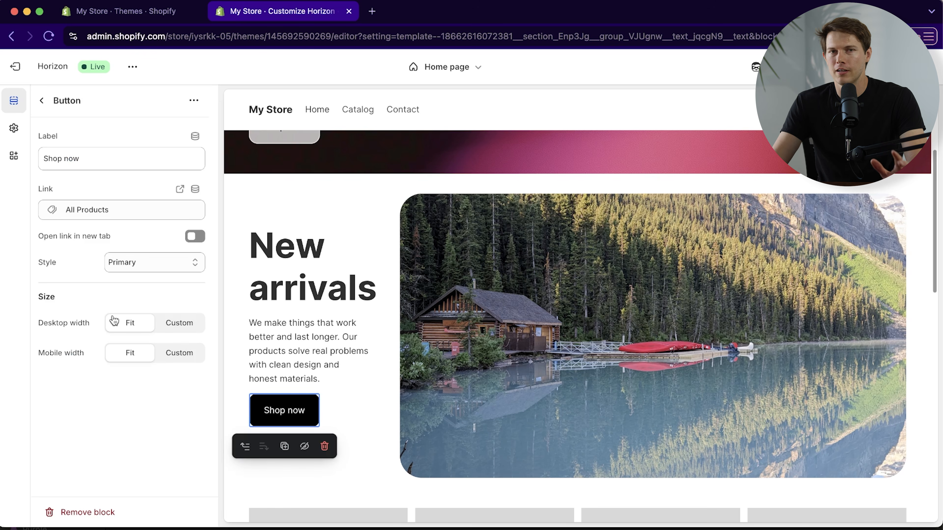
pyautogui.moveTo(108, 159); pyautogui.dragTo(29, 165)
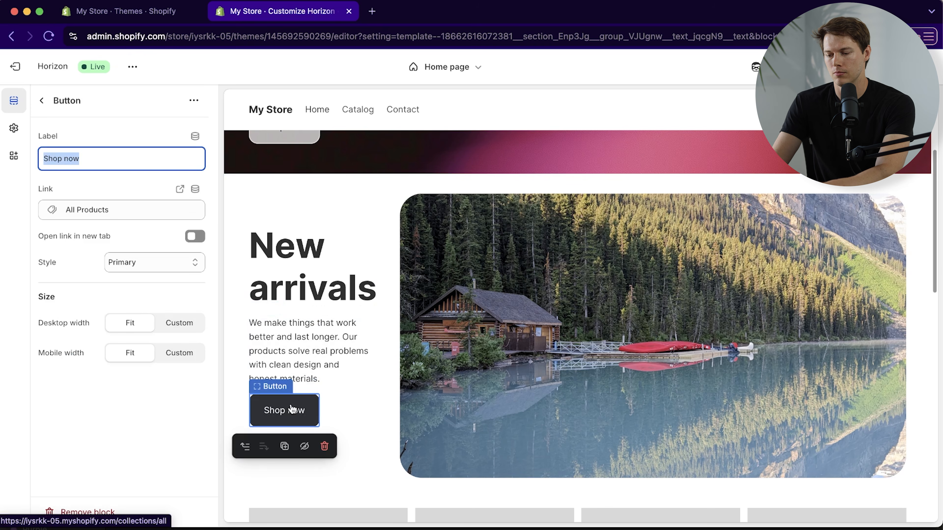
pyautogui.write('Claim Deal')
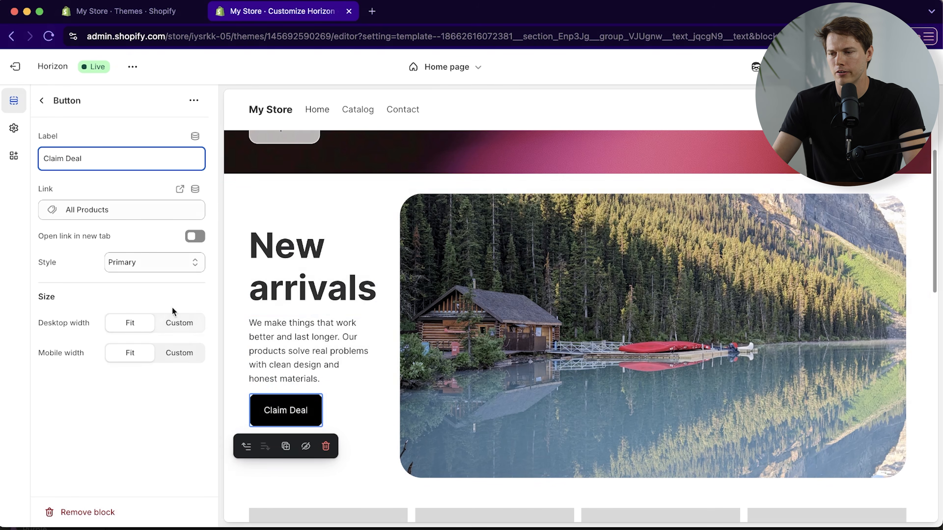
# Link the "Claim Deal" button to the "Home page" collection.
pyautogui.click(112, 211)
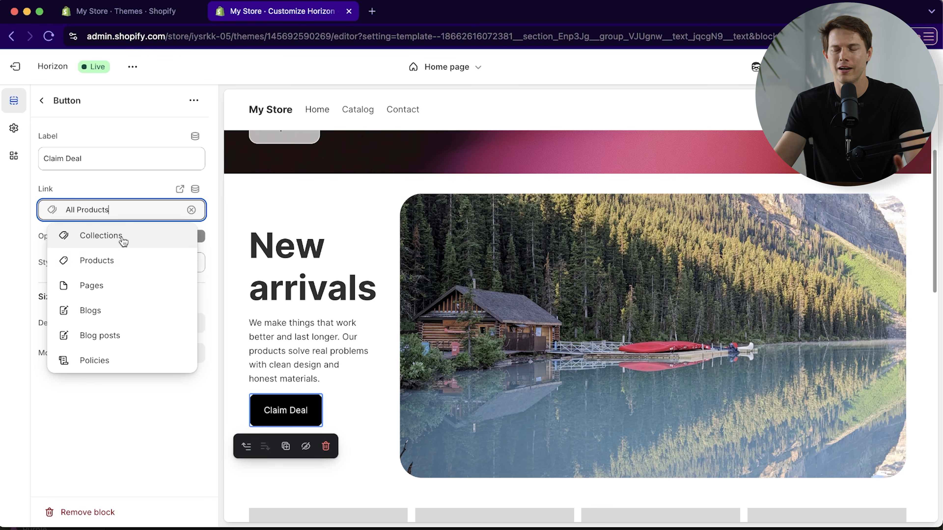
pyautogui.click(124, 242)
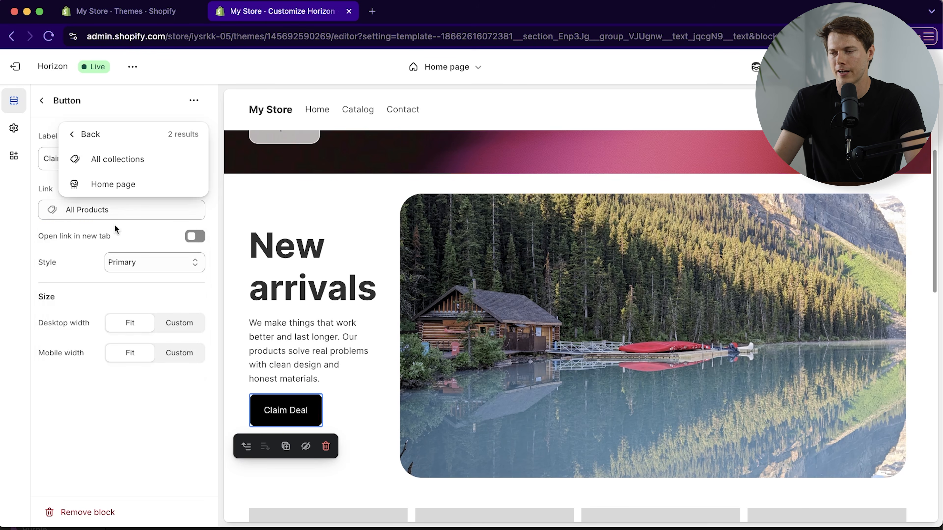
pyautogui.click(116, 199)
pyautogui.click(115, 207)
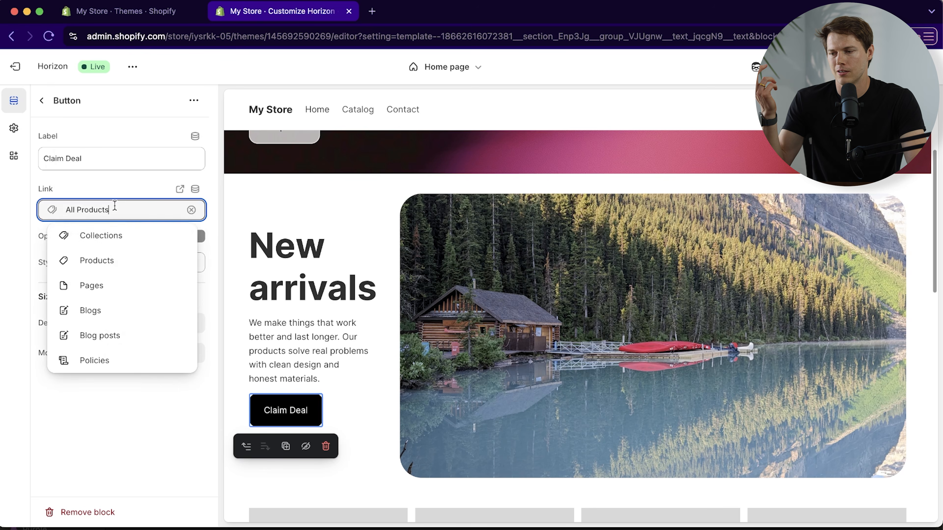
pyautogui.click(114, 241)
pyautogui.click(125, 185)
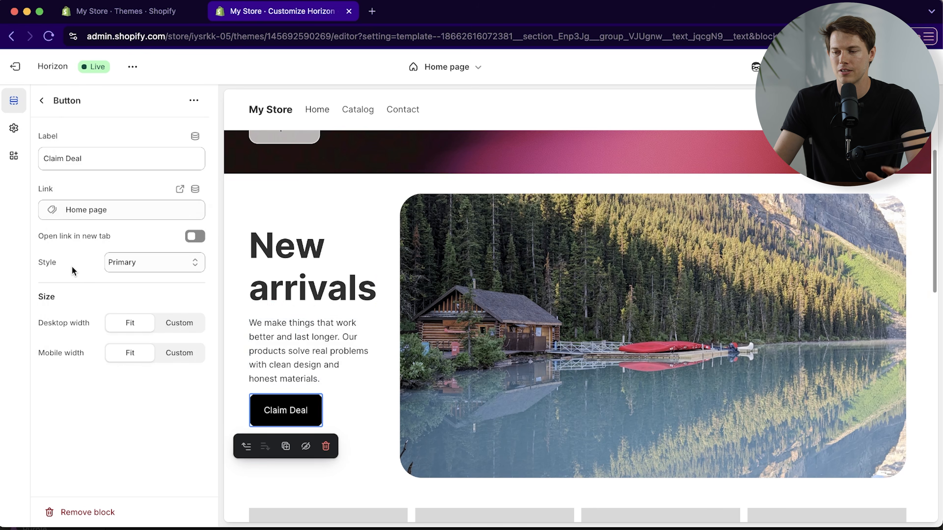
# Review the "Claim Deal" button's style options without changing the style and return to the section list.
pyautogui.click(144, 261)
pyautogui.click(124, 266)
pyautogui.click(138, 264)
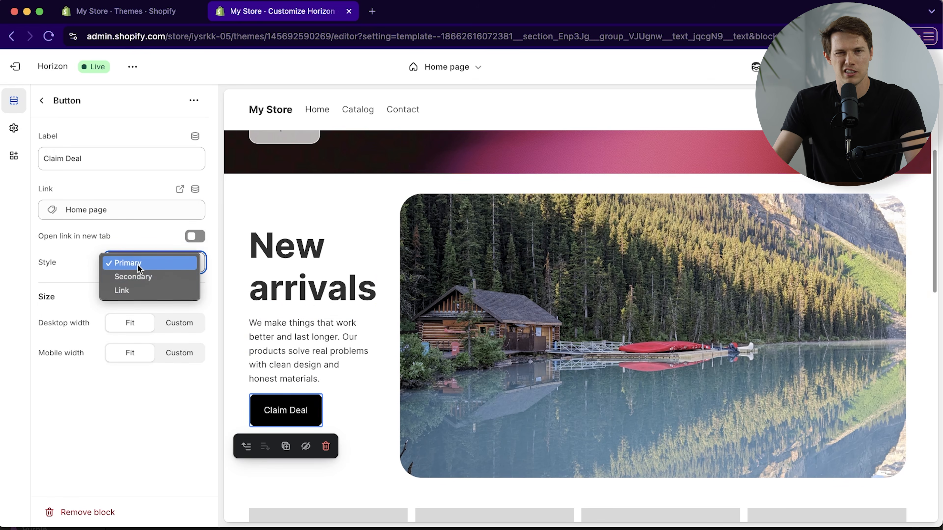
pyautogui.click(92, 279)
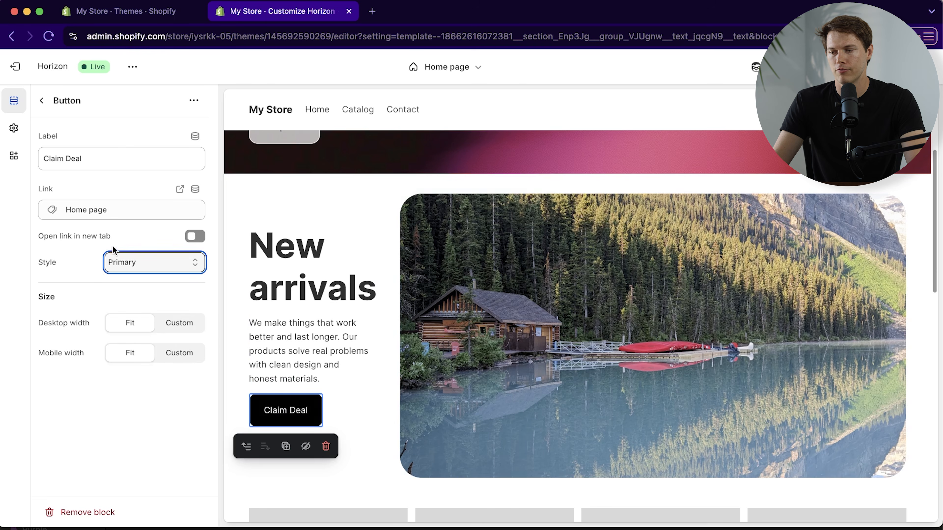
pyautogui.click(42, 100)
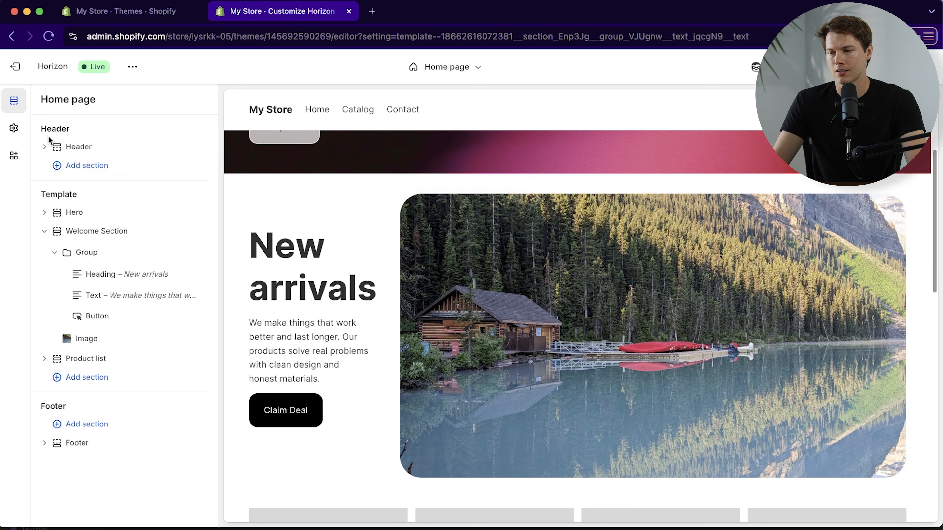
# Center-align the contents of the Welcome Section's Group, keeping the Vertical direction.
pyautogui.click(121, 253)
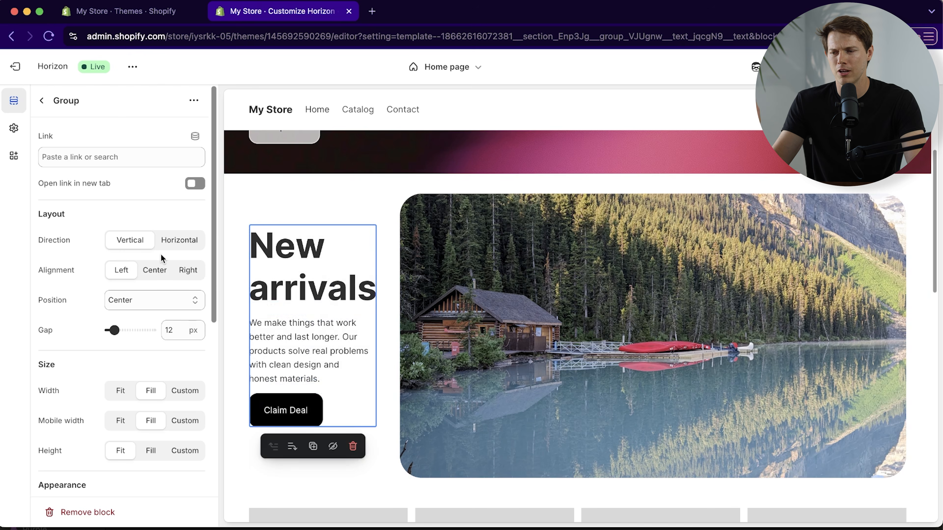
pyautogui.click(186, 273)
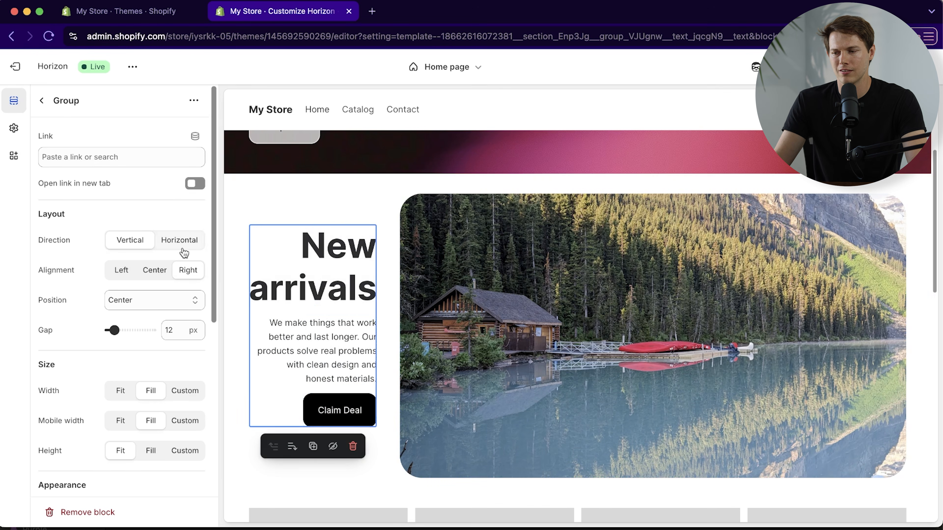
pyautogui.click(180, 241)
pyautogui.click(150, 246)
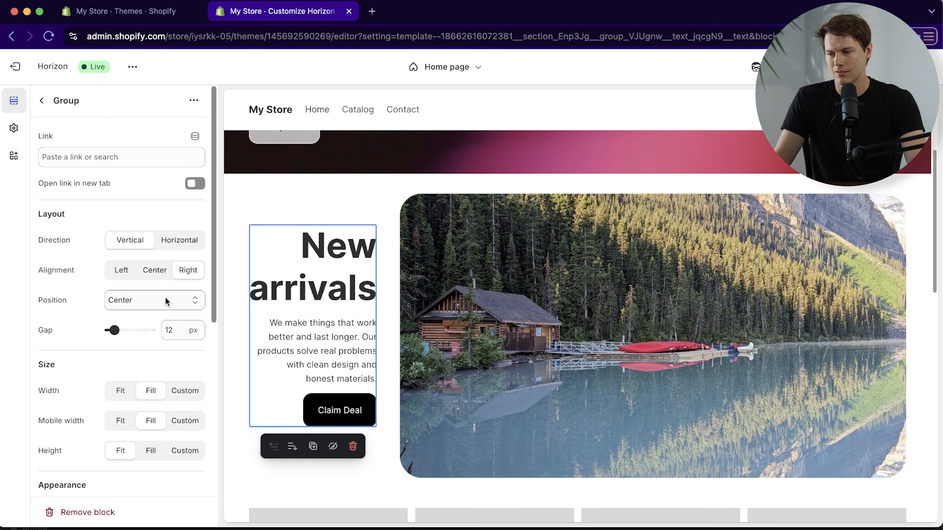
pyautogui.click(153, 271)
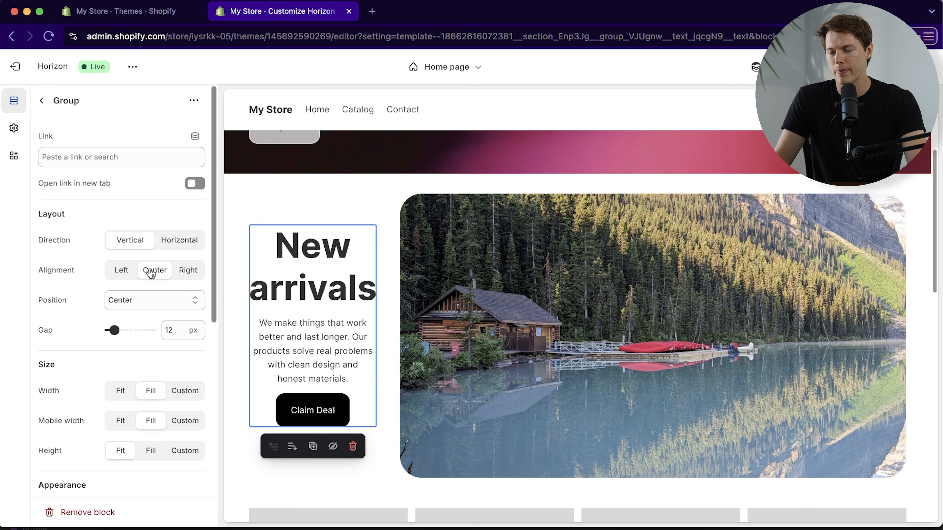
# Set the gap between the elements of the Welcome Section's Group to 20 px.
pyautogui.moveTo(113, 329); pyautogui.dragTo(118, 330)
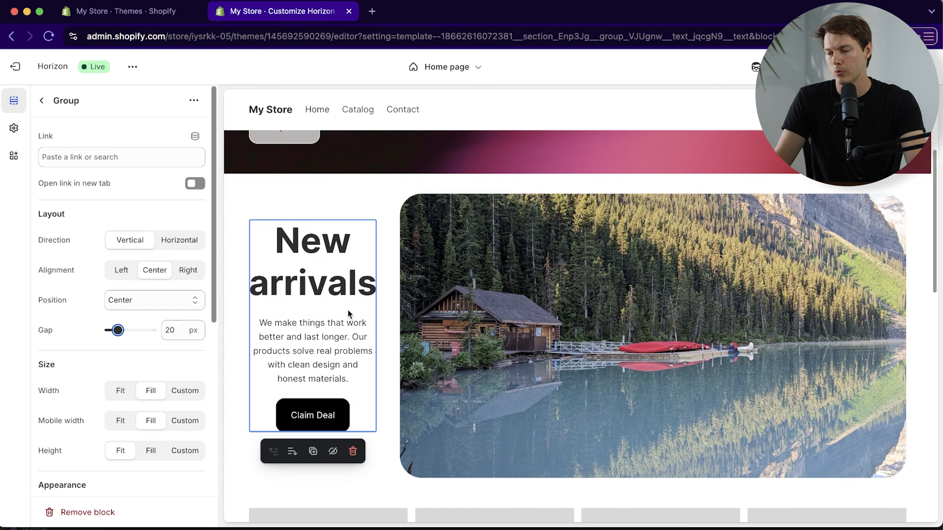
# Try color scheme Scheme 5 with an 8 px corner radius on the Group, and restore its inherited color scheme.
pyautogui.scroll(-10, 148, 403)
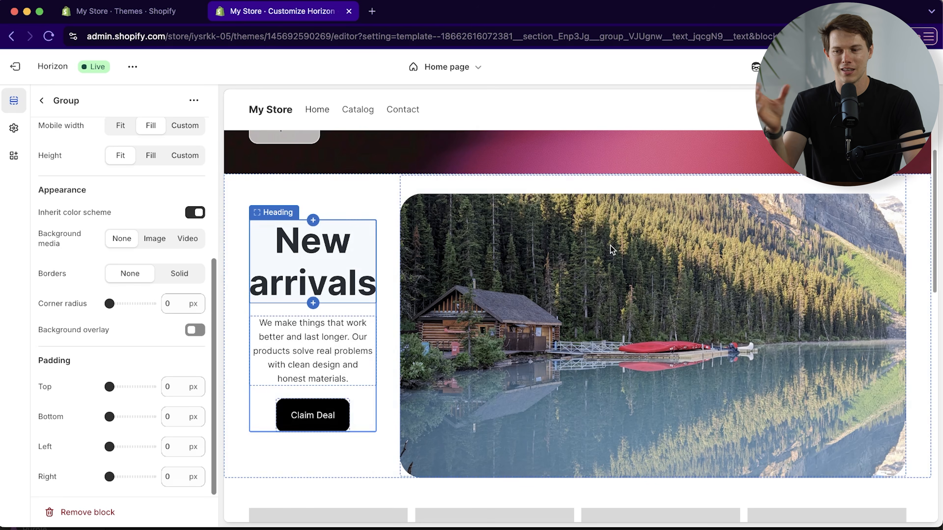
pyautogui.click(189, 212)
pyautogui.click(160, 243)
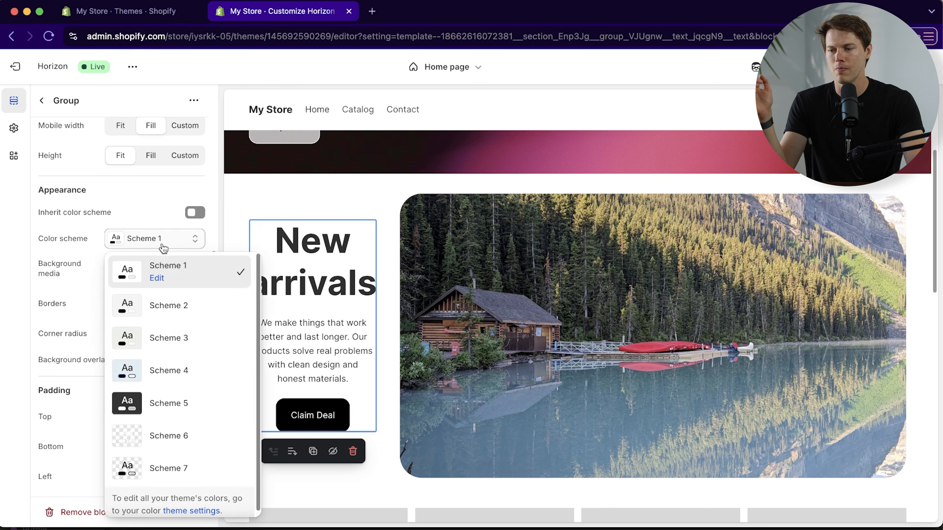
pyautogui.click(171, 413)
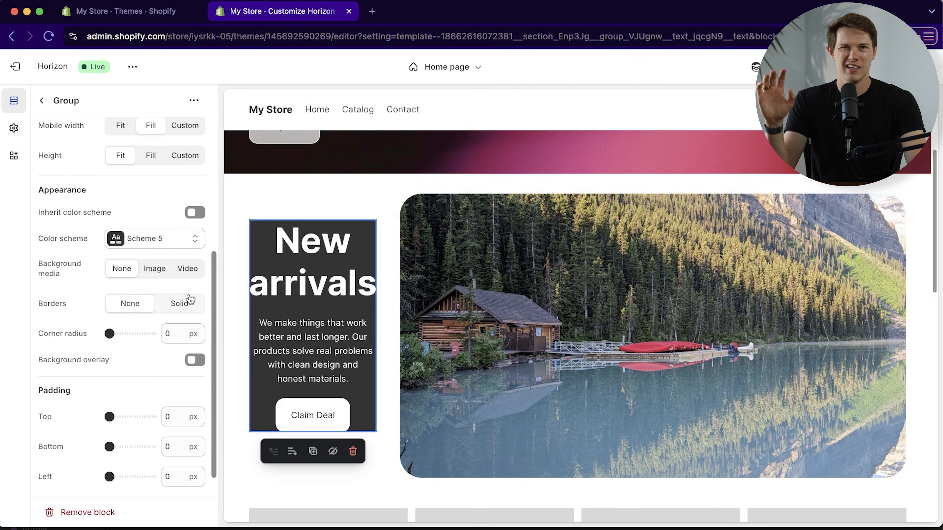
pyautogui.moveTo(111, 334); pyautogui.dragTo(121, 334)
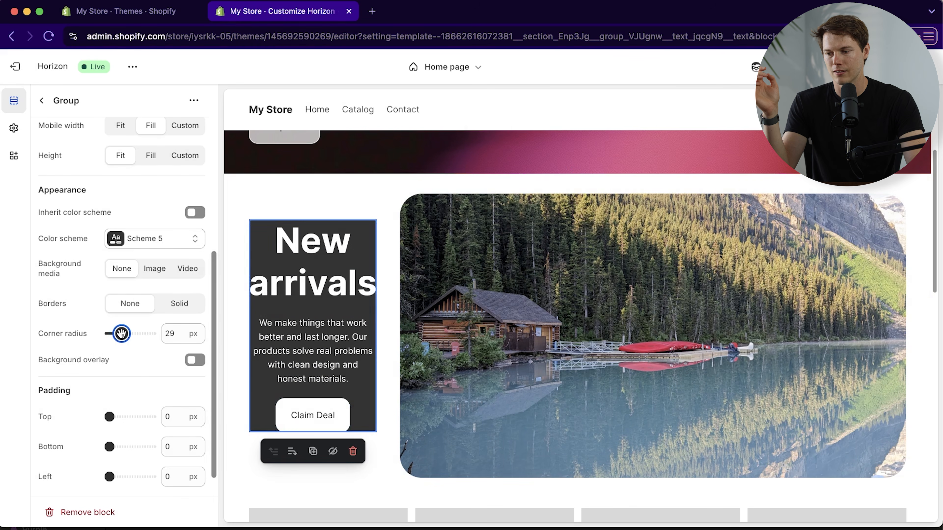
pyautogui.scroll(-5, 392, 372)
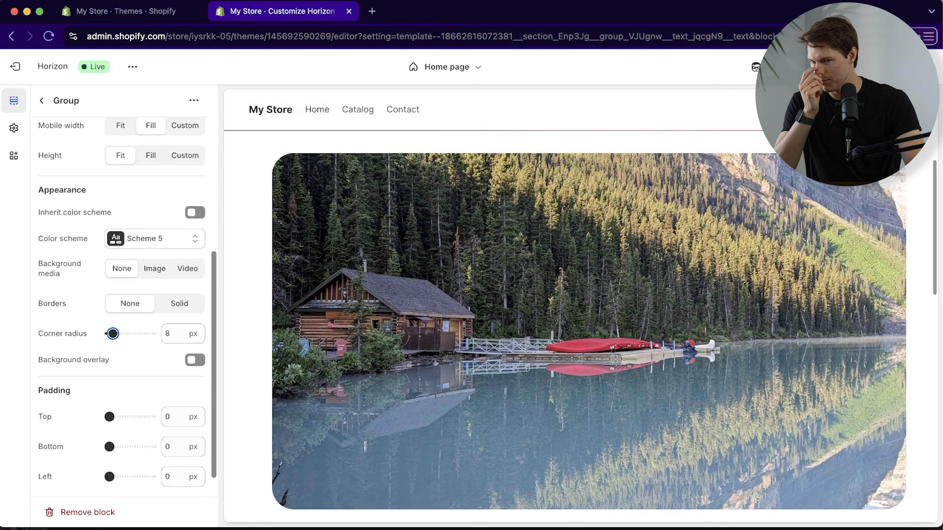
pyautogui.click(193, 241)
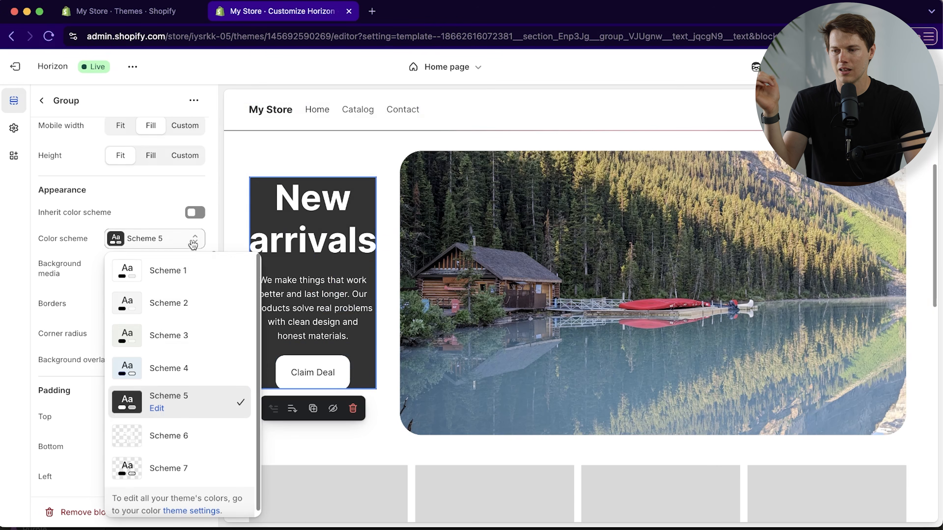
pyautogui.click(196, 214)
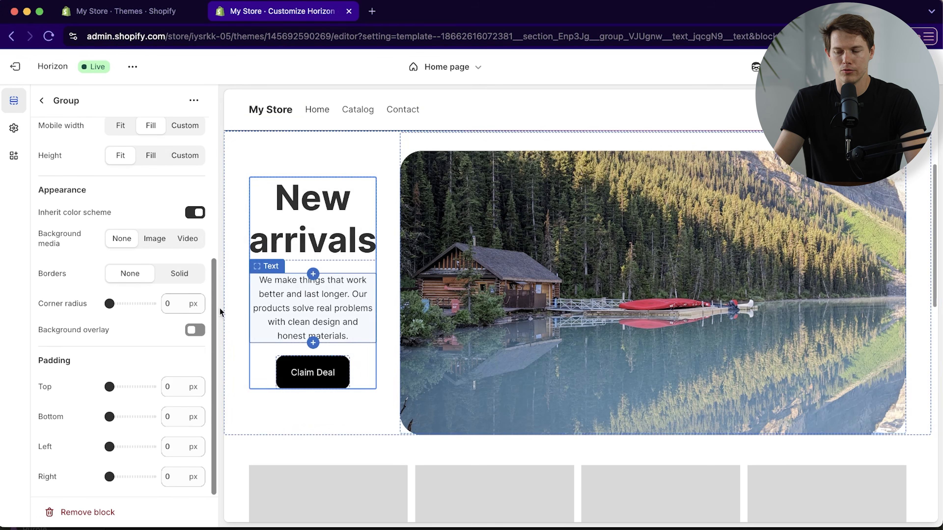
# Inspect the settings of the Group's description text and "New arrivals" heading without editing them, and return to the section list.
pyautogui.click(44, 101)
pyautogui.click(55, 252)
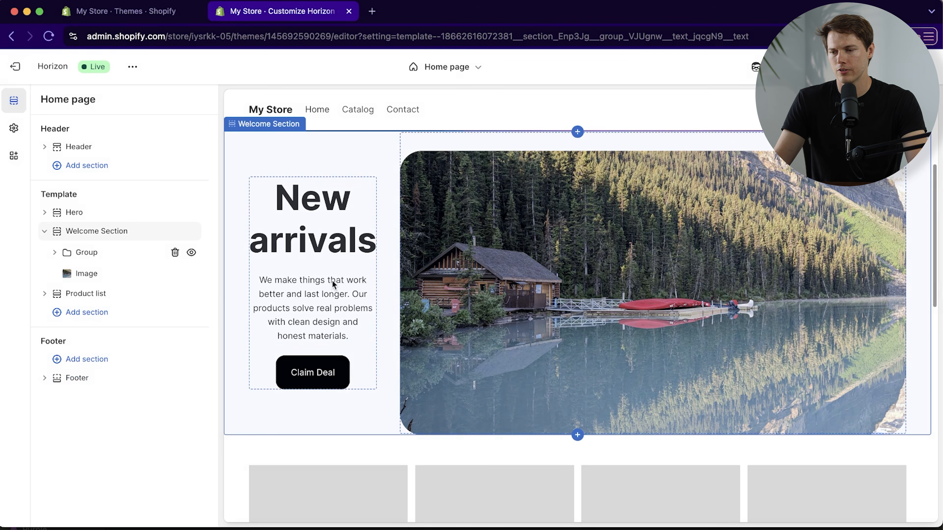
pyautogui.doubleClick(343, 310)
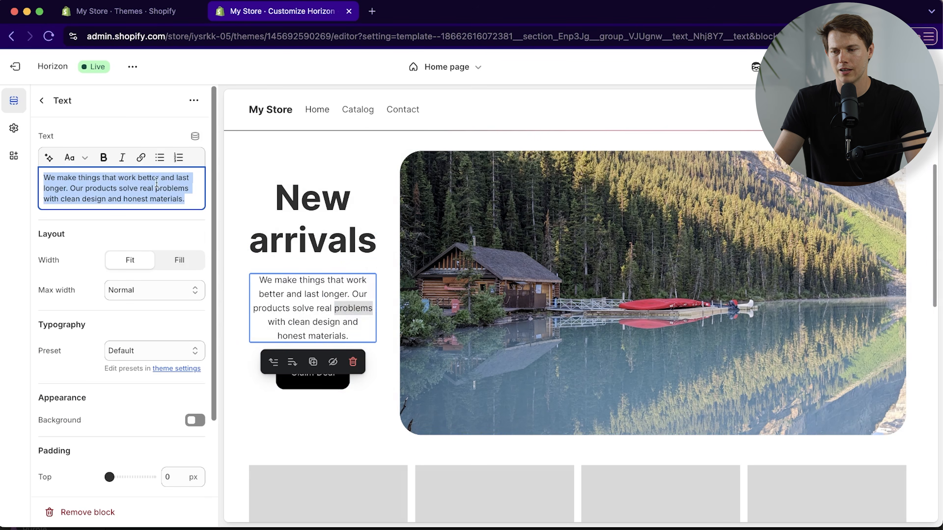
pyautogui.click(191, 201)
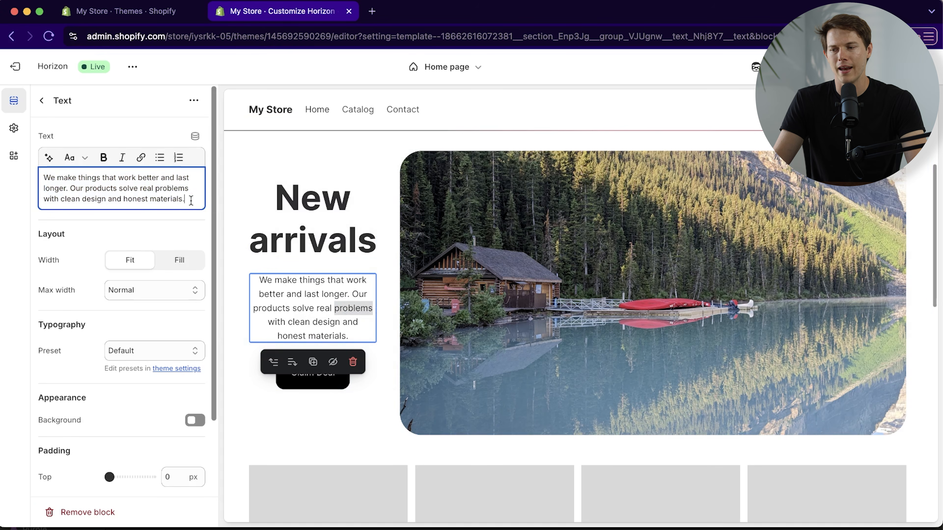
pyautogui.doubleClick(308, 244)
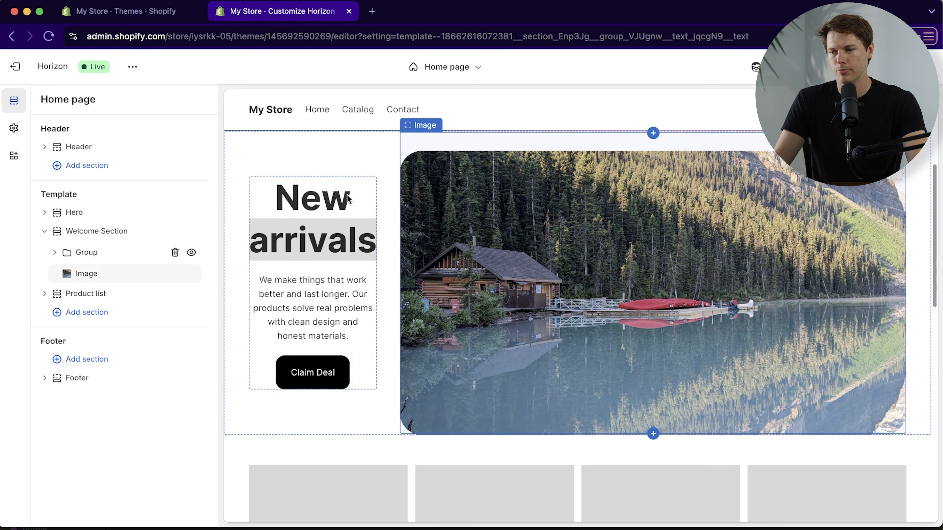
pyautogui.click(122, 230)
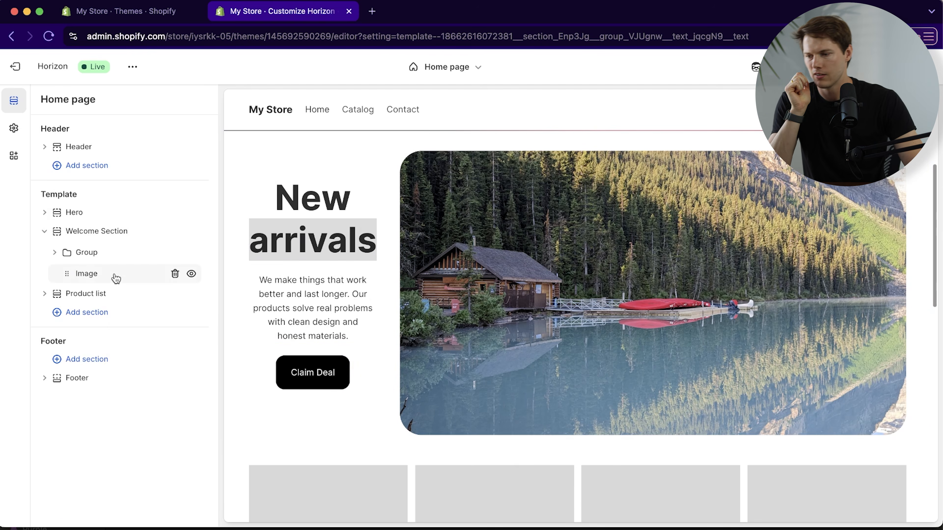
# Set the Welcome Section image's custom mobile width to 74% and narrow its desktop width with a custom value.
pyautogui.click(116, 278)
pyautogui.moveTo(131, 374); pyautogui.dragTo(140, 375)
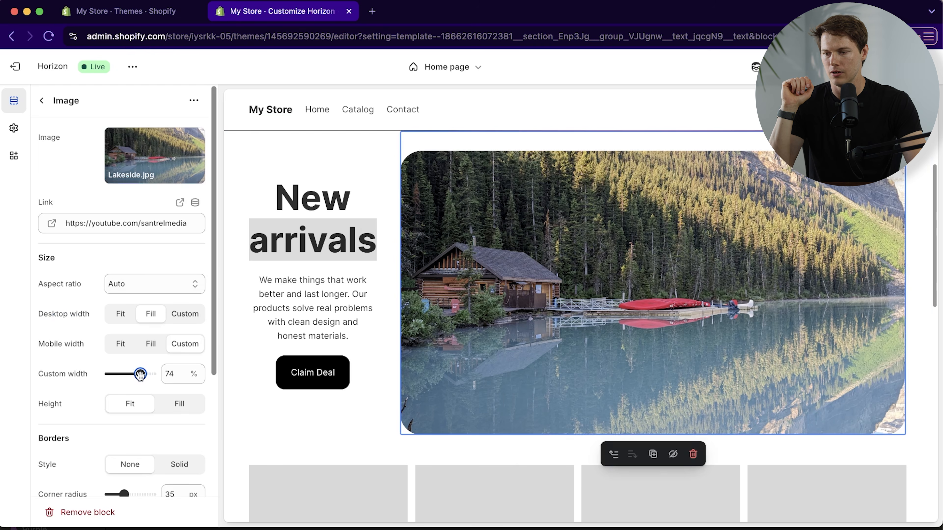
pyautogui.moveTo(151, 345); pyautogui.dragTo(138, 345)
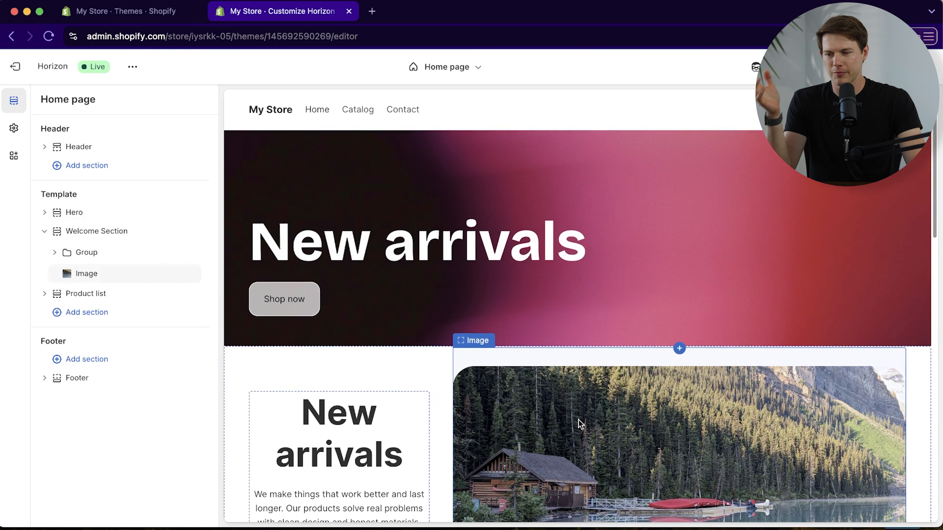
pyautogui.scroll(-5, 515, 421)
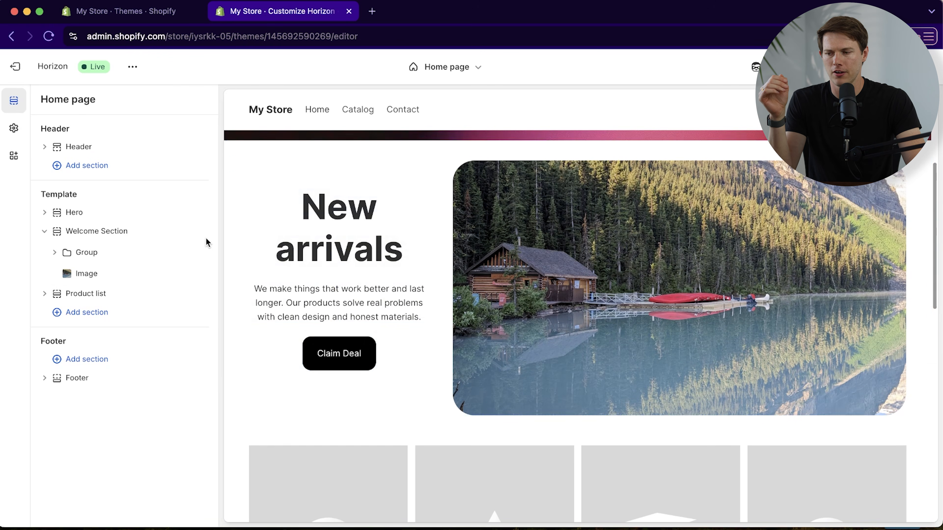
# Hide the Hero section on the home page and make it visible again.
pyautogui.scroll(5, 364, 268)
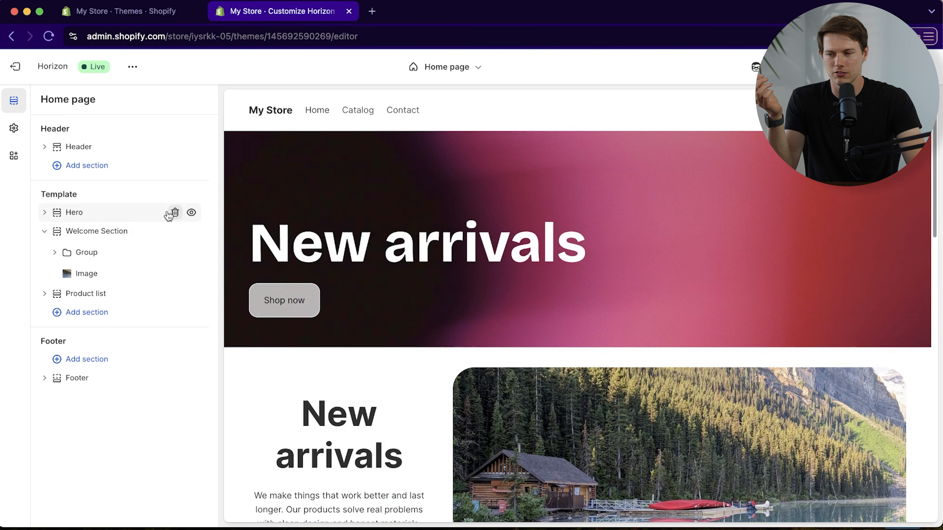
pyautogui.click(192, 213)
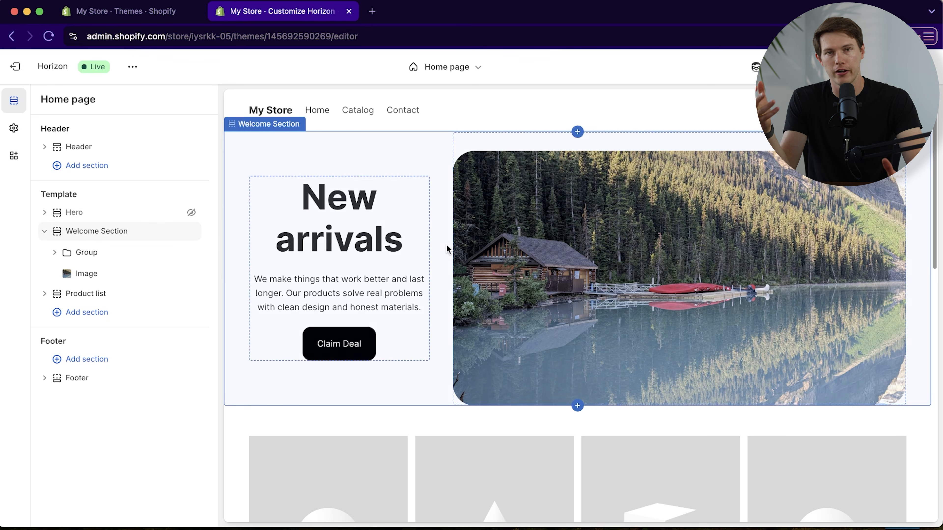
pyautogui.click(191, 214)
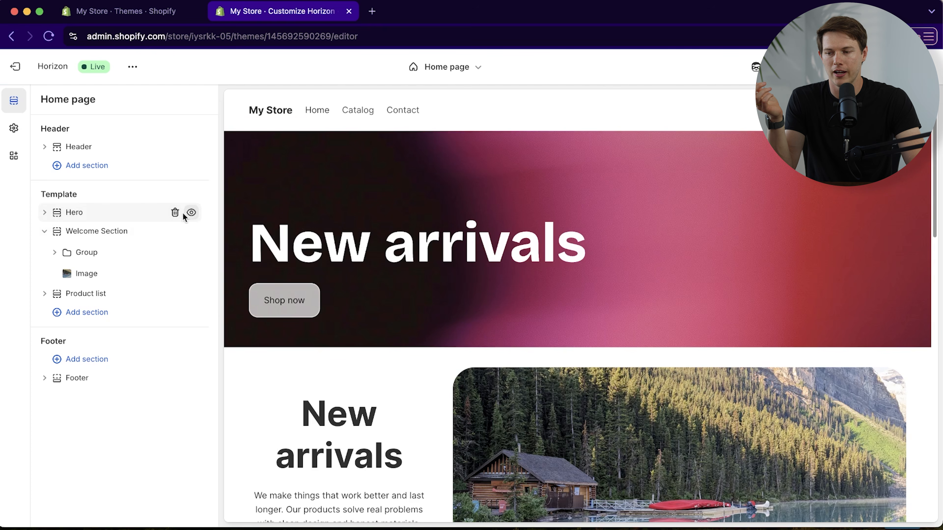
# Delete the Hero and Product list sections from the home page template.
pyautogui.click(174, 213)
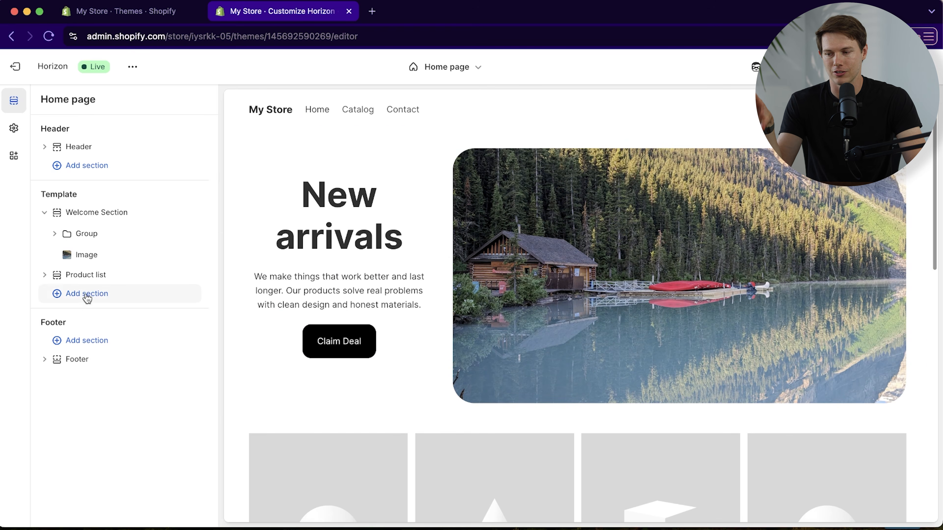
pyautogui.moveTo(174, 275)
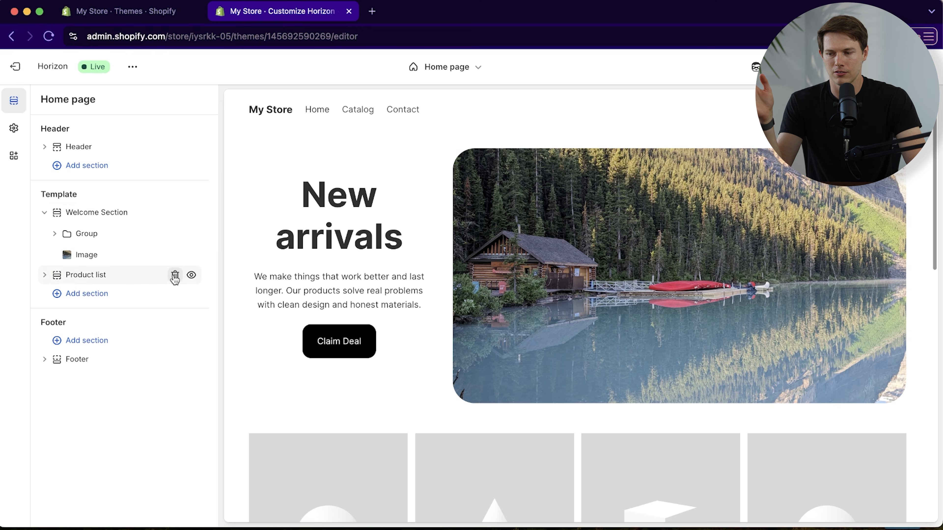
pyautogui.click(174, 275)
# Browse the sections that can be added to the template, covering banners, collections, forms, layout, products and storytelling.
pyautogui.click(85, 276)
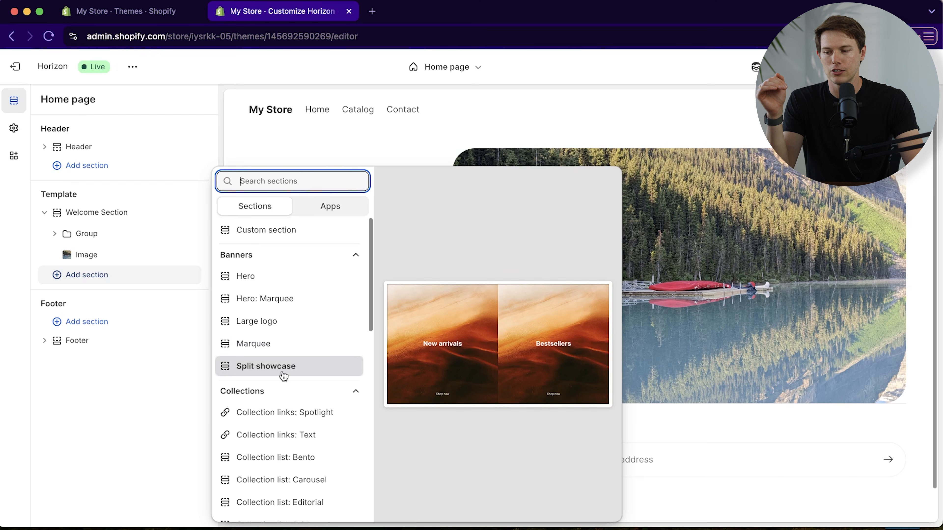
pyautogui.scroll(-5, 284, 375)
pyautogui.scroll(5, 284, 375)
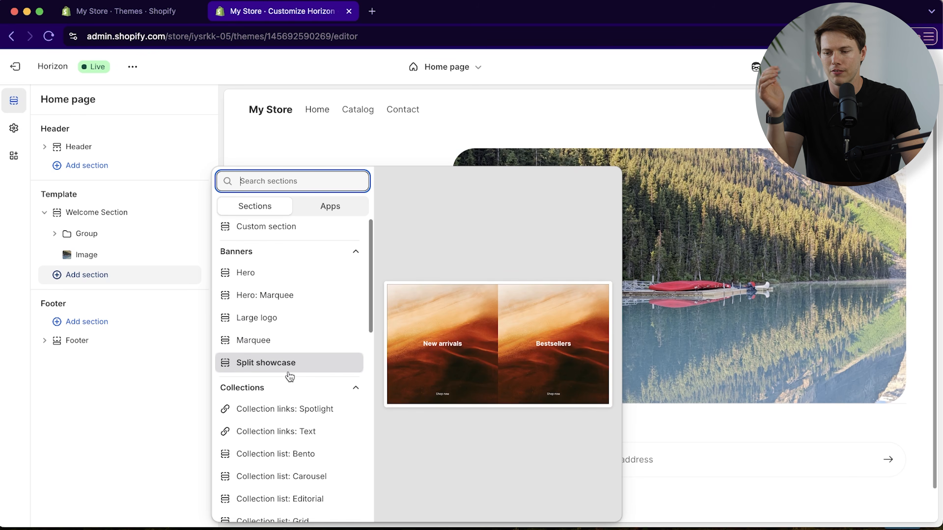
pyautogui.scroll(-5, 290, 376)
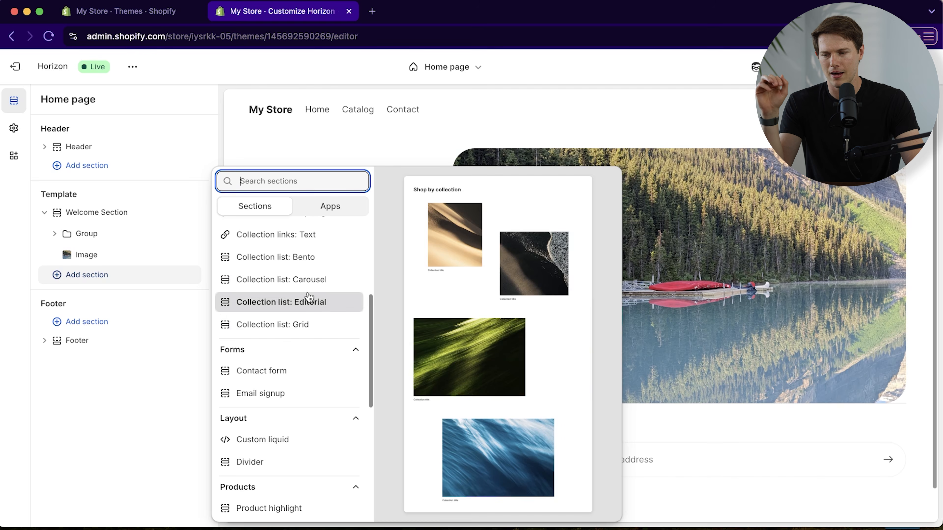
pyautogui.scroll(-1, 268, 376)
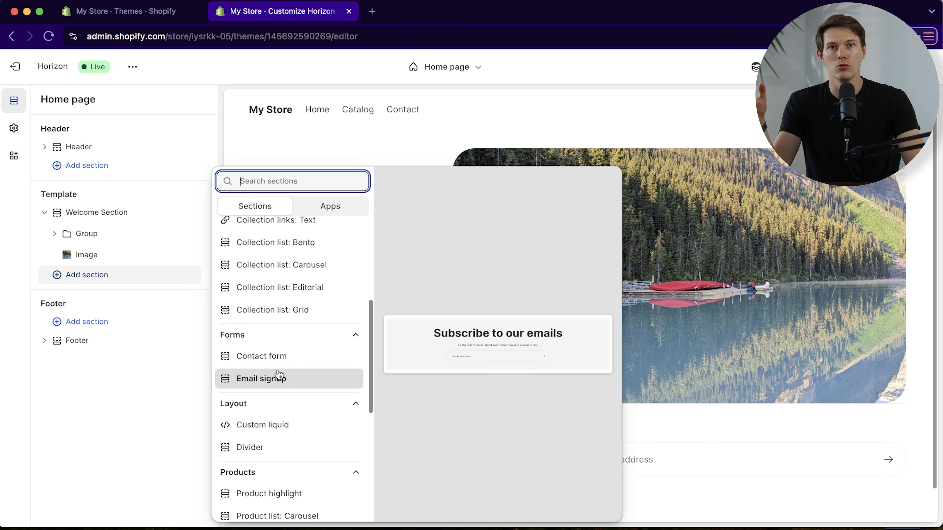
pyautogui.scroll(-3, 282, 383)
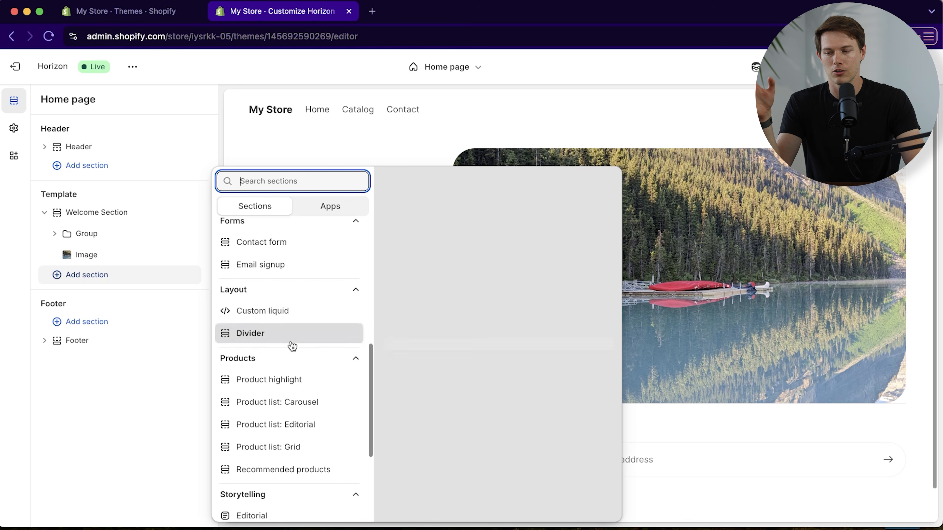
pyautogui.scroll(-3, 318, 376)
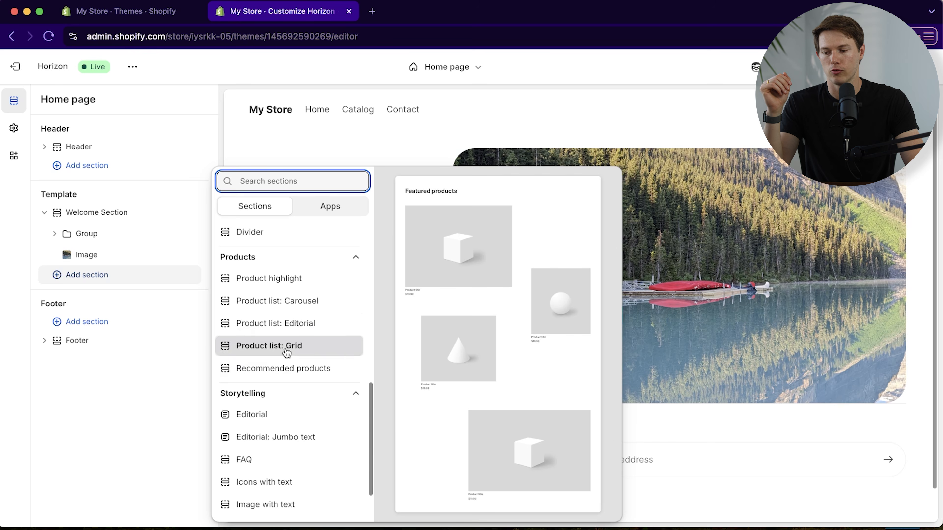
pyautogui.scroll(-2, 292, 355)
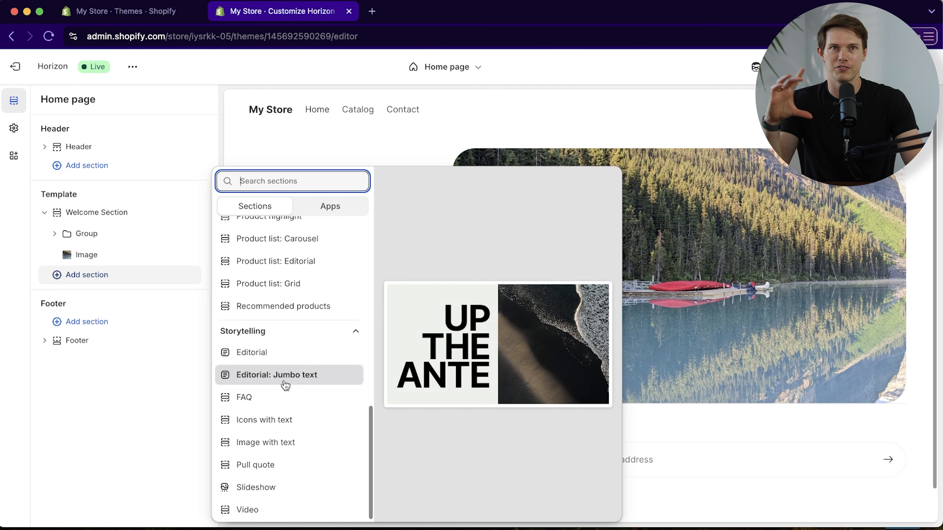
pyautogui.scroll(5, 285, 385)
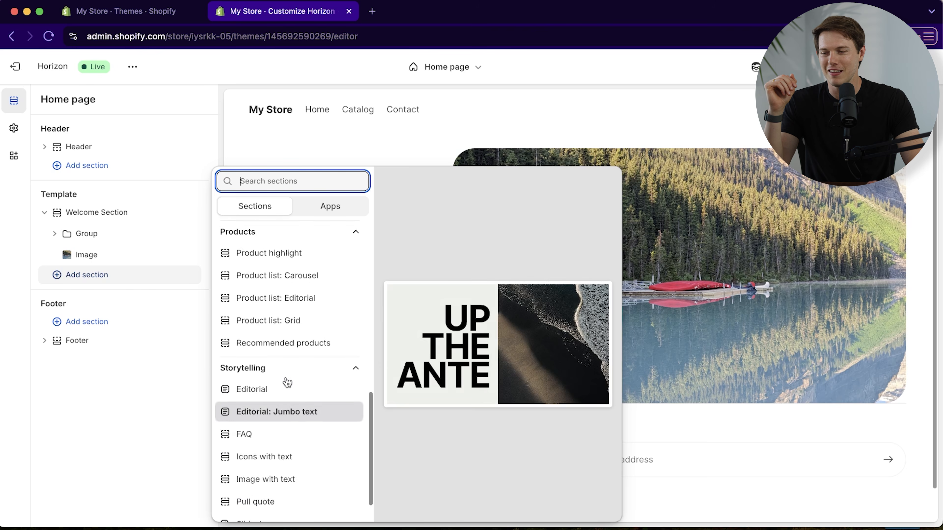
pyautogui.scroll(4, 288, 382)
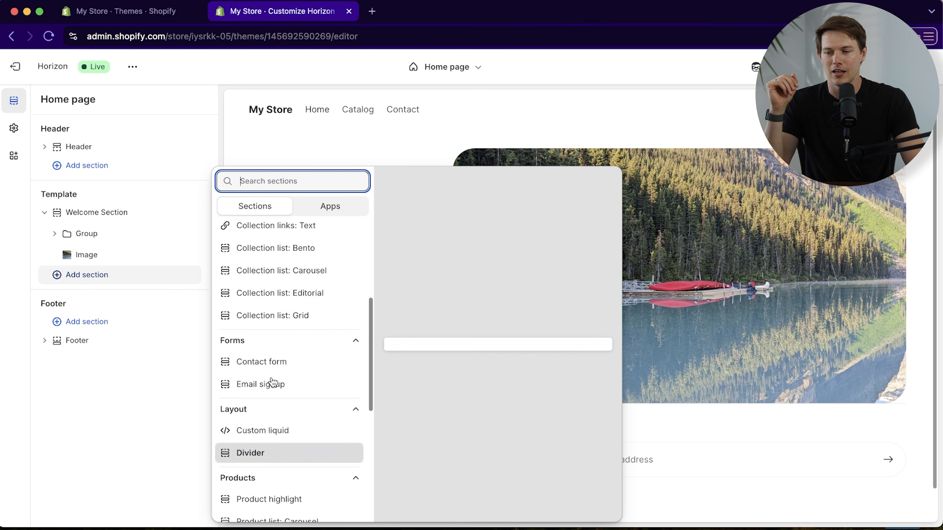
pyautogui.scroll(-3, 305, 410)
pyautogui.scroll(6, 302, 412)
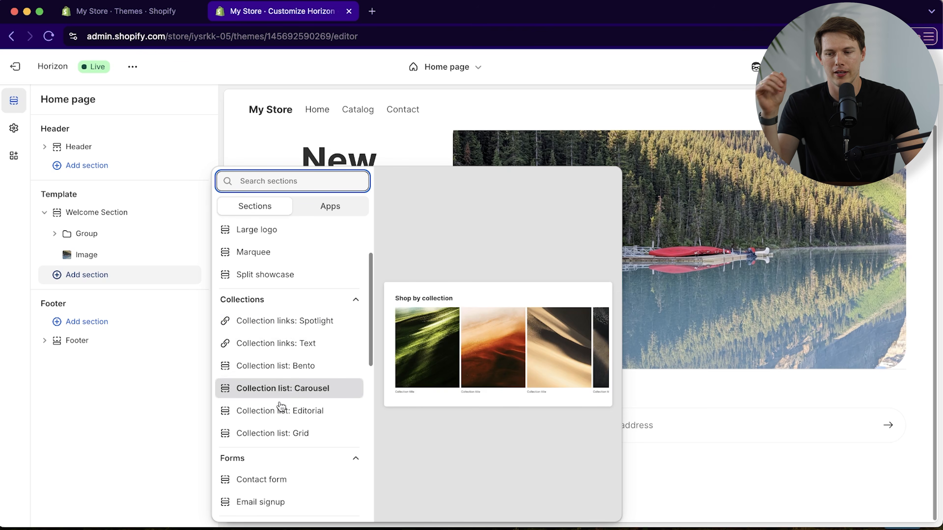
# Add a "Product list: Carousel" section below the Welcome Section and review the resulting home page.
pyautogui.scroll(-10, 278, 393)
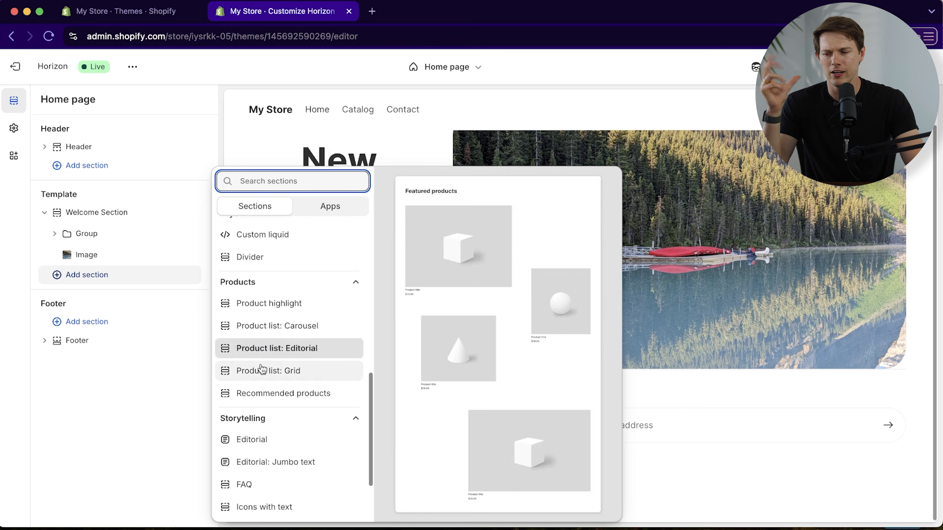
pyautogui.click(265, 327)
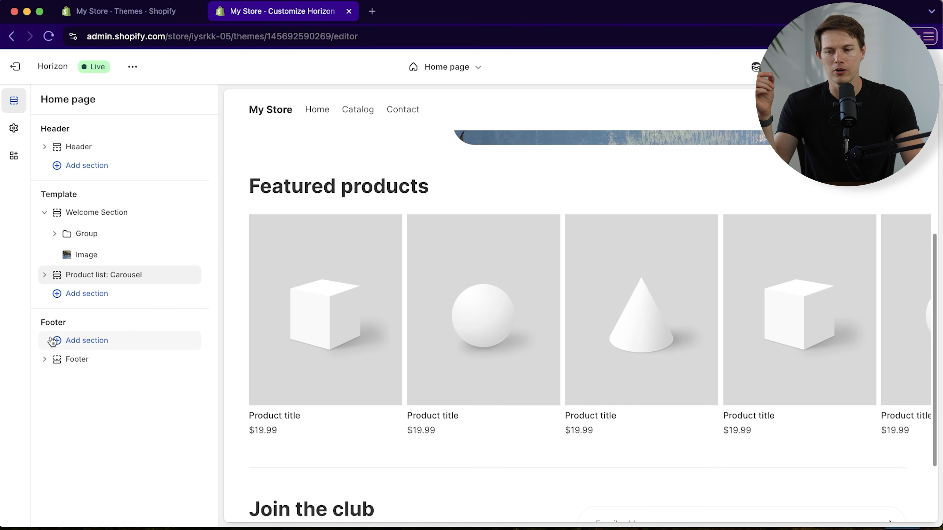
pyautogui.scroll(5, 449, 321)
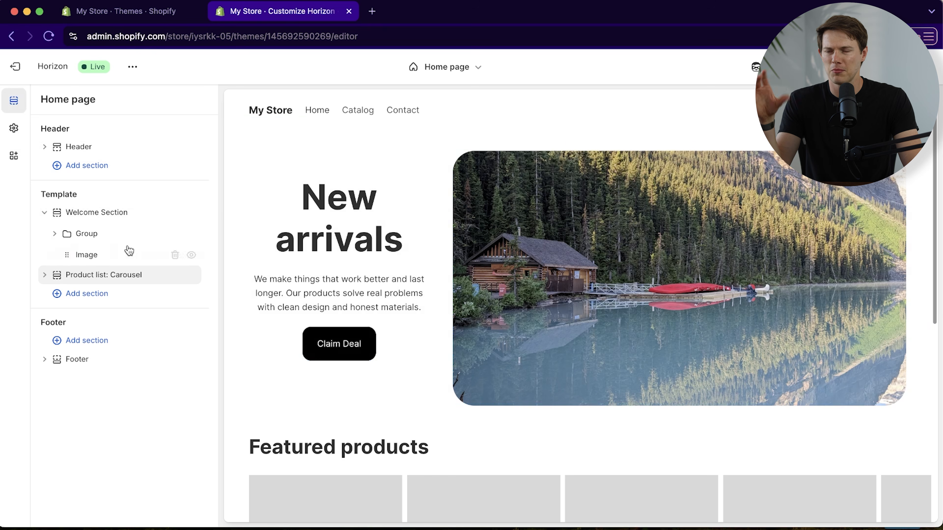
# Upload logo-1.png from the Shopify Store May 2025 folder for the default logo in the theme's logo and favicon settings.
pyautogui.click(15, 126)
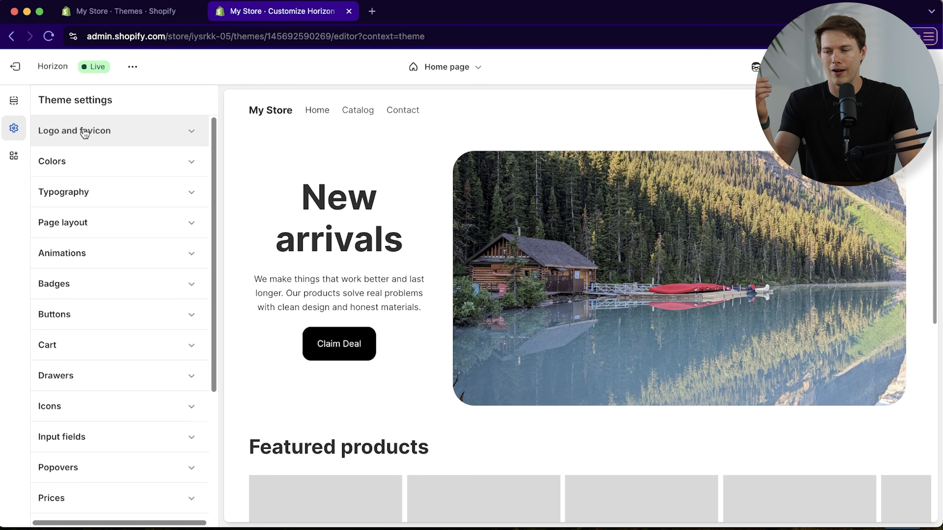
pyautogui.click(101, 137)
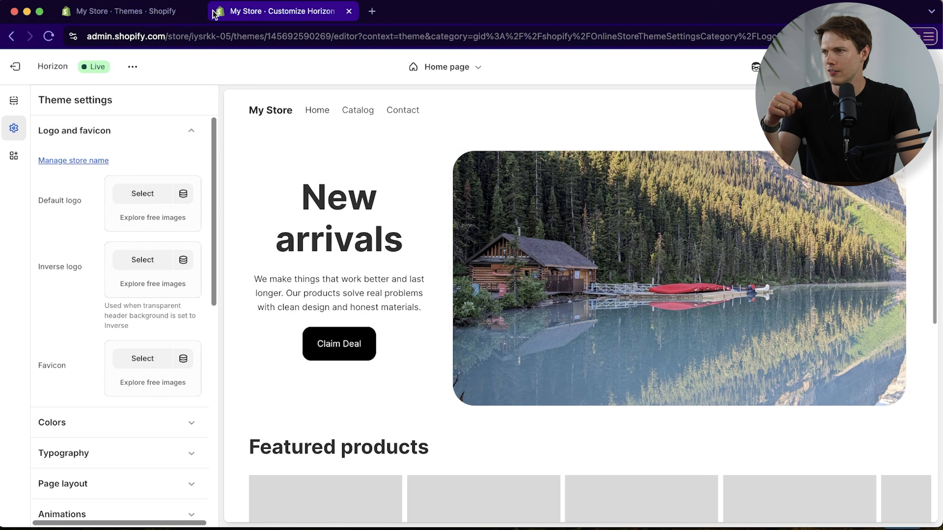
pyautogui.hotkey('ctrl', 'Up')
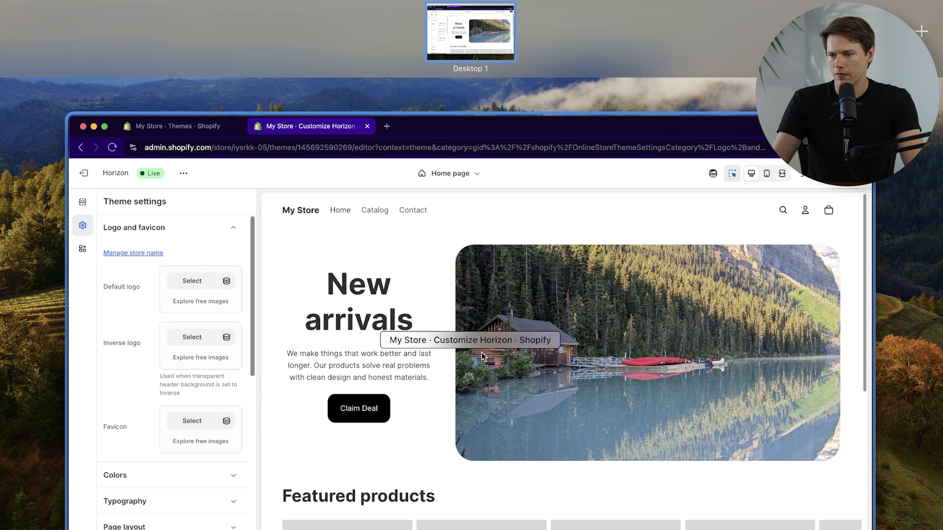
pyautogui.click(258, 128)
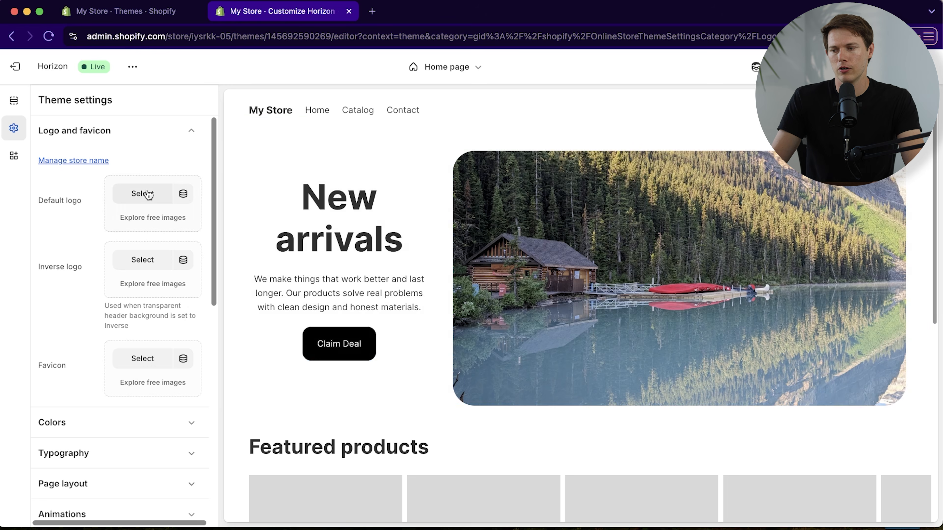
pyautogui.click(134, 200)
pyautogui.click(466, 218)
pyautogui.scroll(-2, 477, 245)
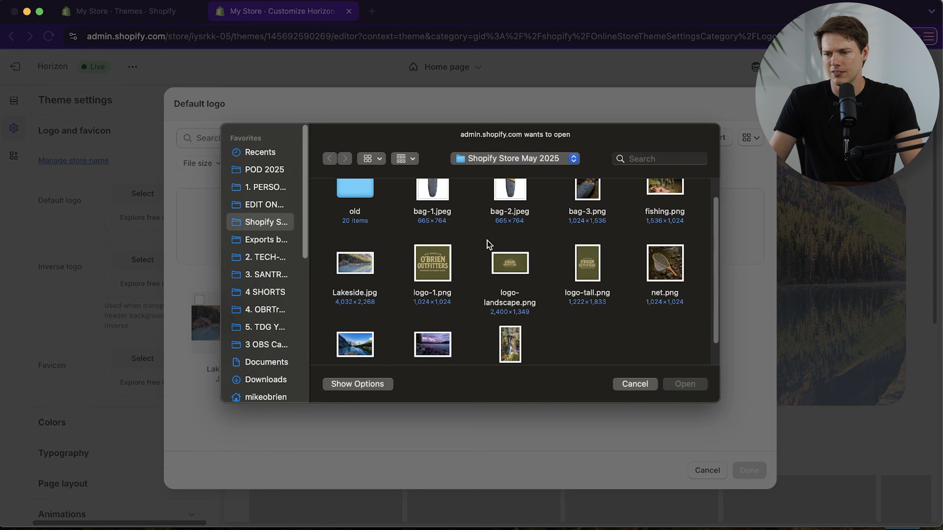
pyautogui.click(446, 266)
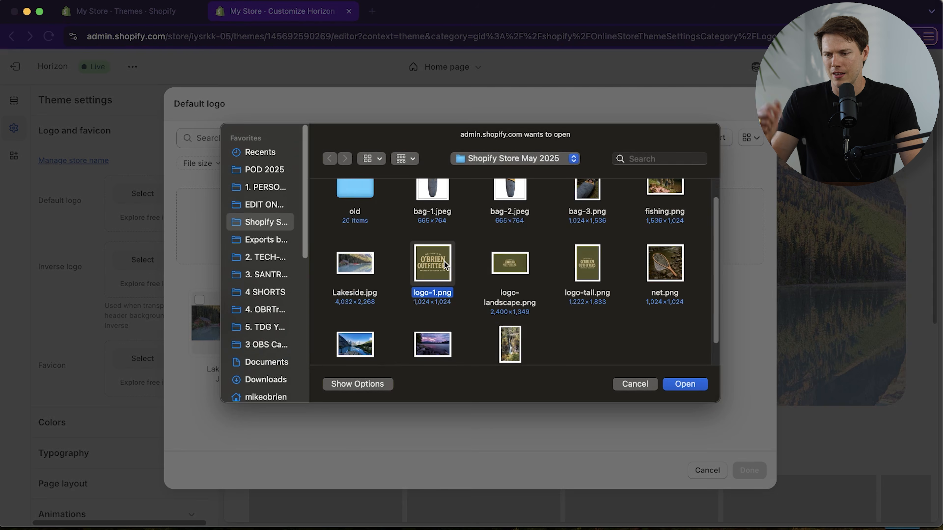
pyautogui.click(701, 385)
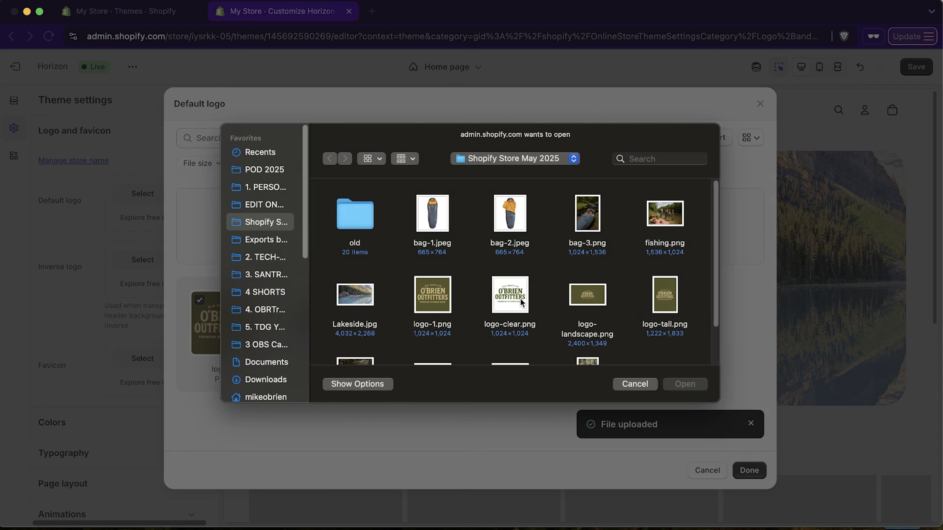
# Upload logo-clear.png and use it instead of logo-1 as the default logo.
pyautogui.doubleClick(510, 296)
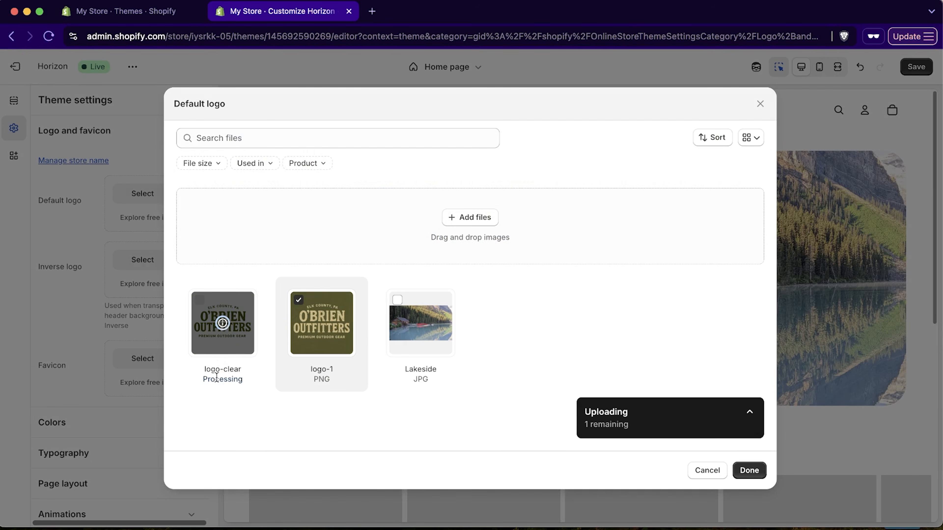
pyautogui.click(261, 328)
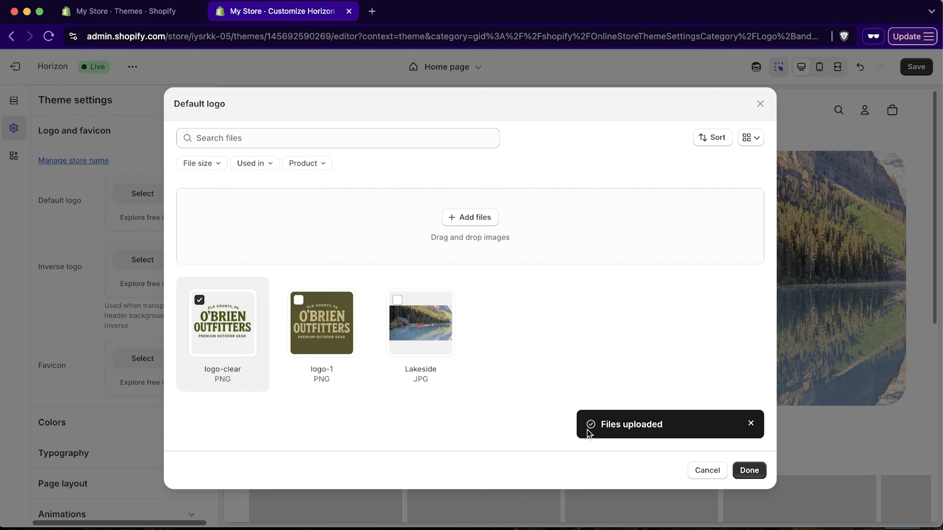
pyautogui.click(749, 470)
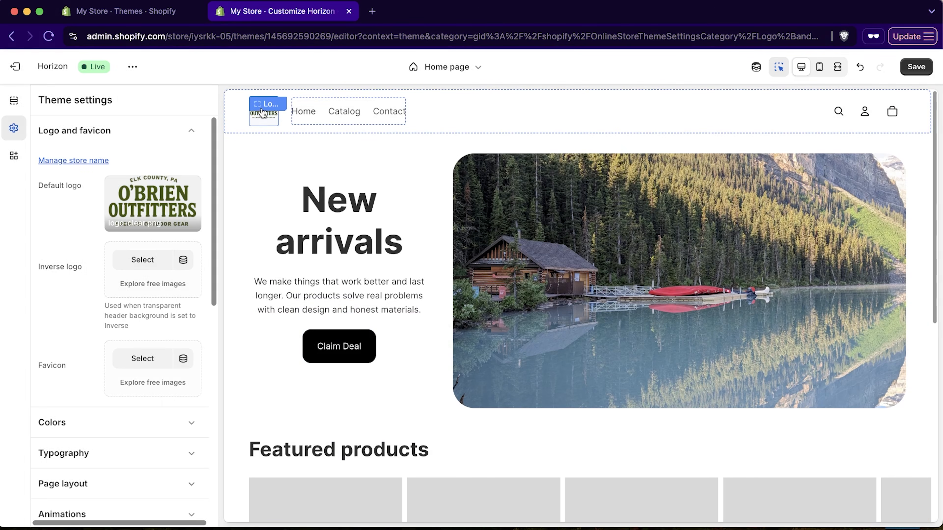
# Set the already uploaded logo-1 image as the inverse logo.
pyautogui.click(137, 260)
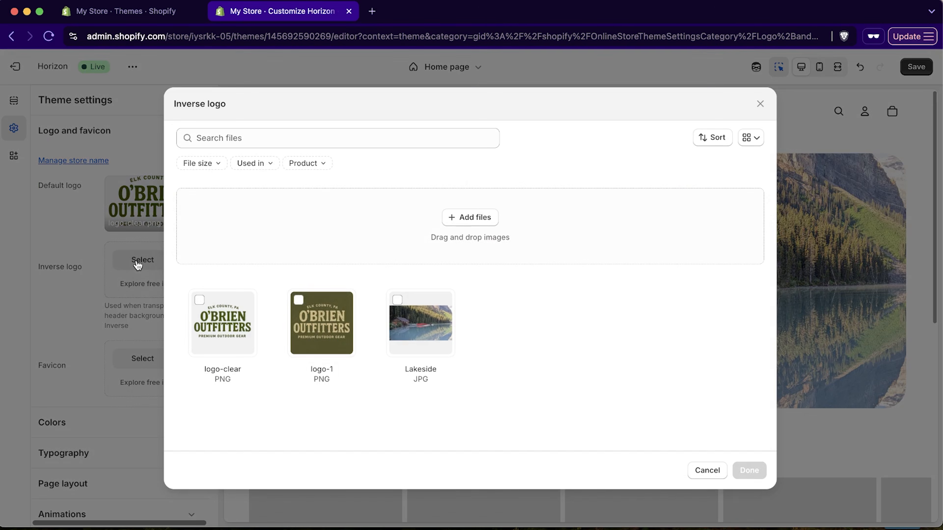
pyautogui.click(318, 338)
pyautogui.click(750, 470)
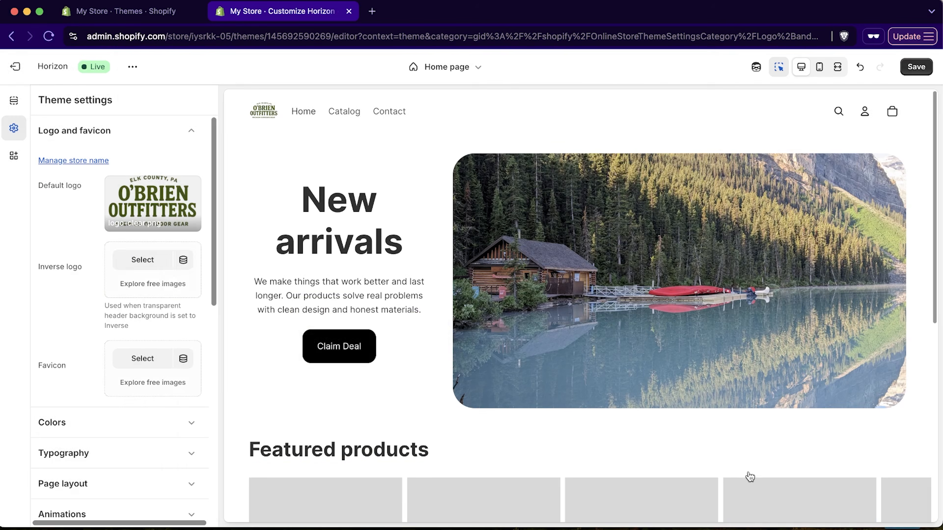
# Upload the favicon PNG from the store's image folder and set it as the theme's favicon.
pyautogui.click(142, 358)
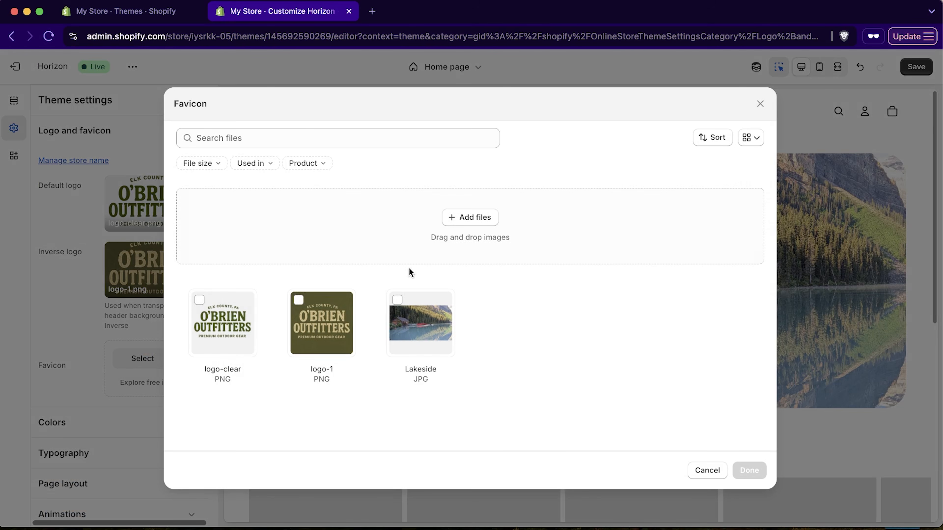
pyautogui.click(485, 210)
pyautogui.scroll(-2, 512, 288)
pyautogui.scroll(2, 512, 288)
pyautogui.doubleClick(670, 227)
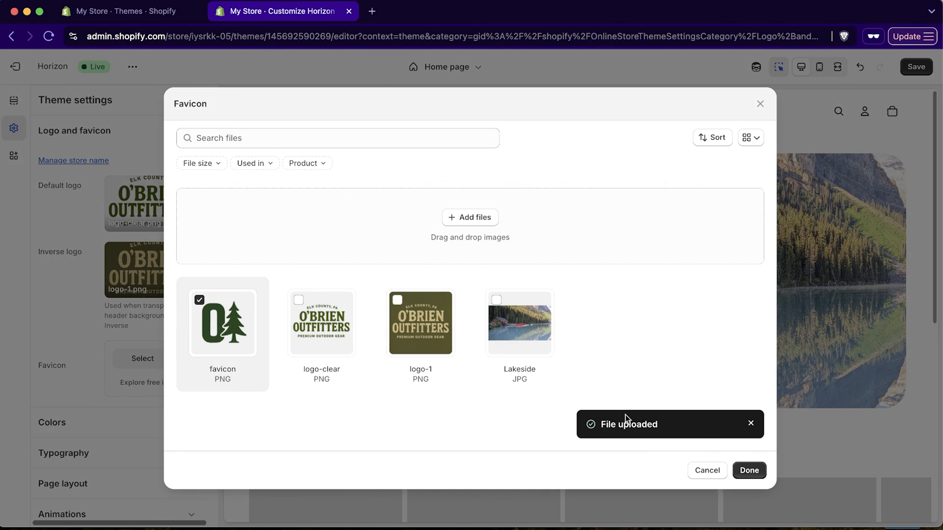
pyautogui.click(754, 470)
# Set the background of color Scheme 2 to #FFFFFF in the theme's color settings.
pyautogui.scroll(-2, 89, 375)
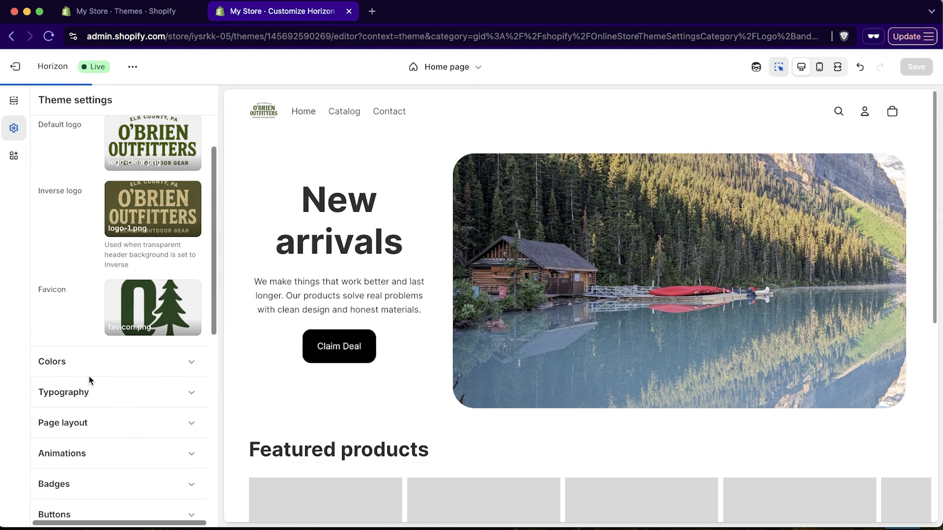
pyautogui.click(104, 367)
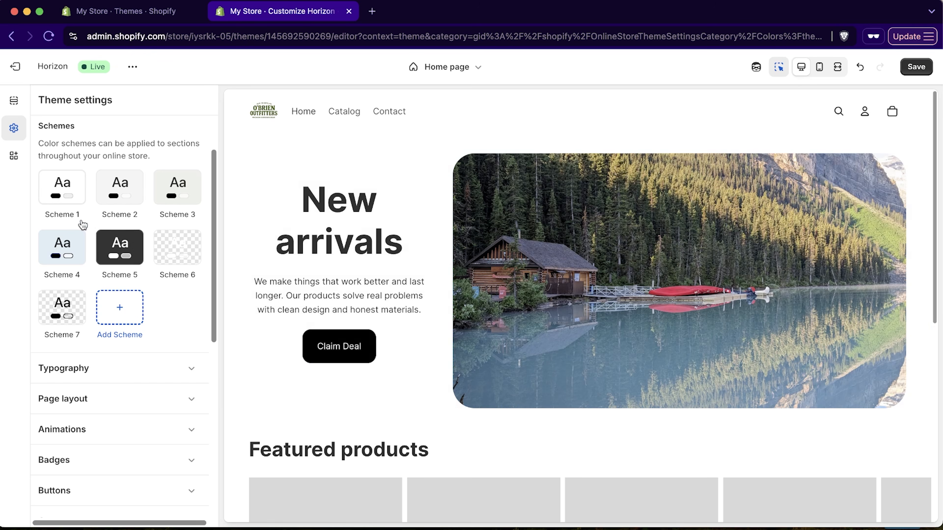
pyautogui.scroll(-5, 535, 263)
pyautogui.scroll(5, 543, 274)
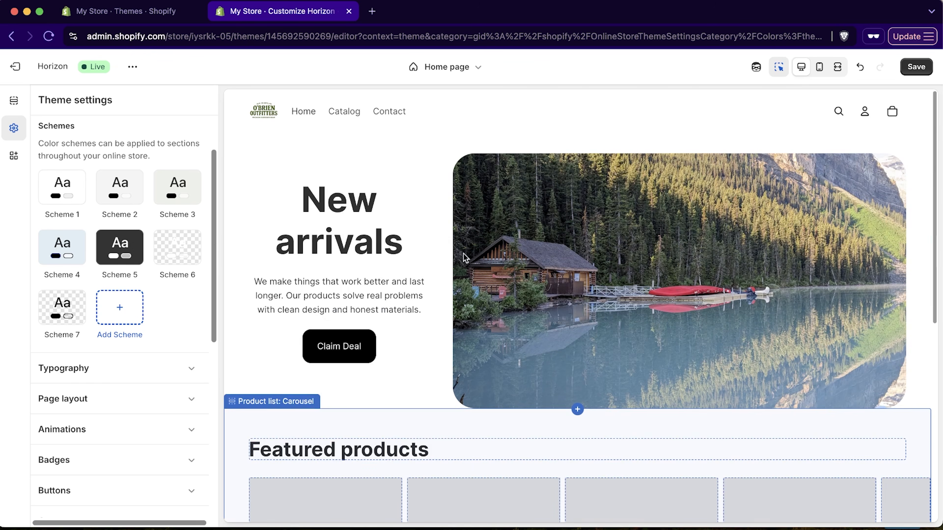
pyautogui.click(126, 184)
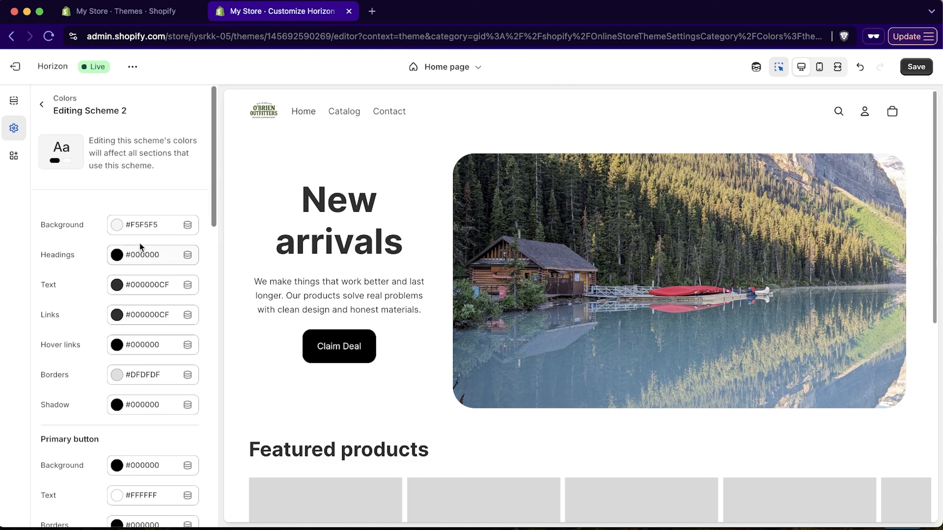
pyautogui.click(118, 225)
pyautogui.moveTo(113, 250); pyautogui.dragTo(96, 228)
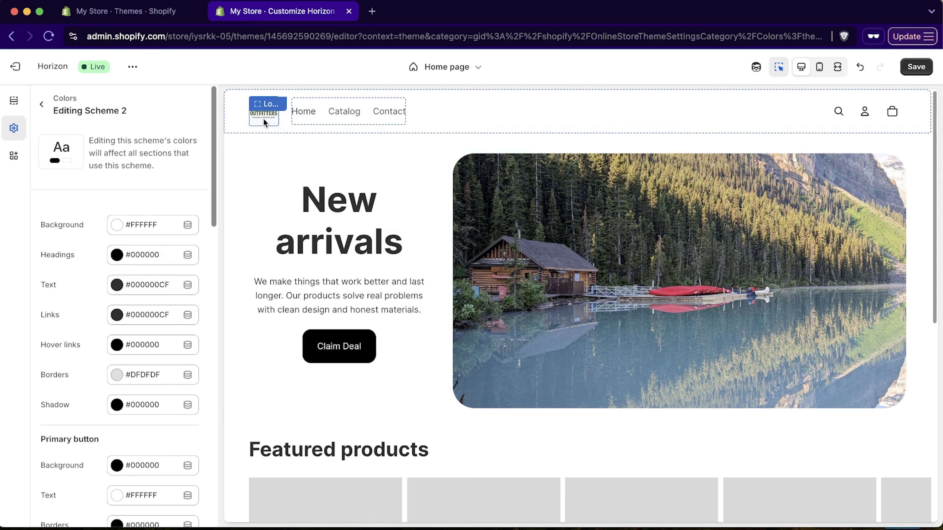
# Search the web in a new tab for "html color code identifier" and open the imagecolorpicker.com result.
pyautogui.click(375, 14)
pyautogui.write('h')
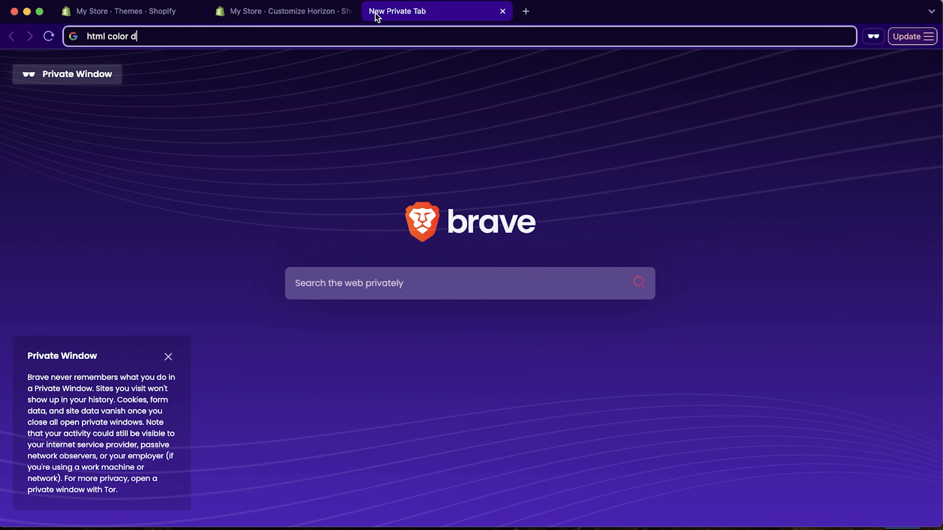
pyautogui.write('tml color code identifier')
pyautogui.press('Return')
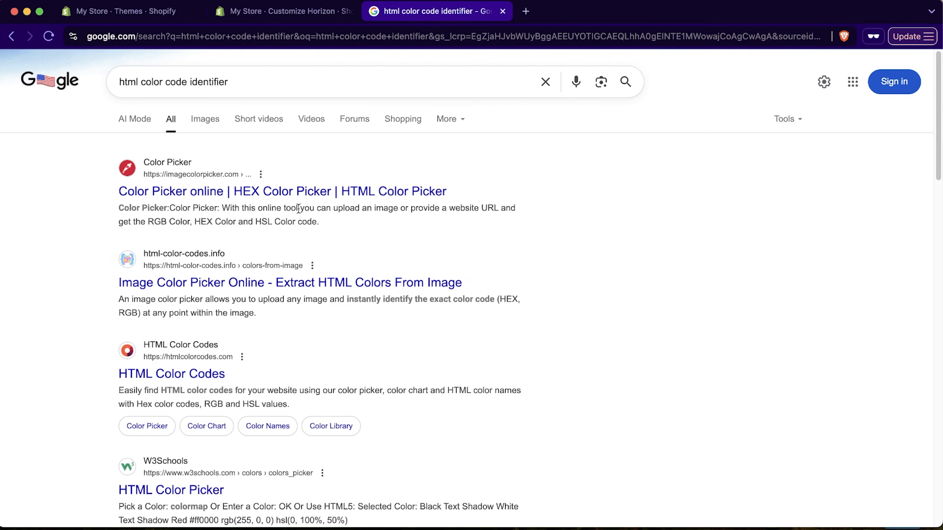
pyautogui.click(273, 194)
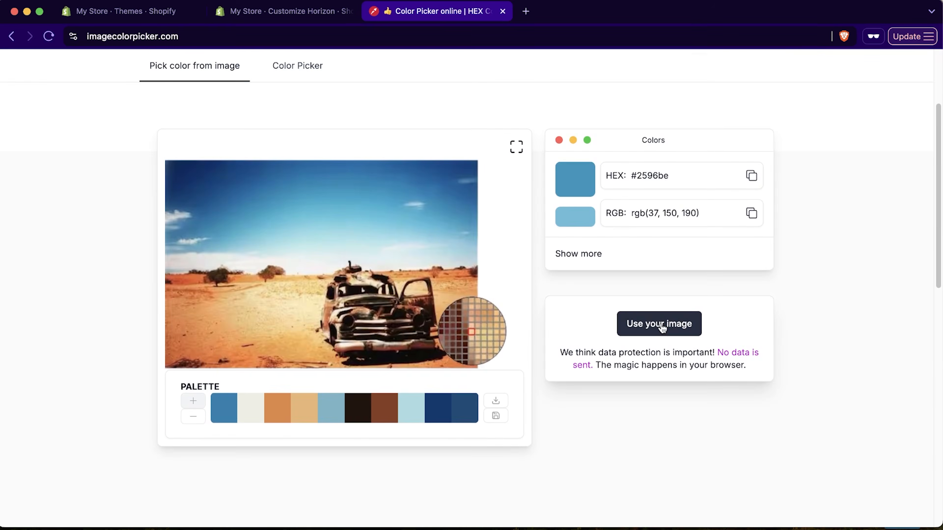
# Load the clear logo image into the color picker, sample the green lettering and copy the hex code 3c5406.
pyautogui.click(661, 324)
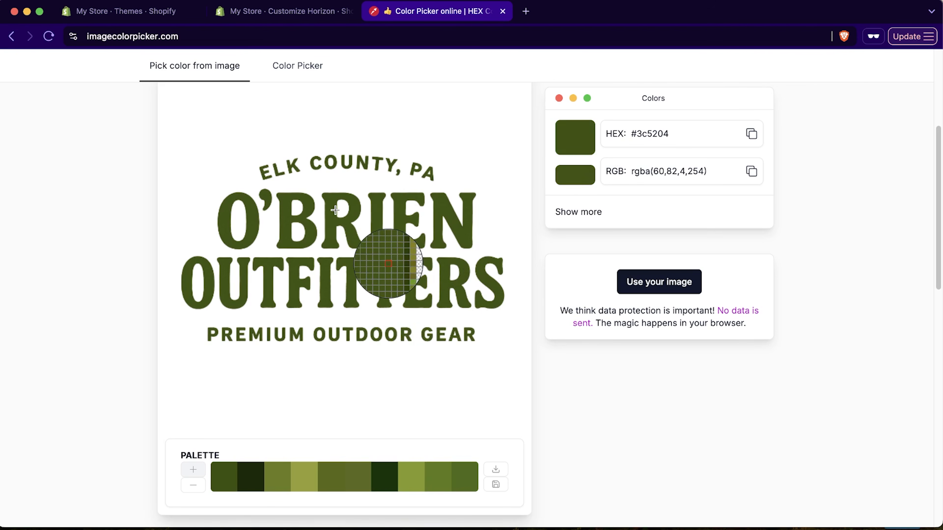
pyautogui.click(354, 207)
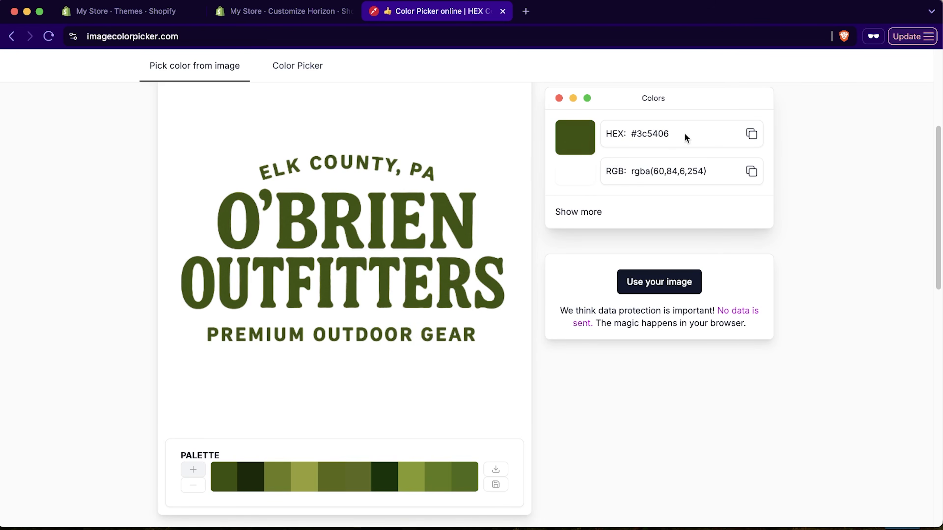
pyautogui.doubleClick(636, 139)
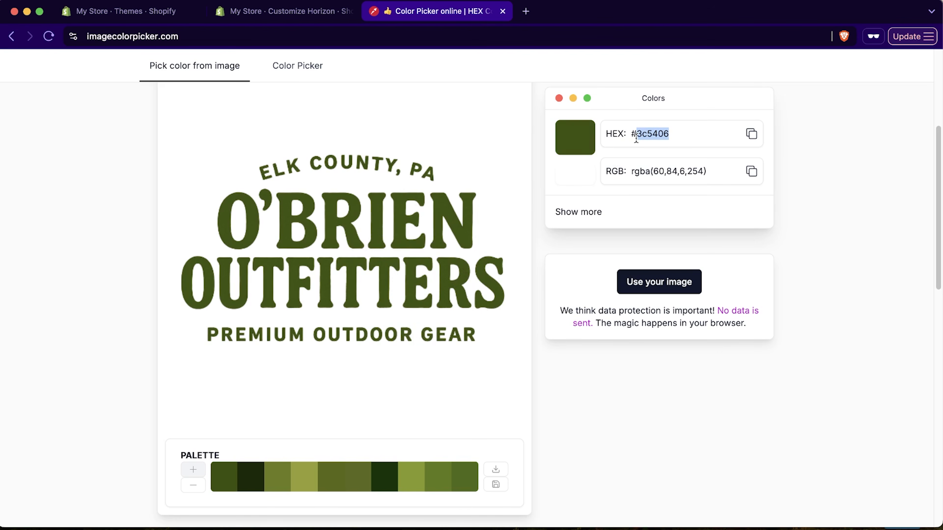
# Return to the theme editor and set the headings color of Scheme 2 to #3C5406.
pyautogui.click(281, 15)
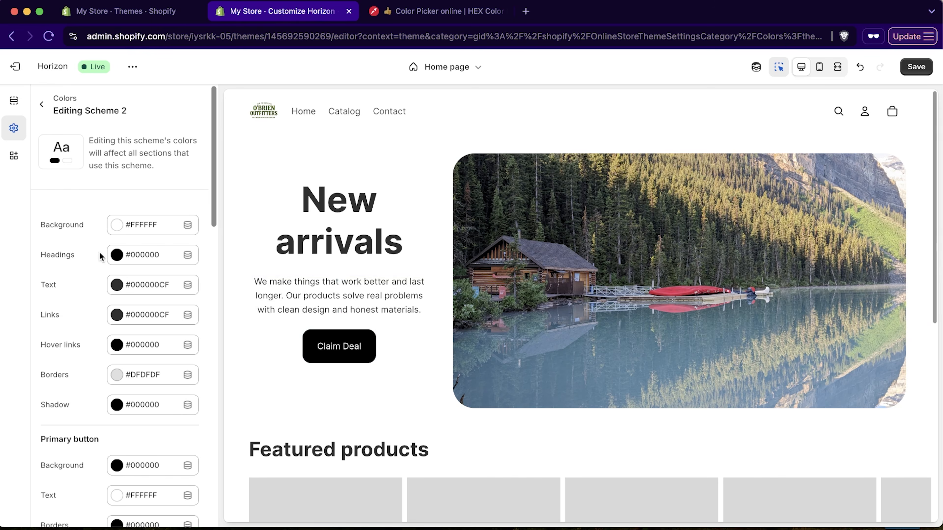
pyautogui.click(117, 255)
pyautogui.press('super+a')
pyautogui.write('3C5406')
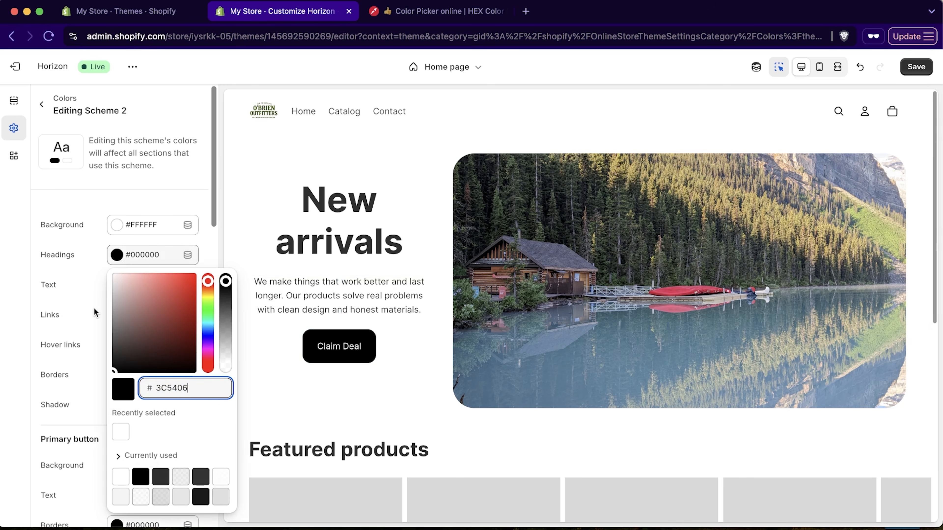
pyautogui.click(60, 264)
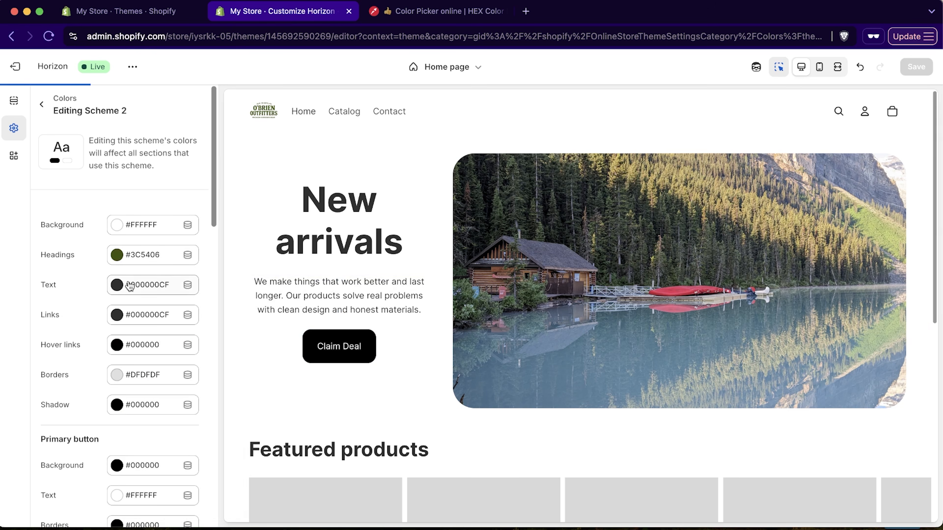
# Set the text and links colors of Scheme 2 to #3C5406.
pyautogui.click(126, 284)
pyautogui.press('super+a')
pyautogui.write('3C5406')
pyautogui.click(92, 284)
# Set Scheme 2's primary button background and borders, and its secondary button text and hover text, to #3C5406.
pyautogui.click(163, 346)
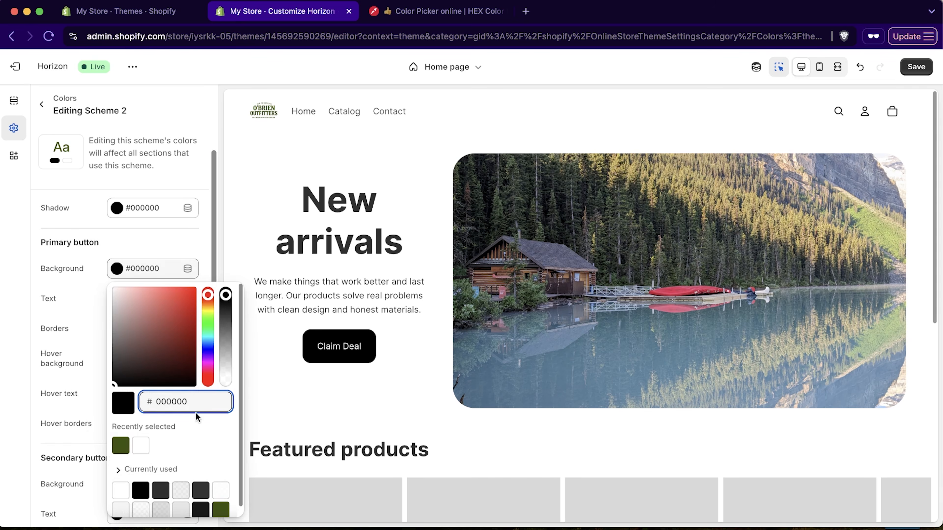
pyautogui.moveTo(196, 405); pyautogui.dragTo(128, 405)
pyautogui.click(120, 448)
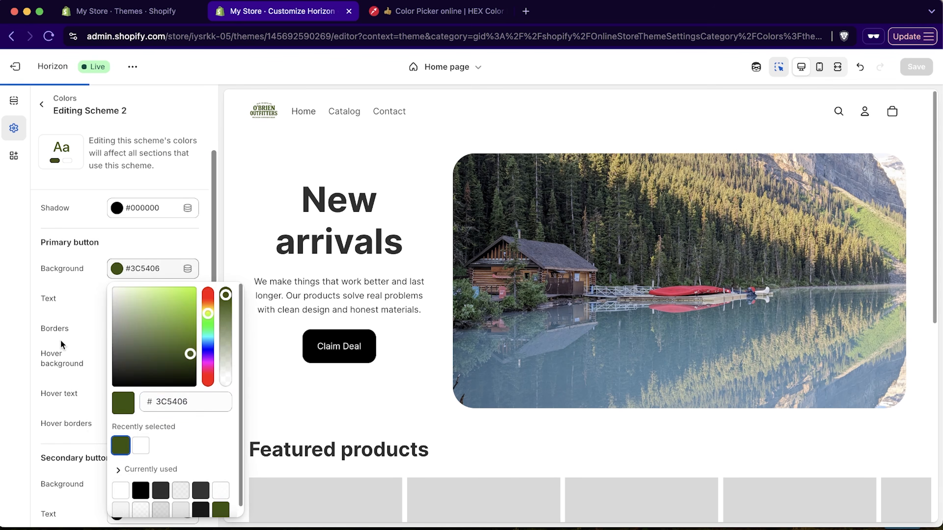
pyautogui.click(61, 341)
pyautogui.scroll(-10, 95, 370)
pyautogui.scroll(5, 95, 371)
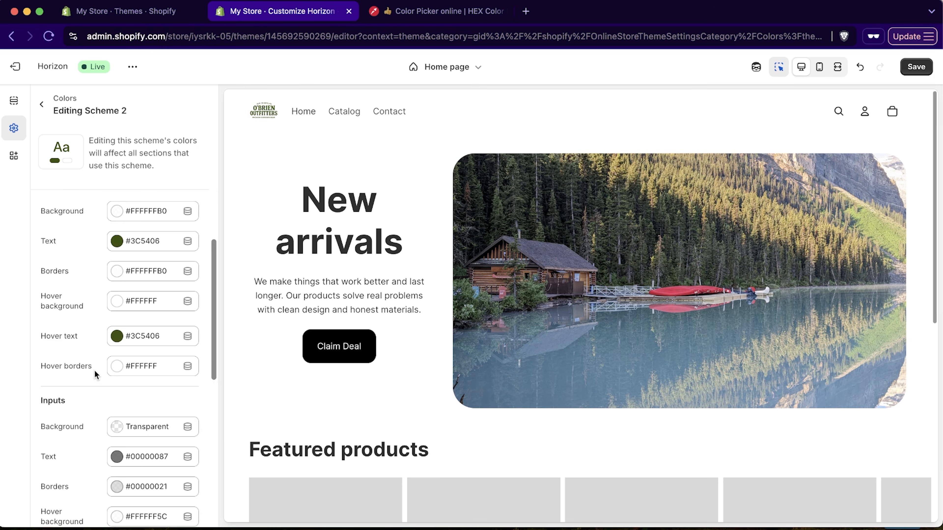
# Review Scheme 2's remaining colors for inputs, variants and selected variants, and return to its background and text colors.
pyautogui.scroll(-4, 94, 369)
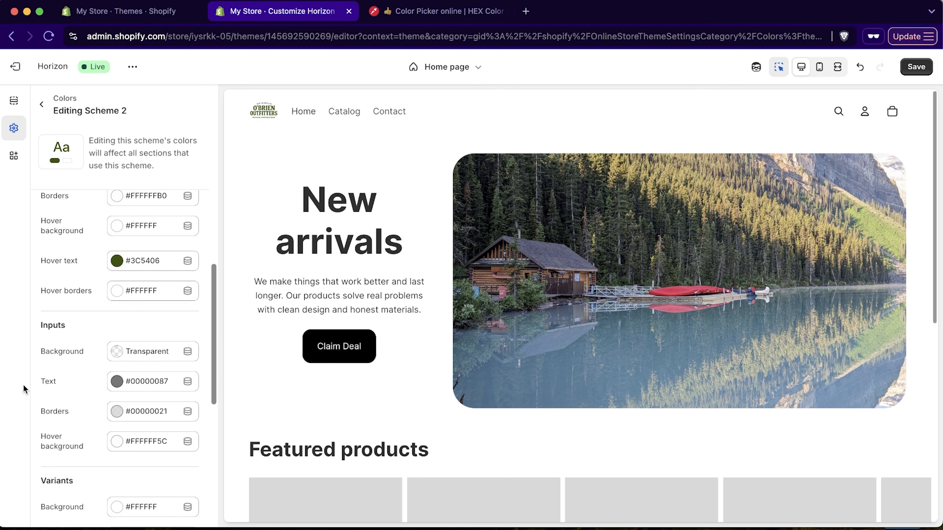
pyautogui.scroll(-4, 71, 427)
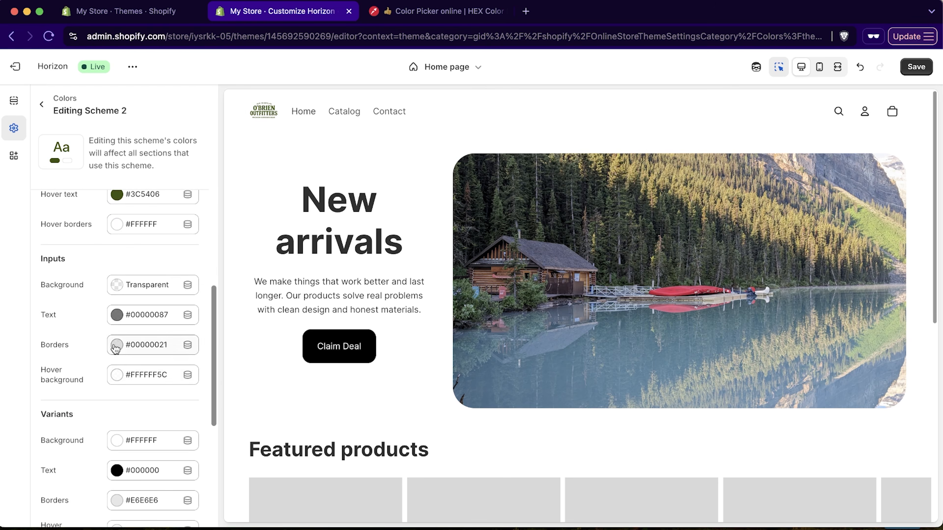
pyautogui.scroll(-9, 111, 360)
pyautogui.scroll(-7, 102, 378)
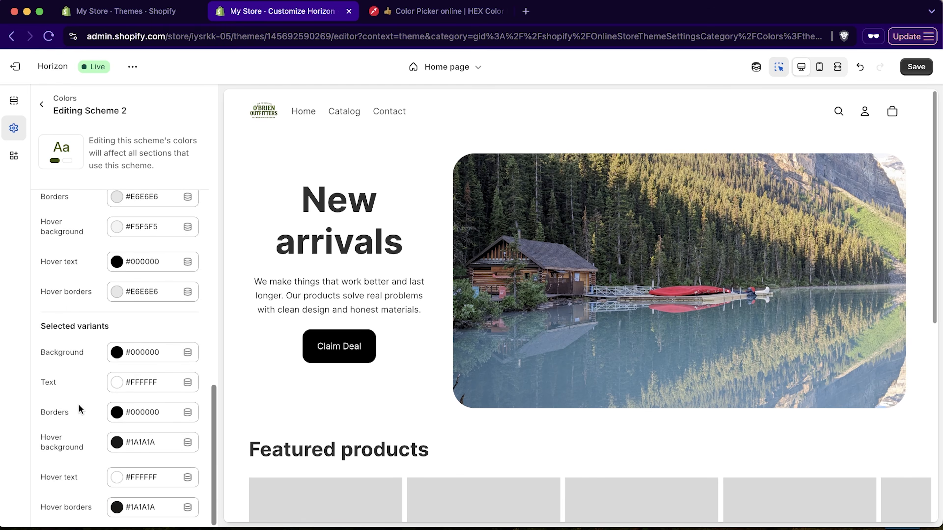
pyautogui.scroll(20, 77, 387)
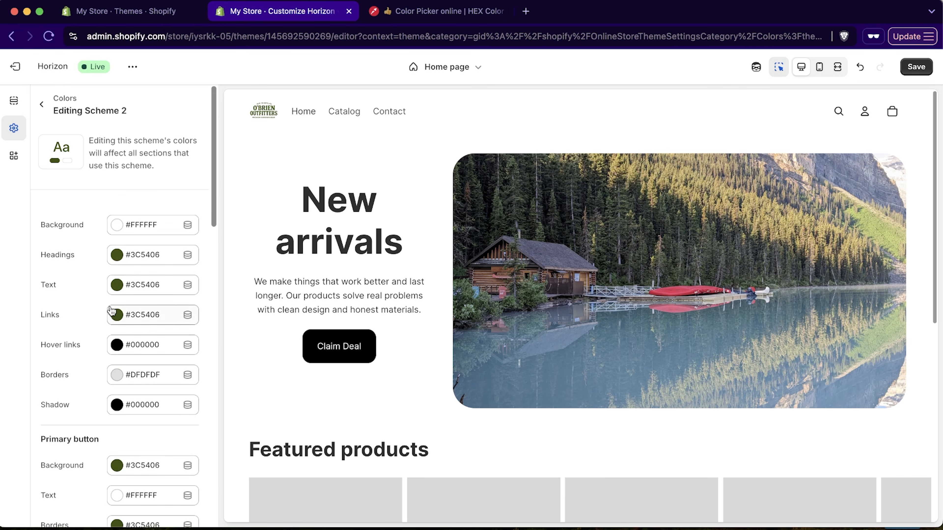
# Leave the Scheme 2 editor and apply Scheme 2 as the color scheme of the home page's Welcome Section.
pyautogui.click(42, 105)
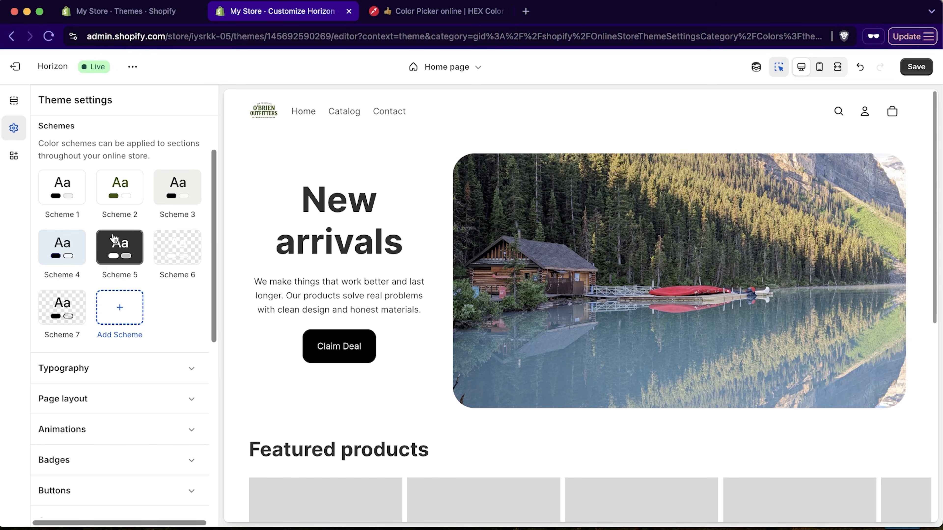
pyautogui.scroll(-5, 394, 279)
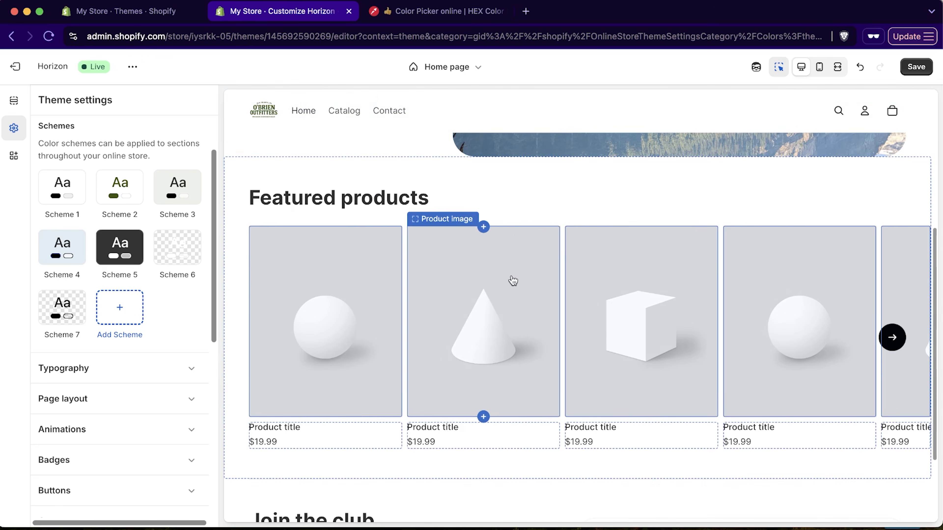
pyautogui.scroll(5, 501, 274)
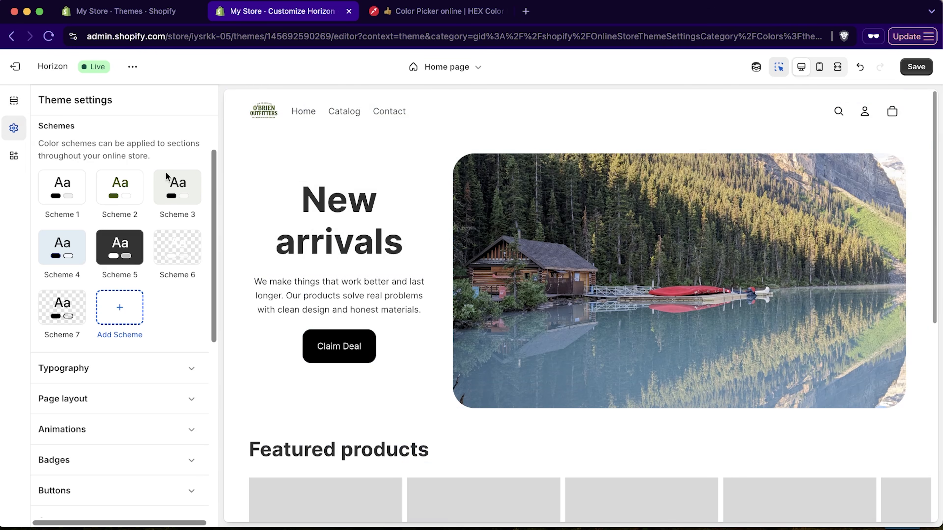
pyautogui.scroll(-1, 193, 410)
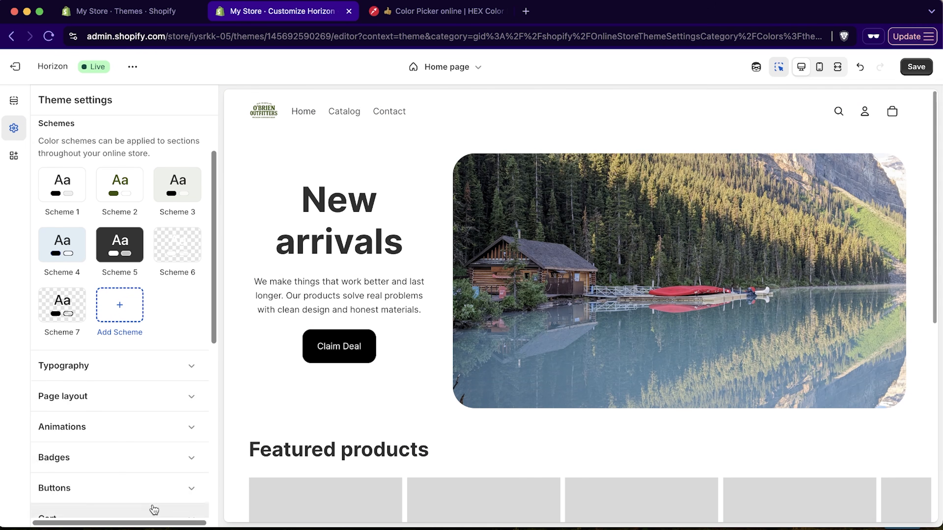
pyautogui.click(14, 100)
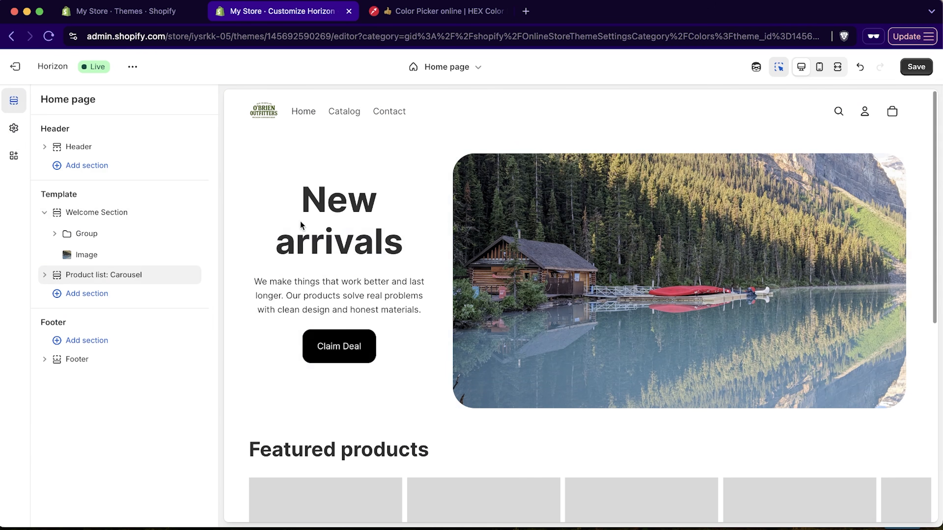
pyautogui.click(142, 216)
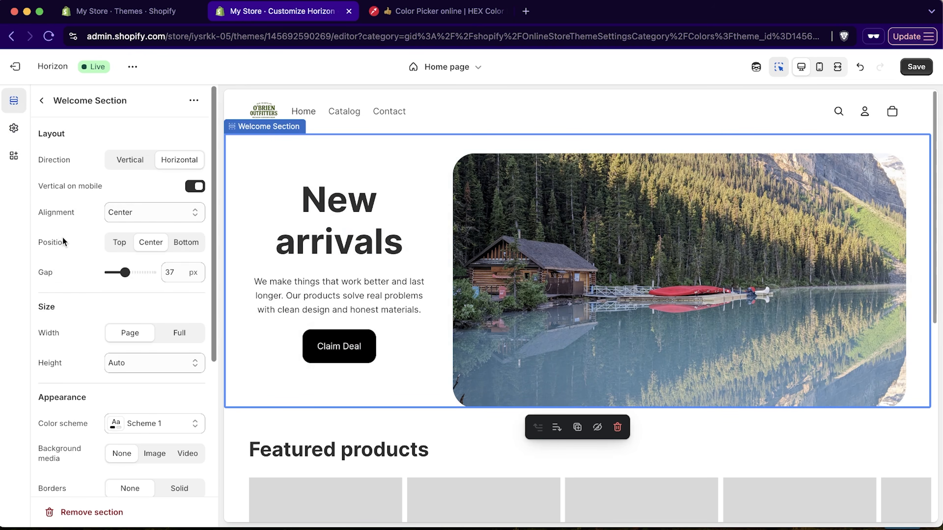
pyautogui.scroll(-5, 62, 240)
pyautogui.click(143, 232)
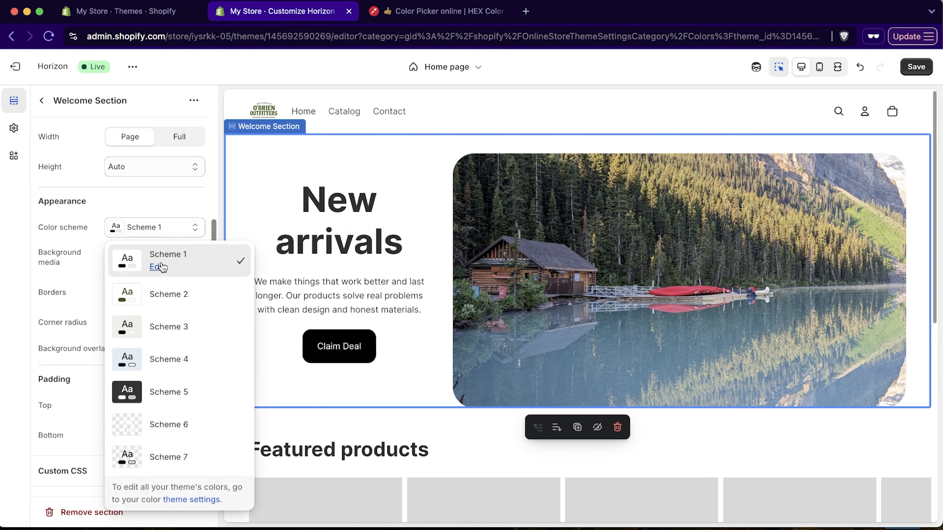
pyautogui.click(160, 295)
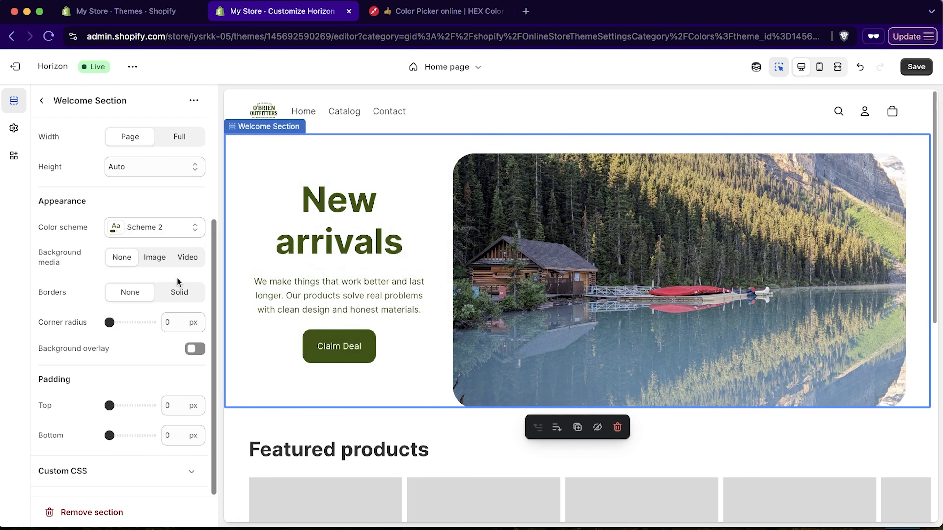
pyautogui.scroll(5, 143, 253)
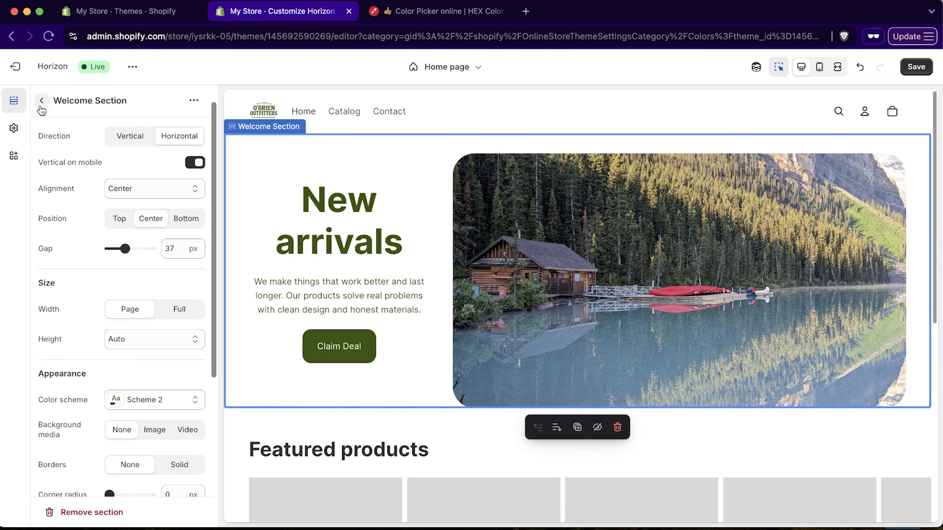
# Open the theme-wide typography settings and browse the fonts available for body text without choosing one.
pyautogui.click(13, 128)
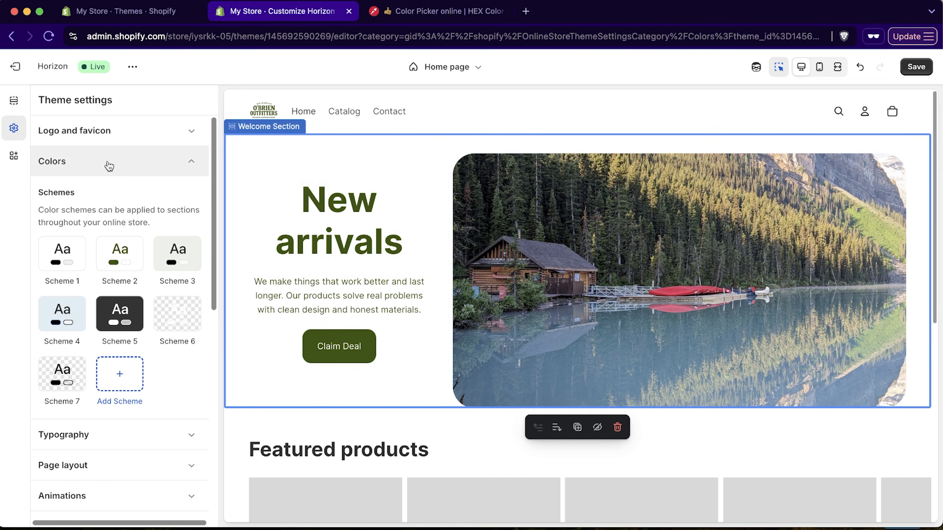
pyautogui.click(127, 163)
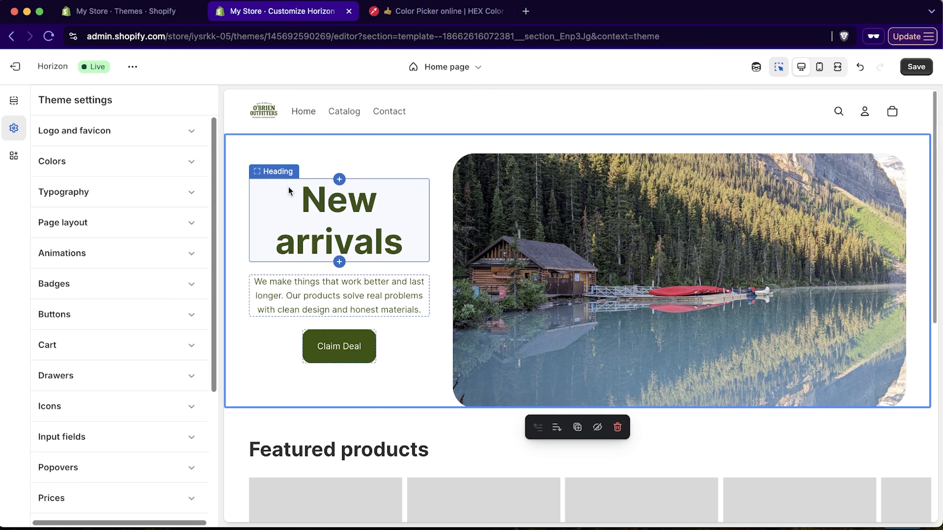
pyautogui.click(156, 201)
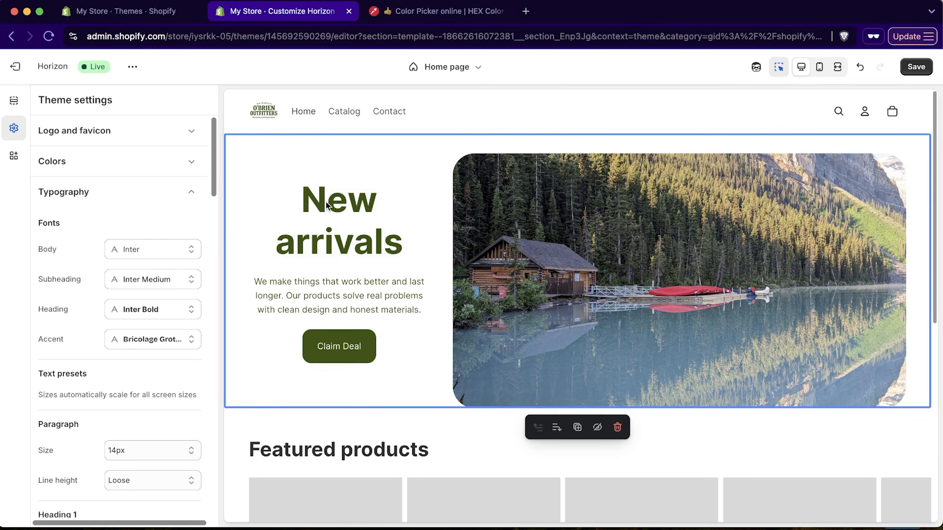
pyautogui.click(135, 250)
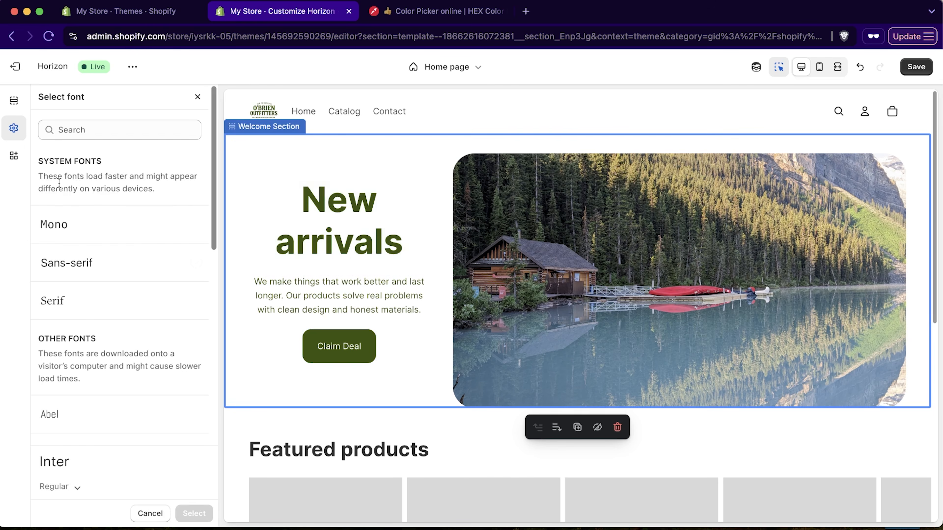
pyautogui.scroll(-10, 153, 314)
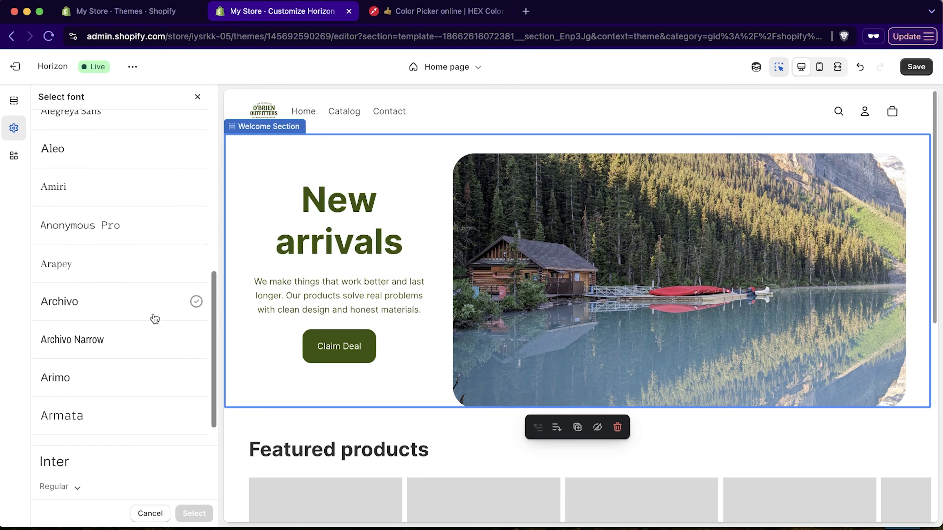
pyautogui.scroll(10, 153, 315)
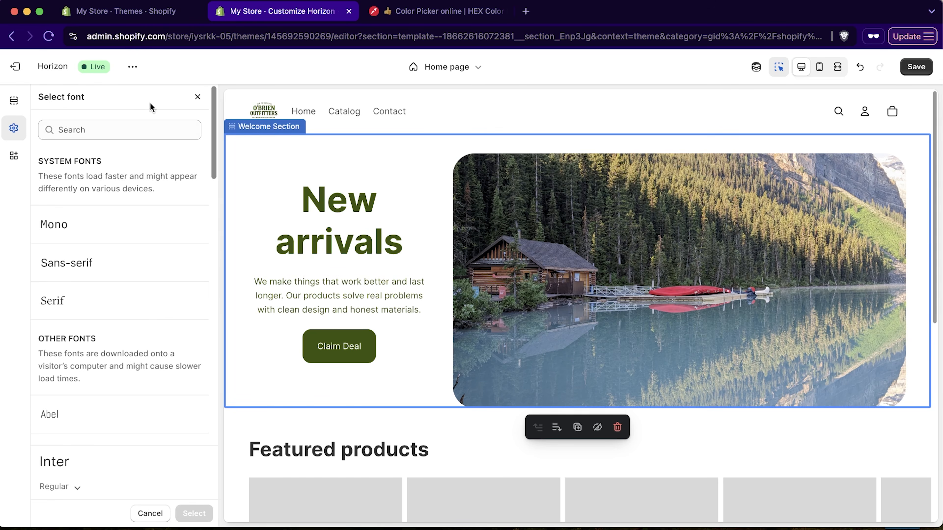
pyautogui.click(197, 97)
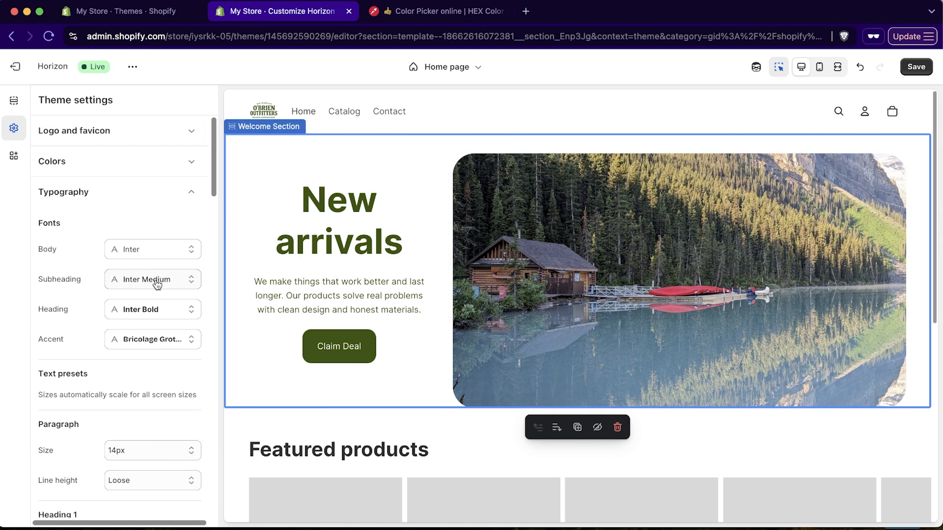
# Preview Anonymous Pro as the theme's heading font, and set the heading font to Lobster Two.
pyautogui.click(159, 309)
pyautogui.scroll(-5, 123, 277)
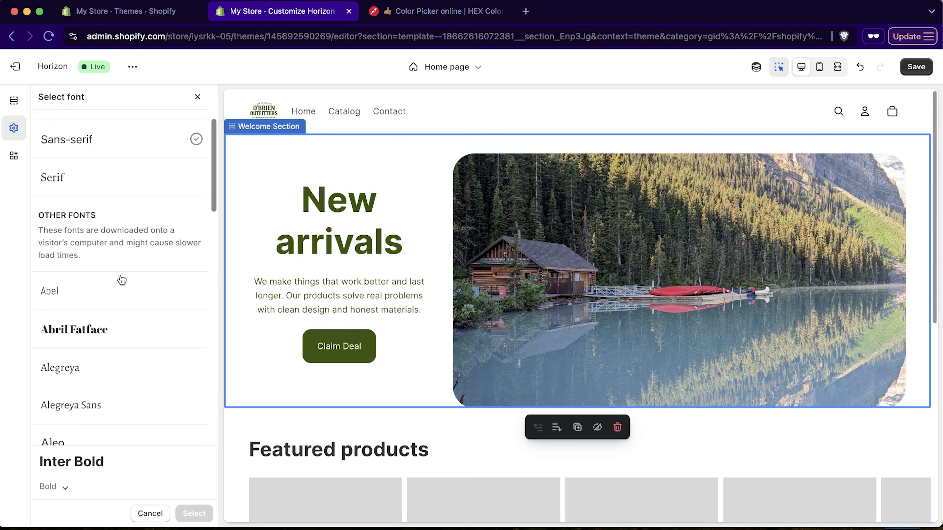
pyautogui.scroll(-6, 122, 281)
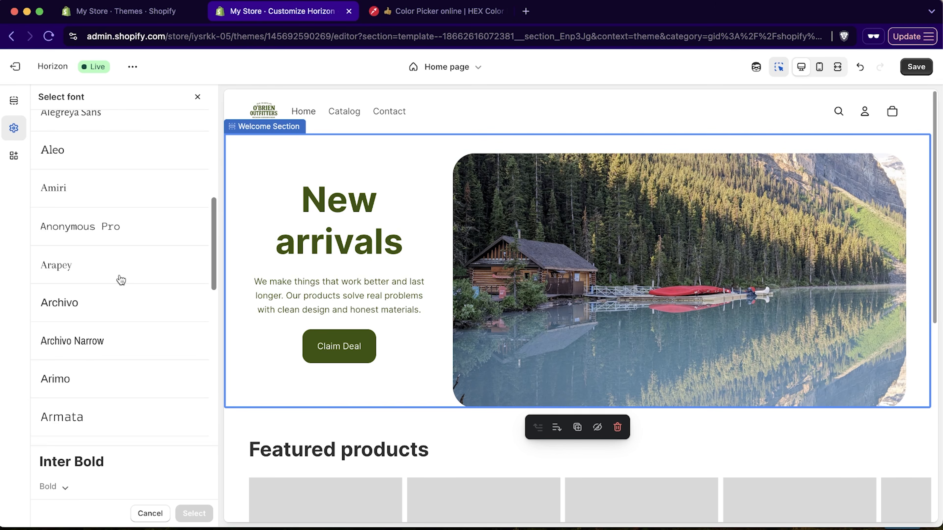
pyautogui.click(69, 232)
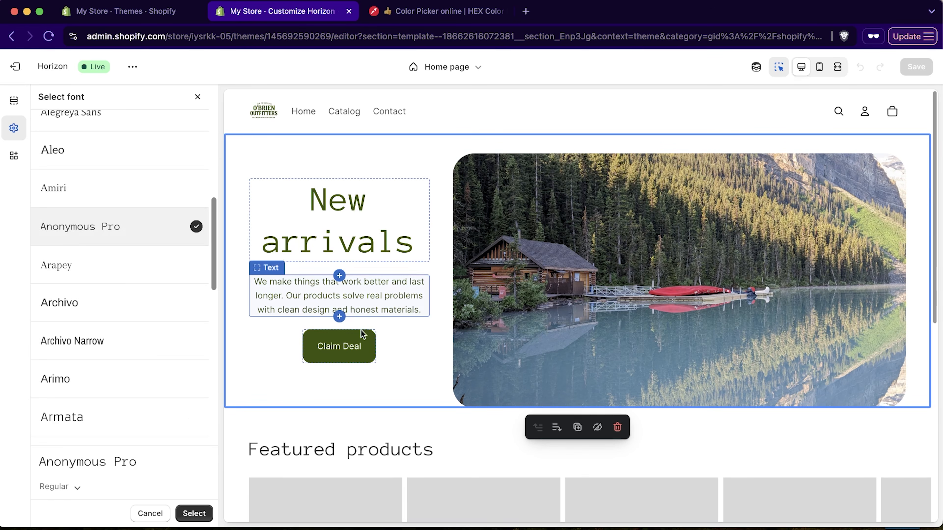
pyautogui.scroll(-10, 101, 307)
pyautogui.click(90, 315)
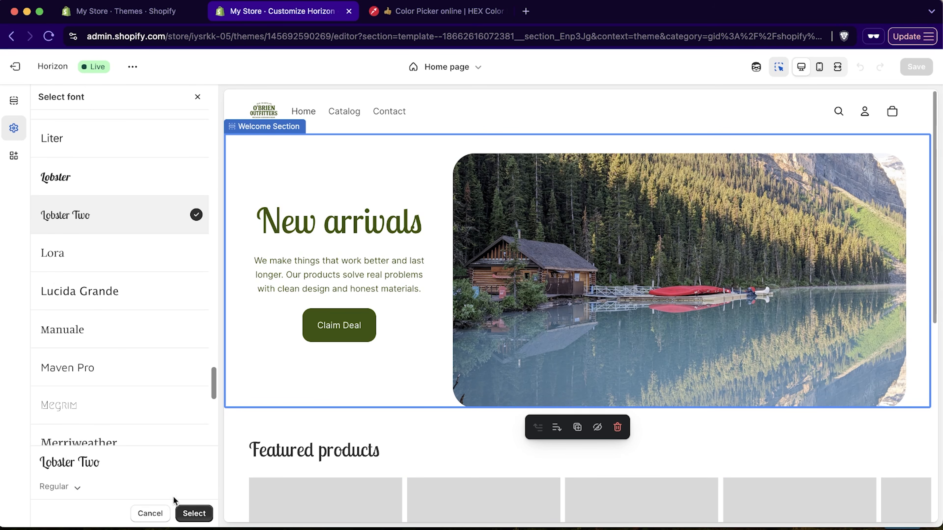
pyautogui.click(193, 514)
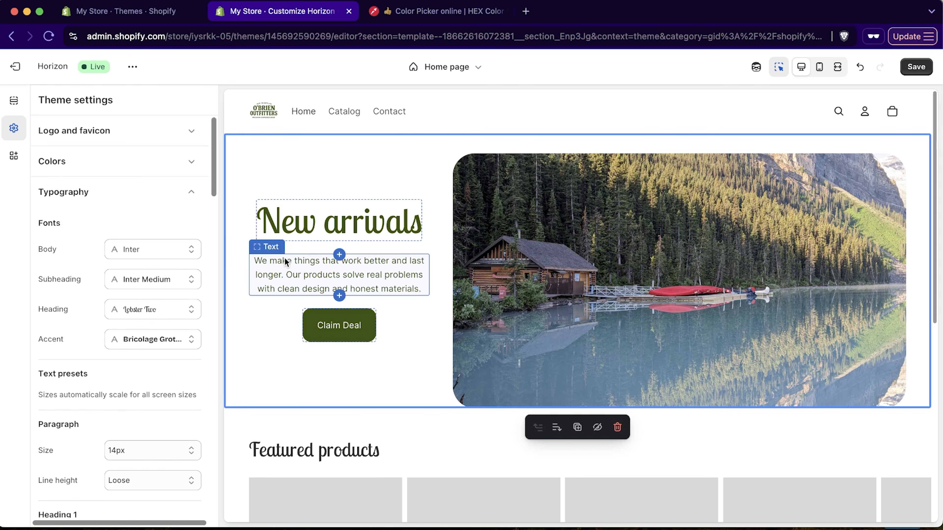
# Review the typography text presets for paragraphs and headings, including the paragraph line height options.
pyautogui.scroll(-5, 99, 355)
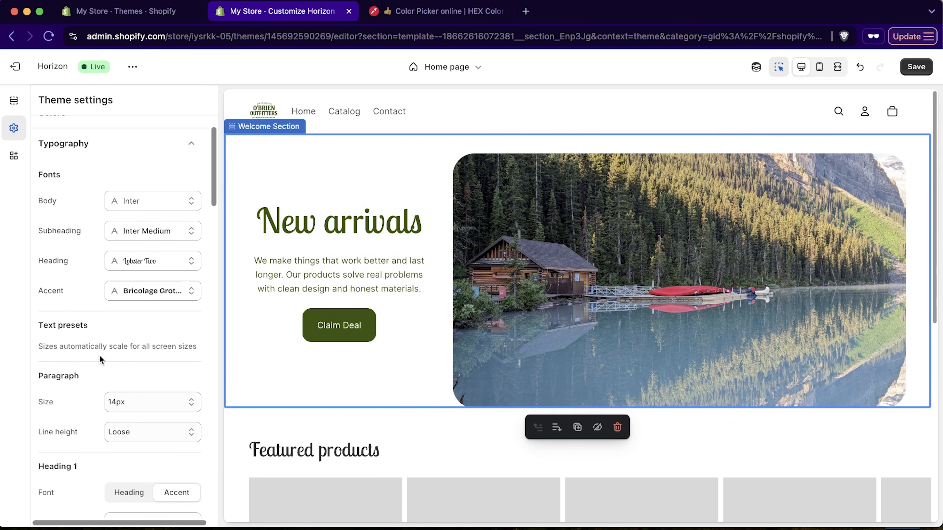
pyautogui.scroll(-3, 83, 362)
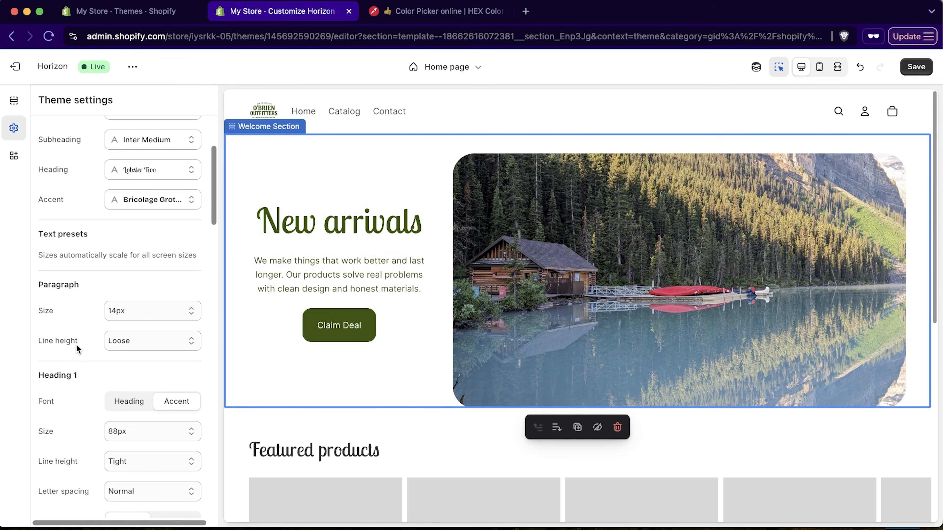
pyautogui.scroll(-5, 89, 351)
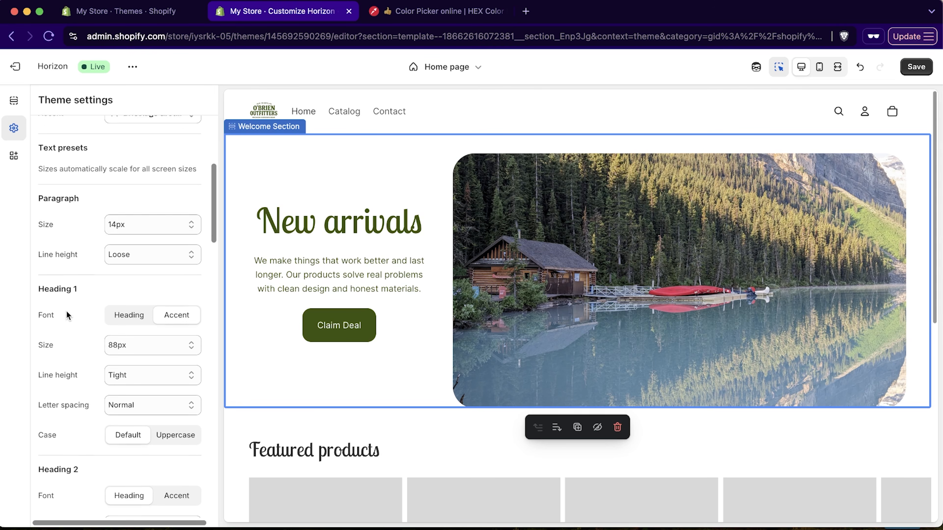
pyautogui.scroll(-2, 98, 237)
pyautogui.click(120, 223)
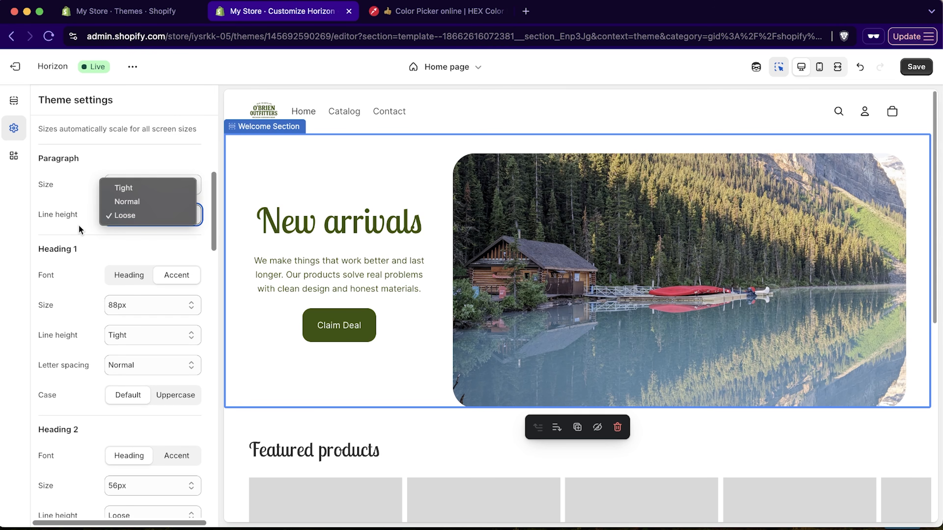
pyautogui.click(79, 227)
pyautogui.scroll(-12, 86, 260)
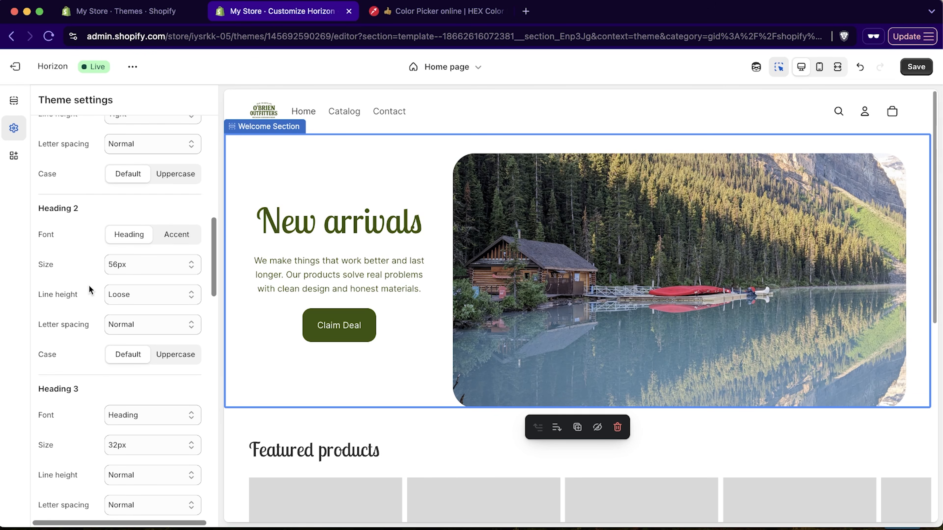
pyautogui.scroll(-9, 89, 290)
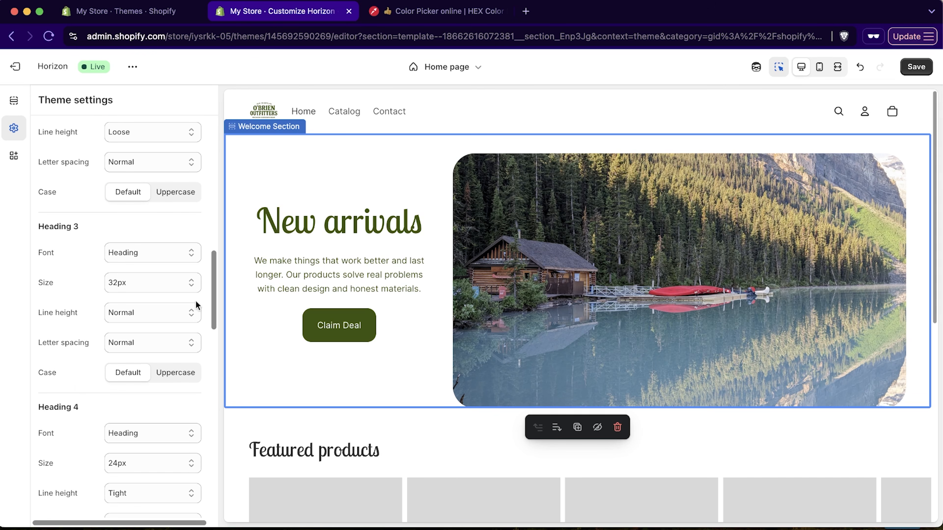
pyautogui.scroll(20, 101, 259)
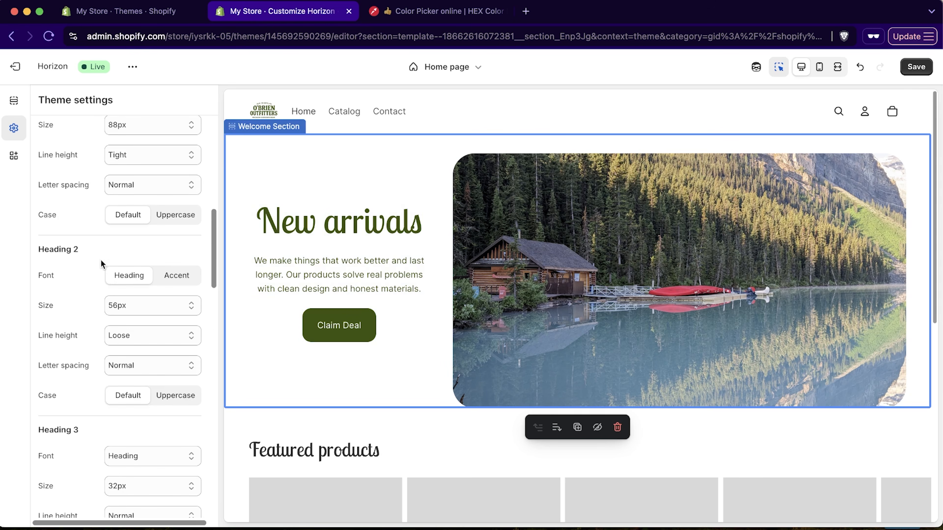
# Try a size of 152px for the Heading 1 text preset and return it to 88px.
pyautogui.click(190, 302)
pyautogui.click(190, 303)
pyautogui.click(192, 303)
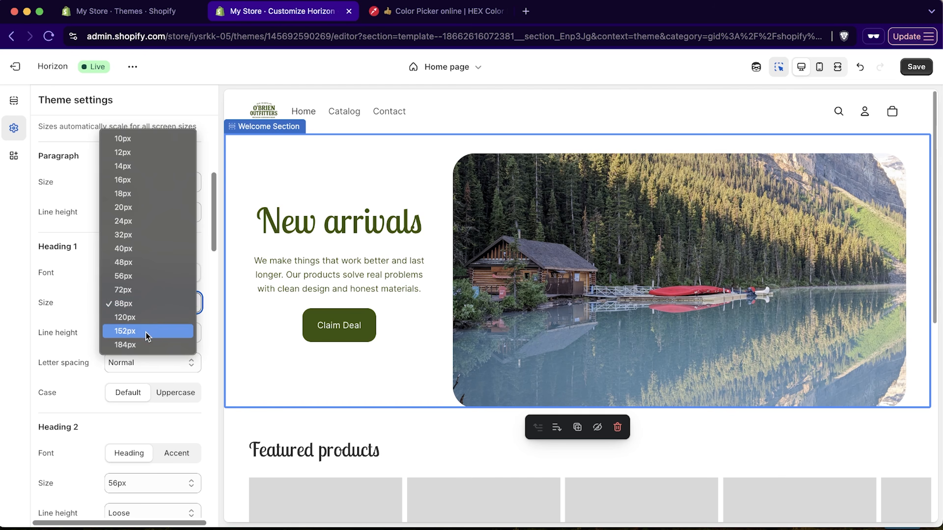
pyautogui.click(147, 331)
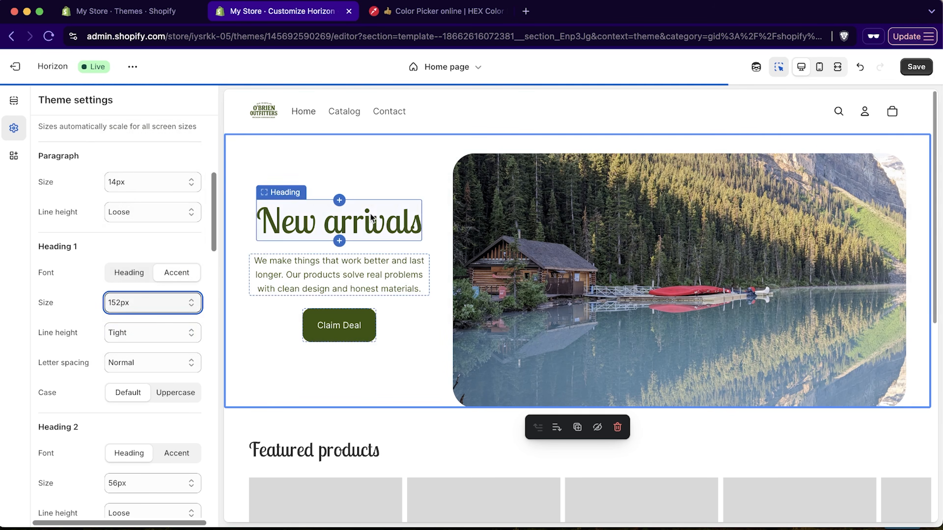
pyautogui.click(192, 303)
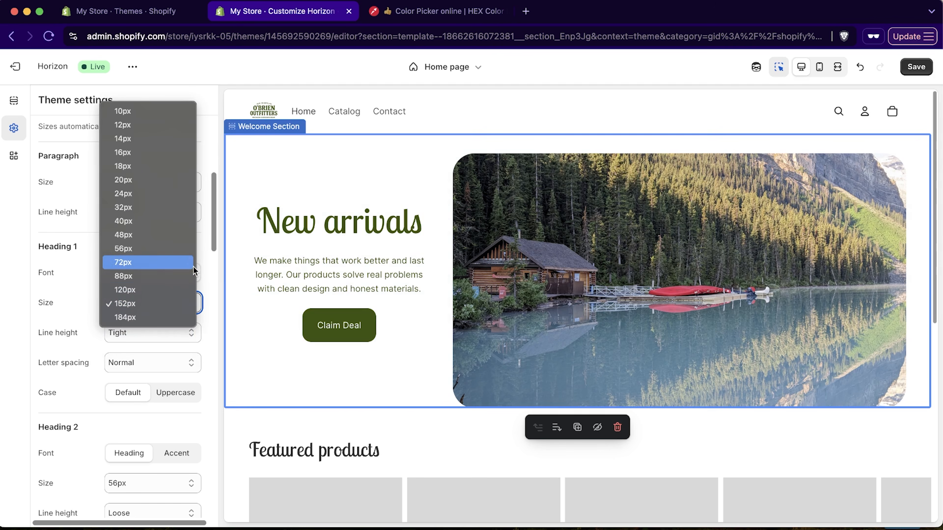
pyautogui.click(178, 276)
# Try sizes of 88px and 72px for the Heading 2 text preset and return it to 56px.
pyautogui.scroll(-3, 152, 353)
pyautogui.click(152, 407)
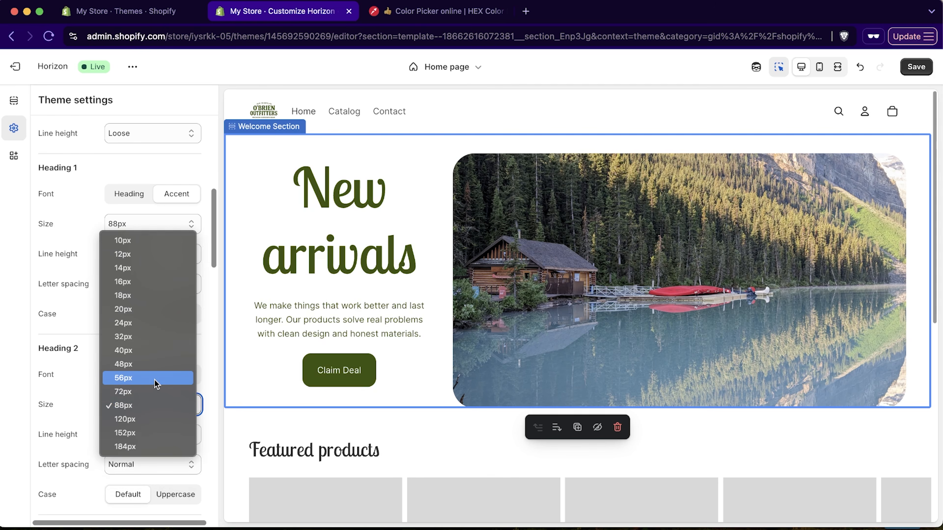
pyautogui.click(152, 390)
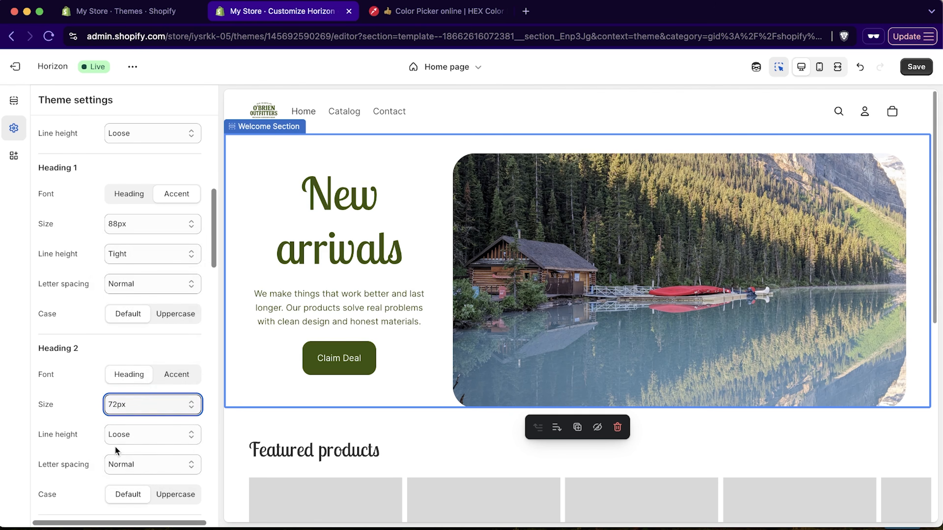
pyautogui.scroll(-3, 114, 454)
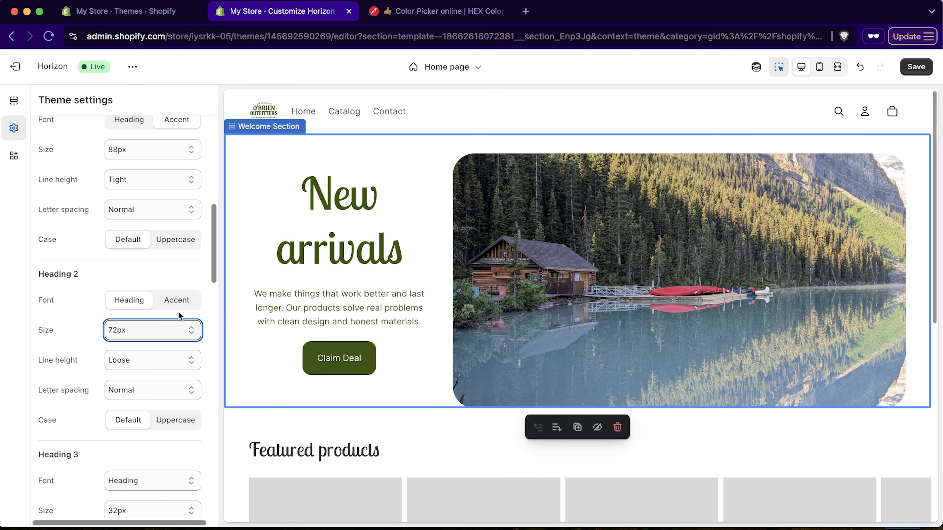
pyautogui.click(174, 329)
pyautogui.click(154, 301)
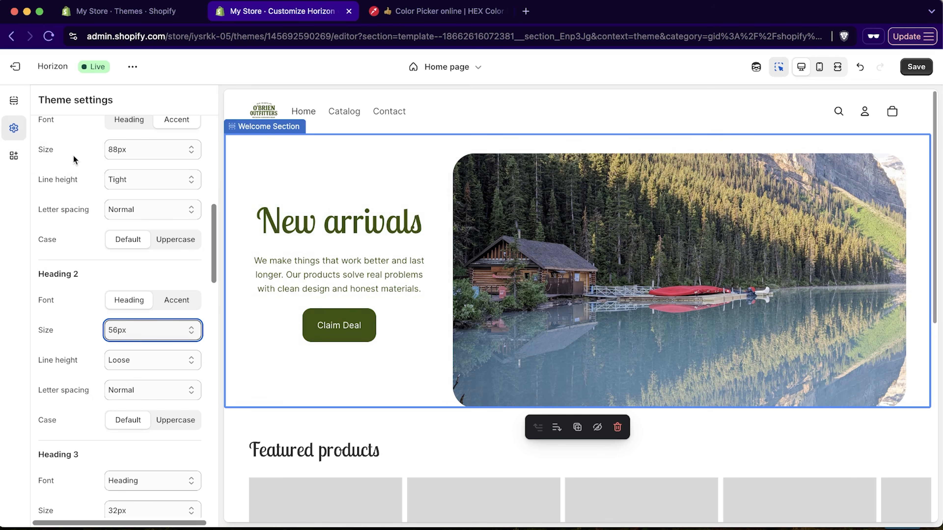
# Try a size of 48px for the Heading 2 text preset and return it to 56px.
pyautogui.scroll(3, 79, 214)
pyautogui.scroll(-3, 80, 212)
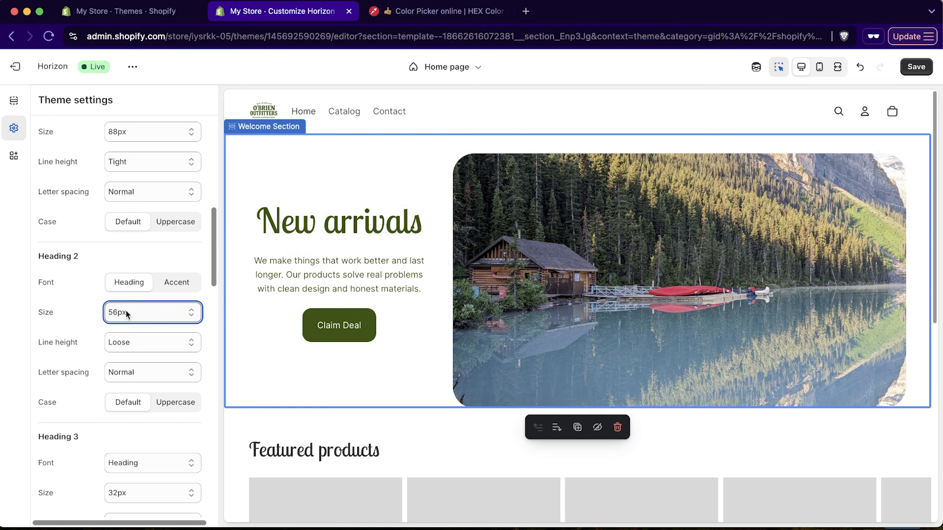
pyautogui.click(149, 311)
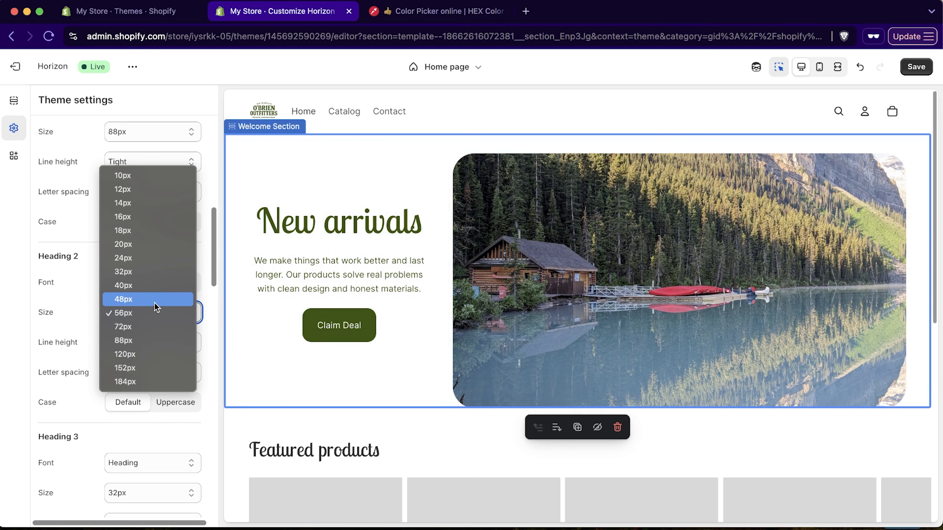
pyautogui.click(152, 309)
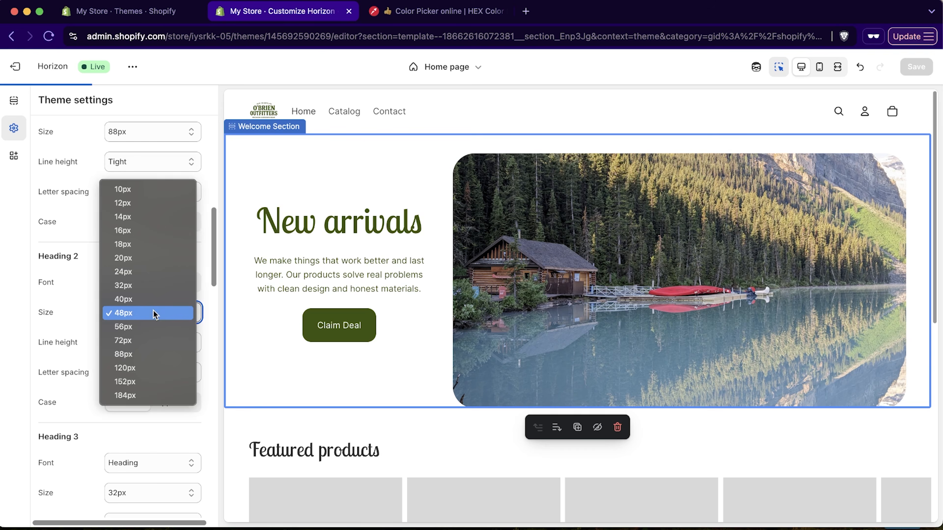
pyautogui.click(154, 326)
# Try the Normal line height for the Heading 2 text preset and return it to Loose.
pyautogui.click(143, 343)
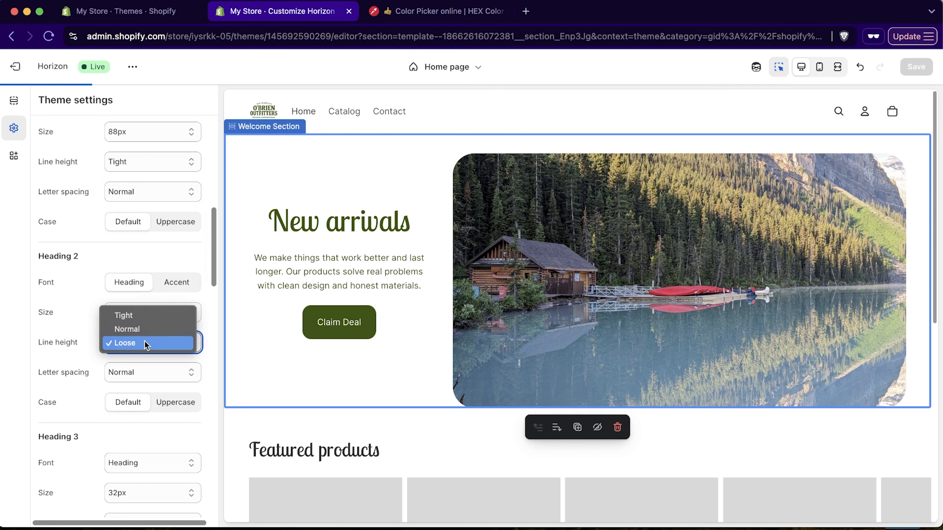
pyautogui.click(144, 333)
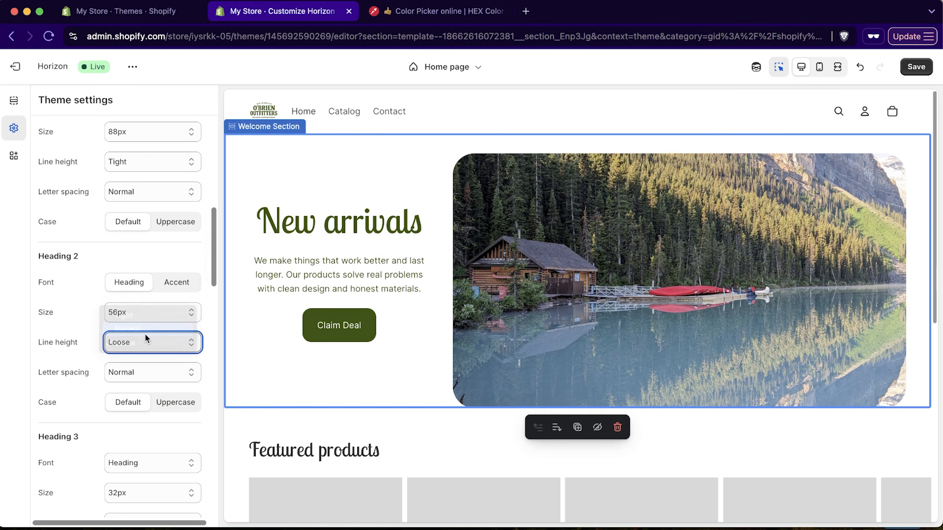
pyautogui.click(144, 342)
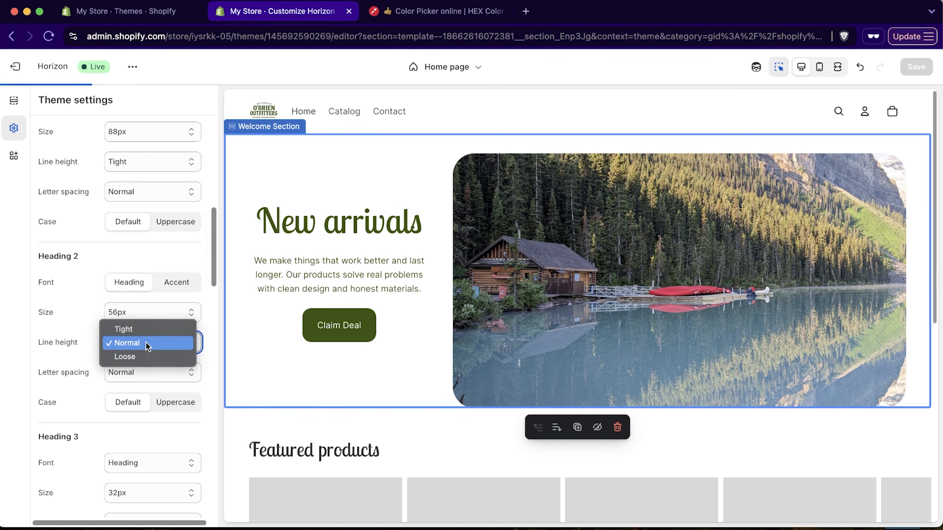
pyautogui.click(147, 357)
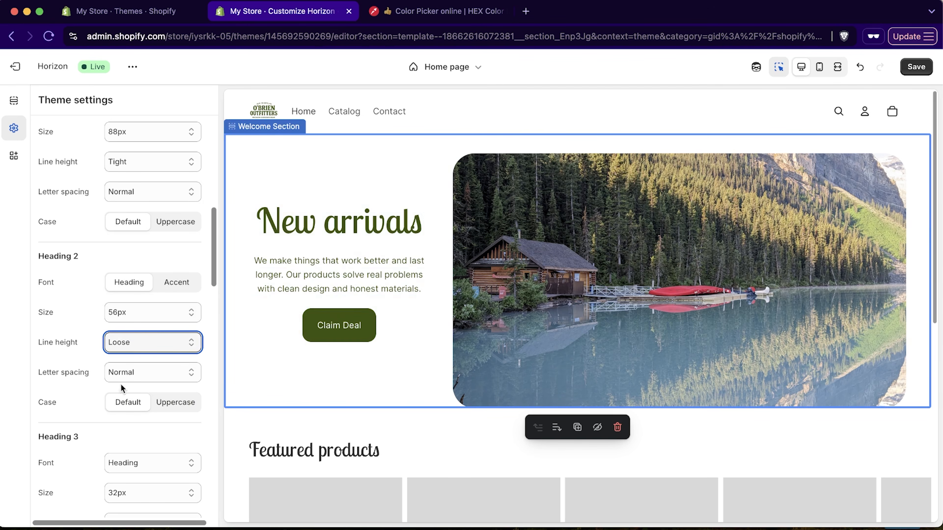
# Set the Heading 2 letter spacing to Loose, and try Uppercase for its case before returning it to Default.
pyautogui.click(153, 373)
pyautogui.click(165, 385)
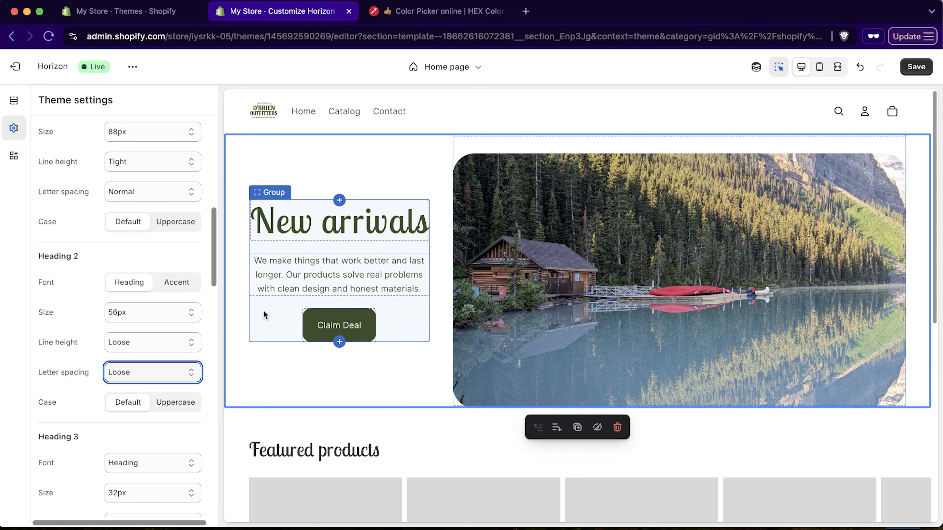
pyautogui.scroll(-5, 164, 251)
pyautogui.click(190, 222)
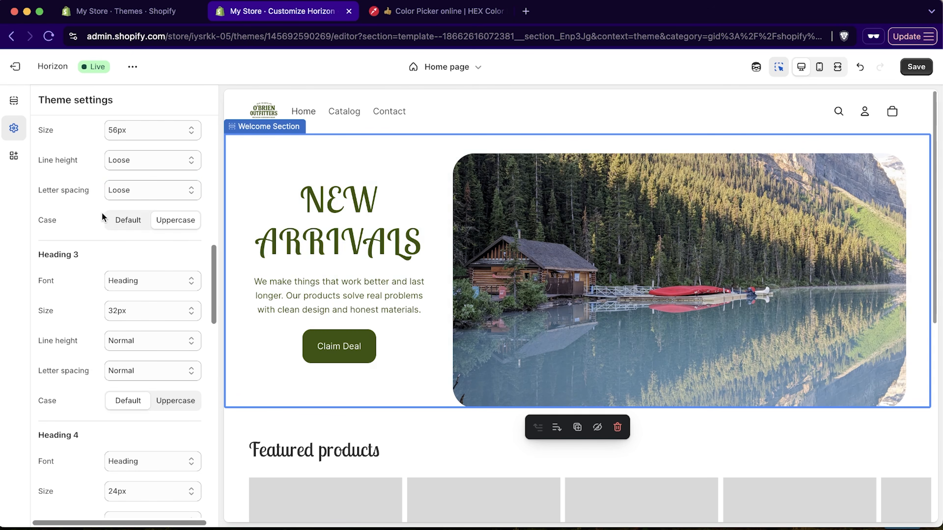
pyautogui.click(118, 221)
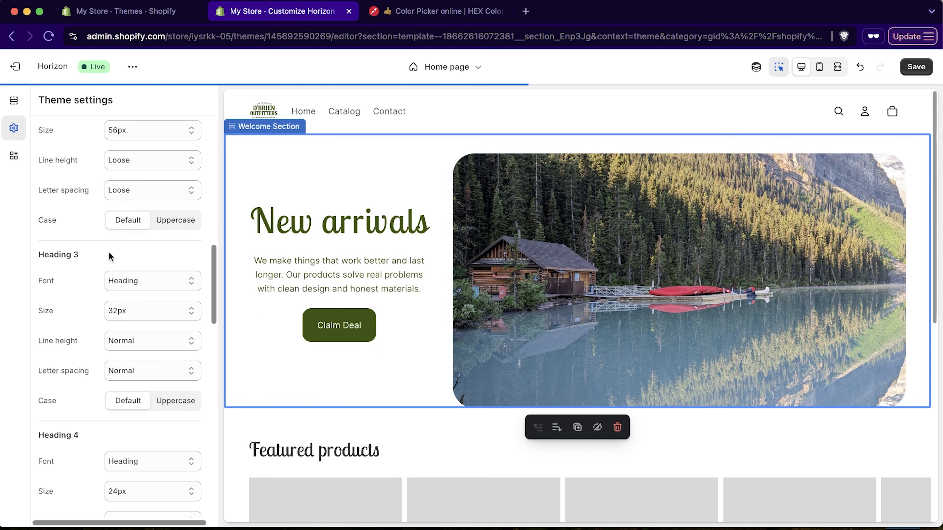
# Look through the remaining typography presets and examine the page width options of the theme's page layout.
pyautogui.scroll(-5, 76, 271)
pyautogui.scroll(-12, 75, 273)
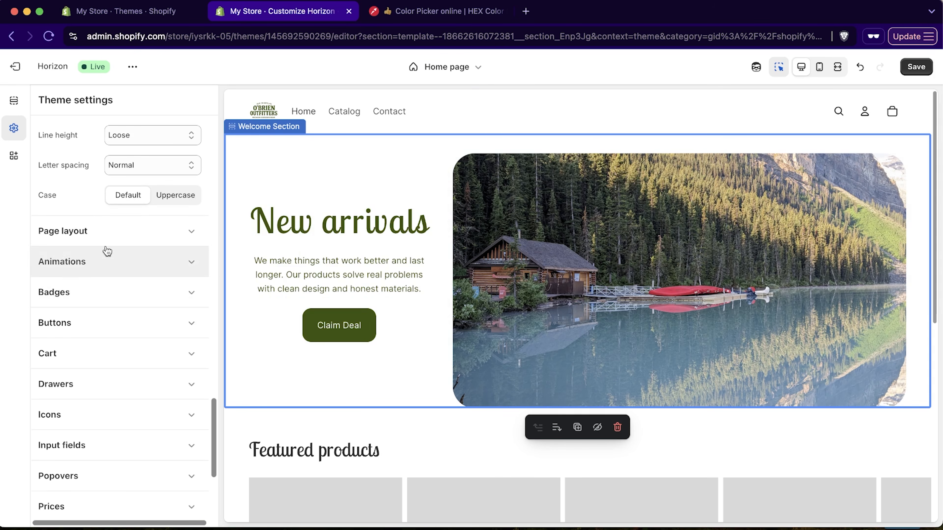
pyautogui.click(112, 242)
pyautogui.scroll(2, 106, 381)
pyautogui.scroll(-5, 99, 429)
pyautogui.scroll(5, 130, 425)
pyautogui.click(155, 257)
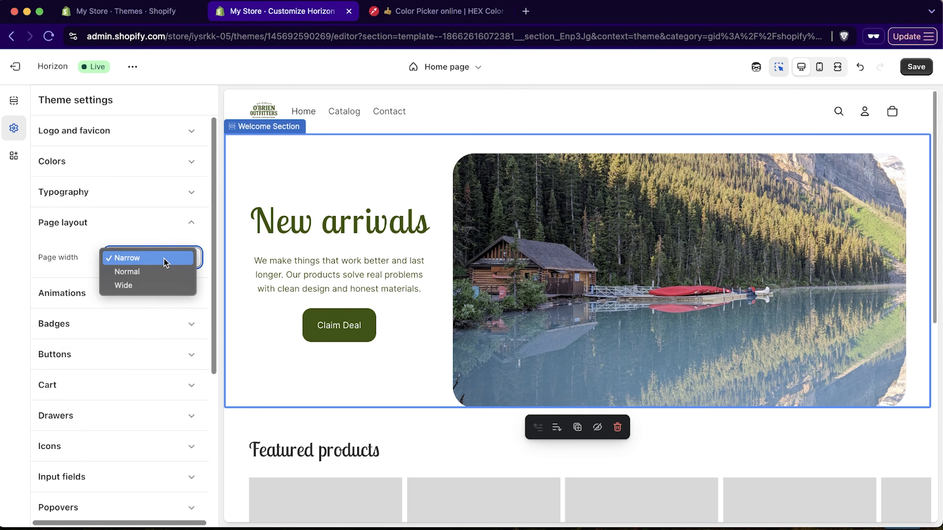
pyautogui.click(64, 259)
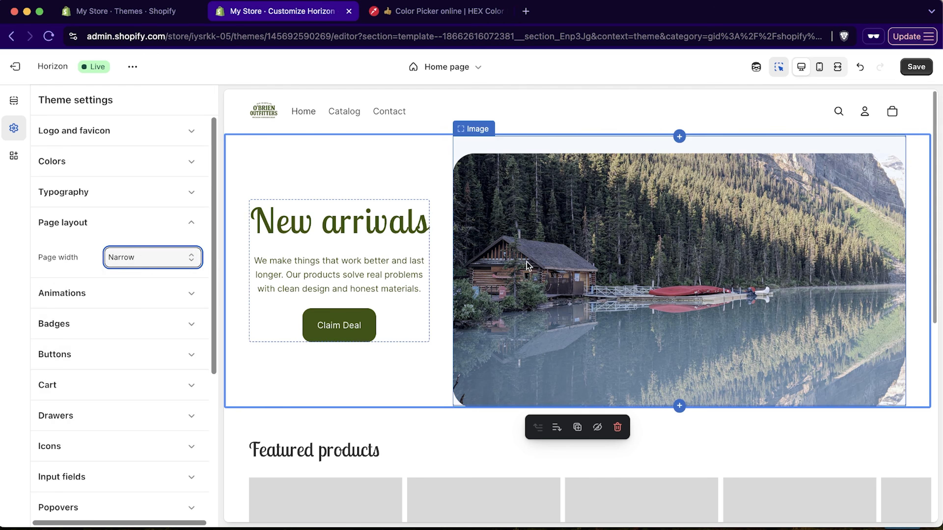
# Try turning off the theme's page transition animation and turn it back on.
pyautogui.click(67, 293)
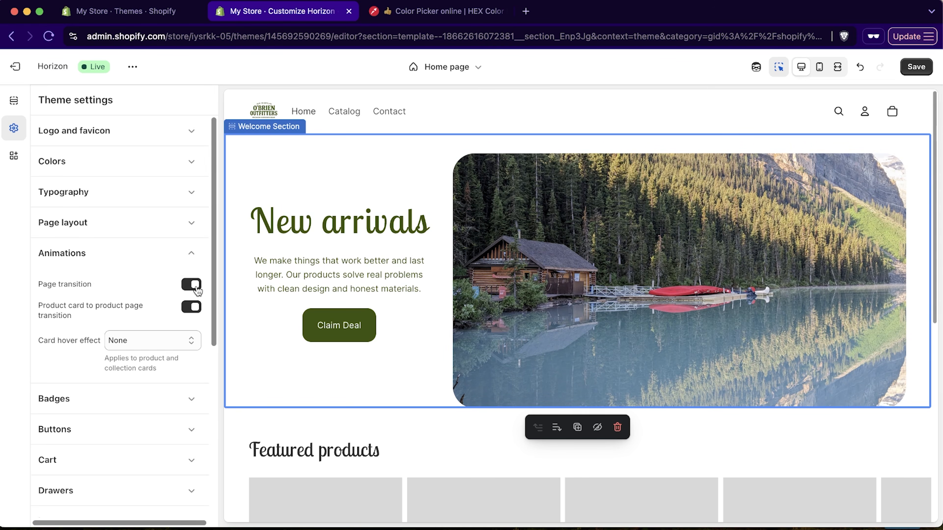
pyautogui.click(191, 284)
pyautogui.click(192, 285)
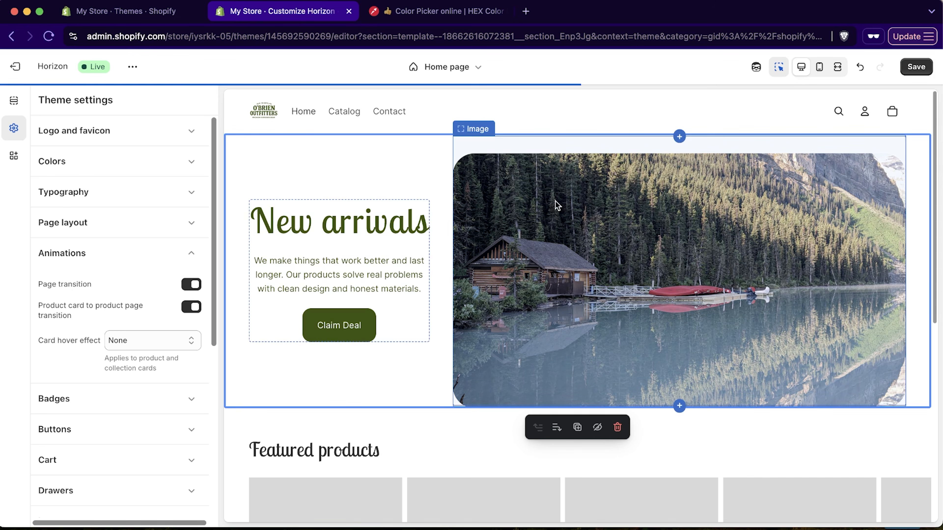
# Try a corner radius of 69 px for the theme's primary button, and set it to 25 px.
pyautogui.click(93, 430)
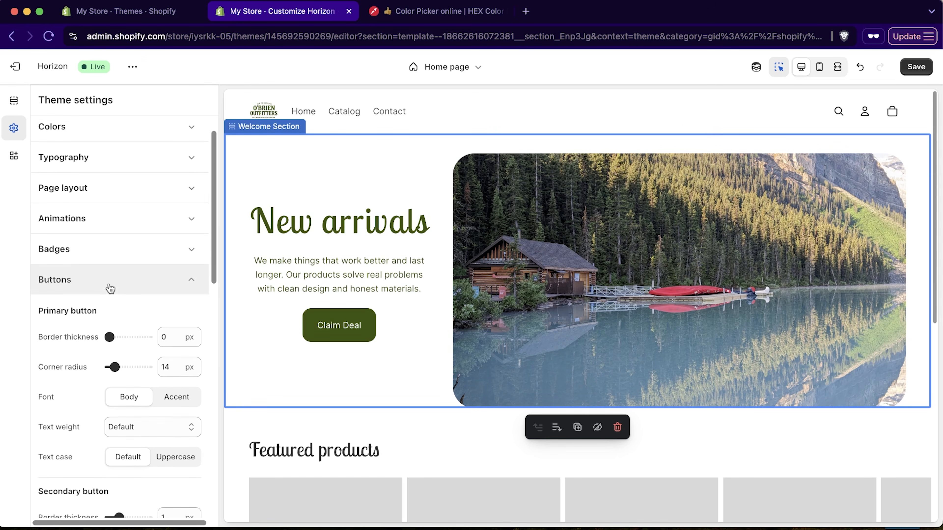
pyautogui.scroll(1, 94, 237)
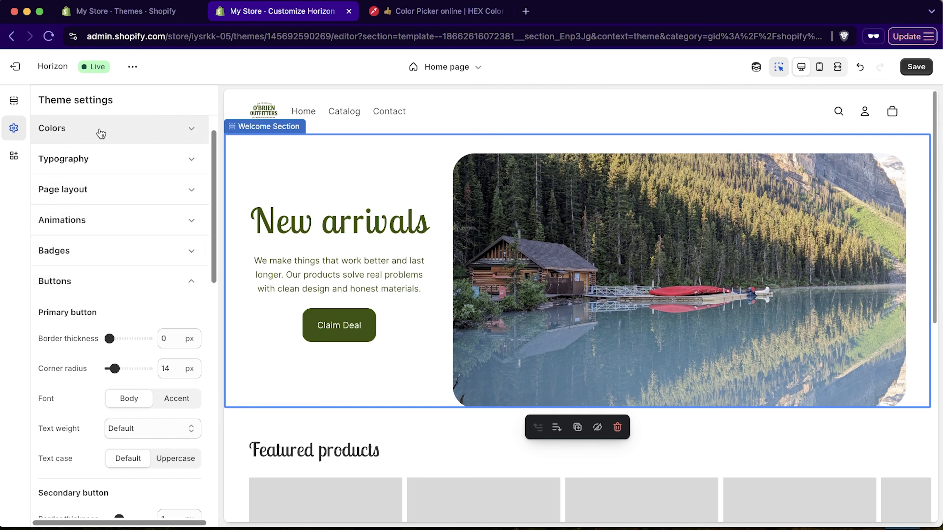
pyautogui.scroll(-1, 73, 335)
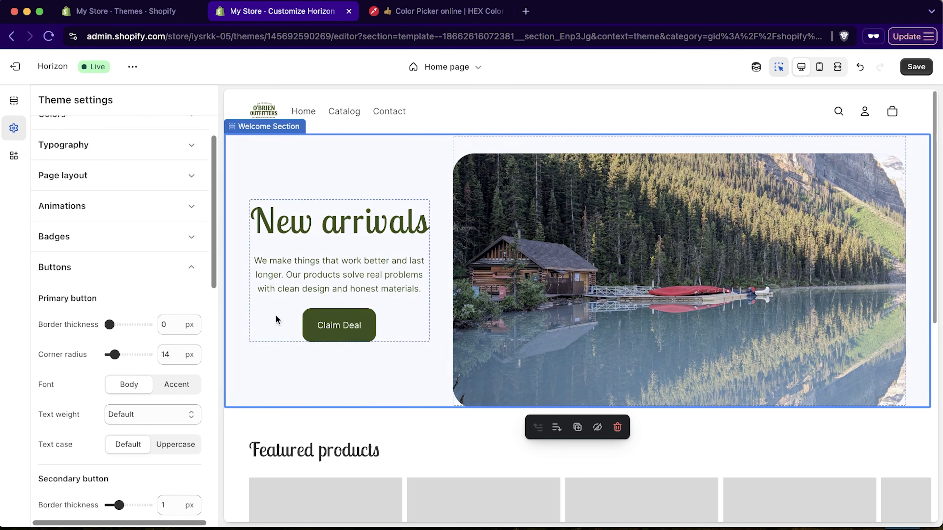
pyautogui.moveTo(115, 355); pyautogui.dragTo(135, 355)
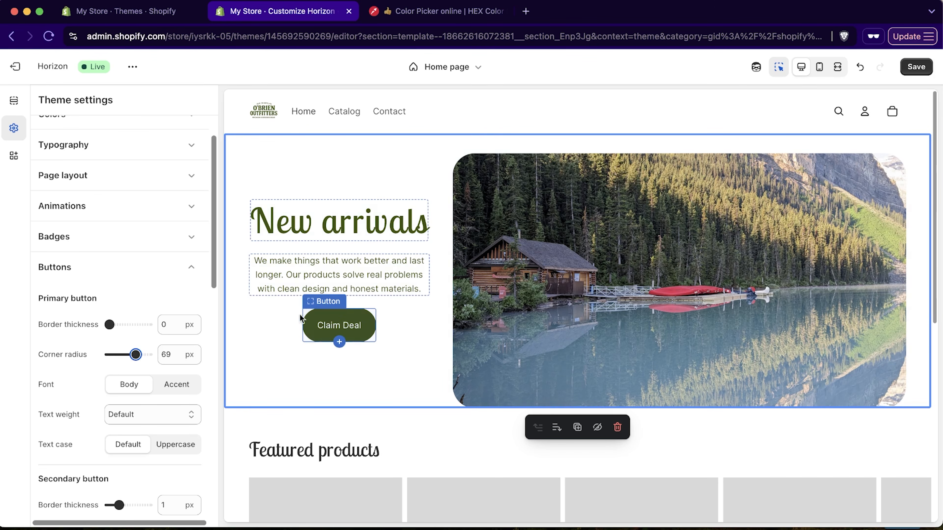
pyautogui.moveTo(137, 355); pyautogui.dragTo(119, 355)
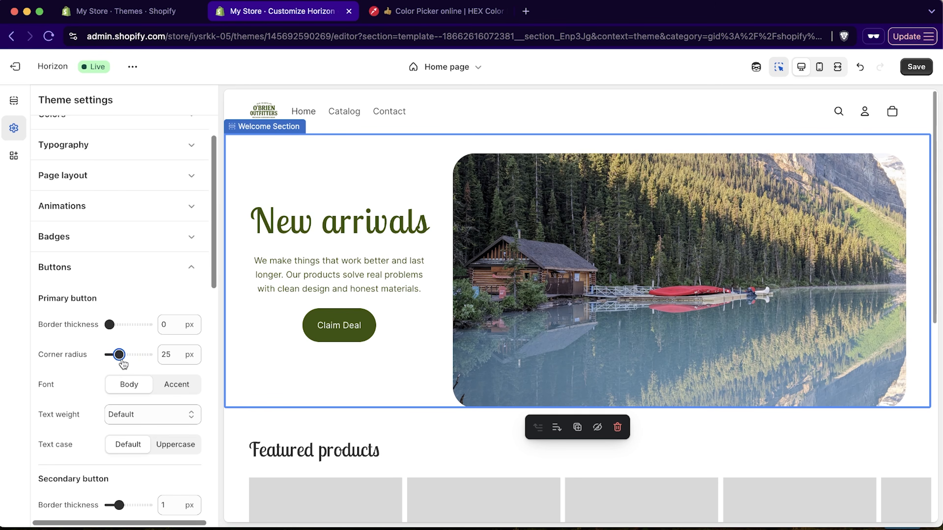
# Try the Accent font for the primary button and return it to Body.
pyautogui.scroll(-5, 61, 357)
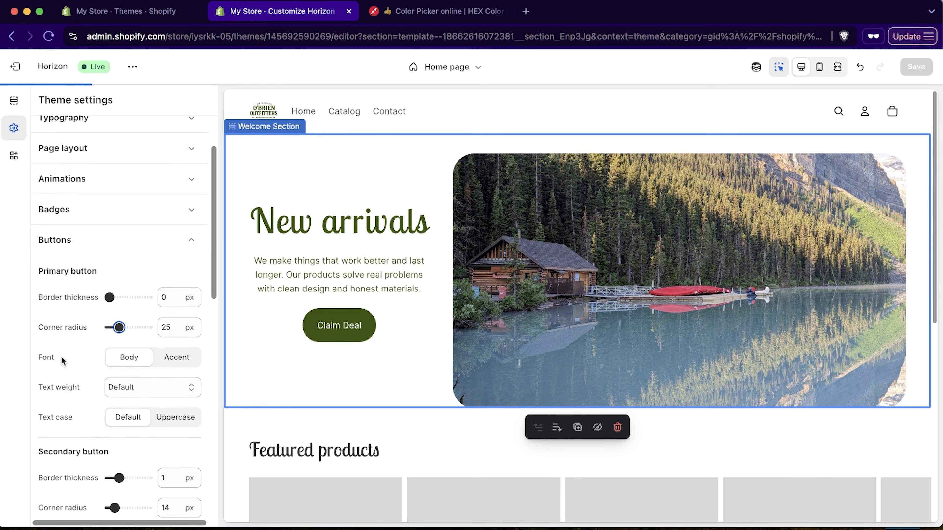
pyautogui.click(166, 275)
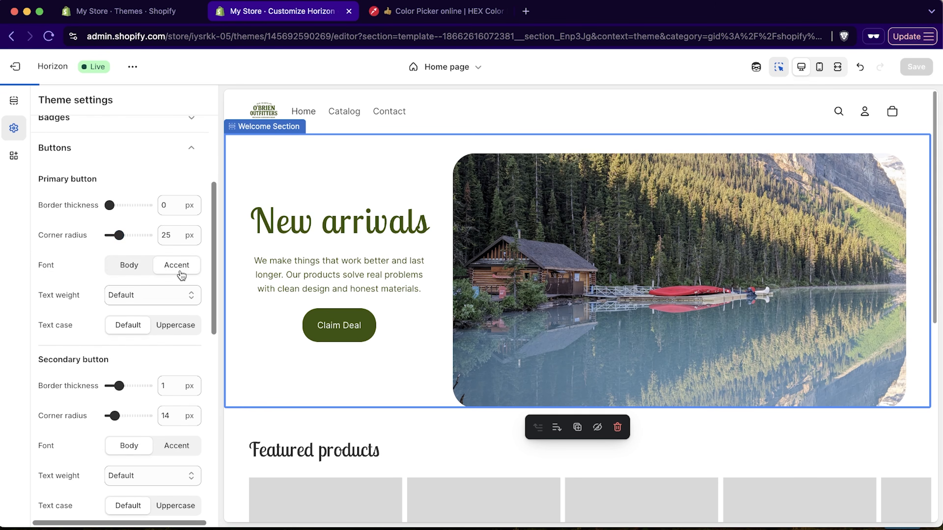
pyautogui.click(134, 275)
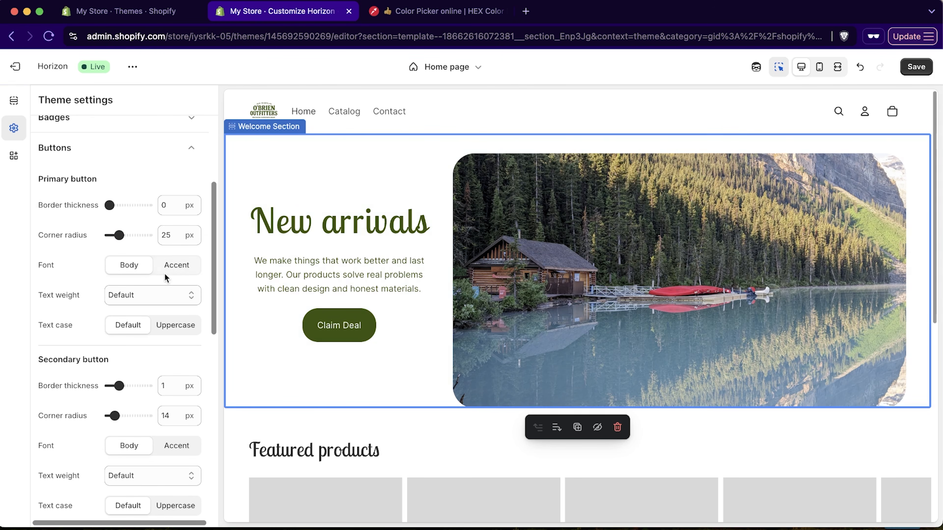
# Try the Bold text weight for the primary button and return it to Default.
pyautogui.click(121, 296)
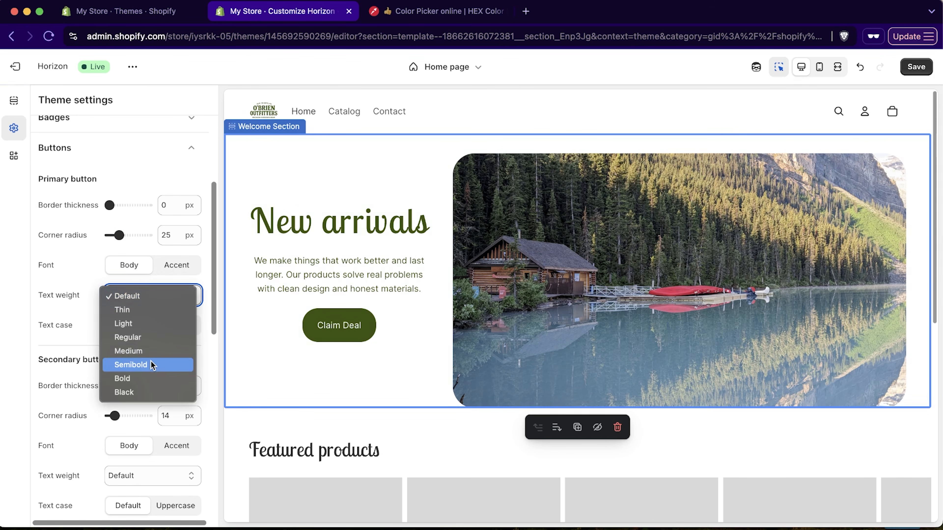
pyautogui.click(154, 378)
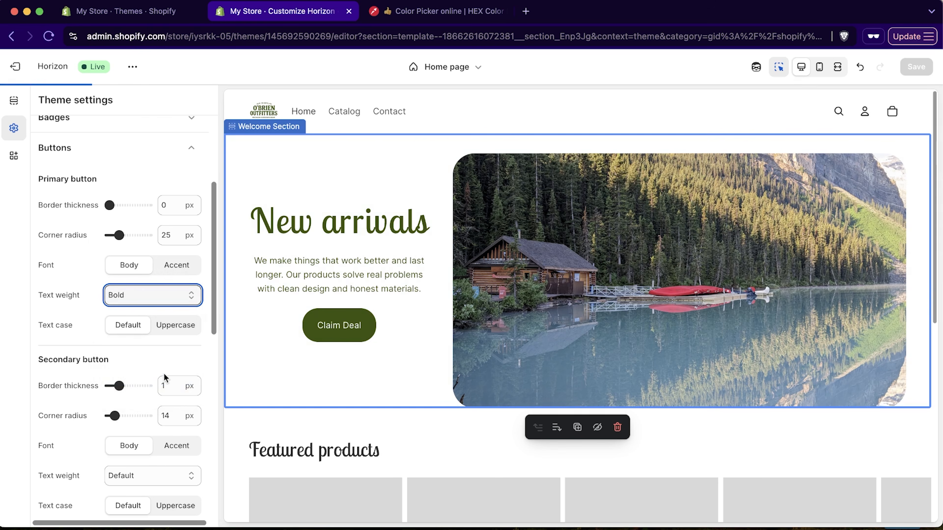
pyautogui.click(163, 303)
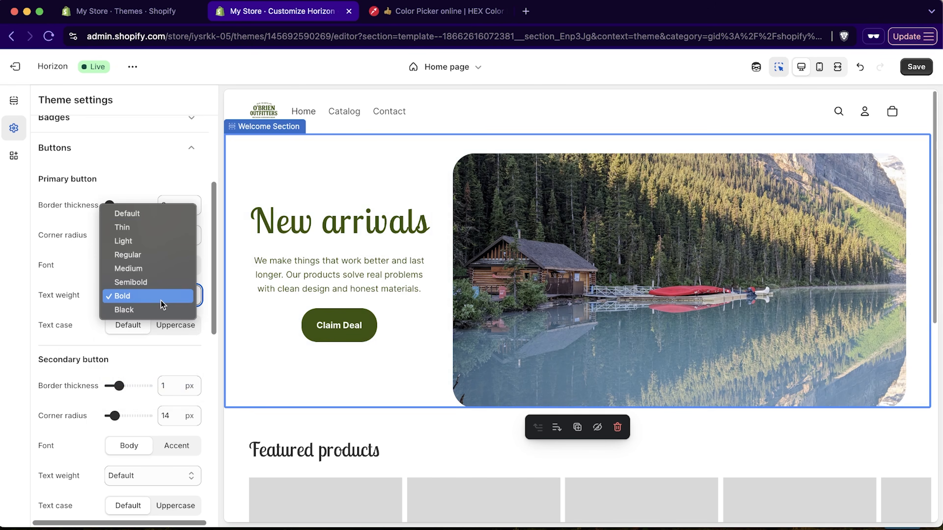
pyautogui.click(154, 214)
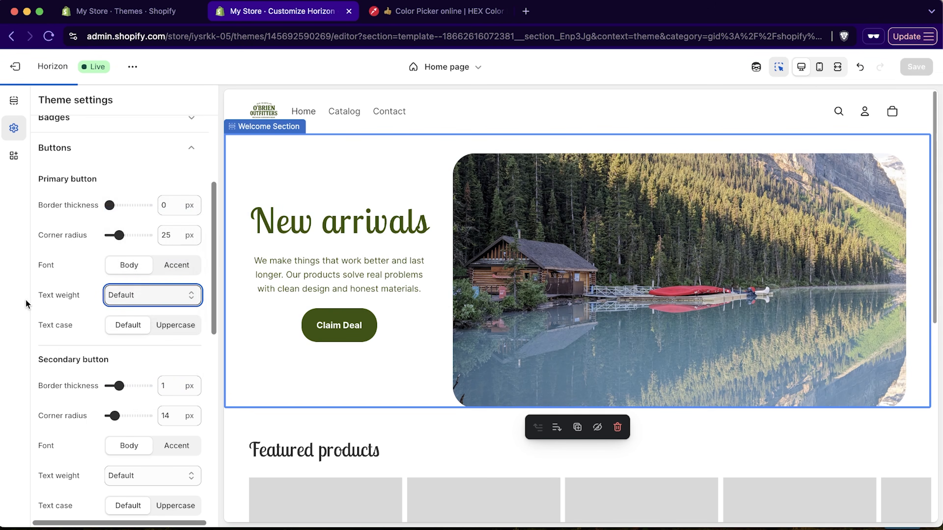
# Try Page as the theme's cart type and return it to Drawer.
pyautogui.scroll(8, 116, 338)
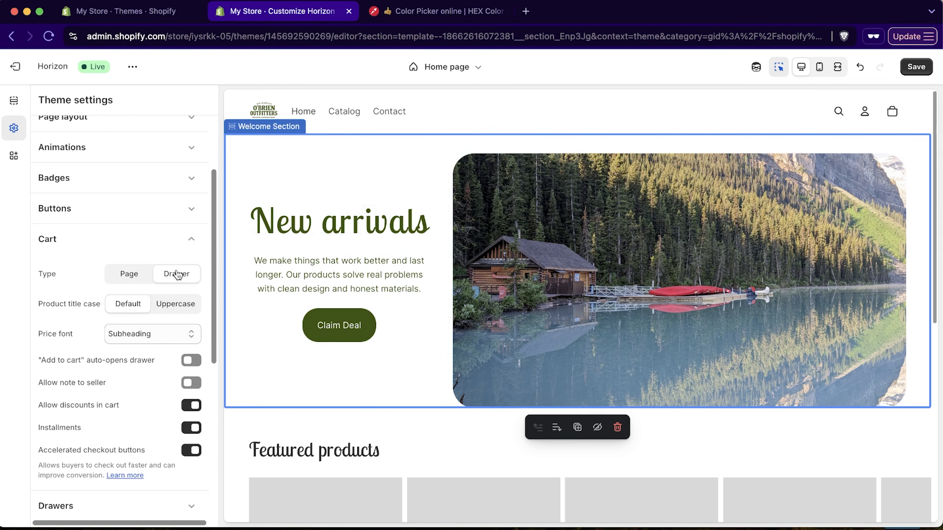
pyautogui.click(151, 277)
pyautogui.click(175, 281)
# Review the remaining cart options, and set the color scheme for the theme's drawers to Scheme 2.
pyautogui.scroll(-5, 60, 322)
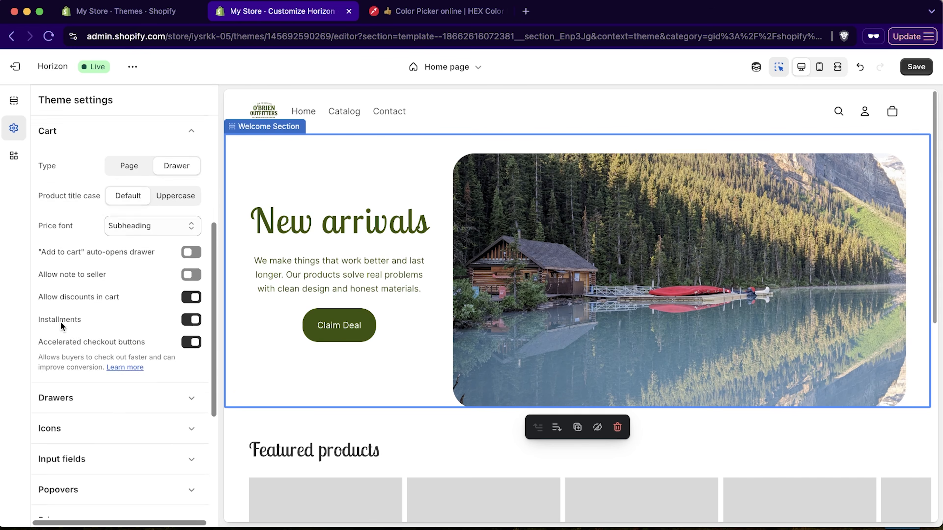
pyautogui.click(63, 375)
pyautogui.scroll(2, 106, 248)
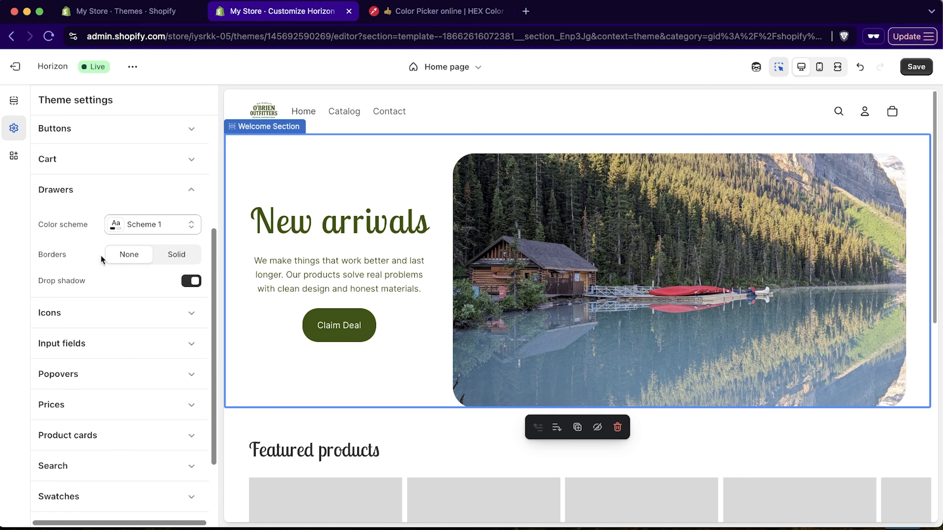
pyautogui.click(136, 231)
pyautogui.click(159, 297)
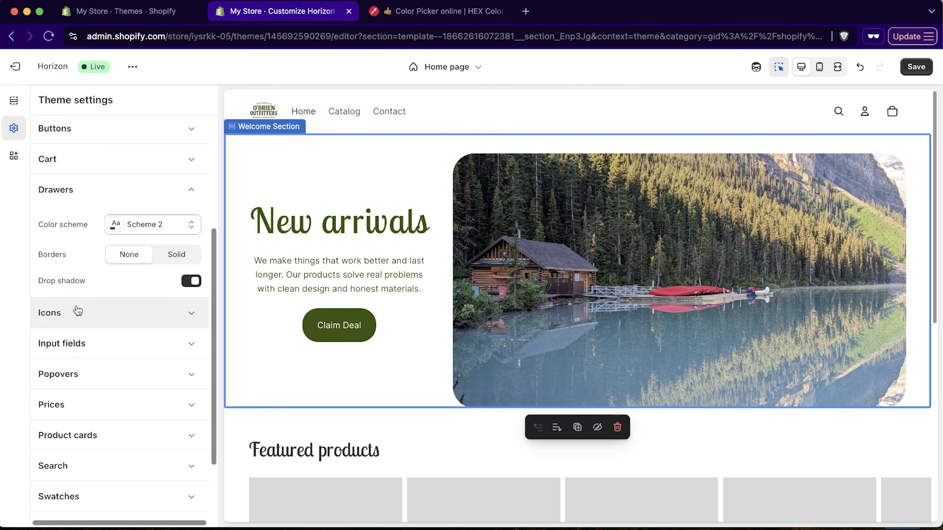
# Review the theme settings for popovers and swatches.
pyautogui.click(111, 374)
pyautogui.scroll(1, 124, 390)
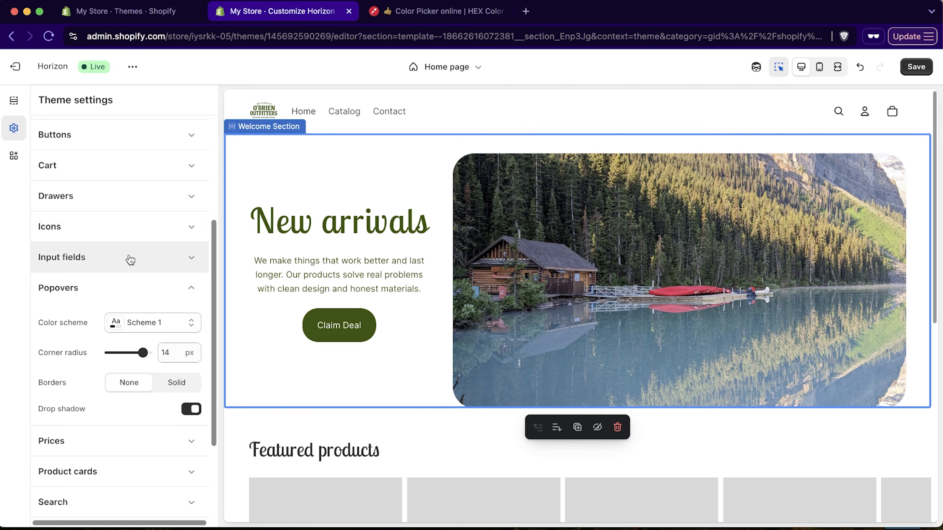
pyautogui.click(130, 288)
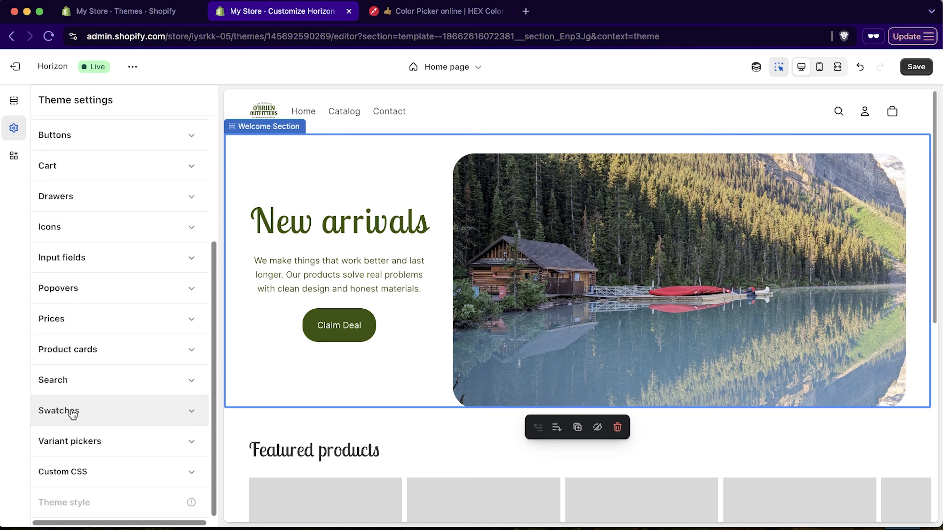
pyautogui.click(111, 411)
pyautogui.scroll(-5, 120, 368)
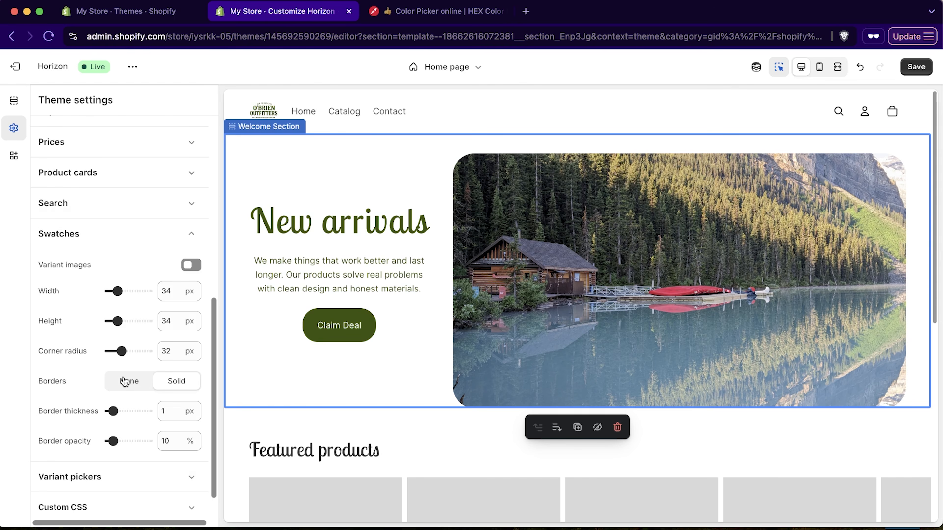
pyautogui.click(103, 255)
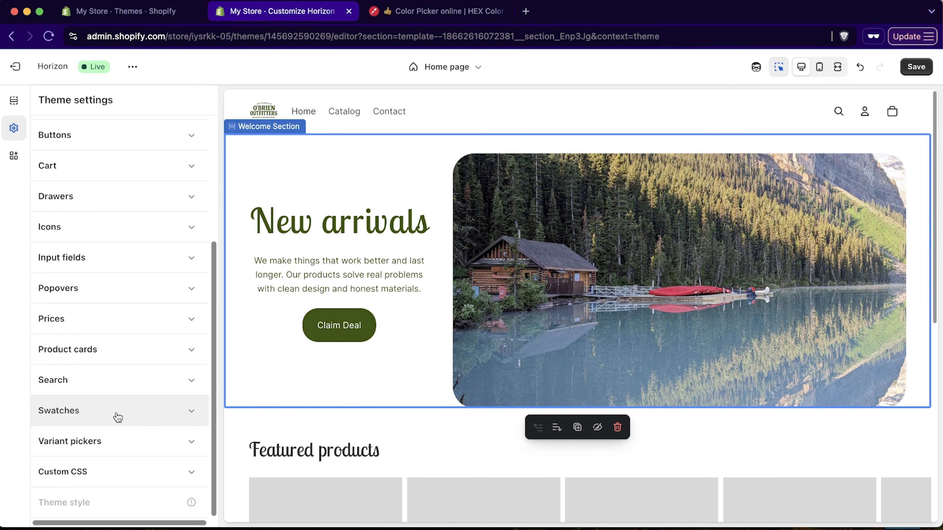
# Check the home page preview, save the theme customizations and exit the theme editor.
pyautogui.scroll(8, 91, 405)
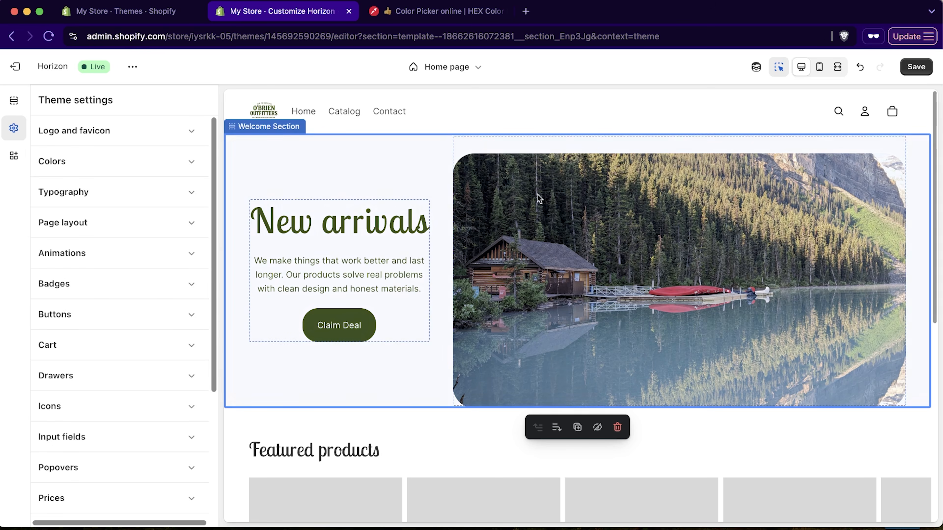
pyautogui.scroll(-5, 624, 259)
pyautogui.scroll(5, 637, 273)
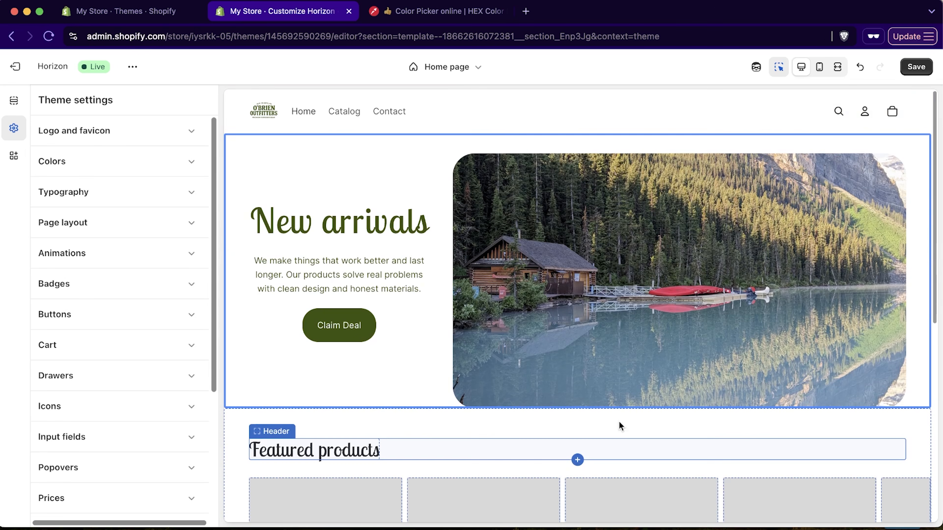
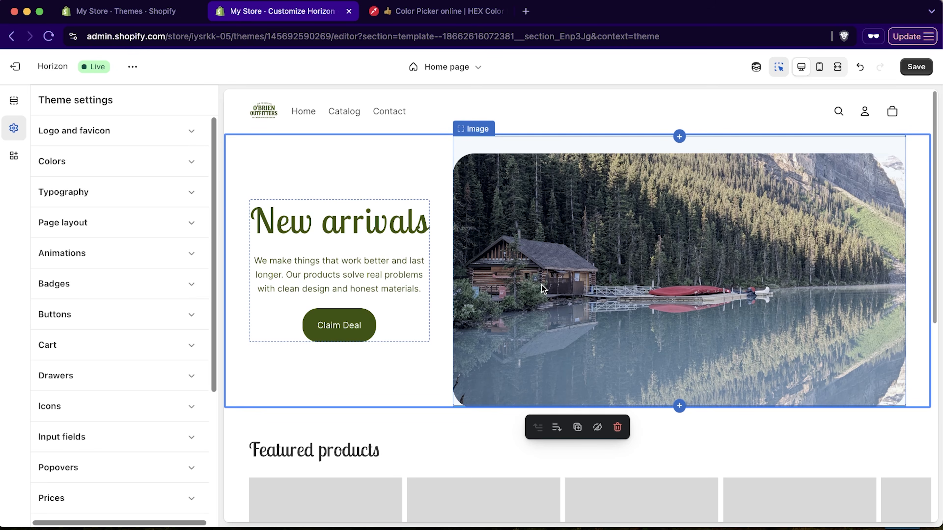
pyautogui.scroll(-3, 584, 371)
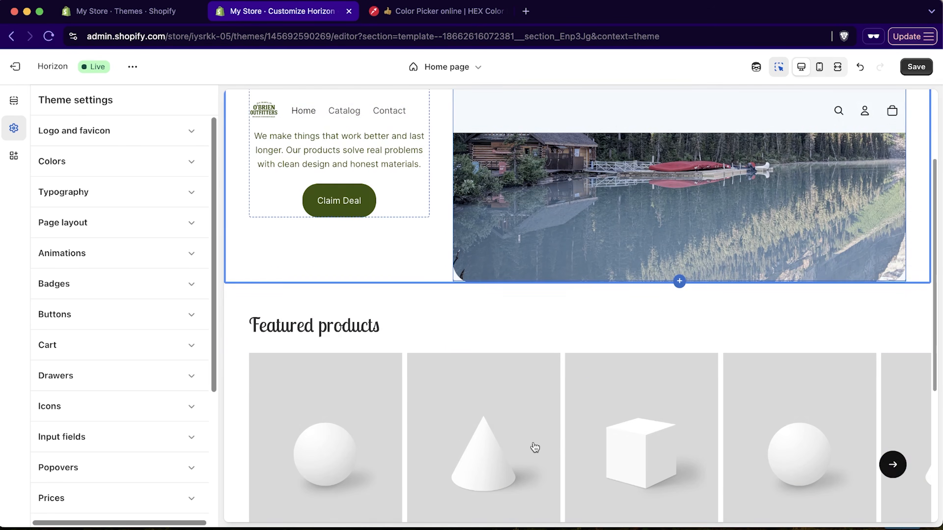
pyautogui.scroll(-1, 509, 397)
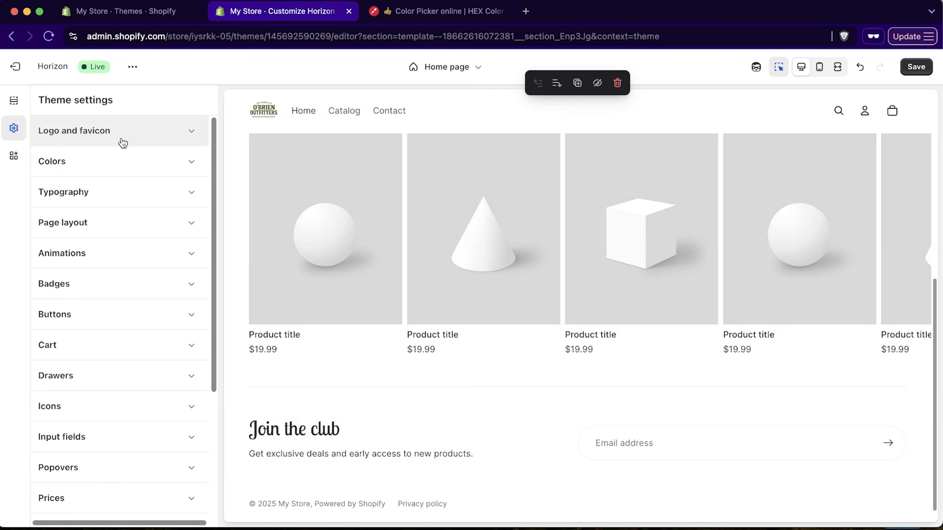
pyautogui.click(920, 69)
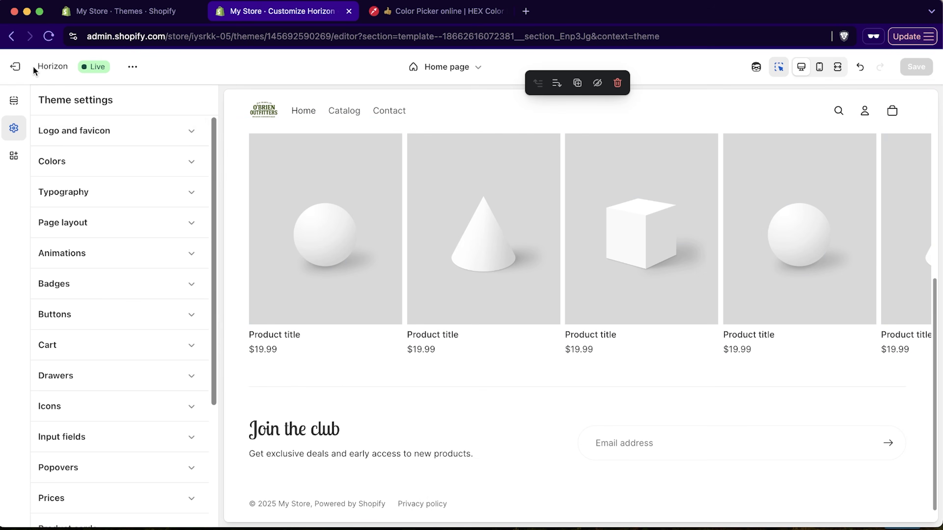
pyautogui.click(15, 67)
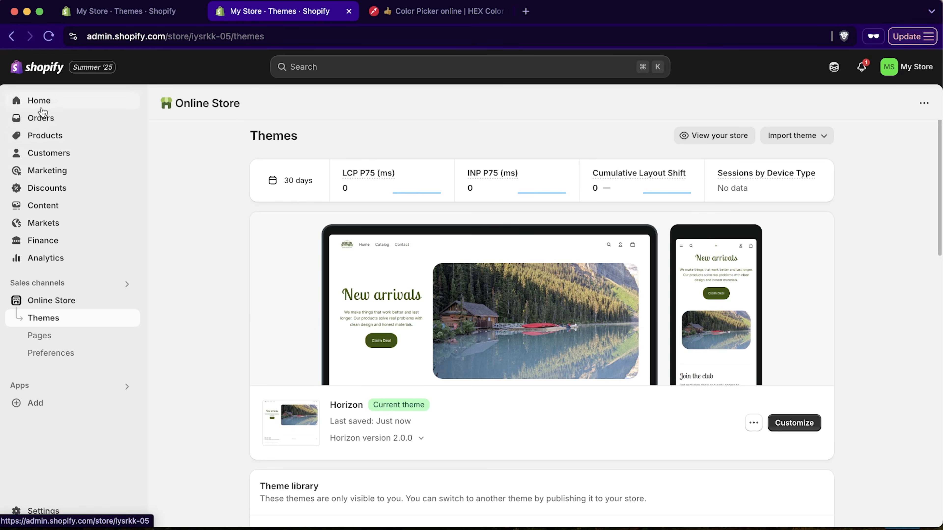
# Start a new product and title it "Zero Degree Sleeping Bag | Mummy bag".
pyautogui.click(45, 134)
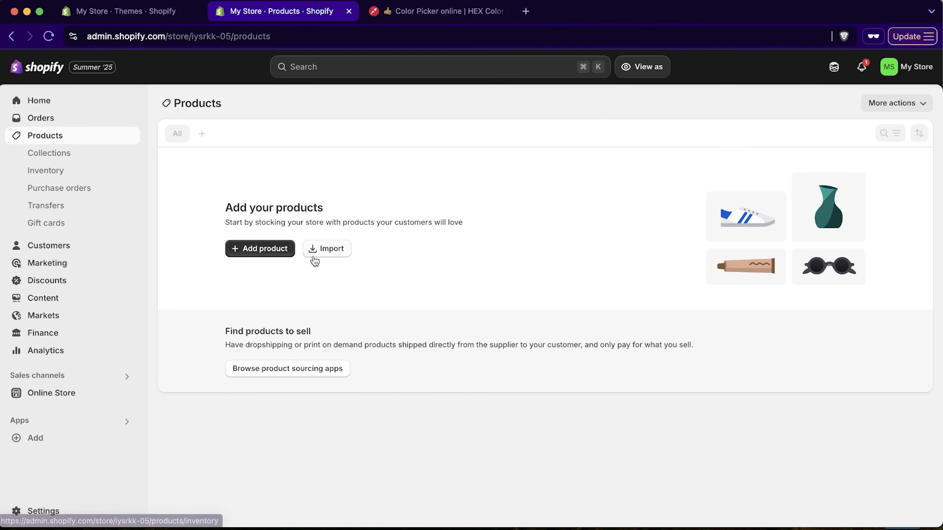
pyautogui.click(278, 252)
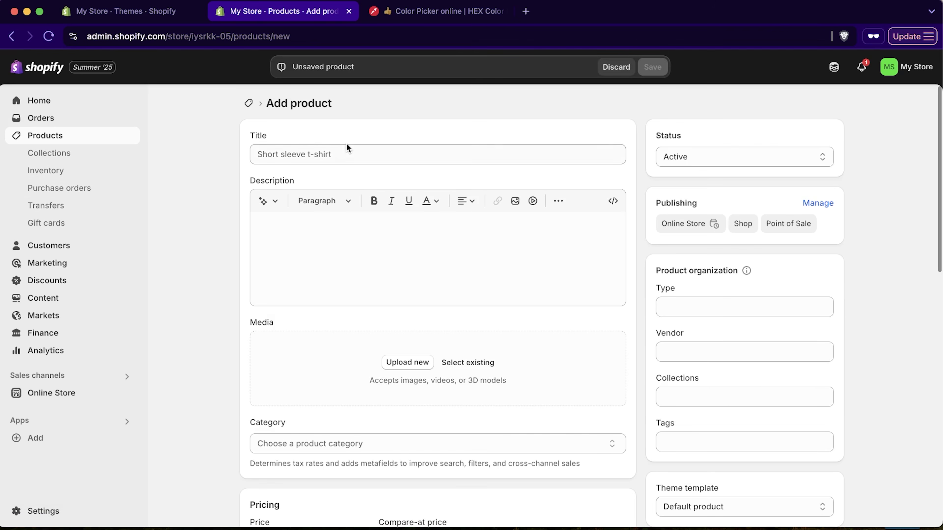
pyautogui.click(349, 153)
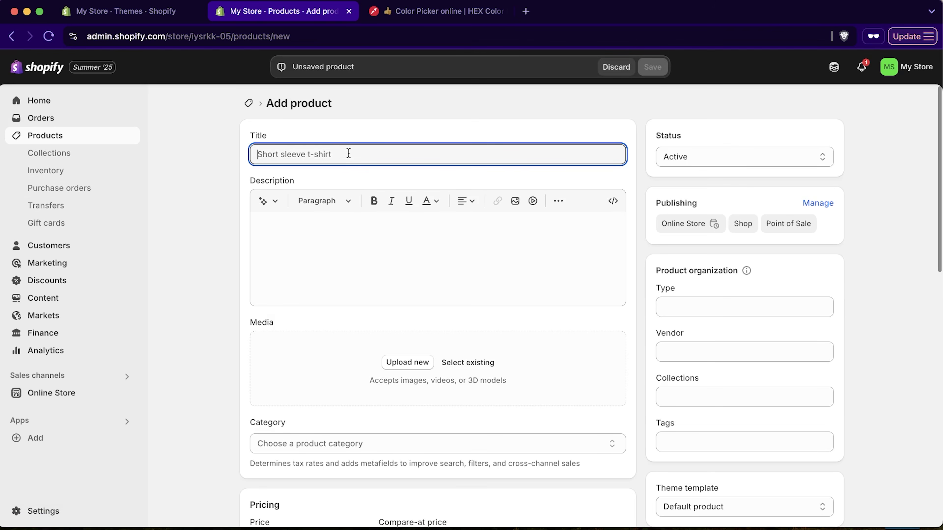
pyautogui.write('Zero Degree Sleeping Bag | Mummy bag')
# Generate the product description with the Expert tone from the keywords "Zero Degree Sleeping Bag | Mummy bag" and keep the text.
pyautogui.click(358, 240)
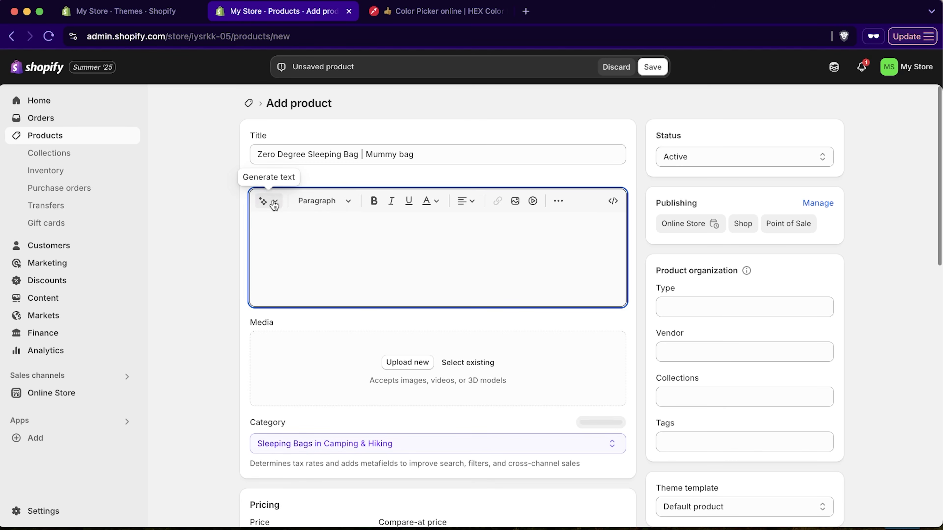
pyautogui.click(268, 201)
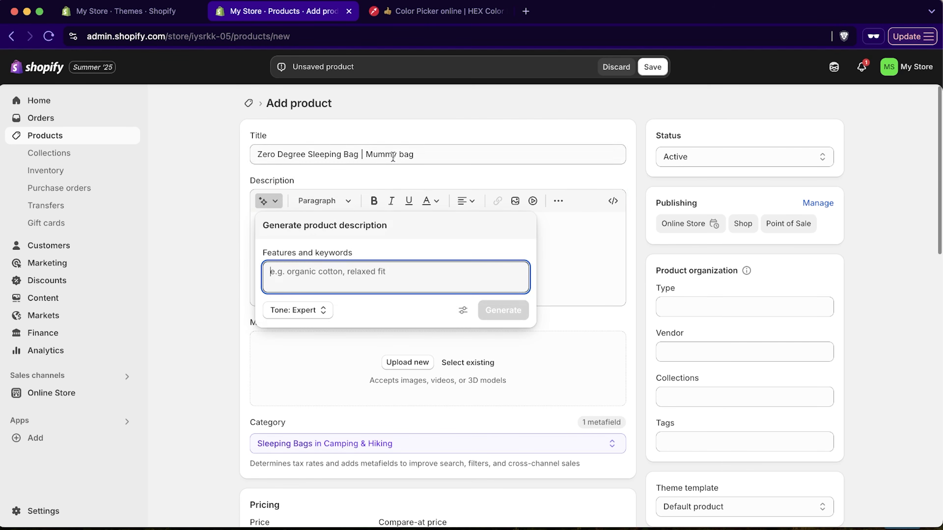
pyautogui.click(400, 153)
pyautogui.press('super+a')
pyautogui.press('super+c')
pyautogui.click(330, 241)
pyautogui.click(268, 201)
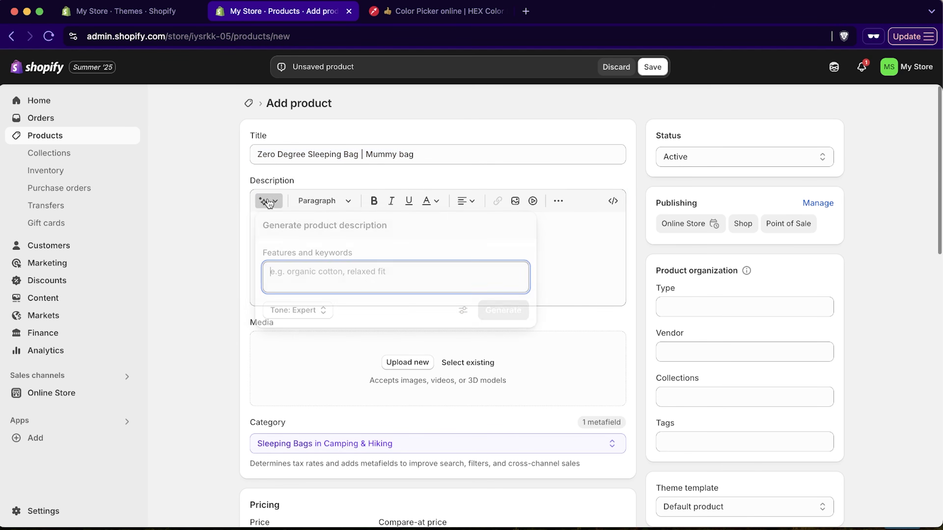
pyautogui.press('super+v')
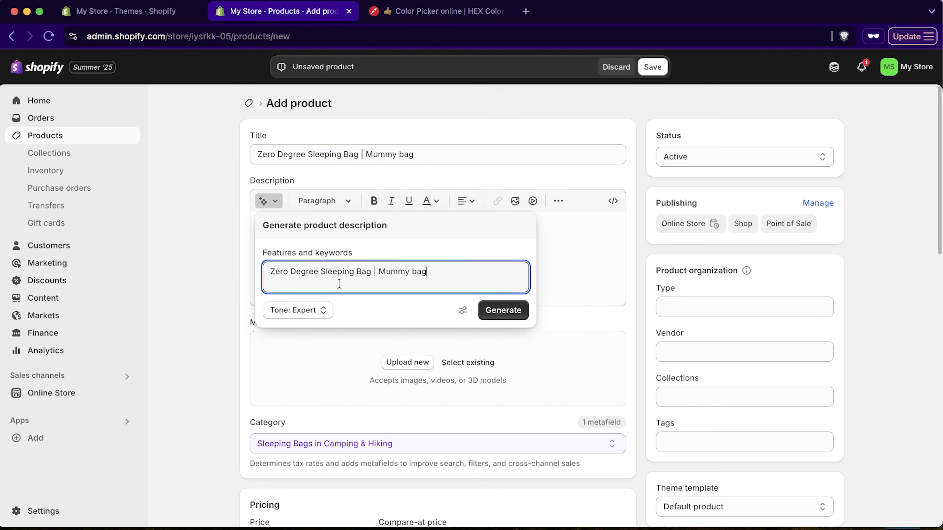
pyautogui.click(502, 311)
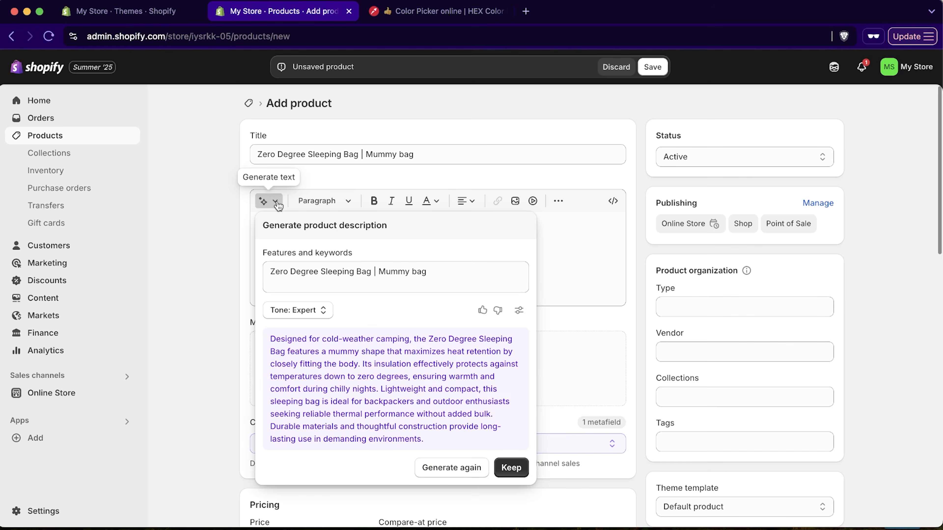
pyautogui.click(510, 468)
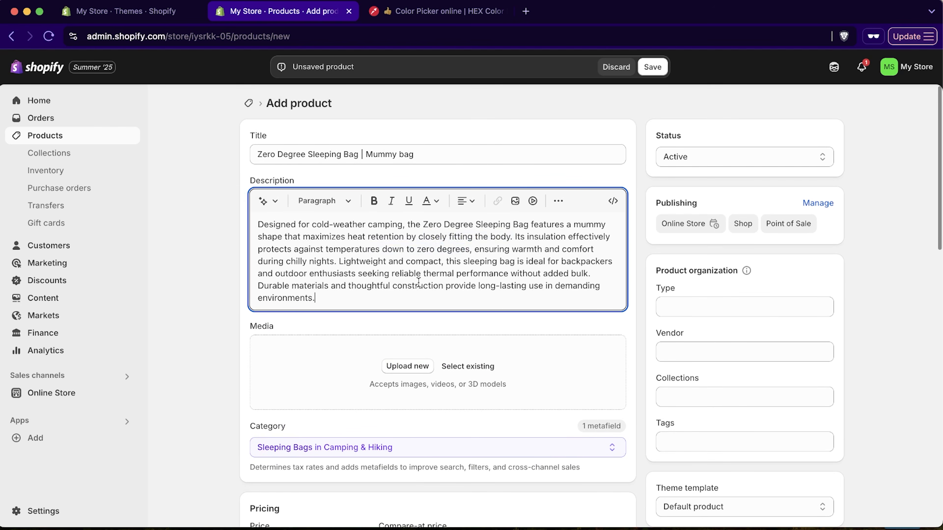
# Format "heat retention by" in the description as bold, italic, underlined and red (#FF0000), and check the text alignment options.
pyautogui.moveTo(347, 236); pyautogui.dragTo(423, 234)
pyautogui.click(373, 201)
pyautogui.click(391, 201)
pyautogui.click(409, 202)
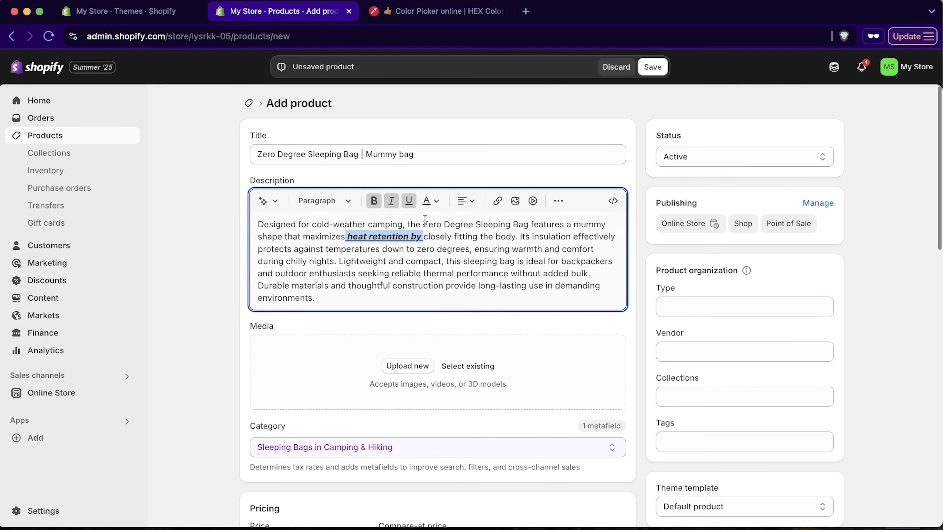
pyautogui.click(429, 201)
pyautogui.moveTo(429, 249); pyautogui.dragTo(484, 247)
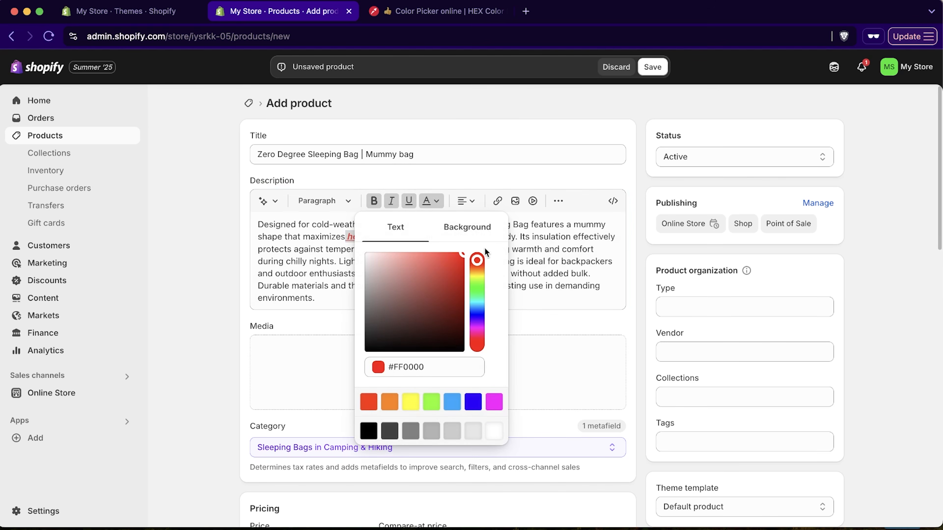
pyautogui.click(549, 249)
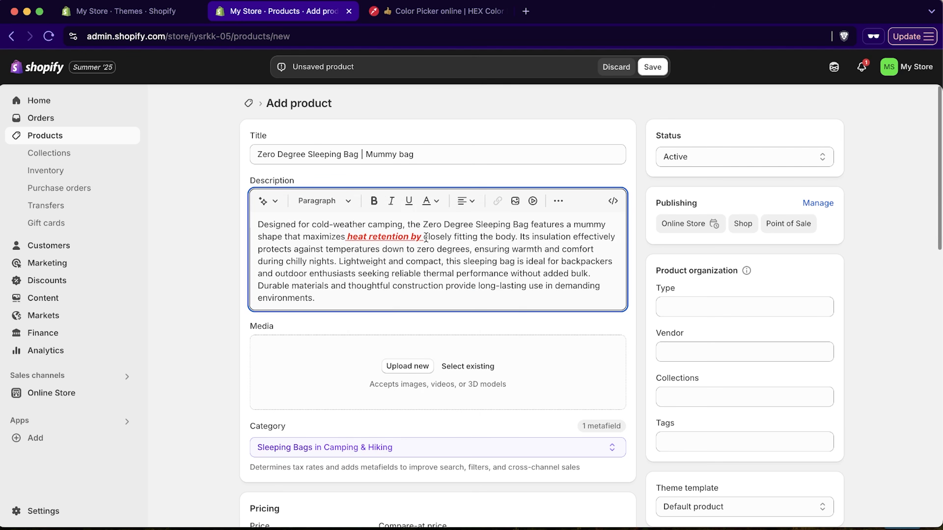
pyautogui.click(467, 202)
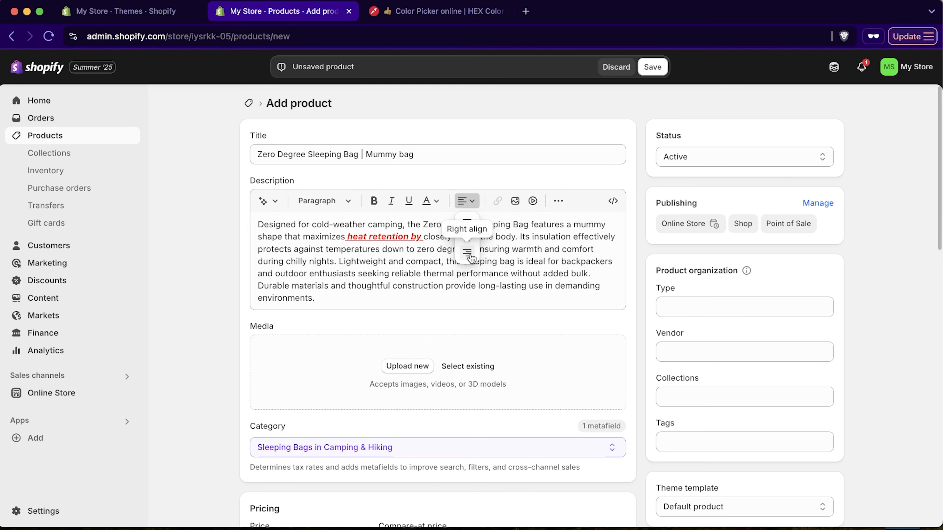
pyautogui.click(548, 256)
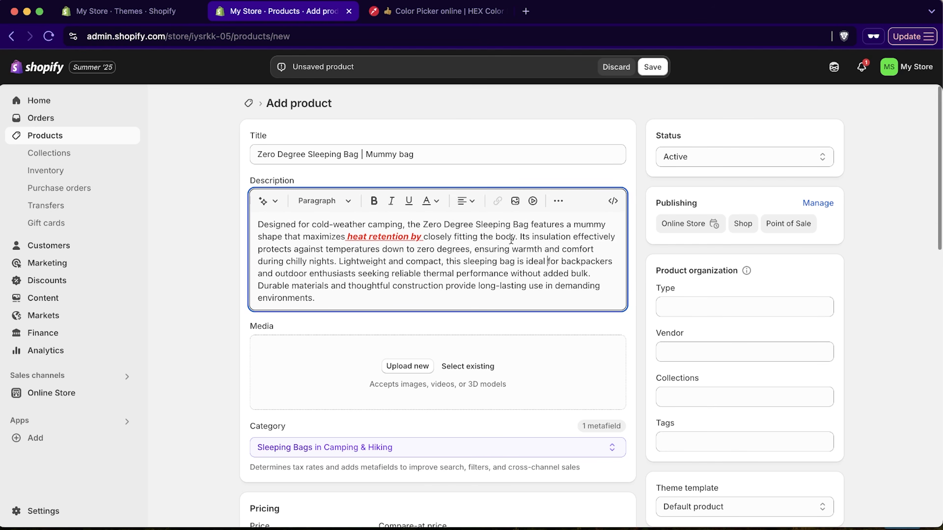
pyautogui.moveTo(515, 237); pyautogui.dragTo(423, 237)
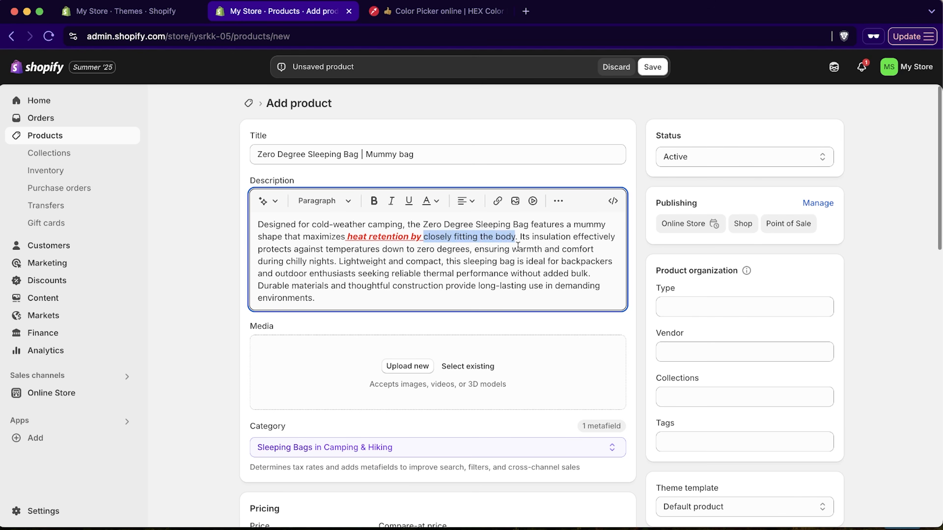
pyautogui.click(498, 201)
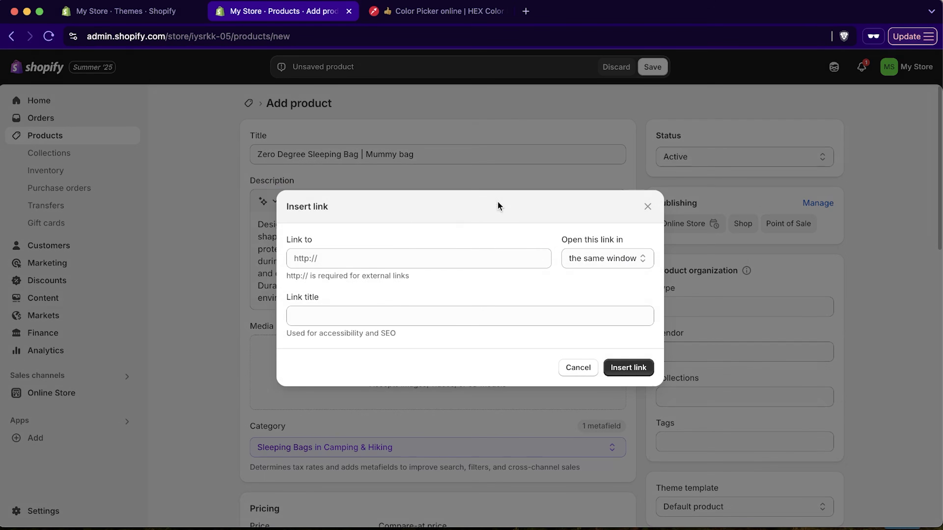
pyautogui.click(436, 254)
pyautogui.write('https://santrelmedia.com')
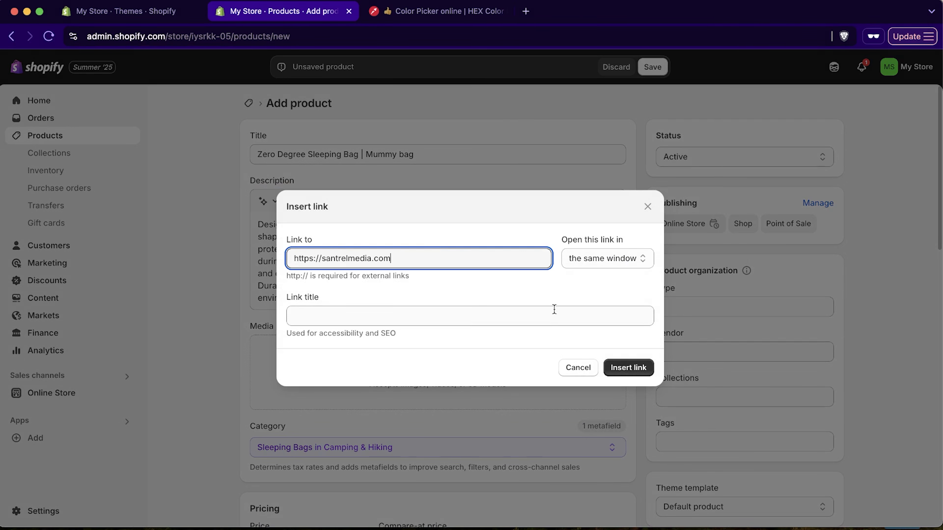
pyautogui.click(598, 259)
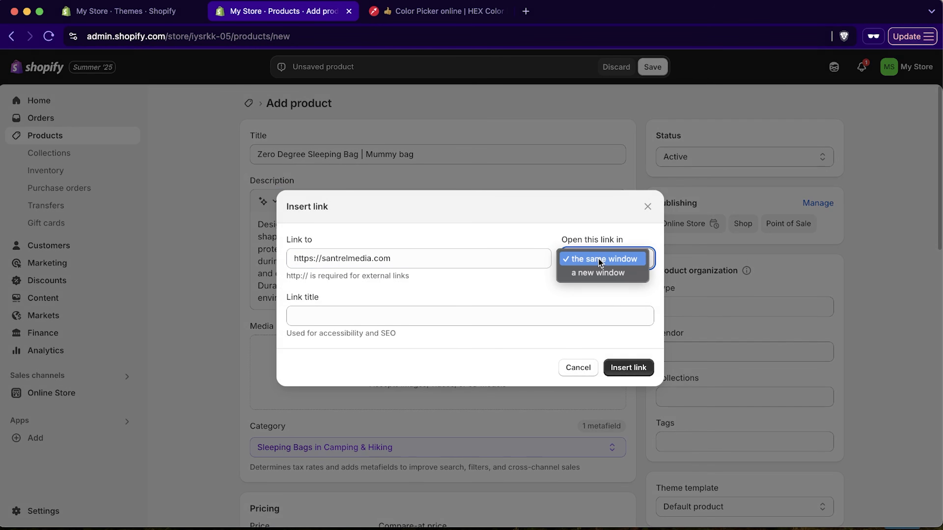
pyautogui.click(607, 267)
pyautogui.click(635, 366)
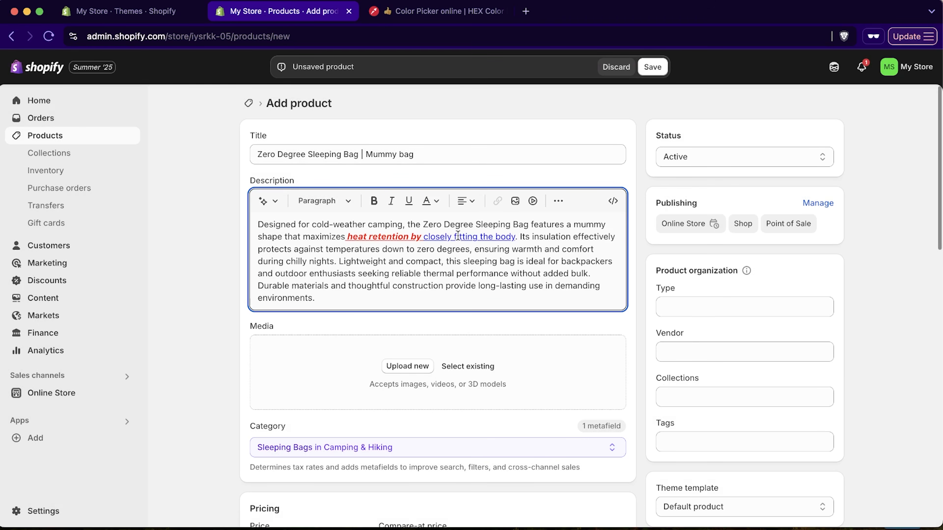
pyautogui.click(480, 261)
pyautogui.moveTo(311, 241); pyautogui.dragTo(316, 301)
pyautogui.click(393, 287)
# Upload bag-1.jpeg, bag-2.jpeg and bag-3.png as product media, and move the outdoor photo to the first position.
pyautogui.click(407, 365)
pyautogui.click(432, 214)
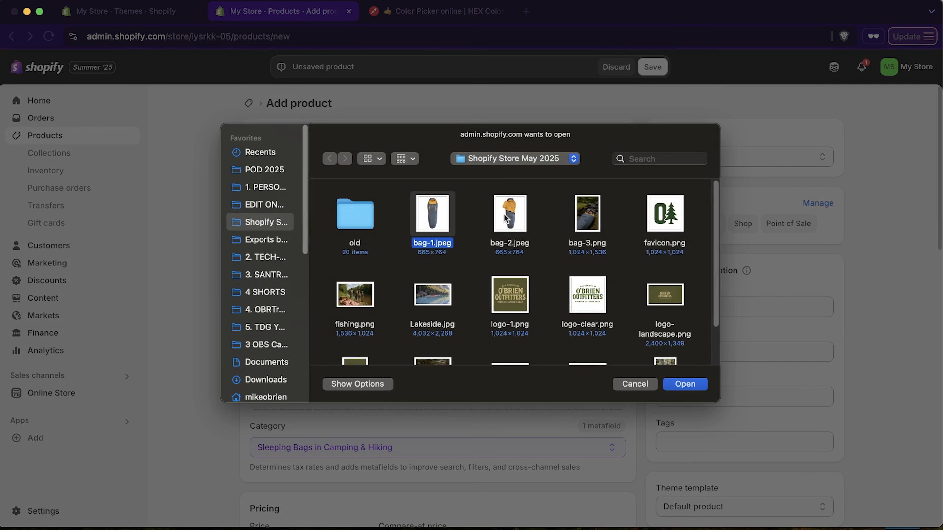
pyautogui.keyDown('shift'); pyautogui.click(588, 214); pyautogui.keyUp('shift')
pyautogui.click(697, 386)
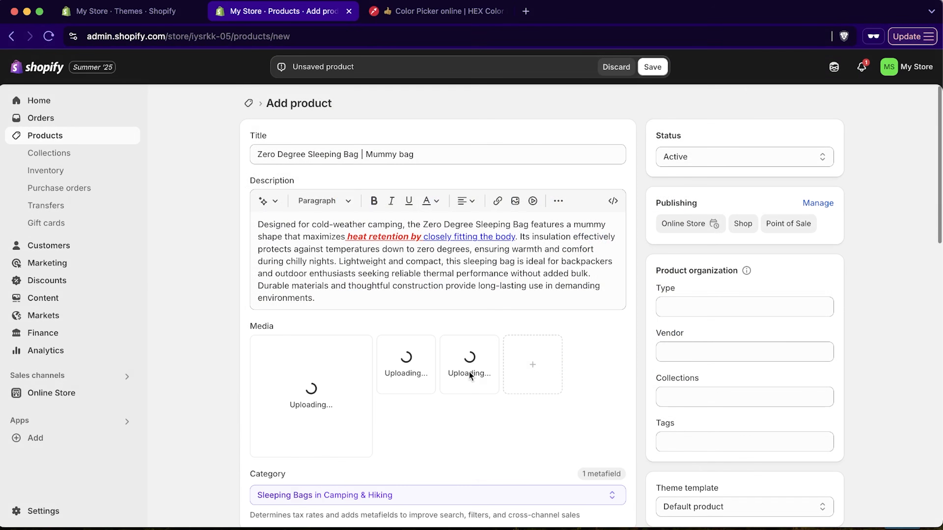
pyautogui.scroll(-3, 483, 372)
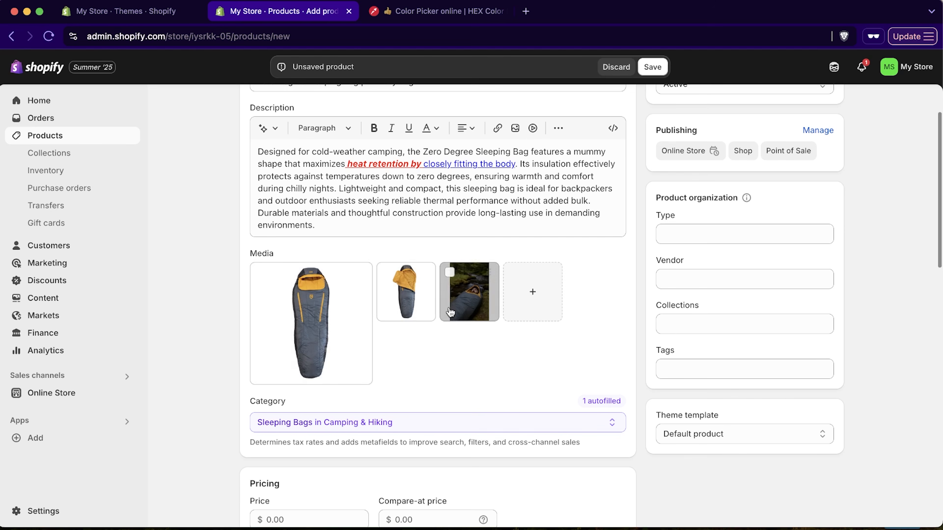
pyautogui.moveTo(474, 284); pyautogui.dragTo(306, 310)
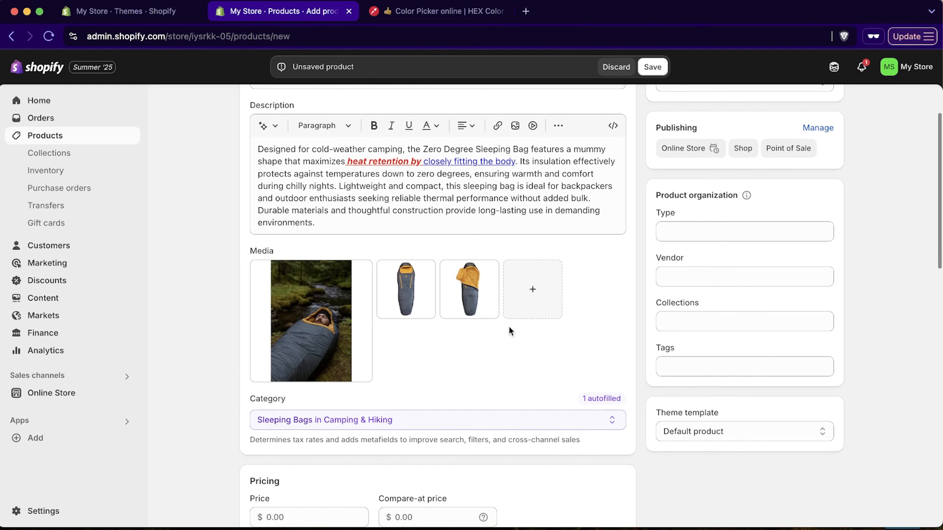
# Set the product's price to $139.00 and its compare-at price to $149.00.
pyautogui.scroll(-6, 525, 329)
pyautogui.click(359, 312)
pyautogui.write('139')
pyautogui.click(439, 303)
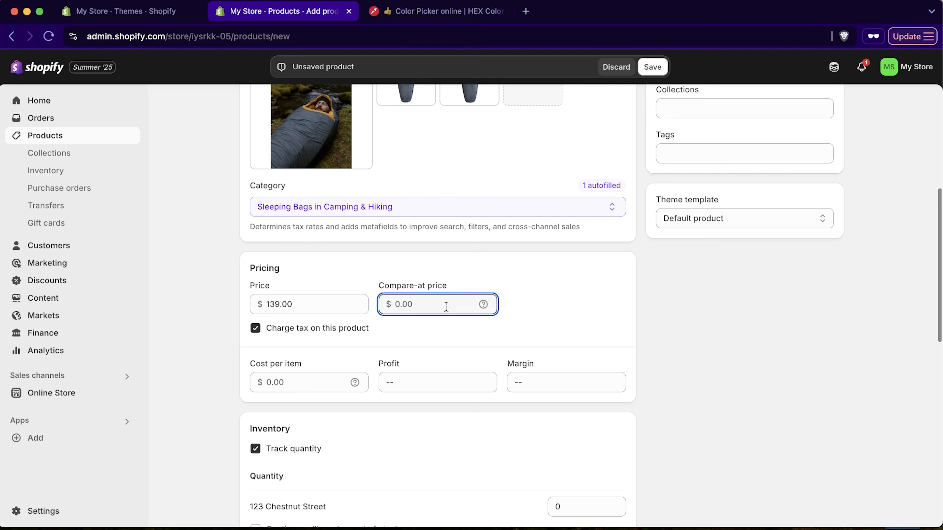
pyautogui.write('149')
pyautogui.click(548, 323)
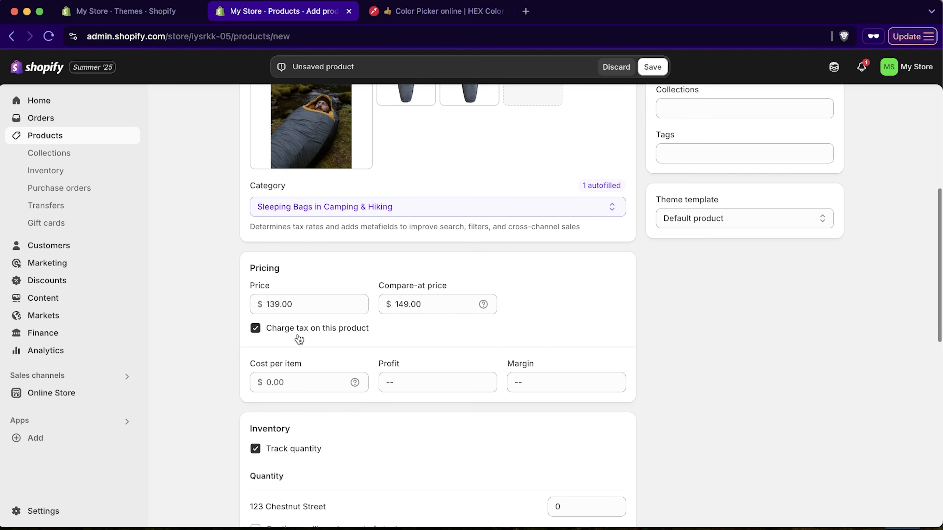
# Set the product's cost per item to $49.00 and review the calculated profit and margin.
pyautogui.click(314, 377)
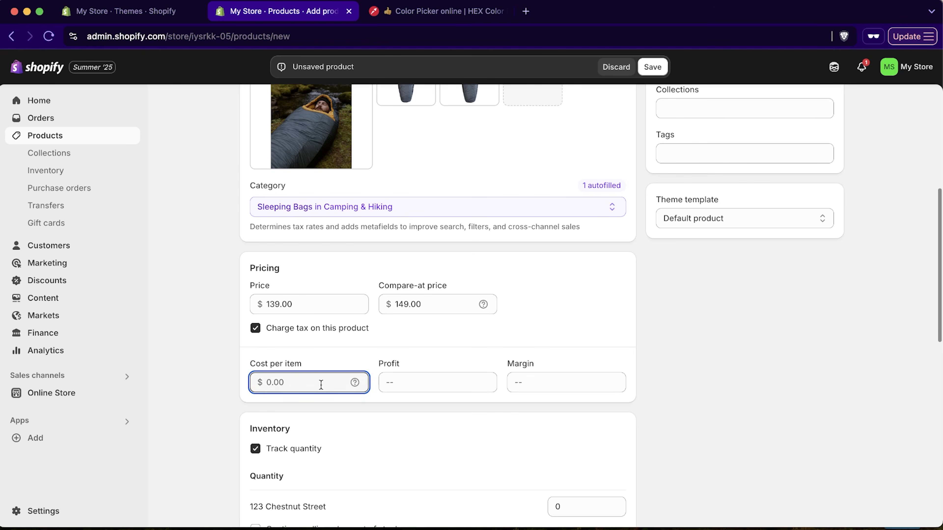
pyautogui.write('49')
pyautogui.moveTo(448, 356); pyautogui.dragTo(457, 356)
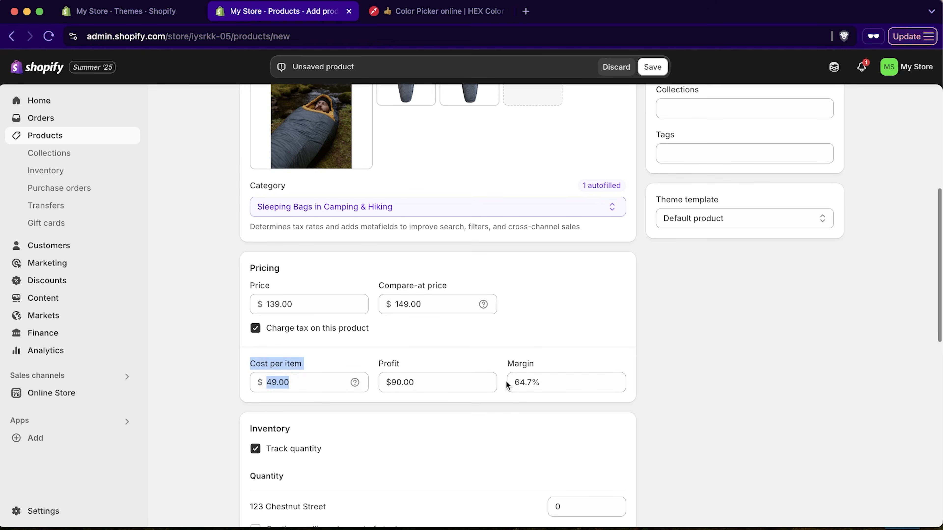
pyautogui.click(386, 350)
pyautogui.scroll(-1, 462, 346)
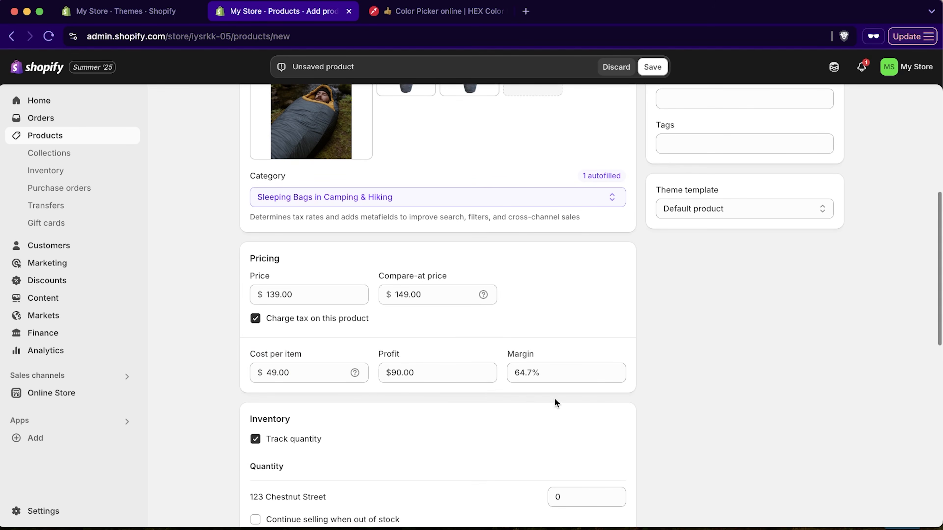
# Set the product's inventory quantity at the store location to 45.
pyautogui.scroll(-4, 436, 400)
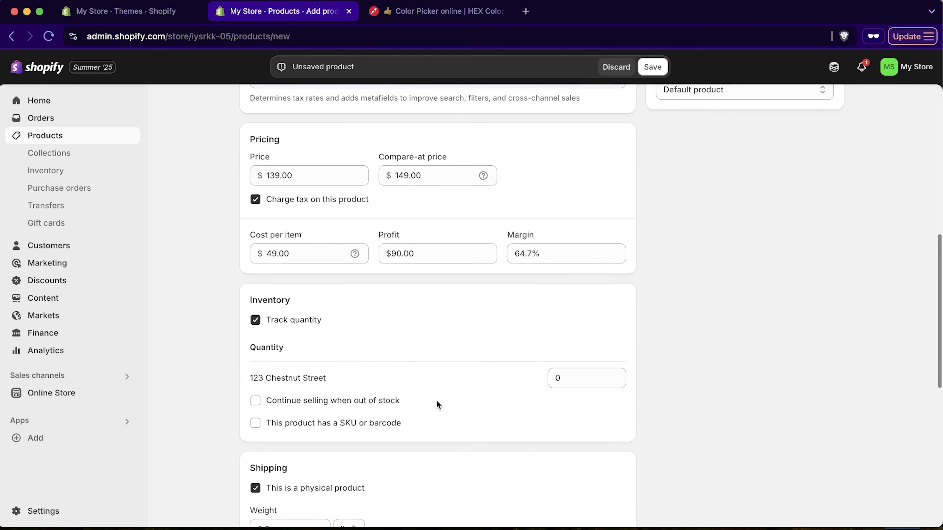
pyautogui.scroll(10, 417, 314)
pyautogui.scroll(-13, 420, 321)
pyautogui.scroll(2, 580, 297)
pyautogui.click(594, 333)
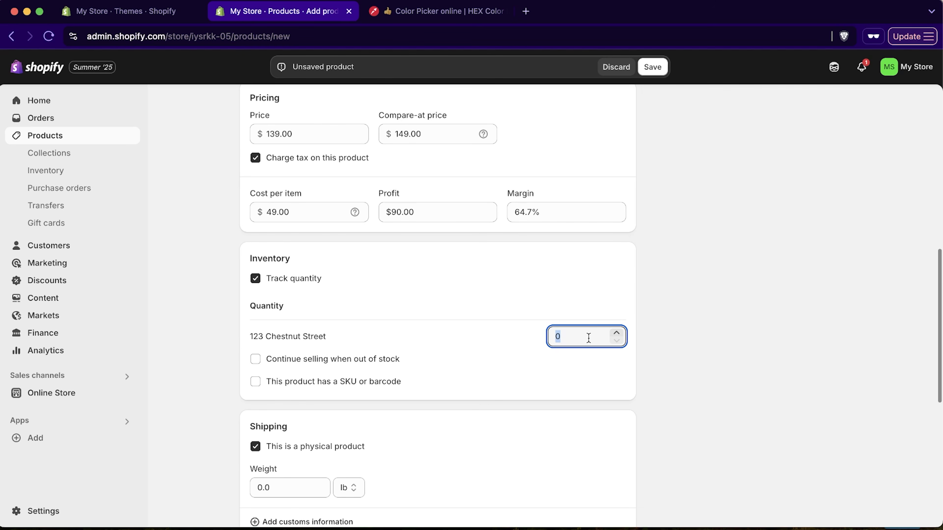
pyautogui.write('45')
pyautogui.click(527, 397)
# Allow the product to continue selling when it is out of stock.
pyautogui.scroll(-2, 482, 407)
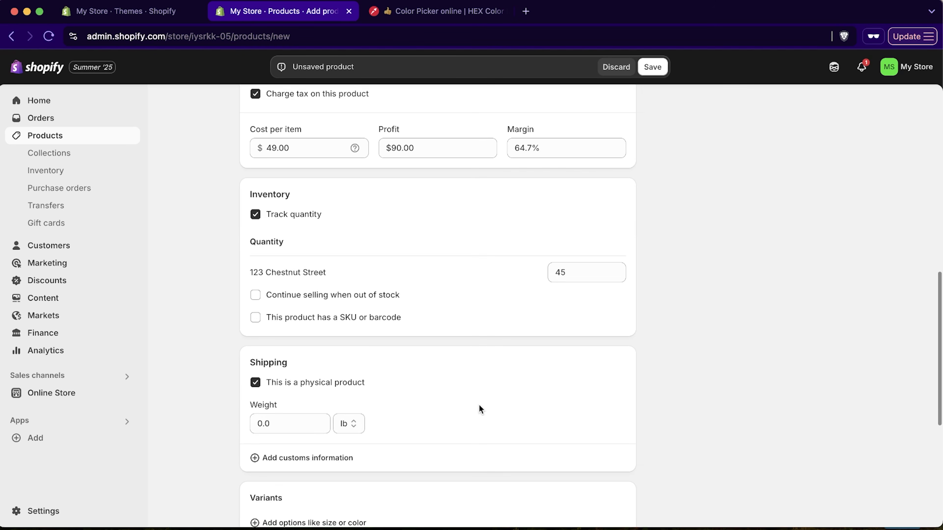
pyautogui.click(319, 298)
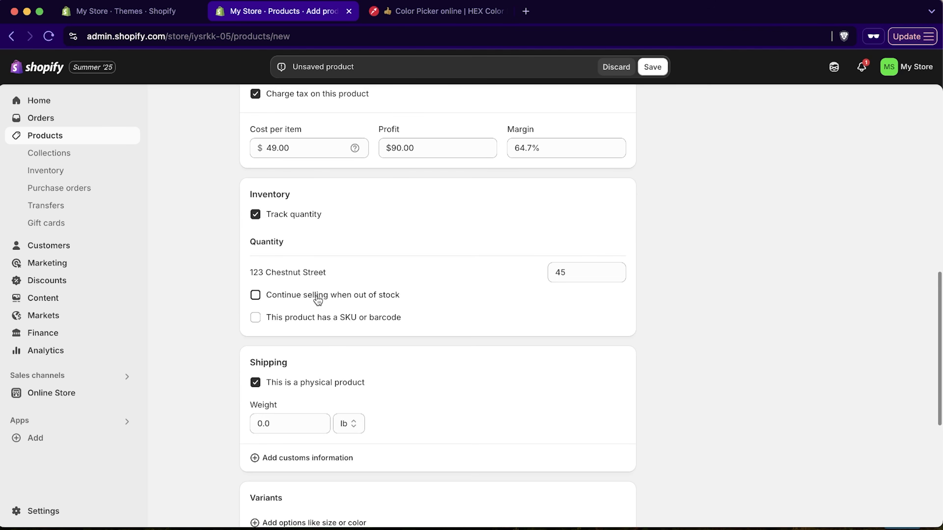
pyautogui.click(296, 297)
pyautogui.click(295, 297)
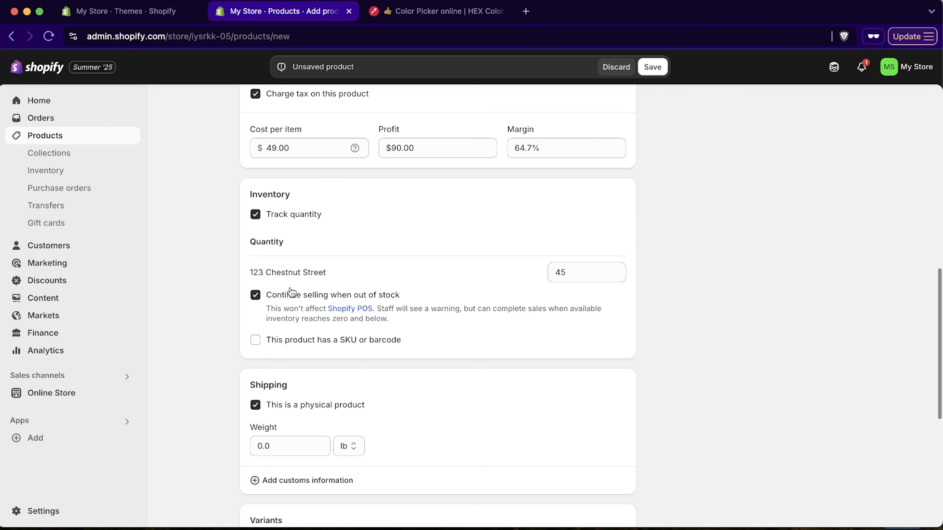
# Mark the product as having a SKU or barcode and set its SKU to 10001.
pyautogui.click(269, 340)
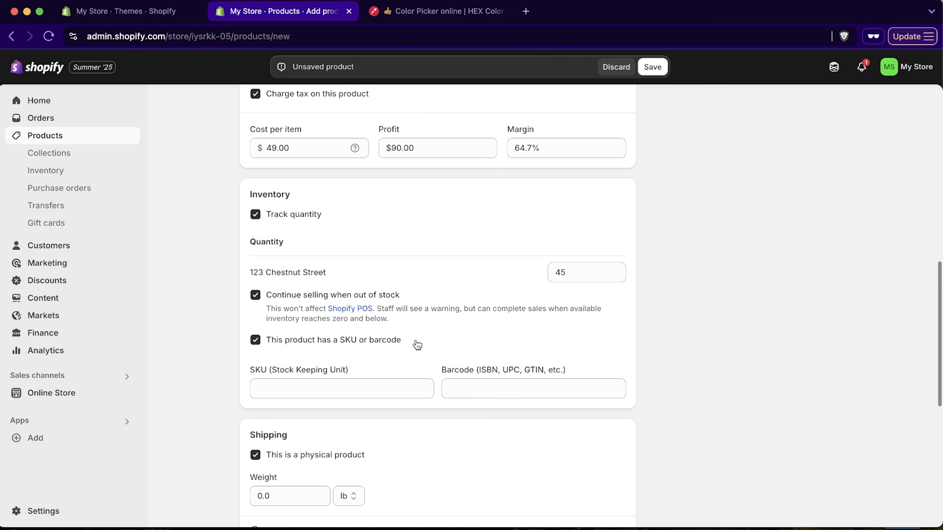
pyautogui.click(366, 382)
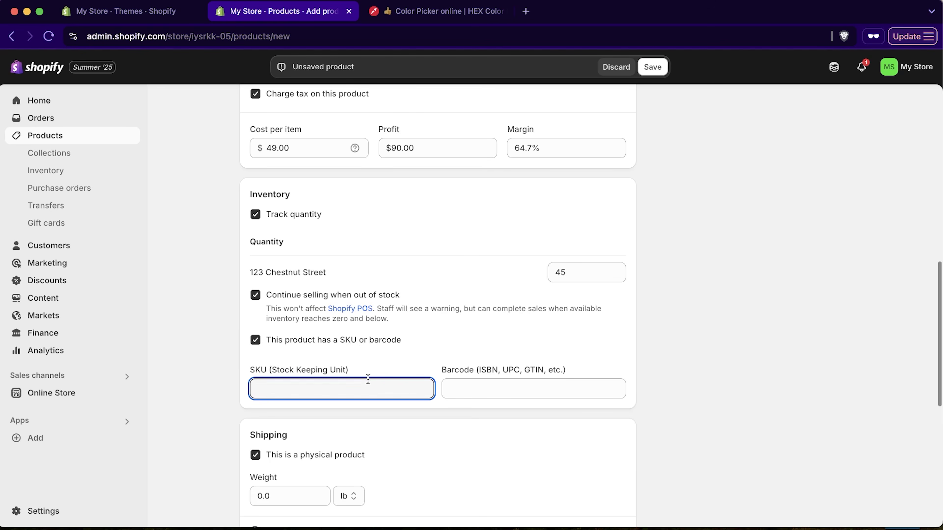
pyautogui.write('10001')
pyautogui.click(501, 360)
pyautogui.scroll(-2, 498, 372)
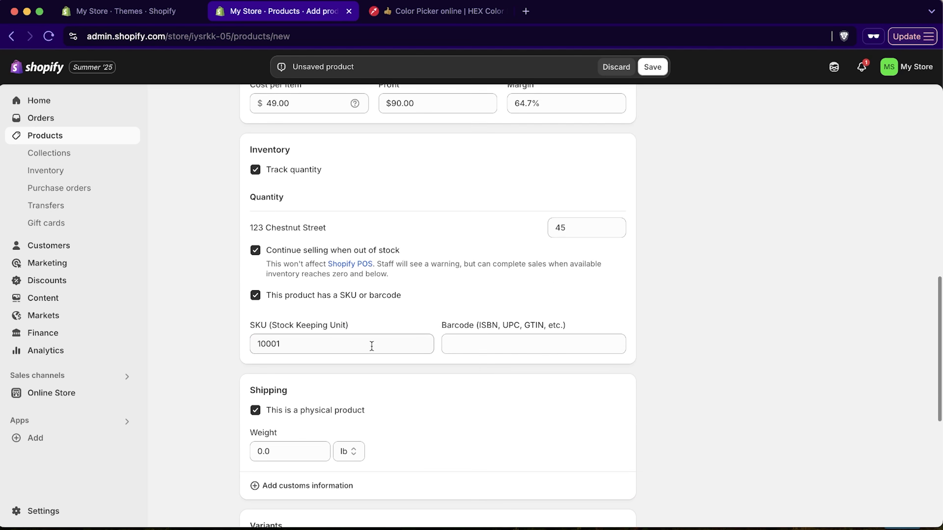
# Set the product's shipping weight to 4.0 lb.
pyautogui.scroll(-3, 424, 400)
pyautogui.click(287, 379)
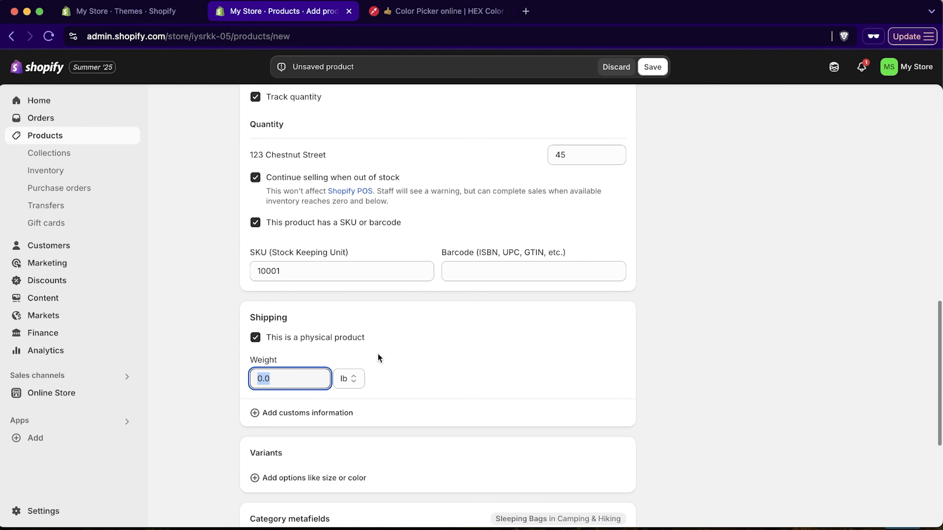
pyautogui.write('2')
pyautogui.press('BackSpace')
pyautogui.doubleClick(533, 363)
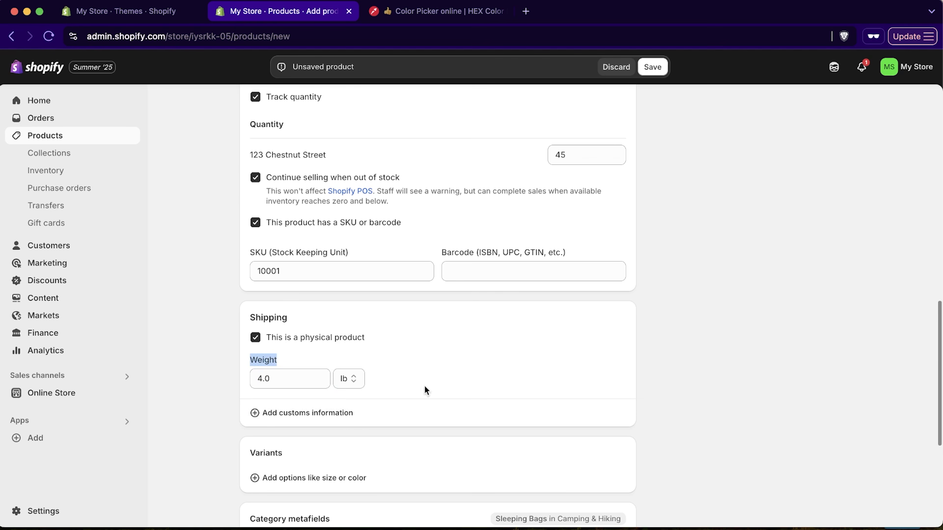
# Create a custom variant option named size with the values Tall and Regular.
pyautogui.scroll(-6, 462, 371)
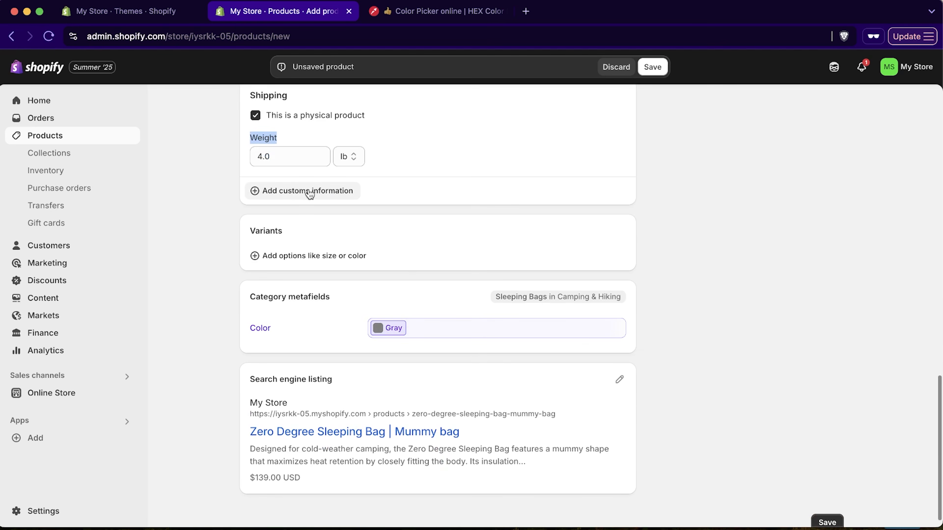
pyautogui.click(333, 263)
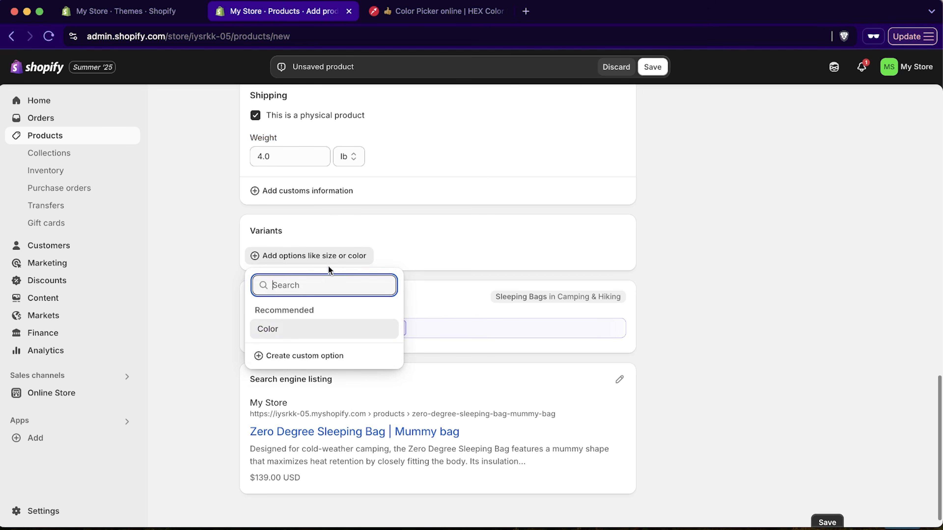
pyautogui.write('size')
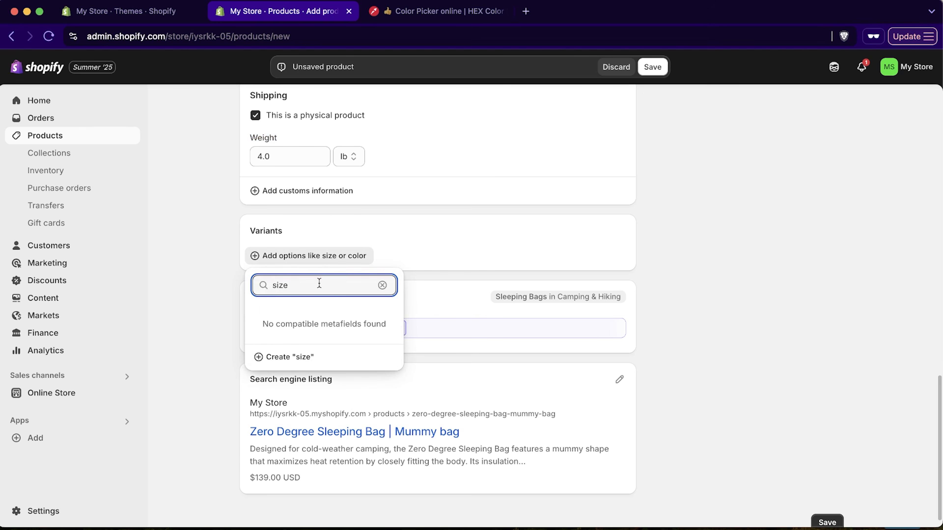
pyautogui.click(294, 357)
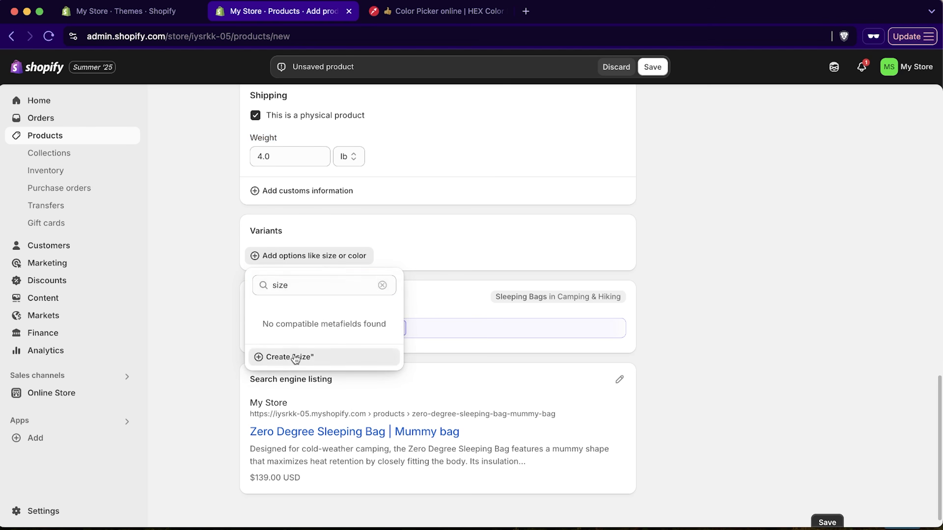
pyautogui.click(385, 328)
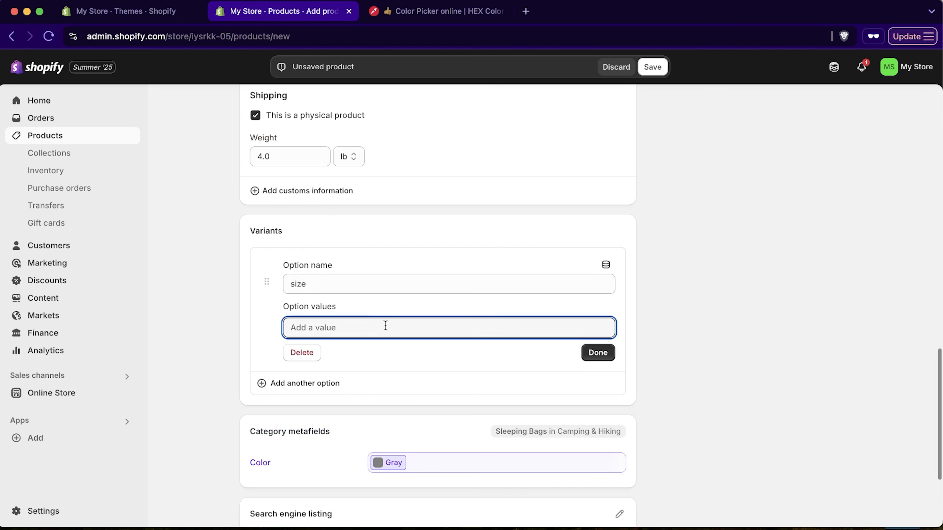
pyautogui.write('Tall')
pyautogui.press('Return')
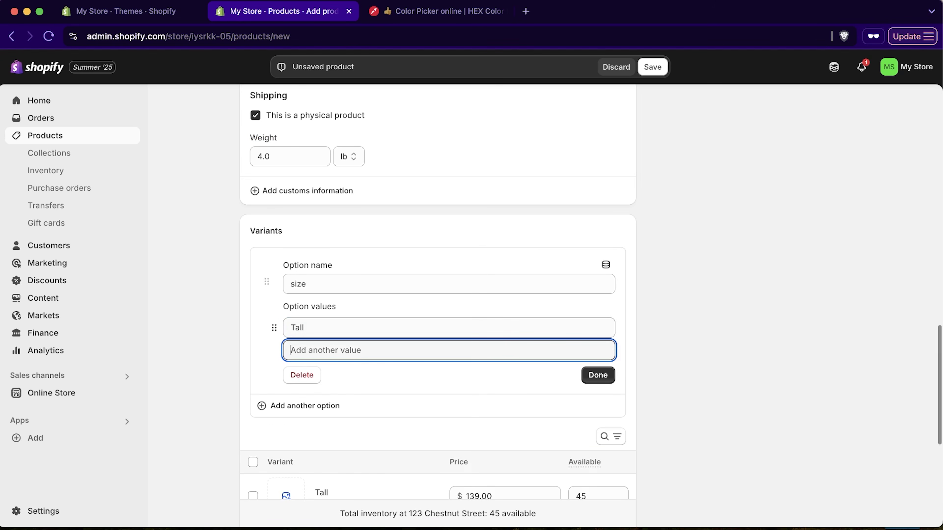
pyautogui.write('Regular')
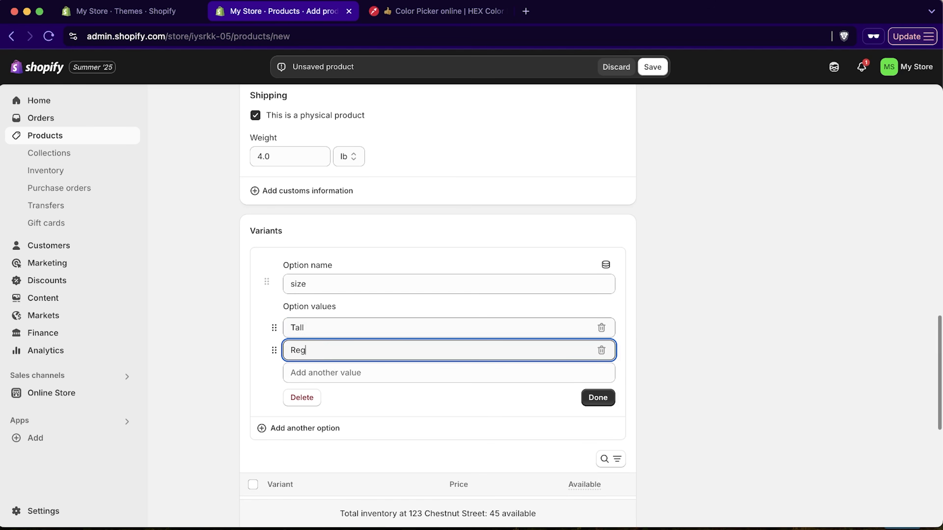
pyautogui.click(598, 398)
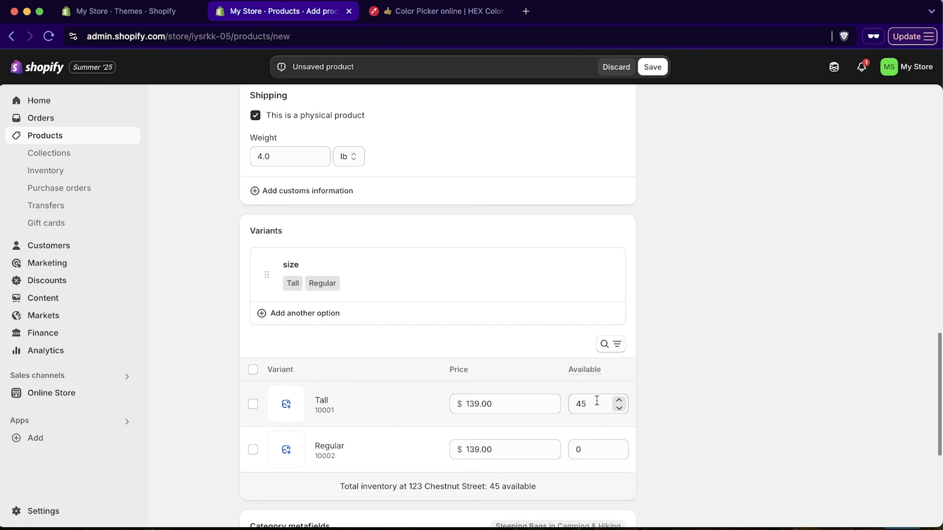
# Add a Color variant option with Gray, and include Blue and Beige as further values.
pyautogui.click(332, 315)
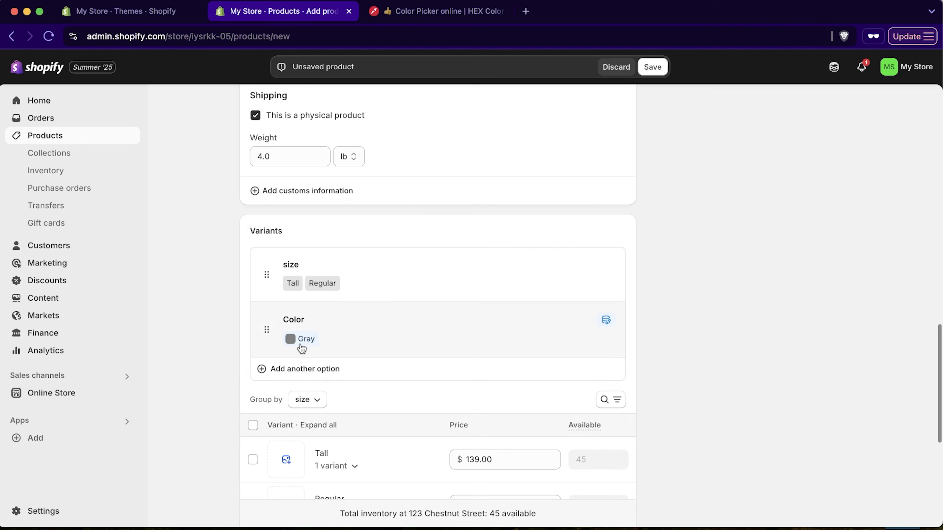
pyautogui.click(346, 340)
pyautogui.click(335, 381)
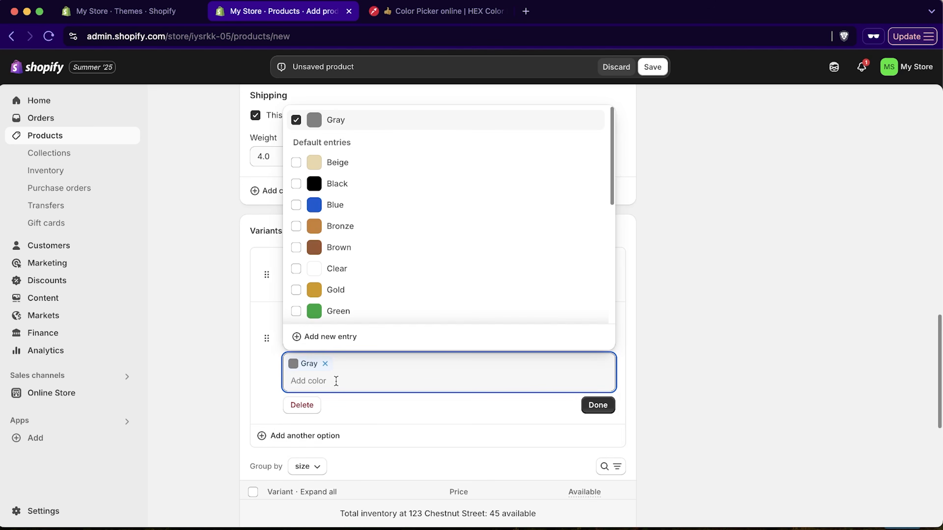
pyautogui.click(296, 205)
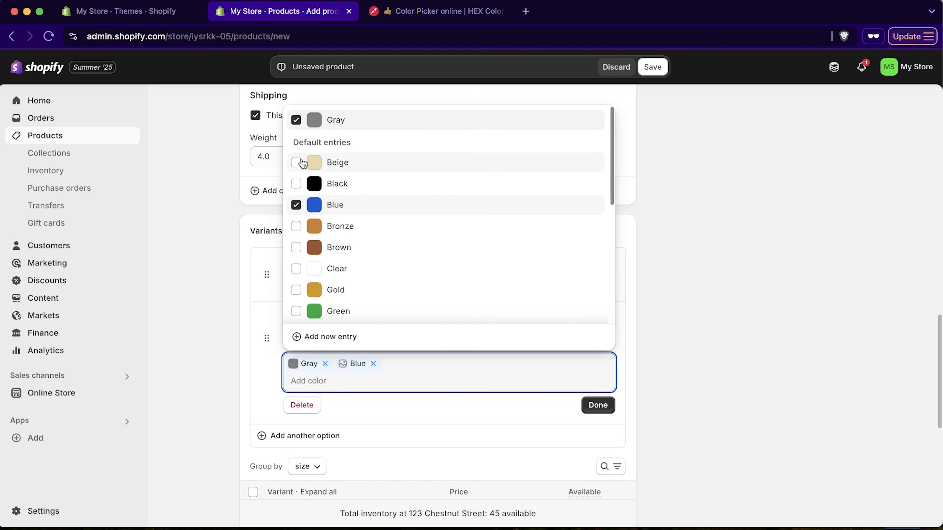
pyautogui.click(296, 163)
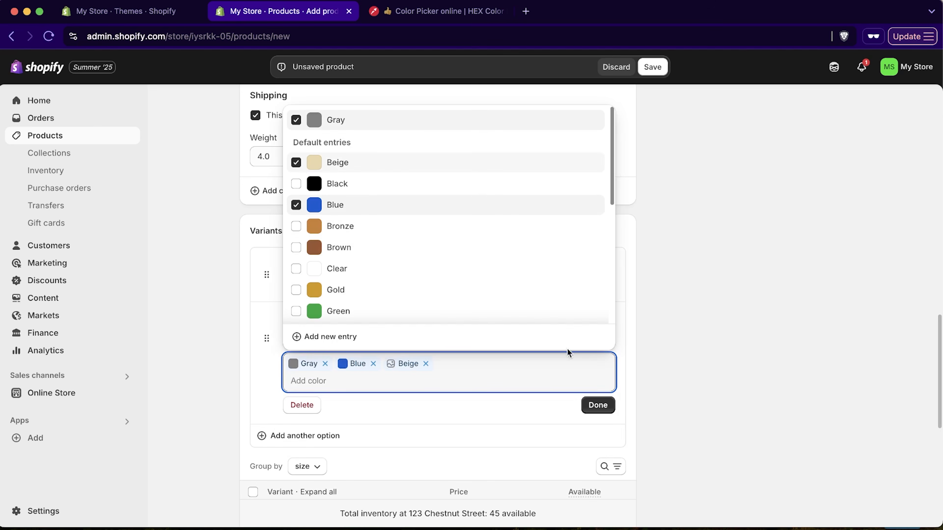
pyautogui.click(603, 407)
# Expand the Tall size group and set the price of its Beige variant to $139.50.
pyautogui.scroll(-3, 475, 397)
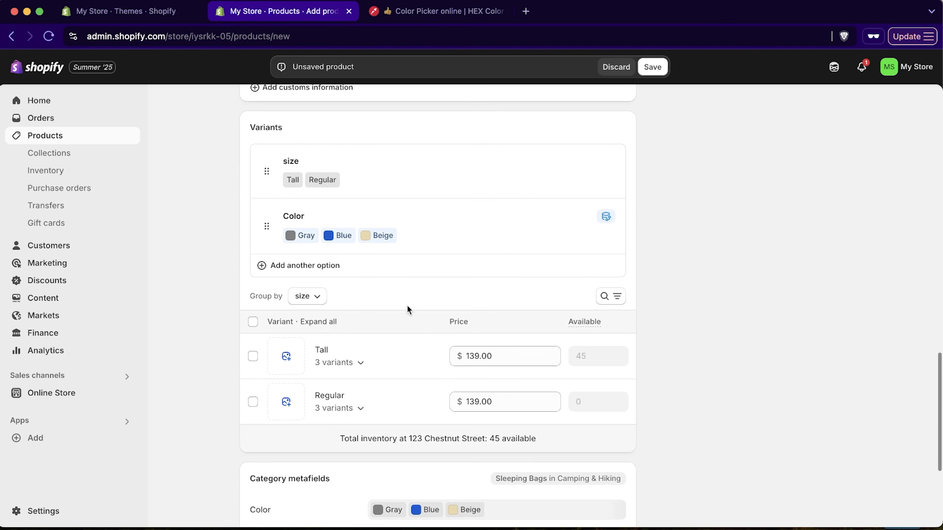
pyautogui.scroll(-1, 387, 415)
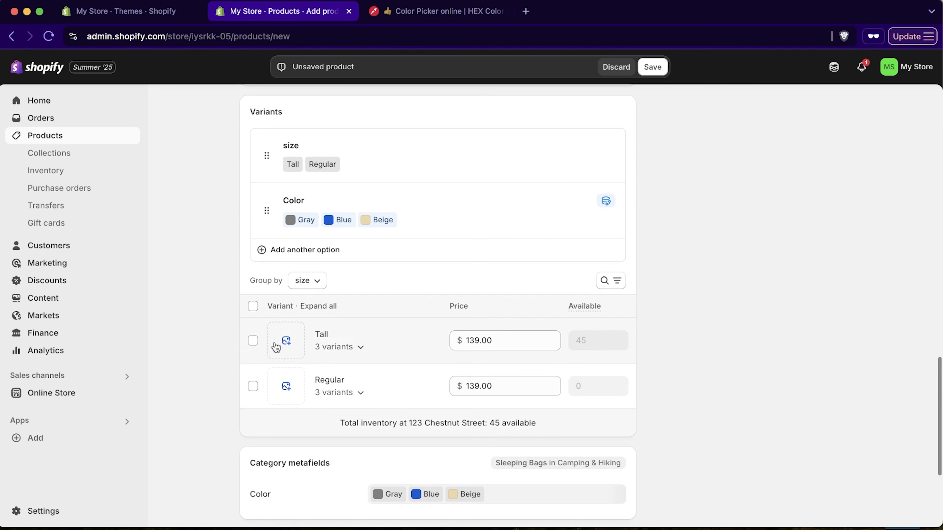
pyautogui.click(353, 349)
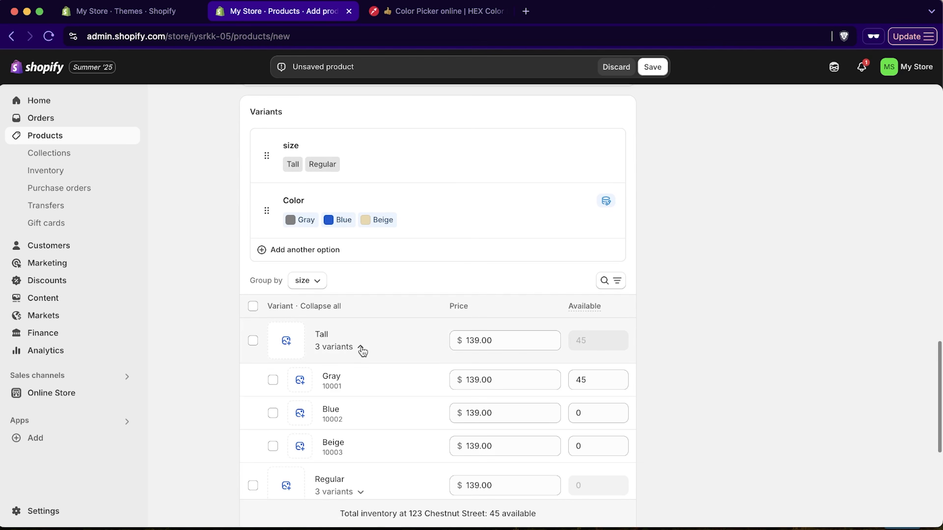
pyautogui.click(356, 348)
pyautogui.click(359, 350)
pyautogui.scroll(-5, 516, 371)
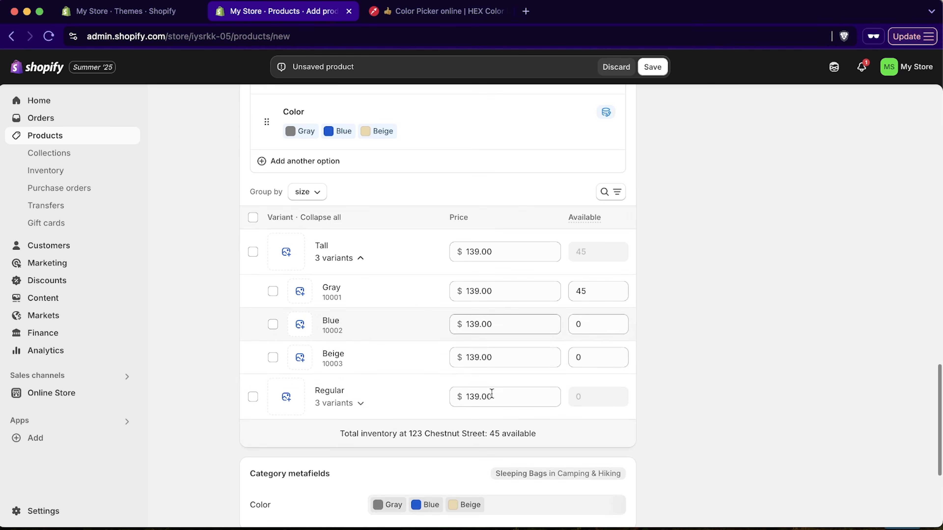
pyautogui.moveTo(467, 357); pyautogui.dragTo(475, 358)
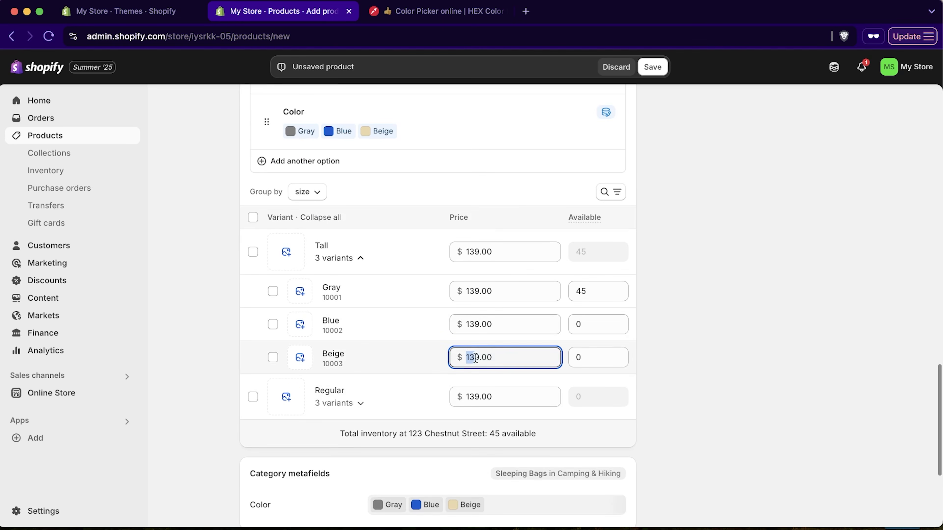
pyautogui.click(478, 357)
pyautogui.write('5')
pyautogui.press('BackSpace')
pyautogui.press('BackSpace')
pyautogui.write('5')
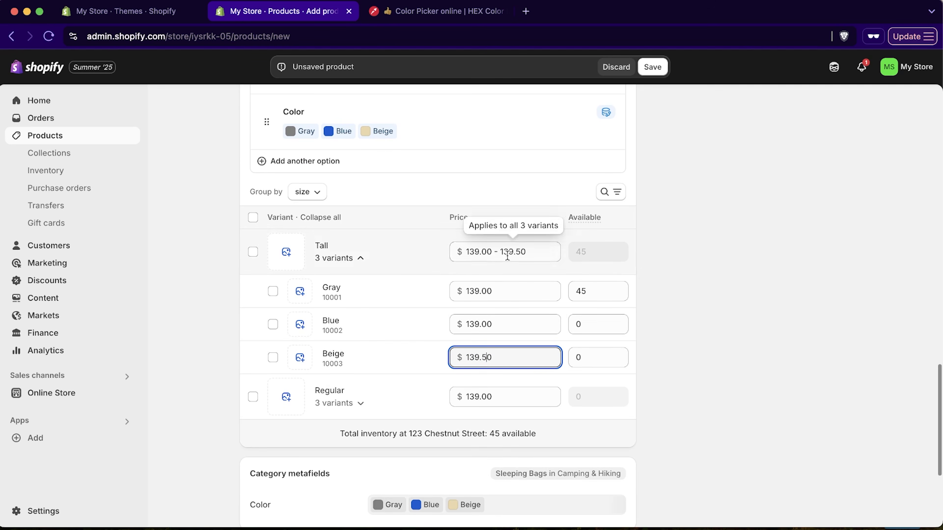
# Collapse the Tall group and set the price of all Regular size variants to $149.00.
pyautogui.click(359, 259)
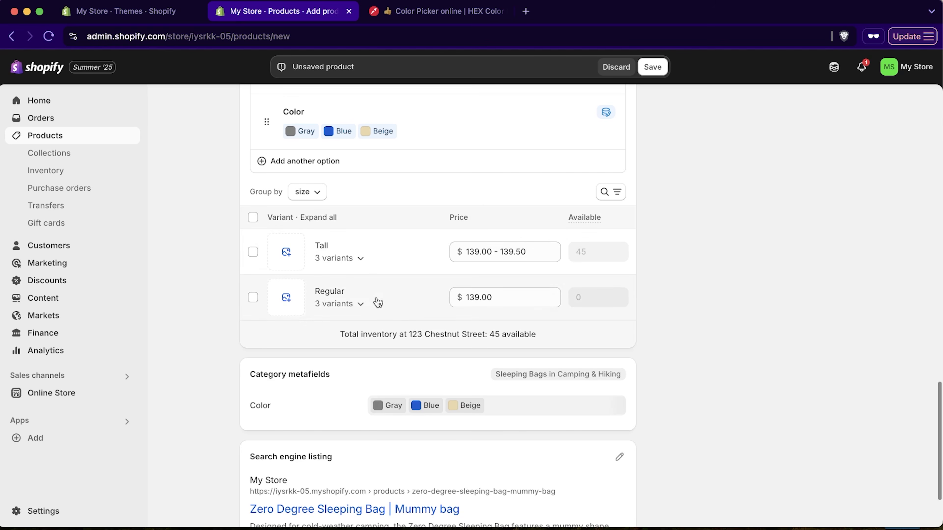
pyautogui.click(360, 305)
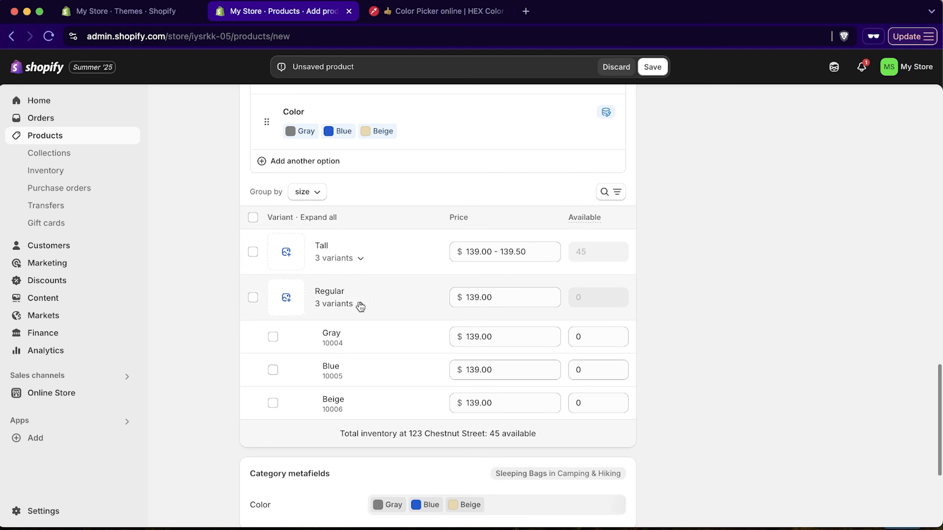
pyautogui.click(360, 304)
pyautogui.click(473, 297)
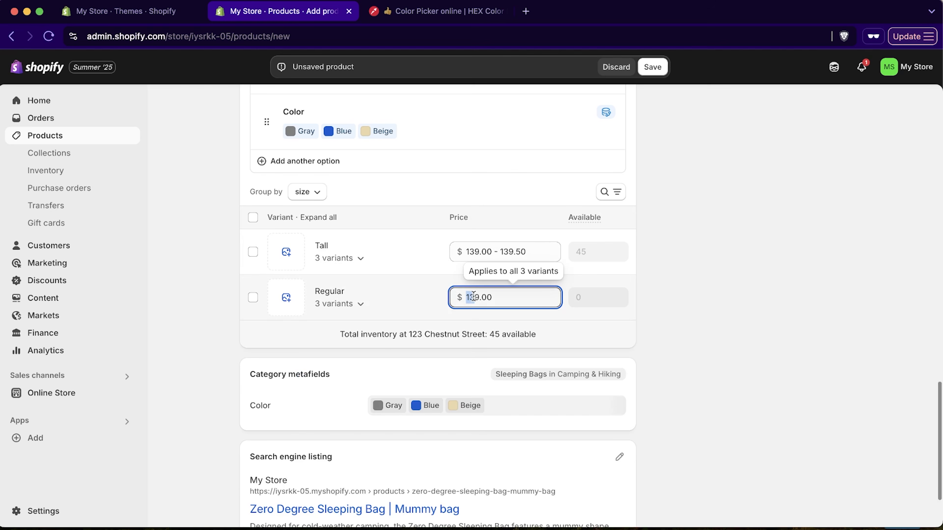
pyautogui.press('BackSpace')
pyautogui.write('4')
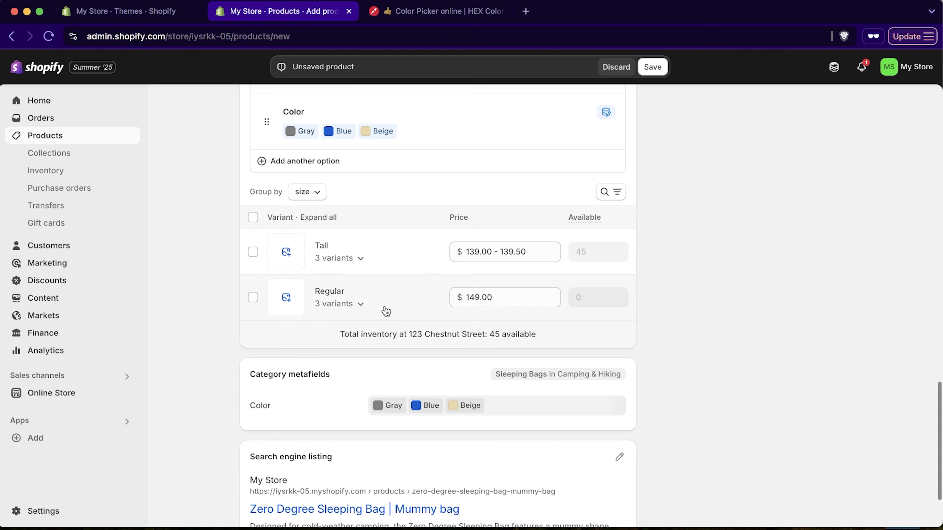
# Expand the Regular size group and open the Gray variant's available quantity for editing.
pyautogui.click(359, 304)
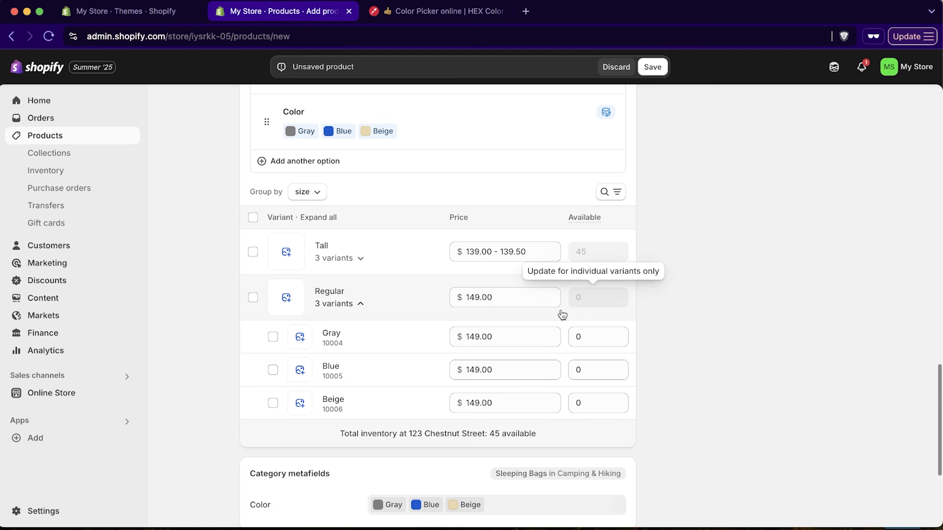
pyautogui.click(587, 328)
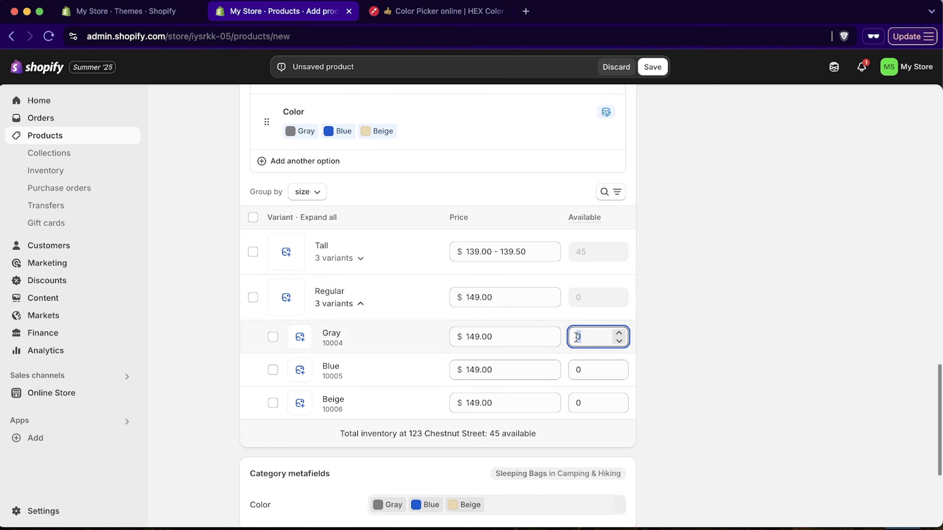
# Set the Regular size's available stock to 45 for Gray, 3 for Blue and 3 for Beige.
pyautogui.write('45')
pyautogui.click(575, 382)
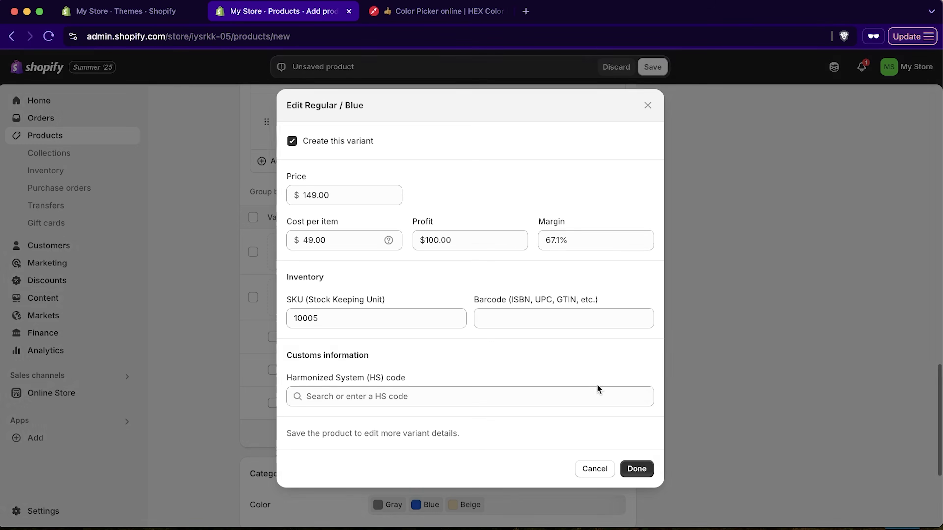
pyautogui.click(647, 106)
pyautogui.click(597, 364)
pyautogui.write('3')
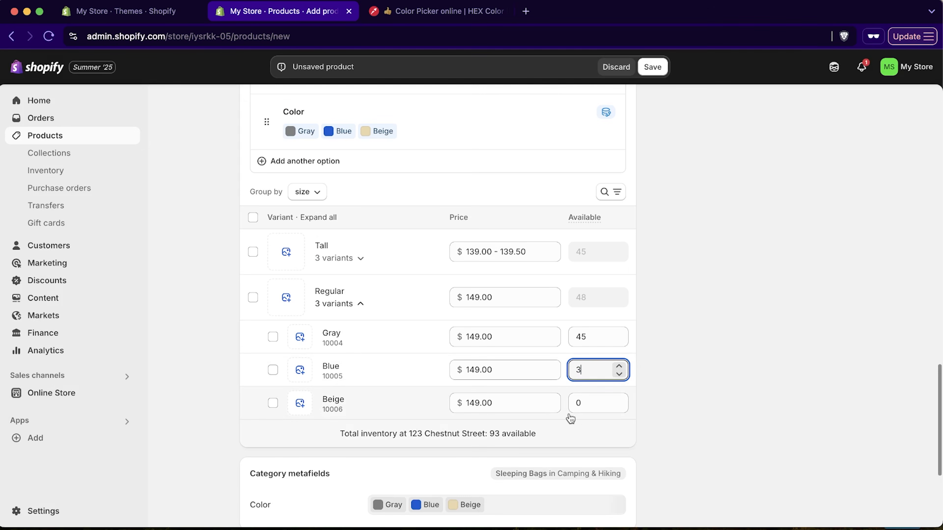
pyautogui.click(575, 402)
pyautogui.write('3')
# Set the Tall size's available stock to 3 for Blue and 3 for Beige, and collapse both size groups.
pyautogui.click(426, 273)
pyautogui.click(608, 323)
pyautogui.write('3')
pyautogui.click(593, 360)
pyautogui.write('3')
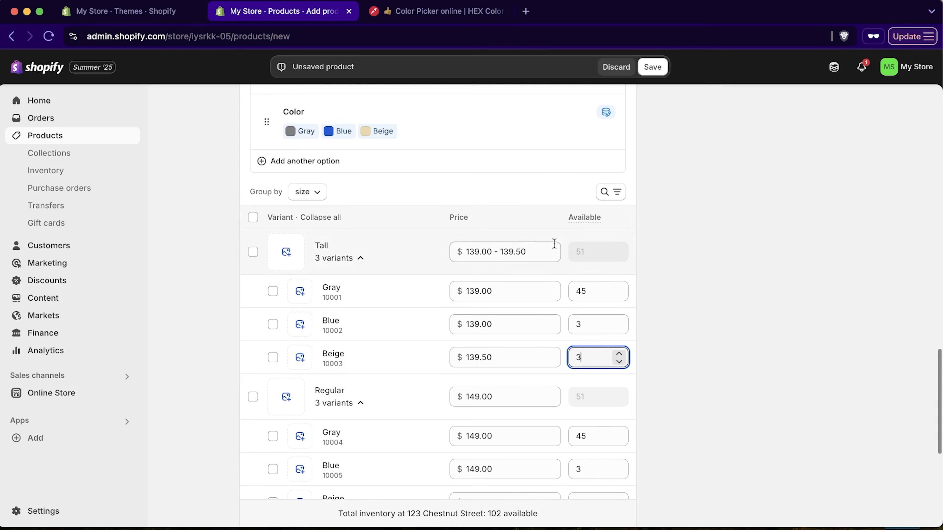
pyautogui.click(362, 259)
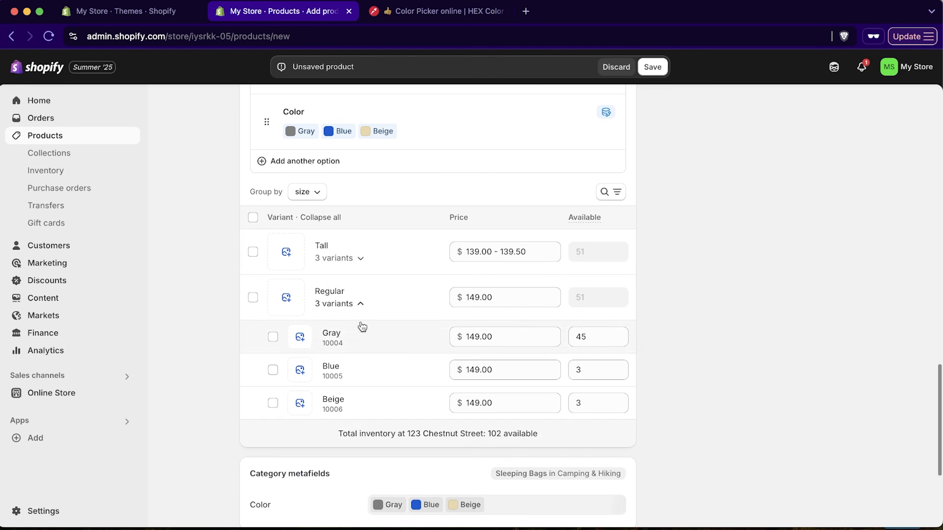
pyautogui.click(360, 303)
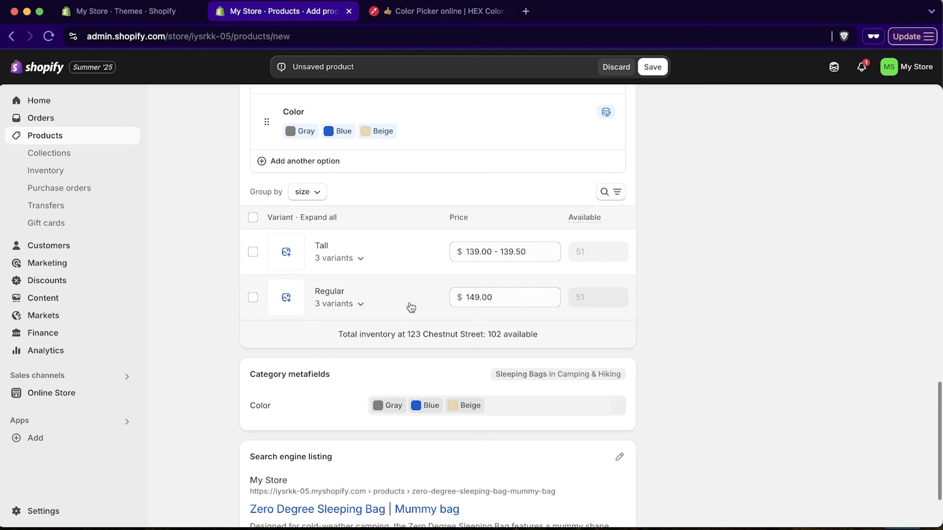
pyautogui.click(360, 304)
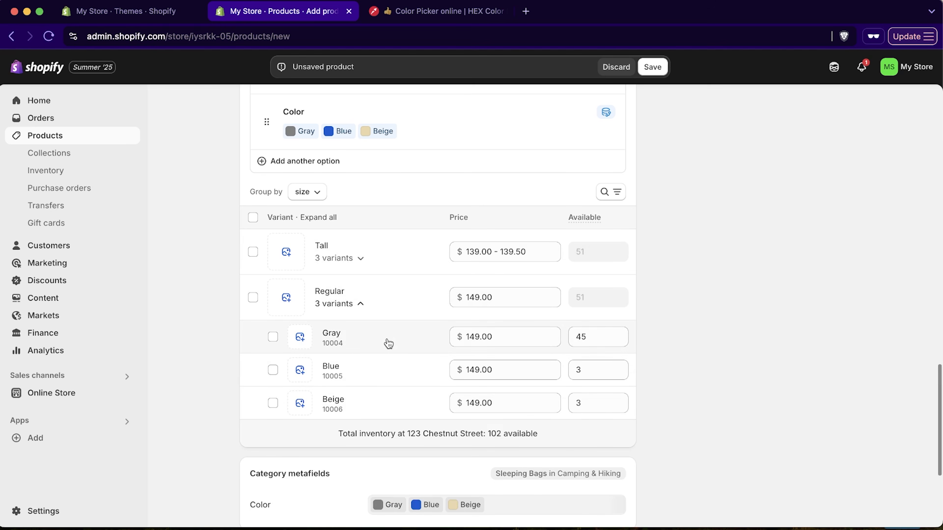
pyautogui.click(366, 303)
# Save the sleeping bag product and start adding another product from the product list.
pyautogui.scroll(-3, 520, 334)
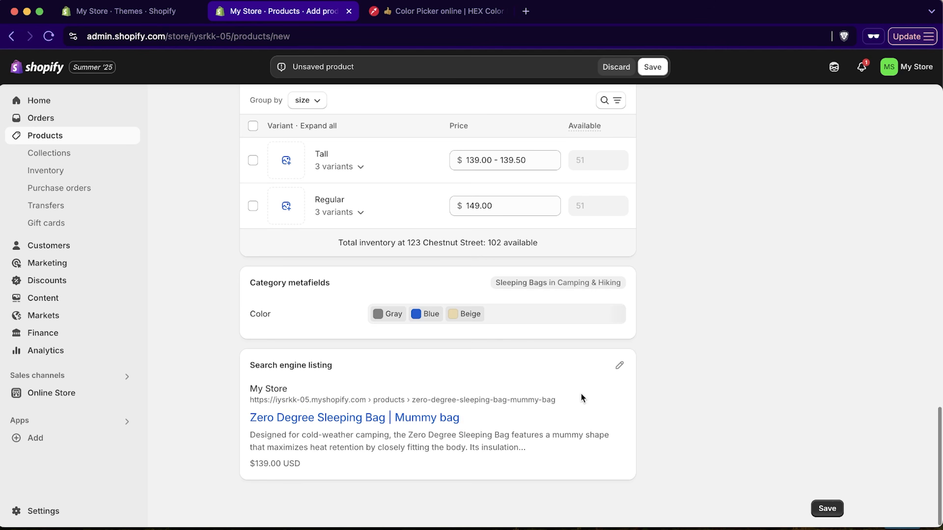
pyautogui.scroll(20, 582, 394)
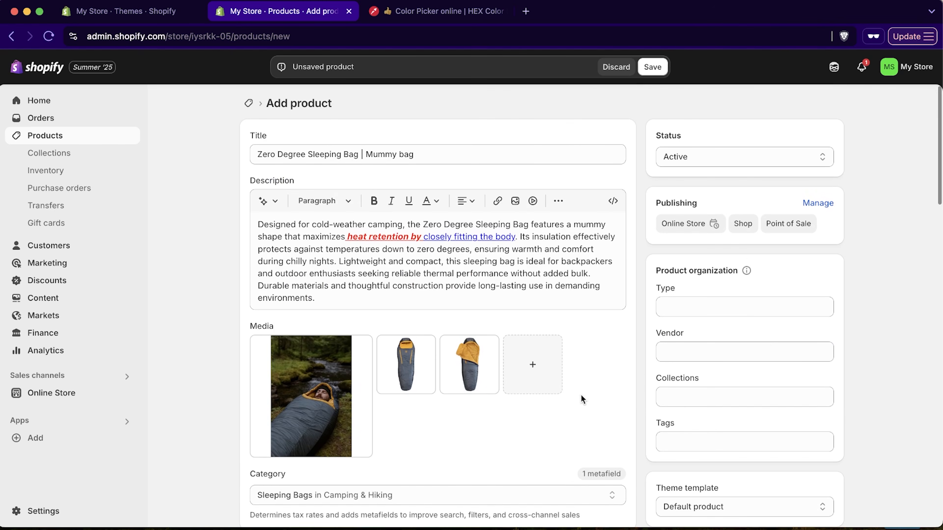
pyautogui.click(653, 69)
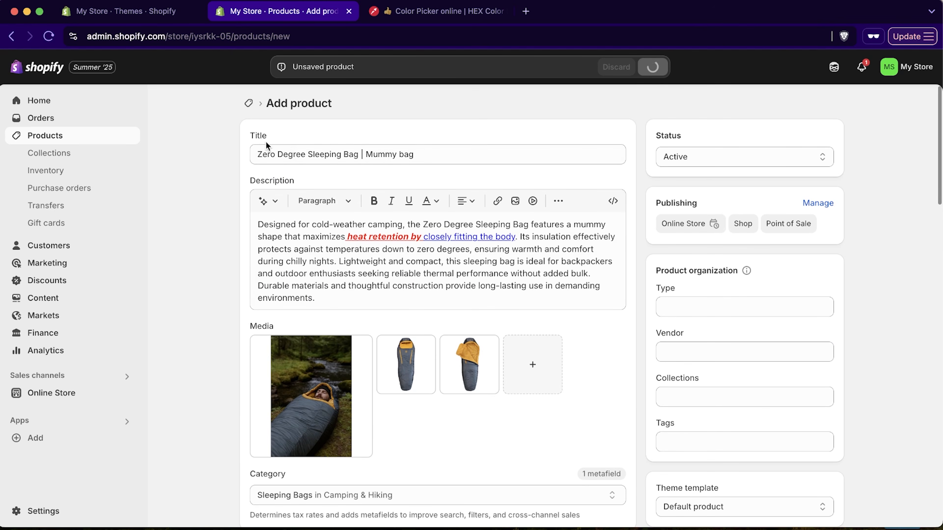
pyautogui.click(99, 137)
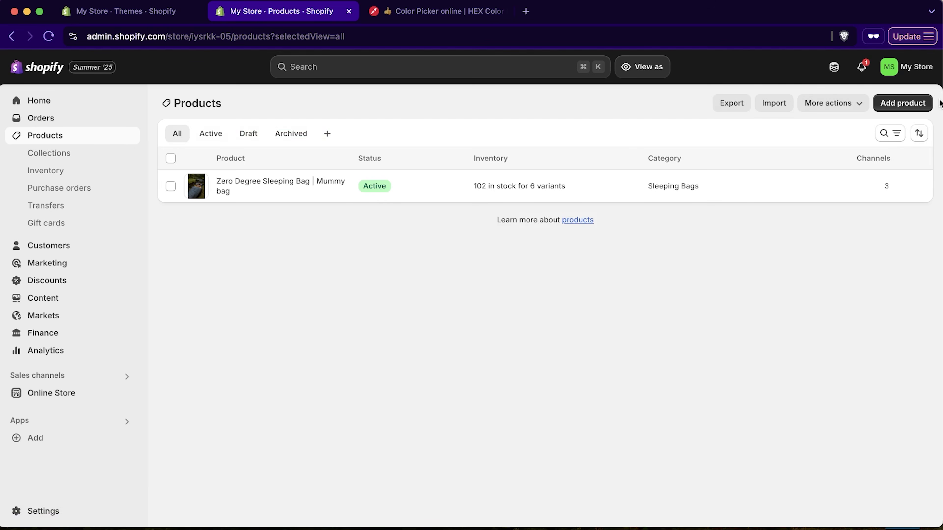
pyautogui.click(903, 103)
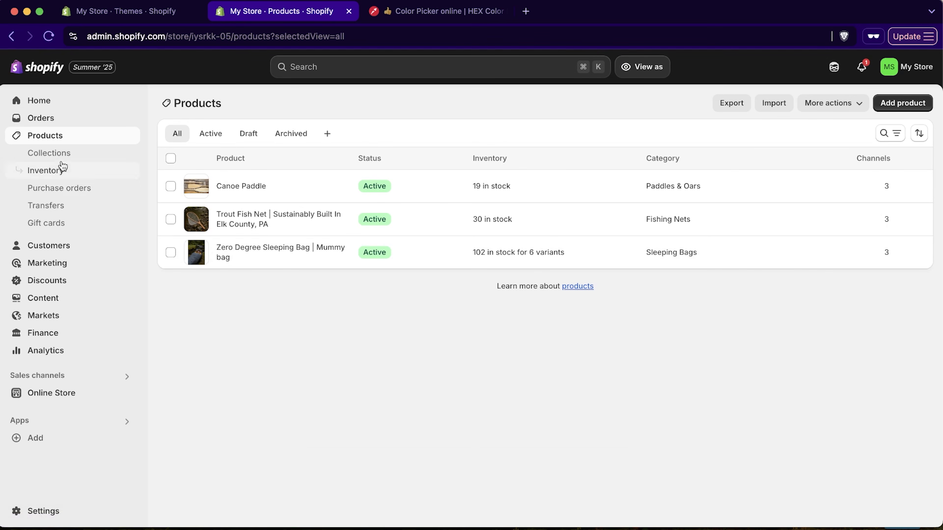
# Start a new collection titled "Going Fishing" with the description "a collection of fishing products".
pyautogui.click(53, 158)
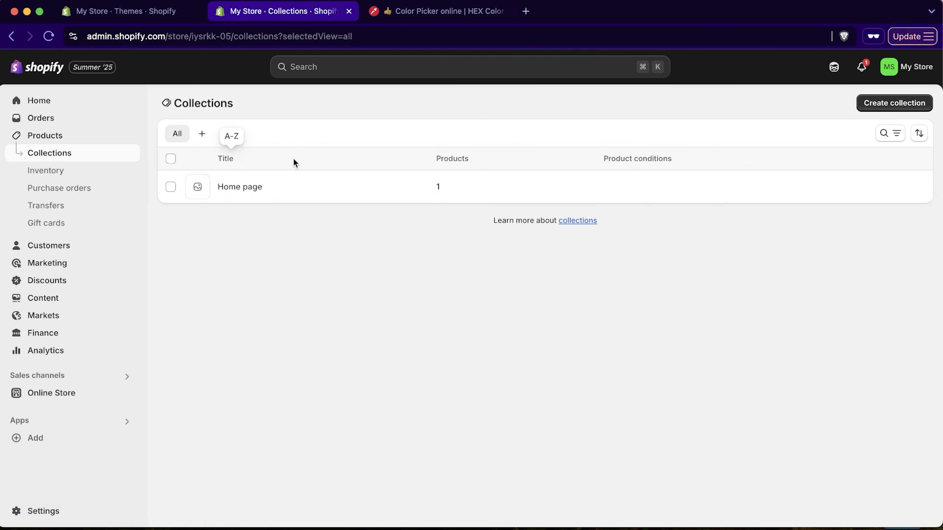
pyautogui.click(864, 103)
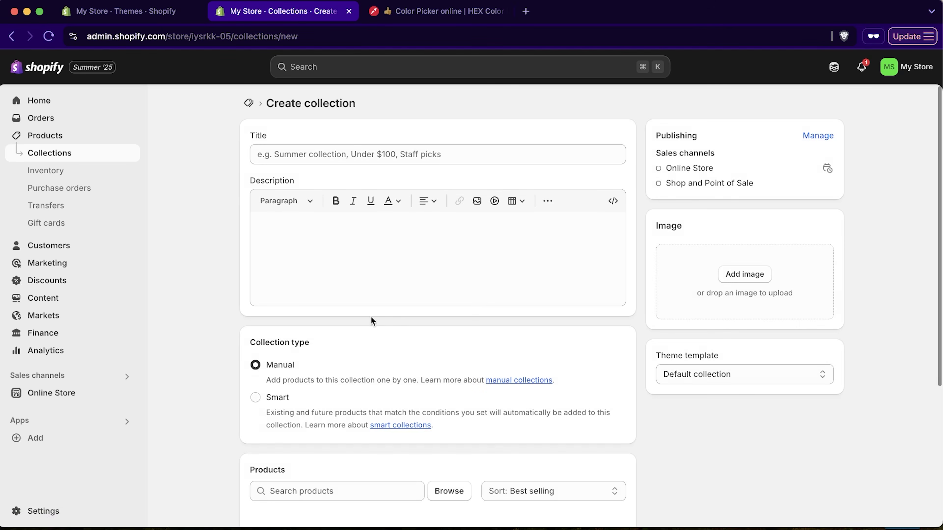
pyautogui.click(343, 153)
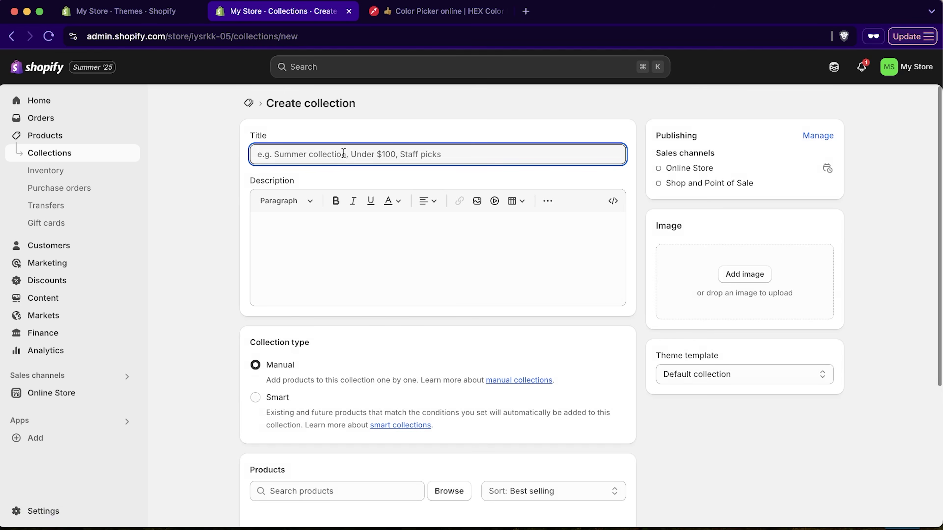
pyautogui.write('Going Fishing')
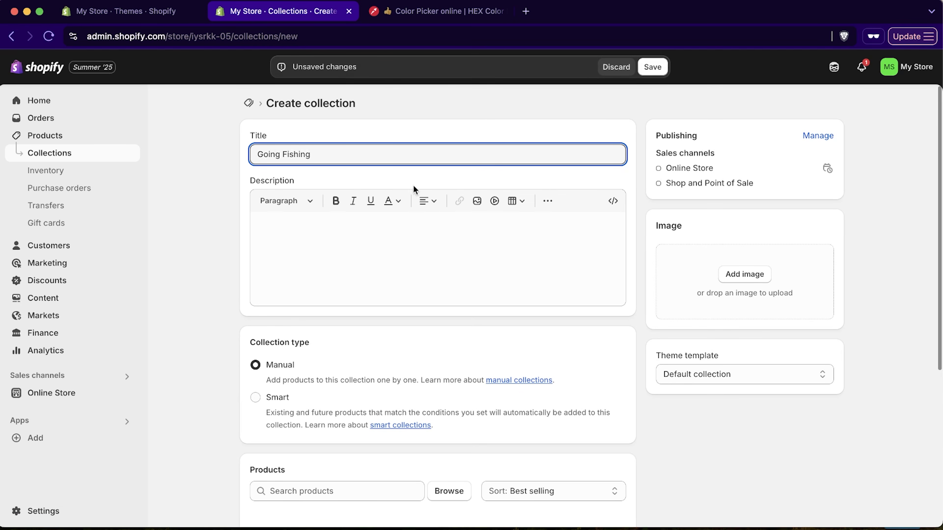
pyautogui.click(436, 239)
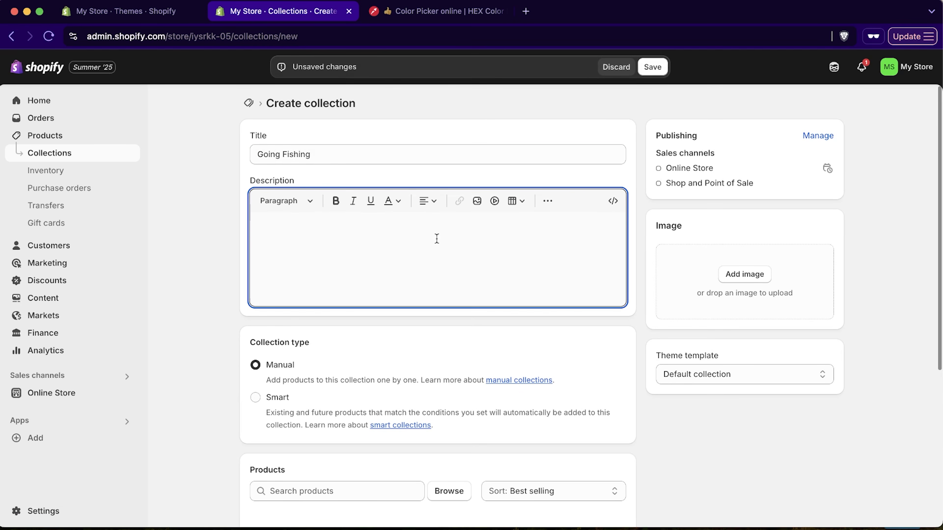
# Add the Trout Fish Net and Canoe Paddle products to the manual collection.
pyautogui.scroll(-5, 482, 333)
pyautogui.click(451, 314)
pyautogui.click(291, 246)
pyautogui.click(292, 277)
pyautogui.click(638, 422)
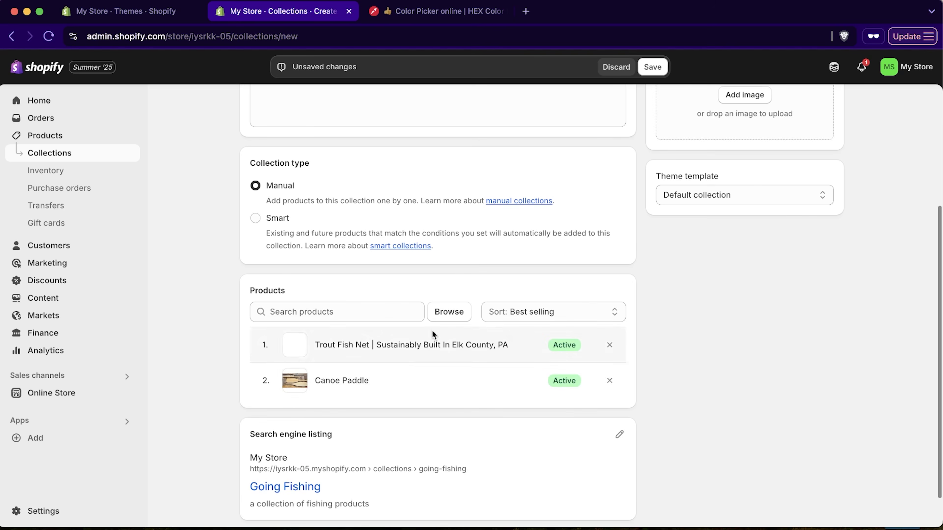
# Upload the skyline picture as the Going Fishing collection's image and save the collection.
pyautogui.scroll(-2, 483, 357)
pyautogui.scroll(6, 431, 320)
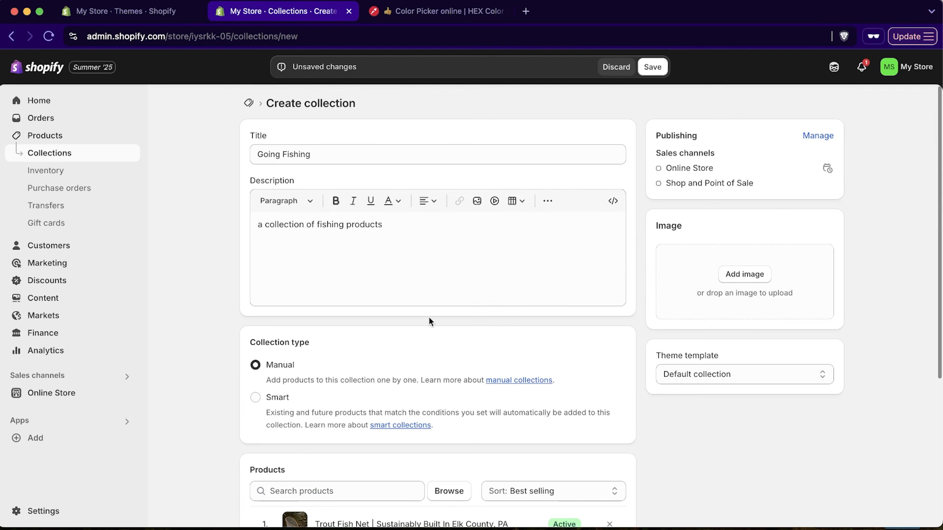
pyautogui.scroll(-1, 506, 253)
pyautogui.scroll(1, 505, 253)
pyautogui.click(758, 276)
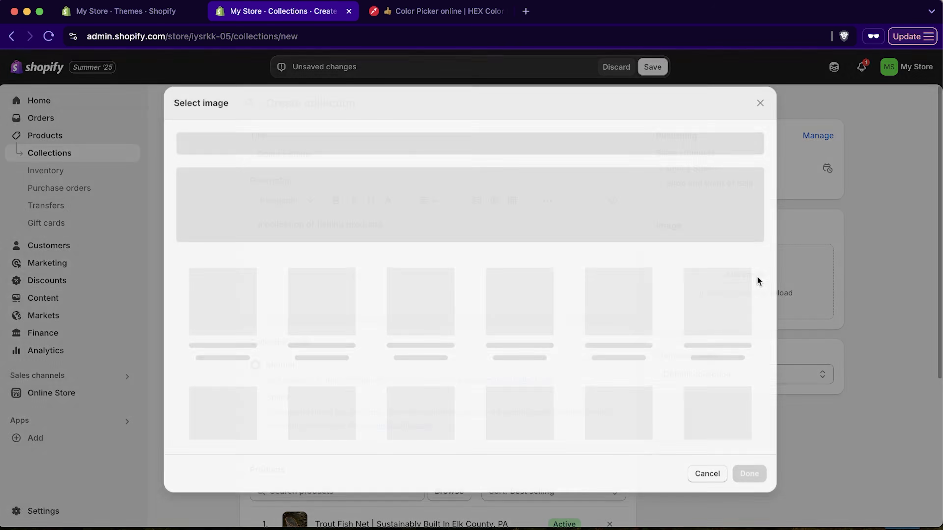
pyautogui.click(471, 218)
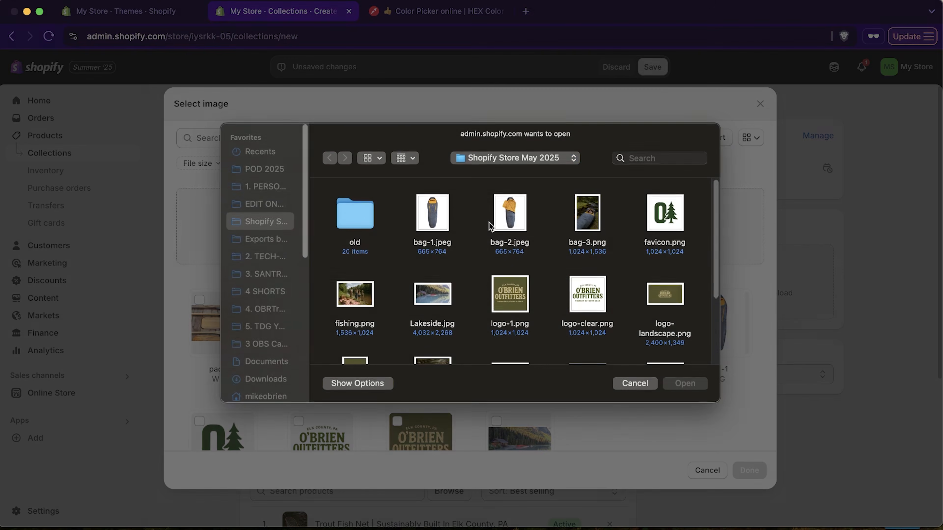
pyautogui.scroll(-2, 426, 266)
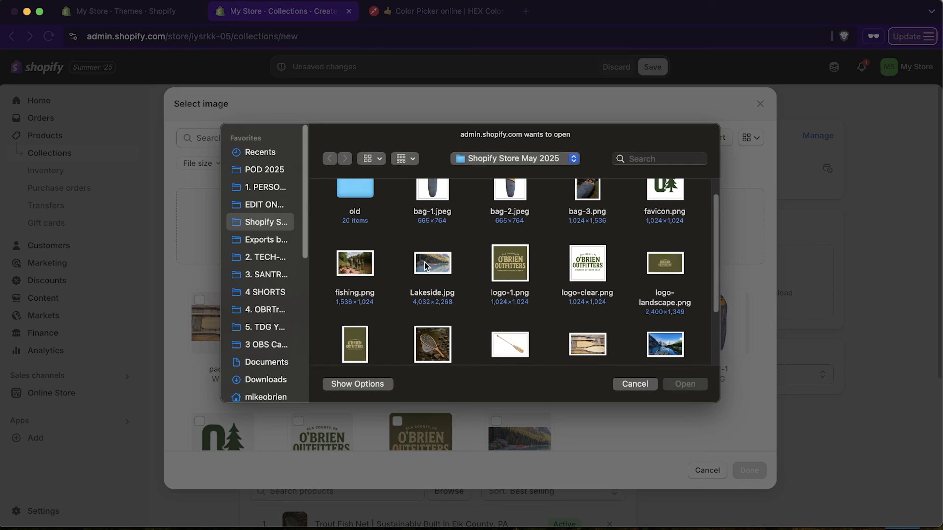
pyautogui.scroll(-1, 499, 303)
pyautogui.doubleClick(665, 333)
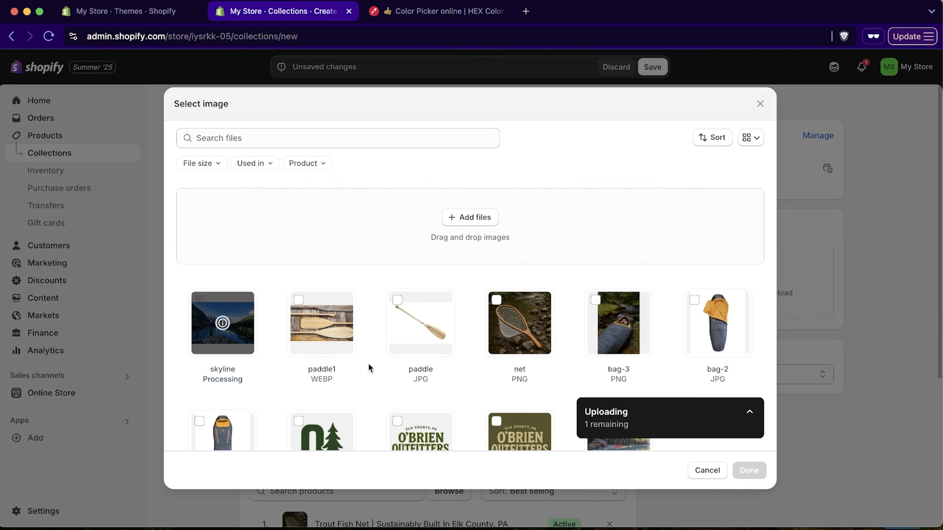
pyautogui.click(756, 466)
pyautogui.click(660, 73)
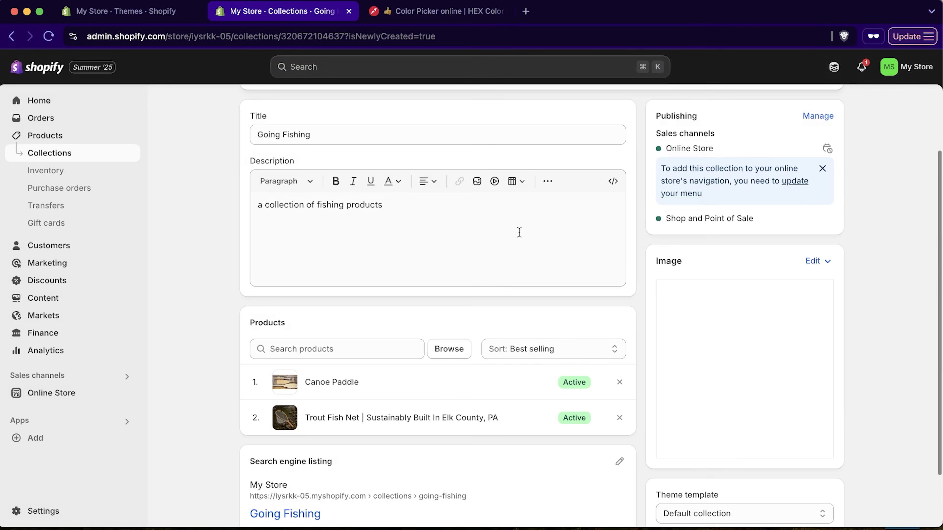
# Start another collection titled "Under $100" with the description "all of our best products which are less than $100 - great gift ideas!".
pyautogui.click(115, 153)
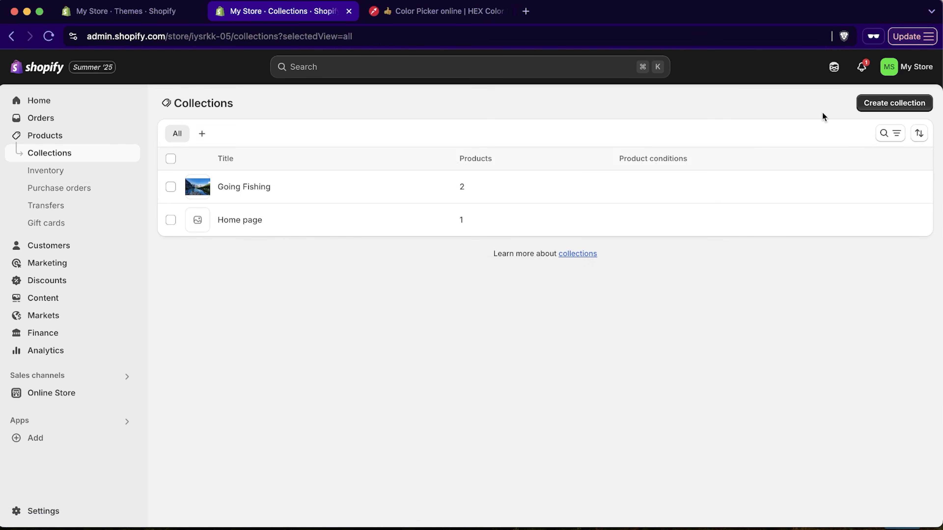
pyautogui.click(902, 105)
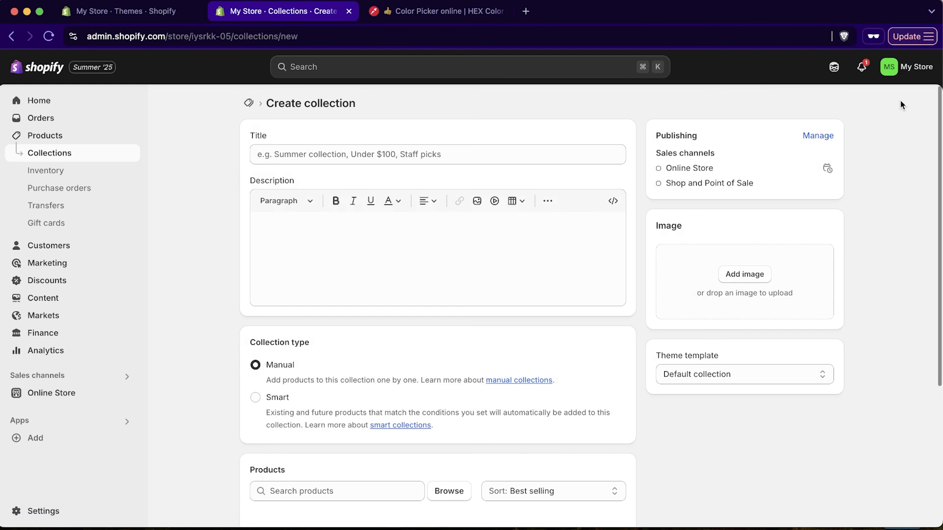
pyautogui.click(467, 159)
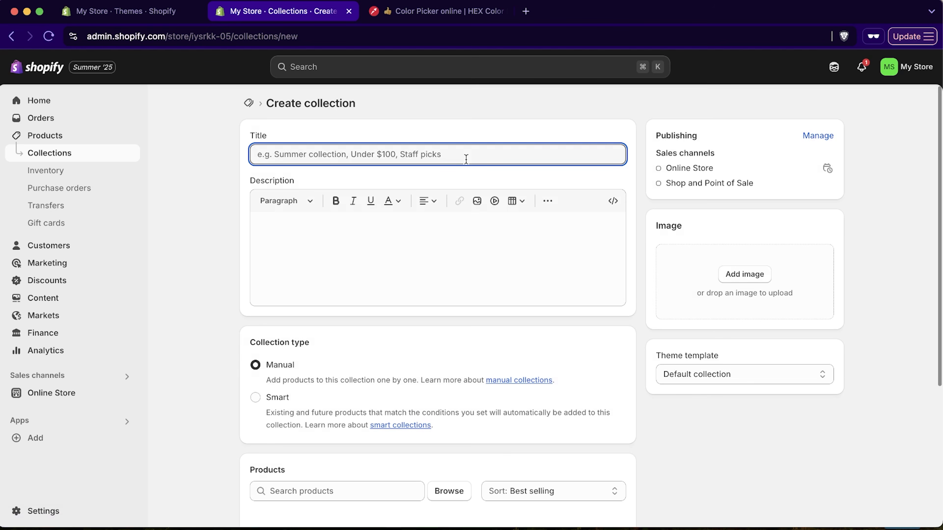
pyautogui.write('Under $100')
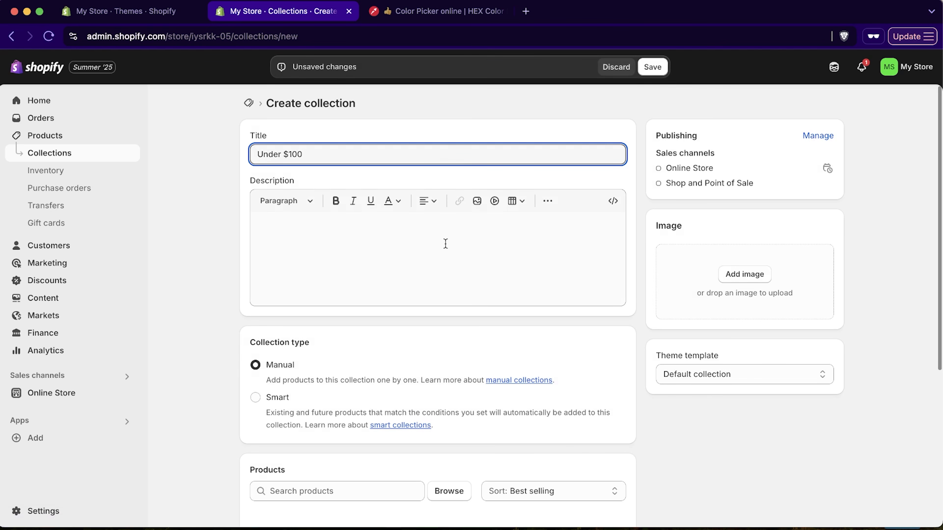
pyautogui.click(446, 243)
pyautogui.write('all of o')
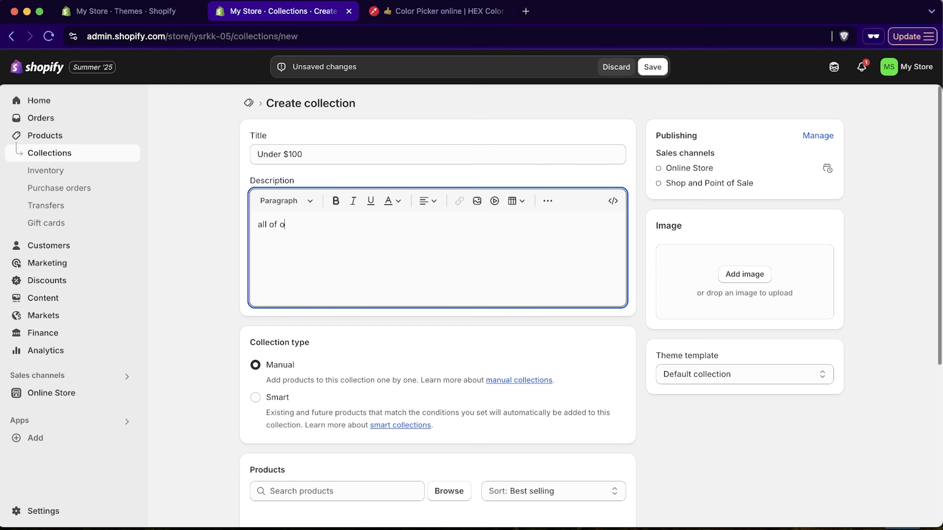
pyautogui.write('ur best products which are less than $100 - great gift ideas!')
# Make the Under $100 collection smart with the condition that the price is less than $100.
pyautogui.click(264, 400)
pyautogui.scroll(-5, 387, 370)
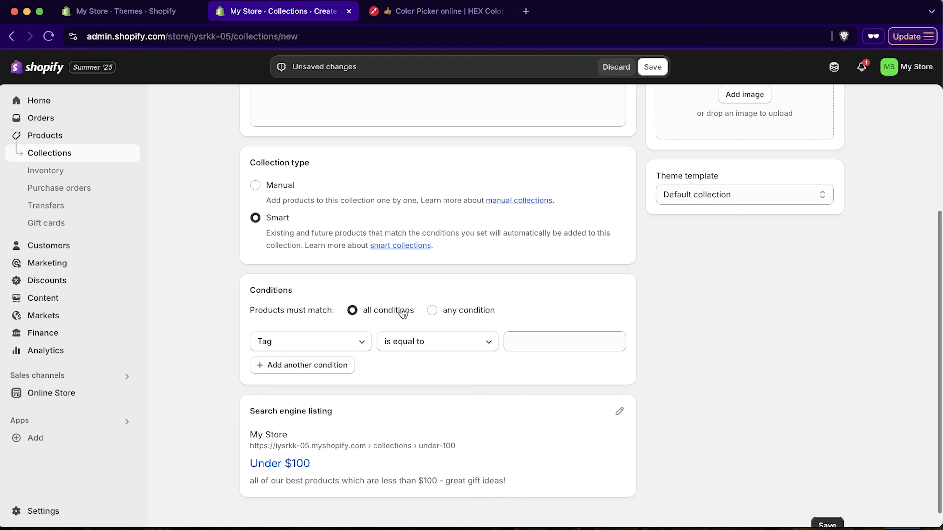
pyautogui.click(337, 345)
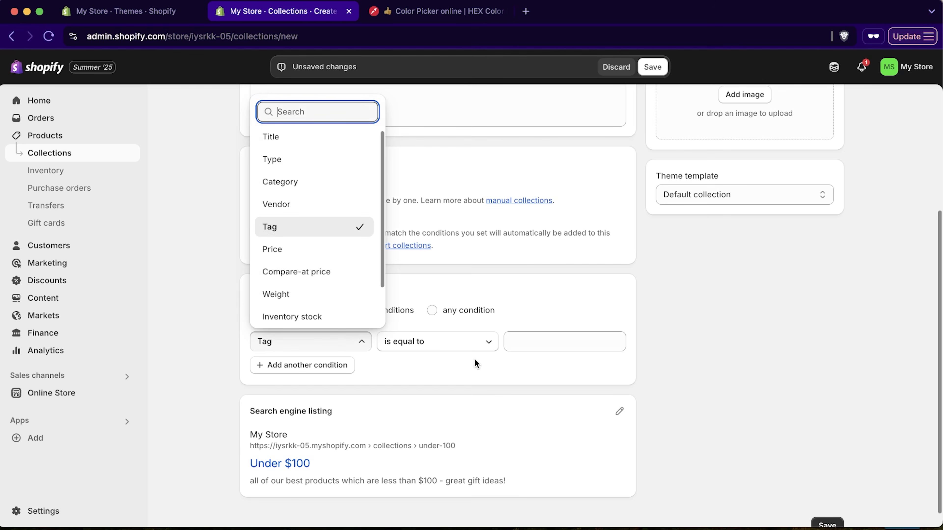
pyautogui.click(288, 254)
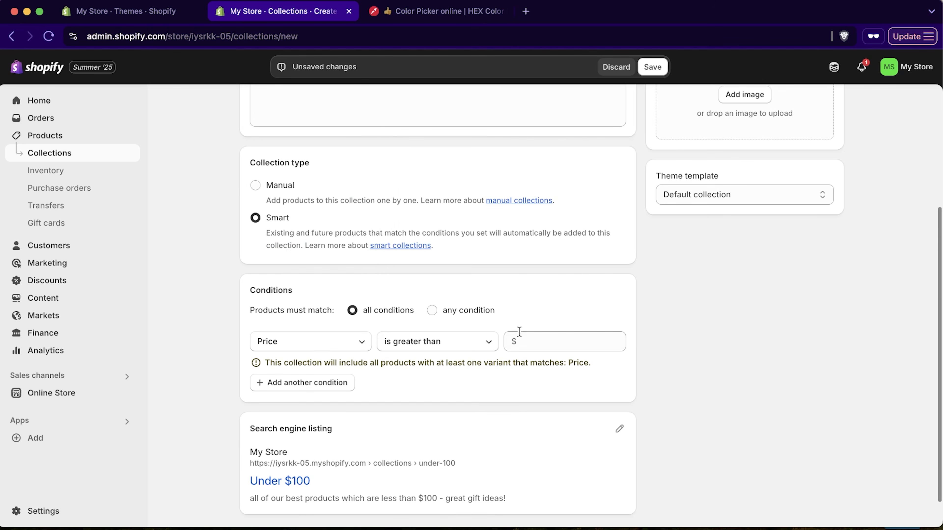
pyautogui.click(453, 342)
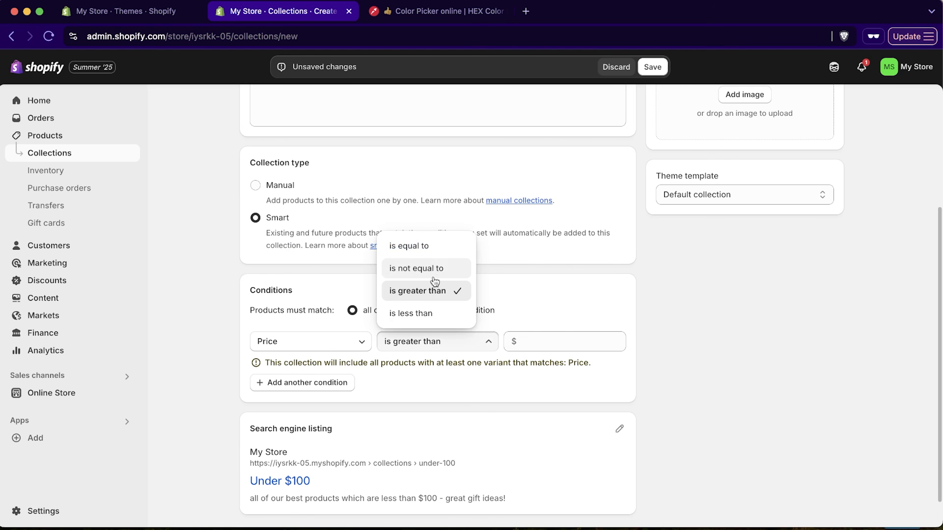
pyautogui.click(433, 314)
pyautogui.click(547, 345)
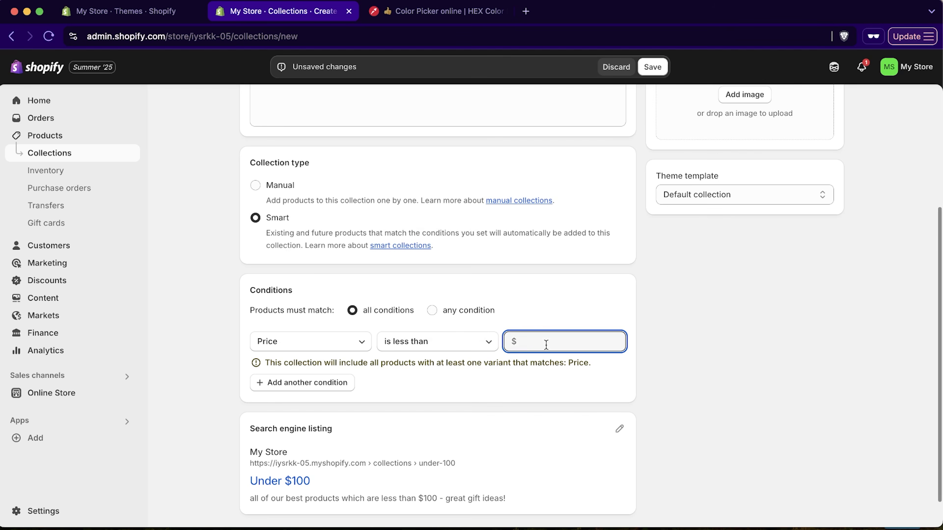
pyautogui.write('100')
pyautogui.click(532, 375)
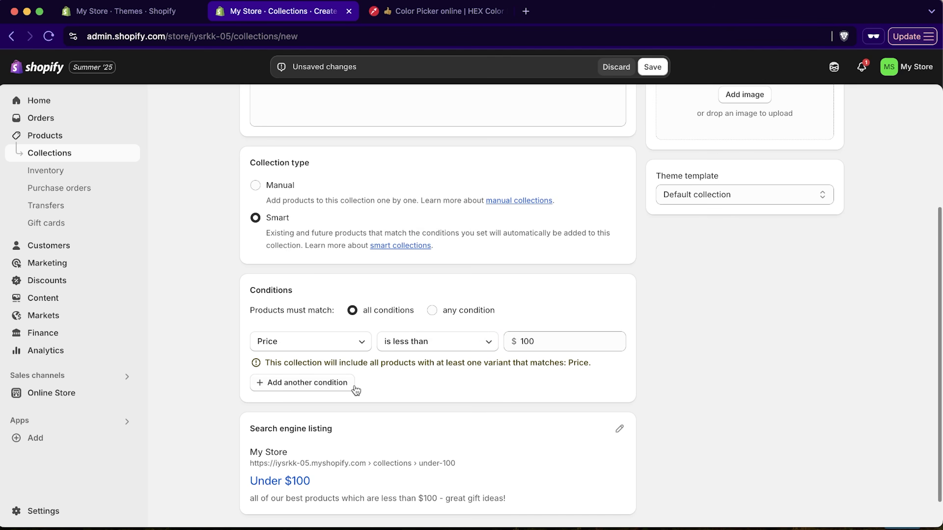
# Add a second condition to the Under $100 collection requiring inventory stock to be greater than 0.
pyautogui.click(344, 386)
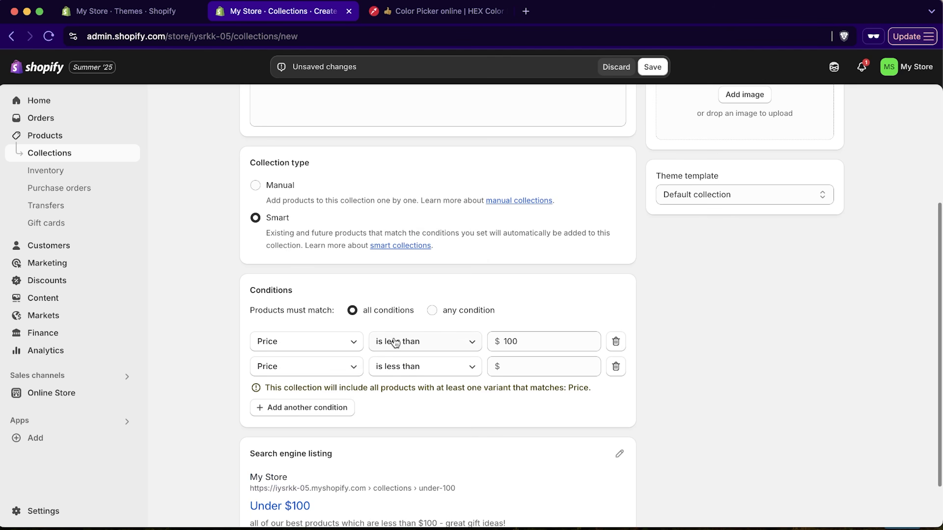
pyautogui.click(352, 366)
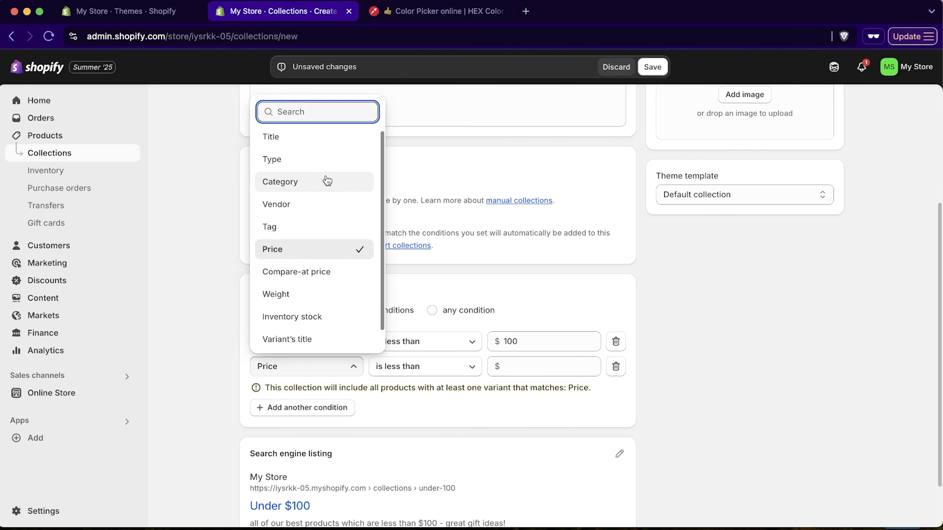
pyautogui.click(309, 317)
pyautogui.click(405, 368)
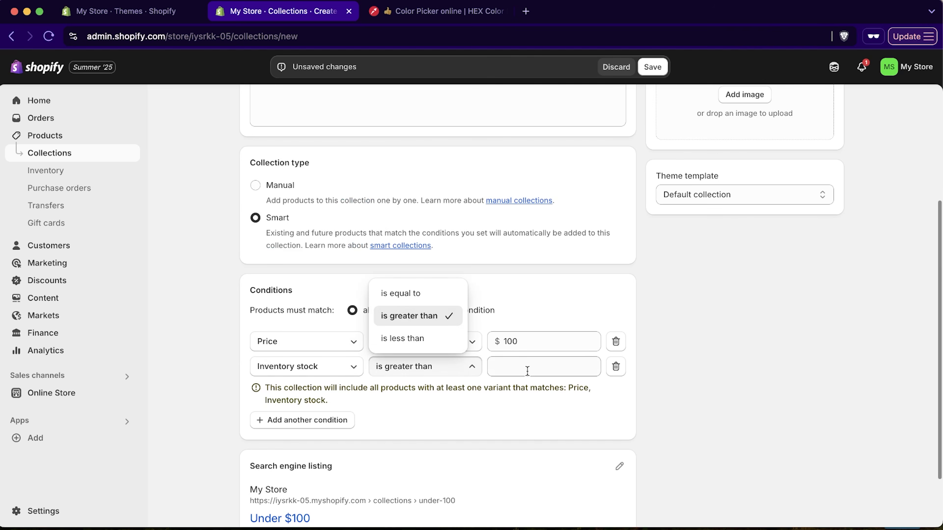
pyautogui.click(527, 371)
pyautogui.click(528, 370)
pyautogui.click(525, 388)
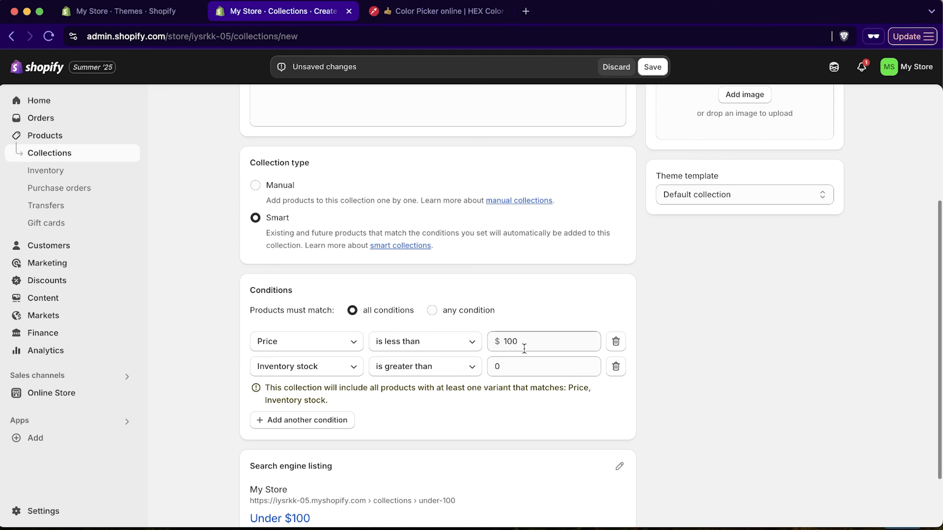
# Upload fishing.png as the Under $100 collection's image and save the collection.
pyautogui.scroll(-1, 532, 390)
pyautogui.scroll(-2, 532, 390)
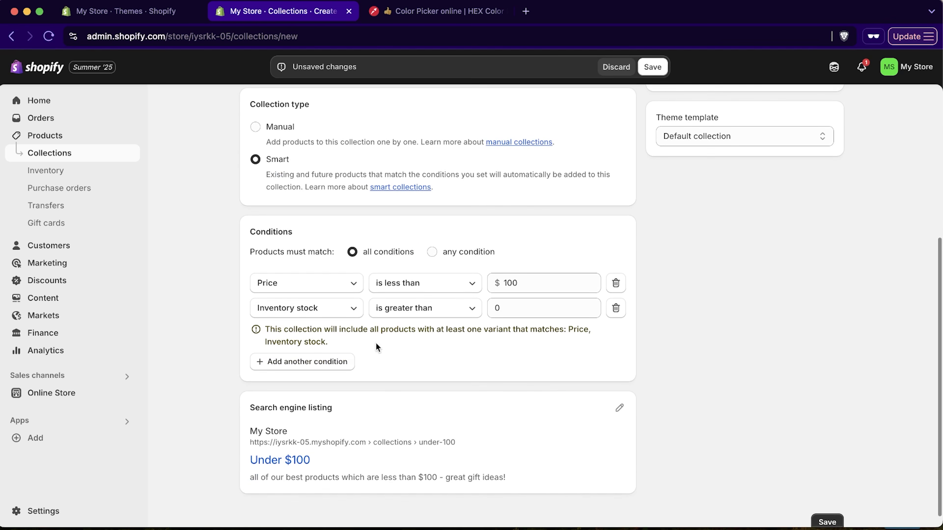
pyautogui.scroll(10, 536, 333)
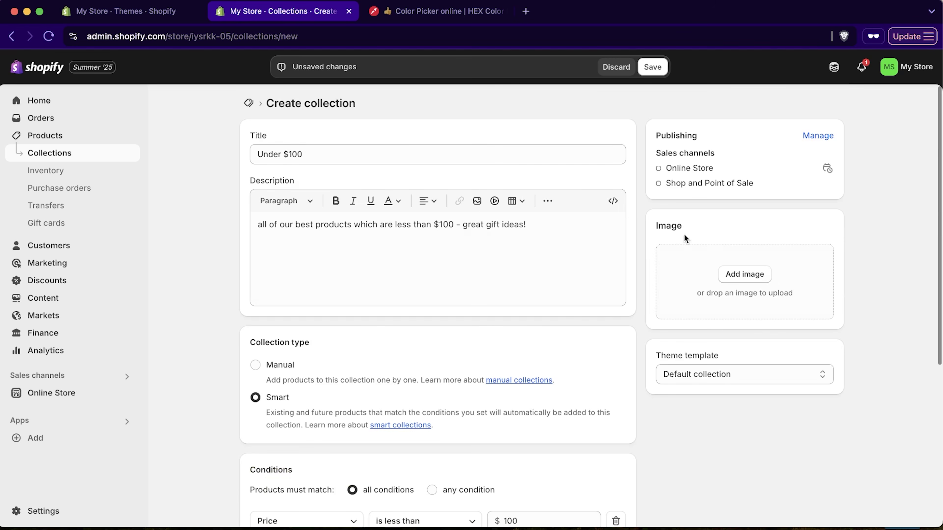
pyautogui.click(745, 274)
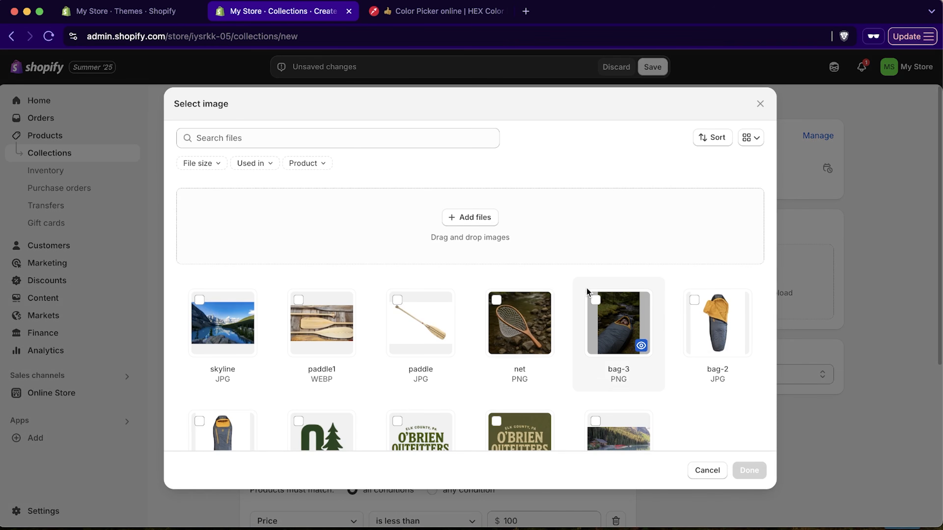
pyautogui.click(467, 219)
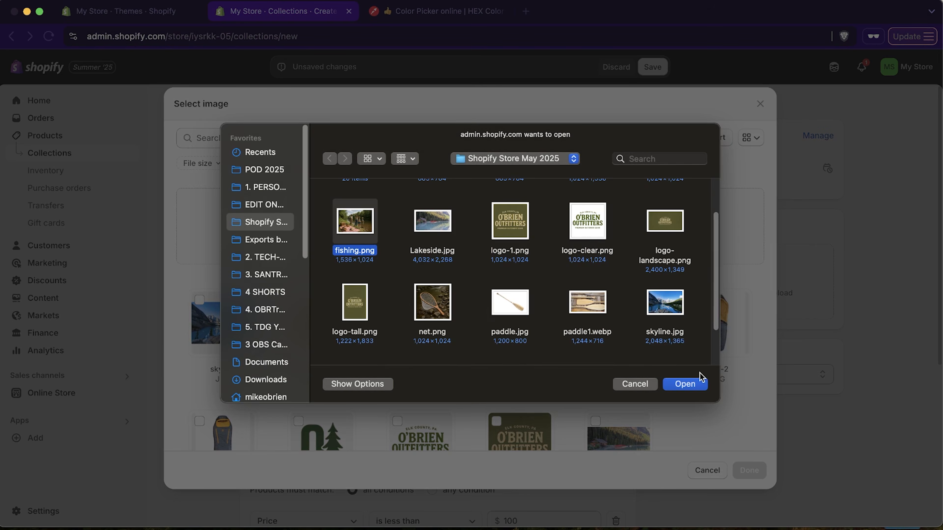
pyautogui.click(702, 385)
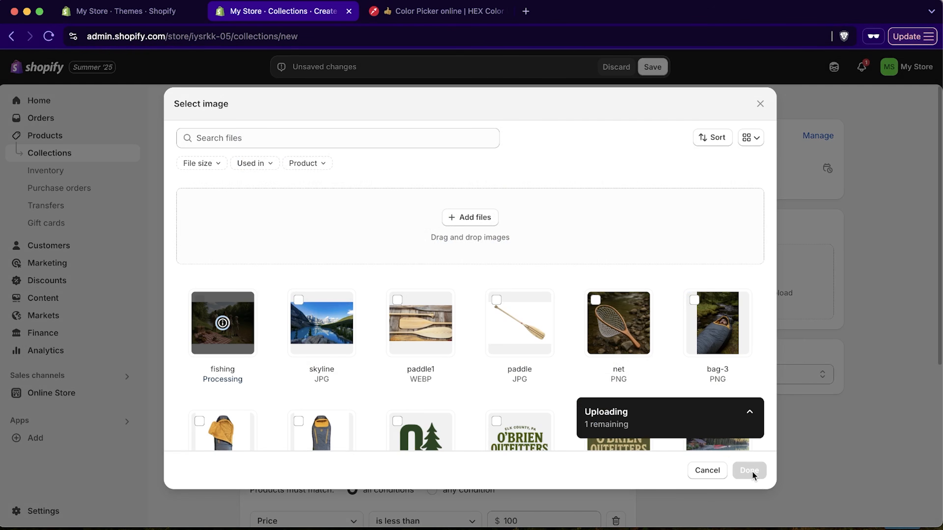
pyautogui.click(750, 471)
pyautogui.click(828, 513)
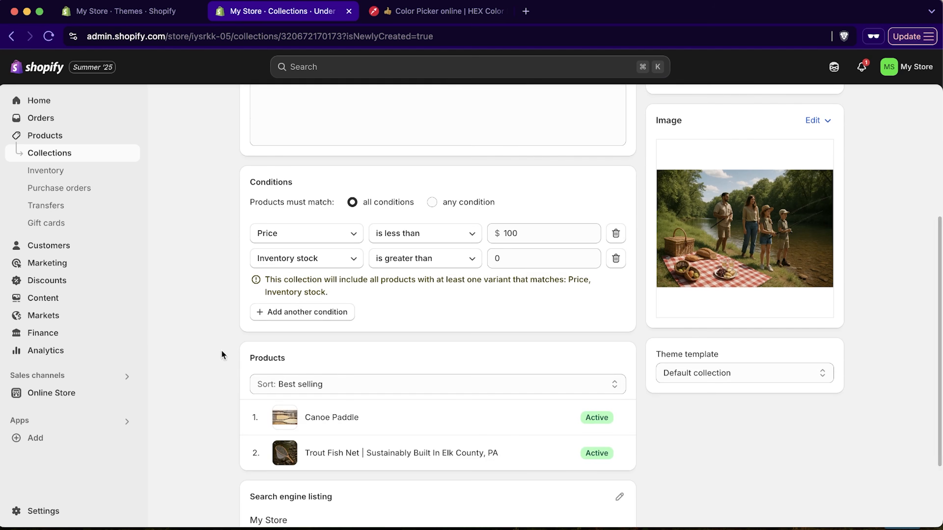
pyautogui.click(326, 313)
pyautogui.click(311, 285)
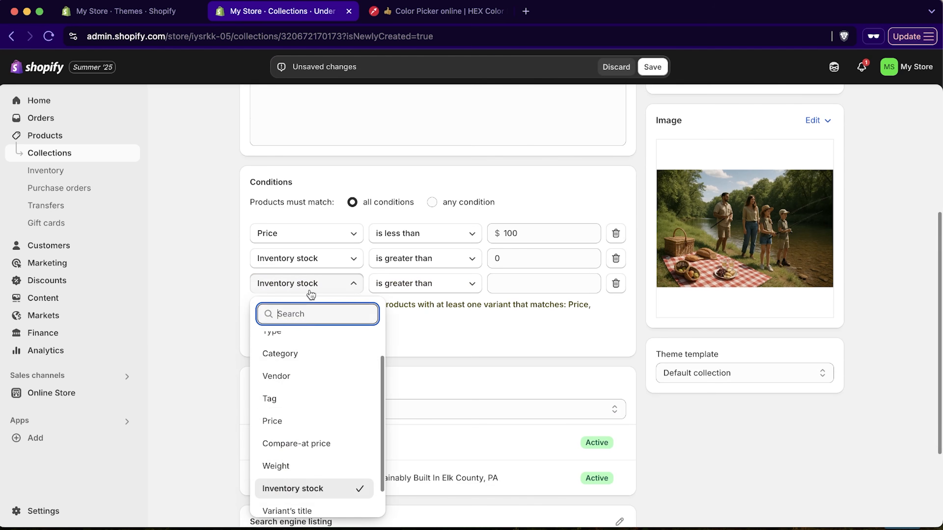
pyautogui.scroll(2, 297, 409)
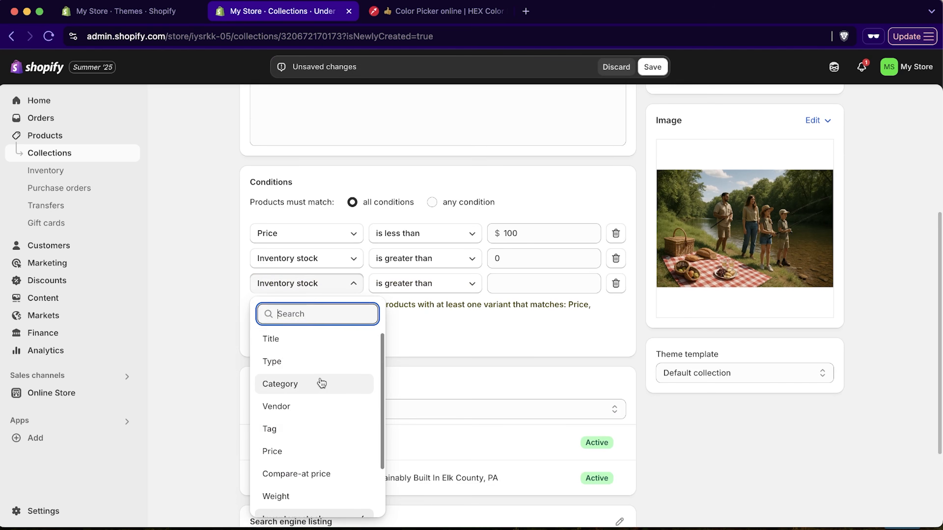
pyautogui.click(318, 344)
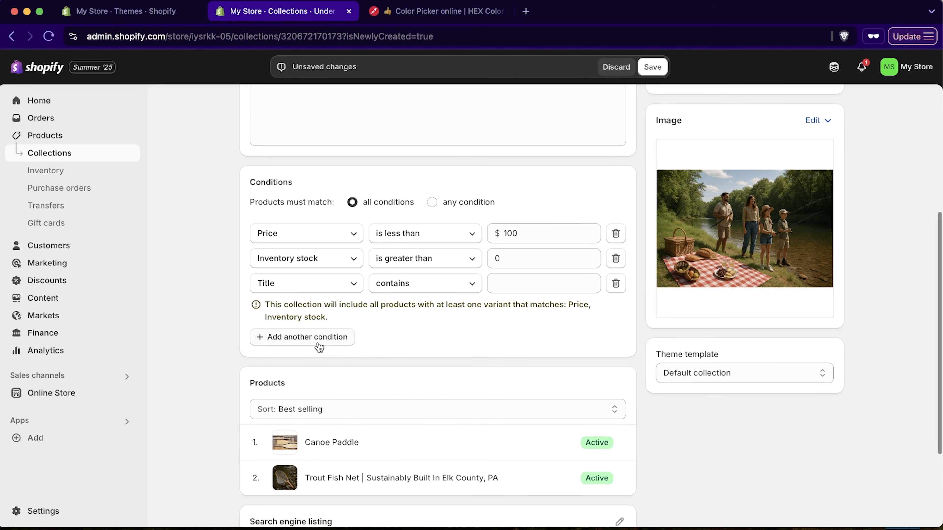
pyautogui.click(469, 287)
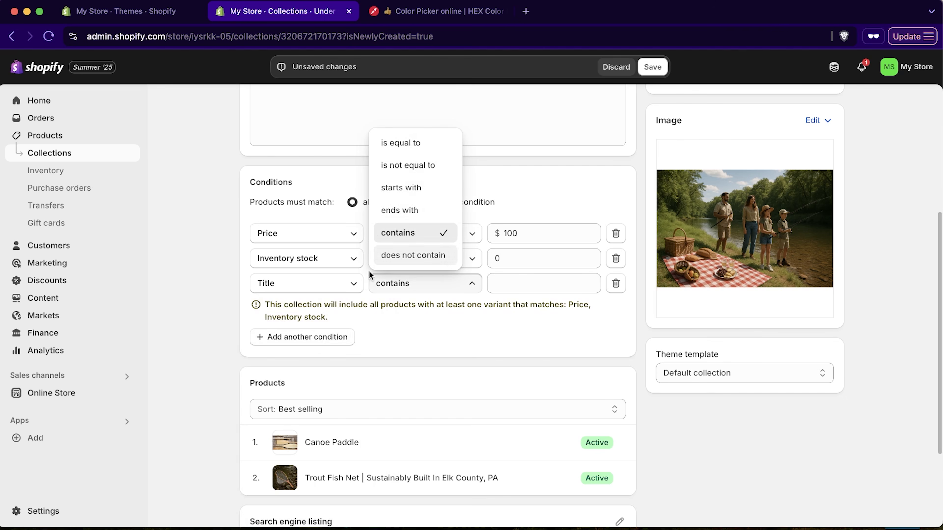
pyautogui.click(322, 287)
pyautogui.scroll(-2, 349, 435)
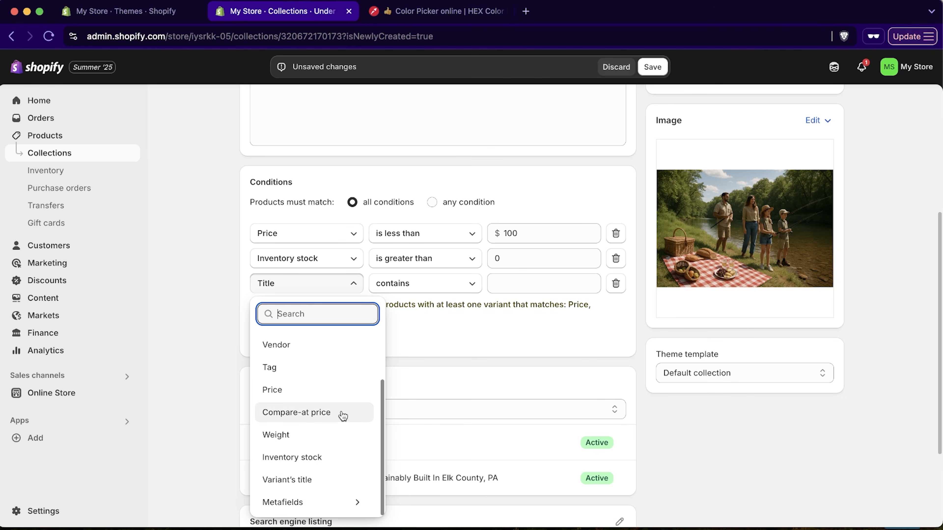
pyautogui.click(519, 351)
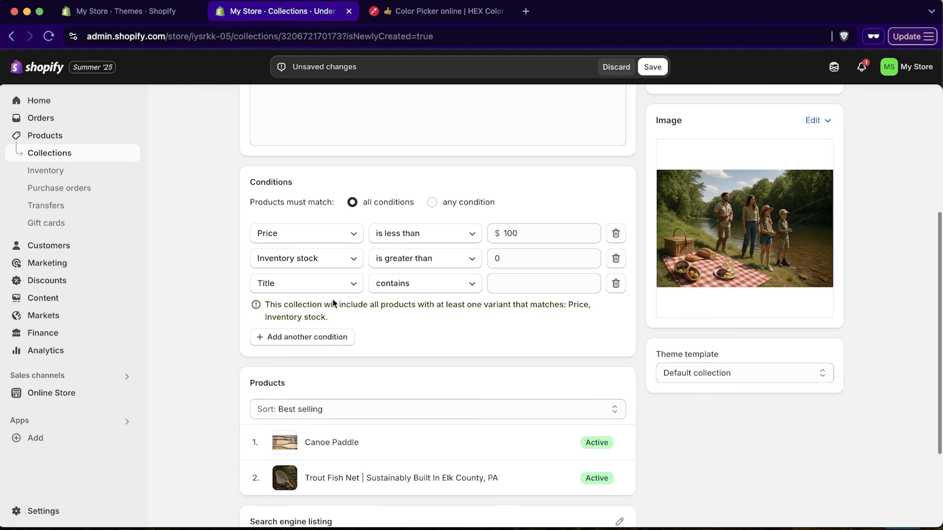
pyautogui.click(616, 283)
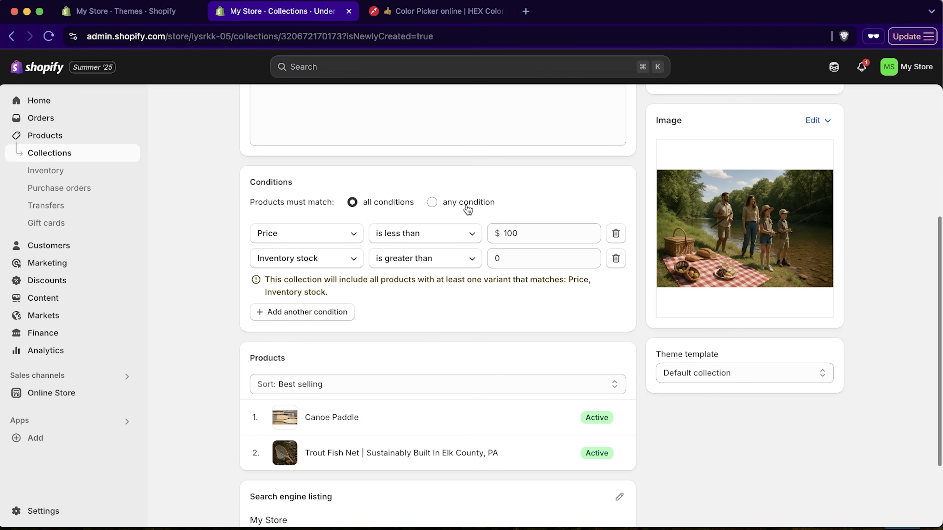
# Review the saved Under $100 collection and the collections list, and look over the inventory, purchase orders and transfers pages.
pyautogui.scroll(6, 509, 327)
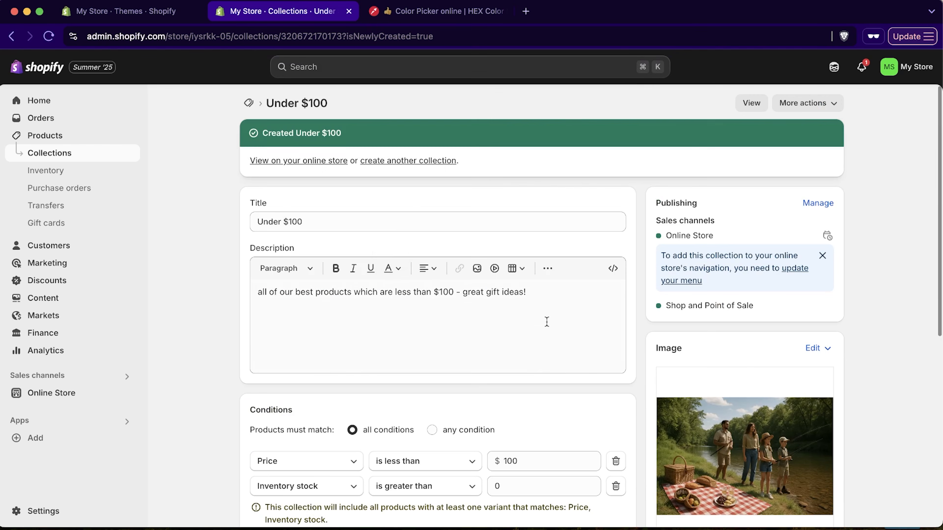
pyautogui.scroll(-1, 547, 321)
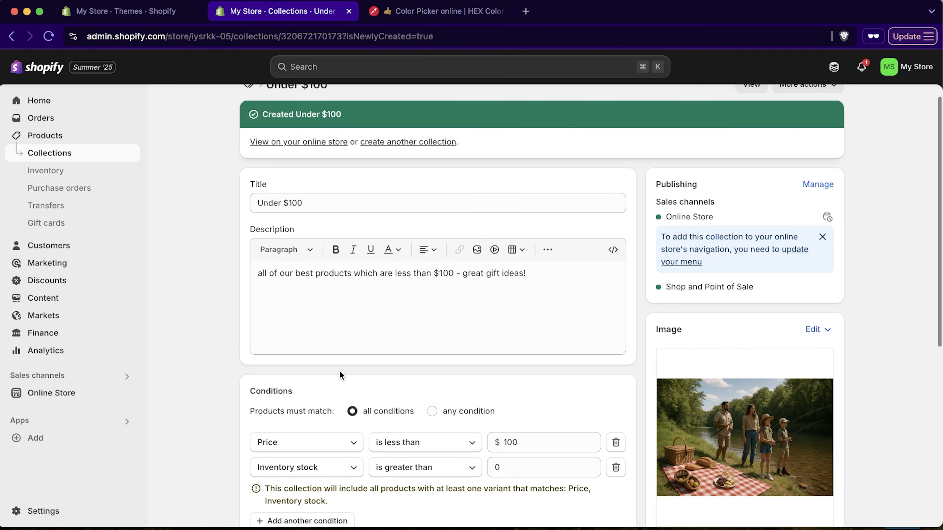
pyautogui.scroll(1, 323, 304)
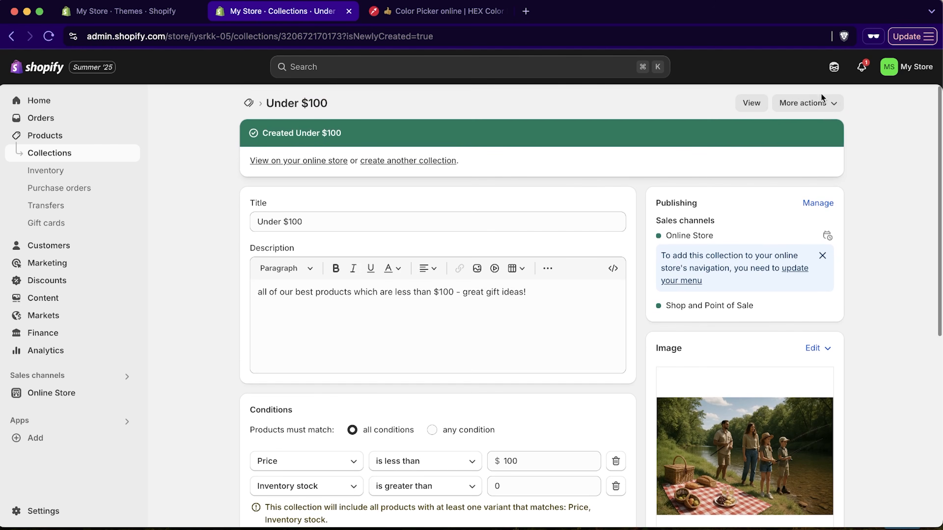
pyautogui.click(95, 153)
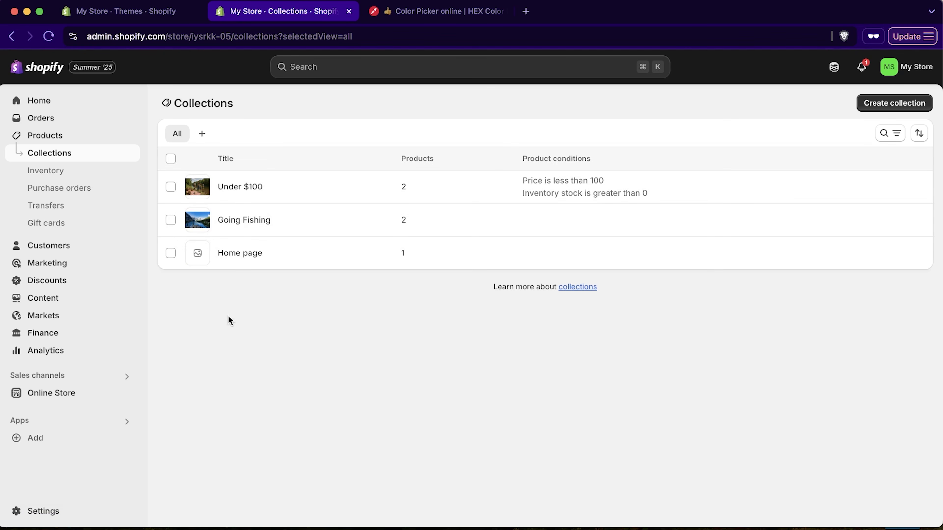
pyautogui.click(74, 170)
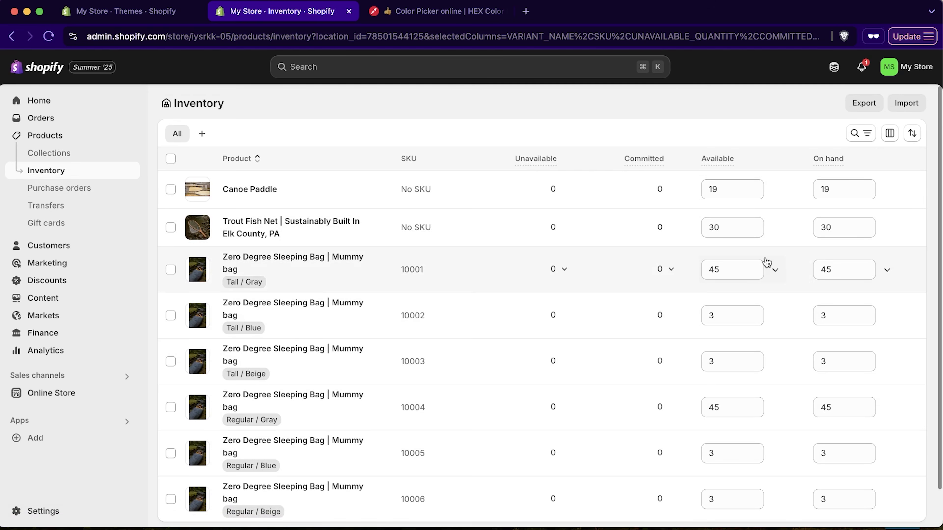
pyautogui.click(60, 190)
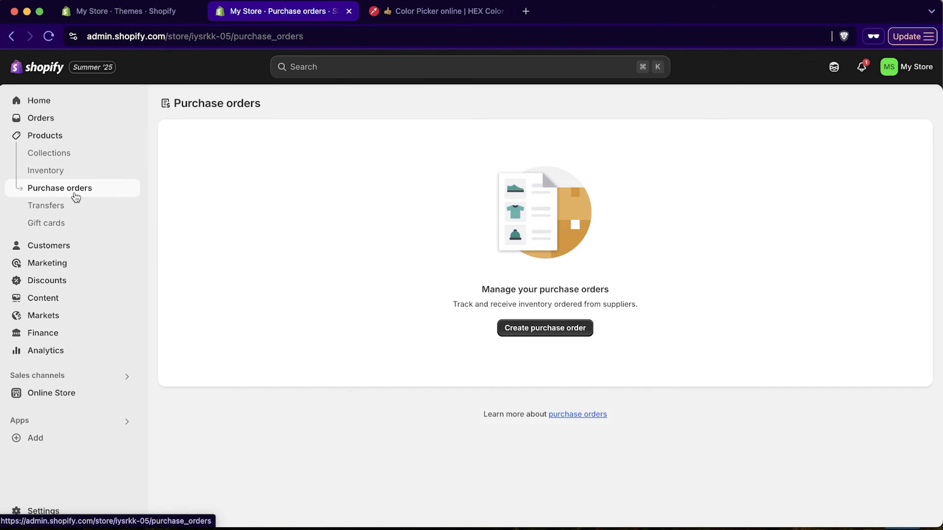
pyautogui.click(77, 208)
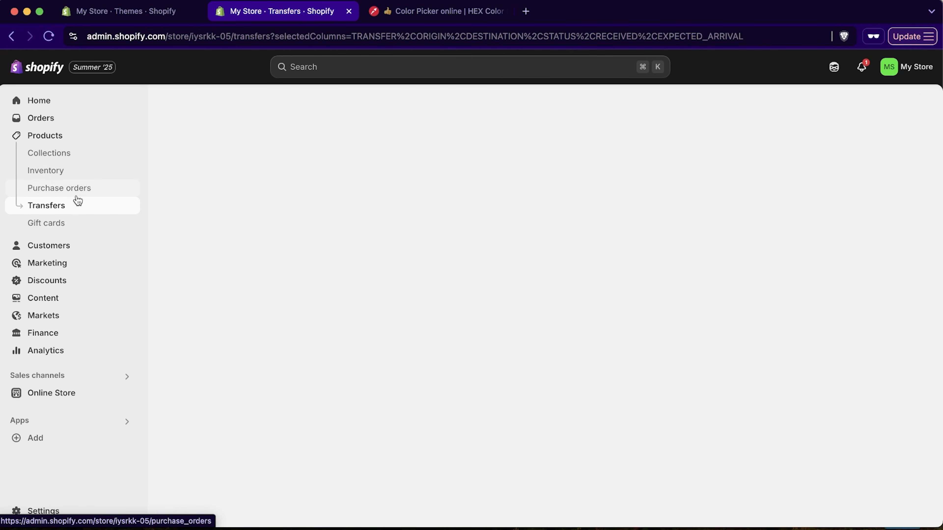
pyautogui.click(82, 195)
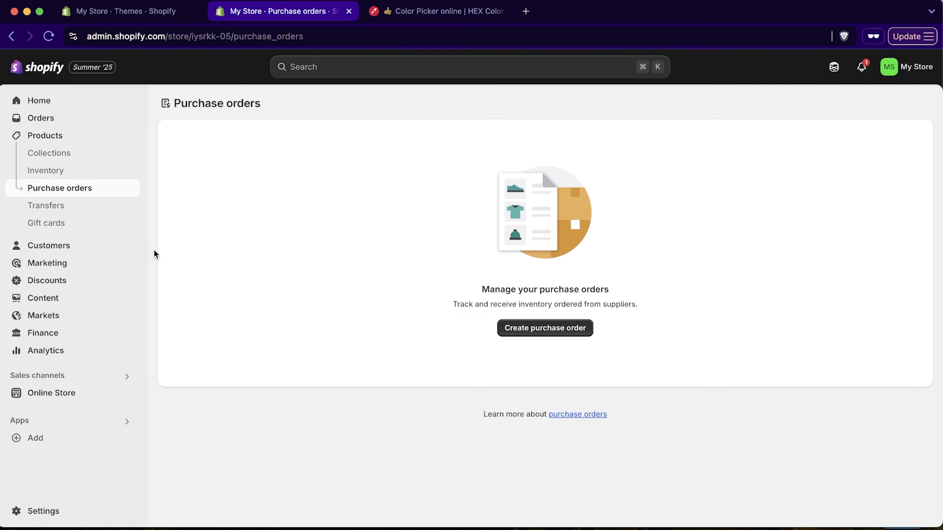
pyautogui.click(110, 211)
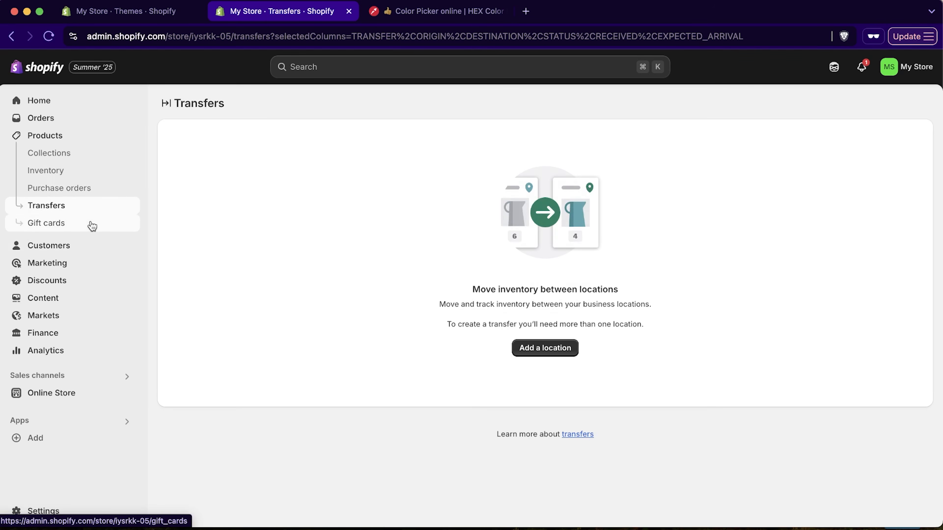
# Start a gift card product with "O'Brien Outfitters Gift Card" as title and description, and a red-ribbon gift card image.
pyautogui.click(92, 227)
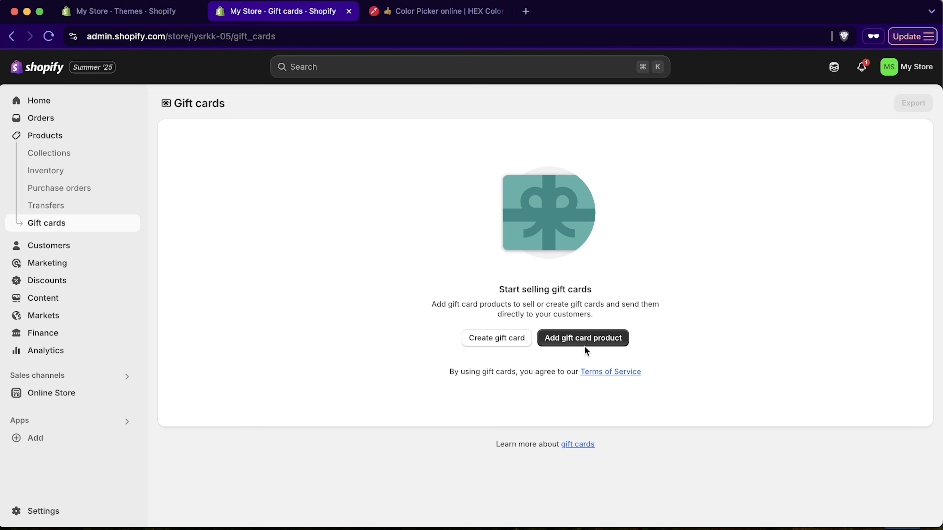
pyautogui.click(607, 341)
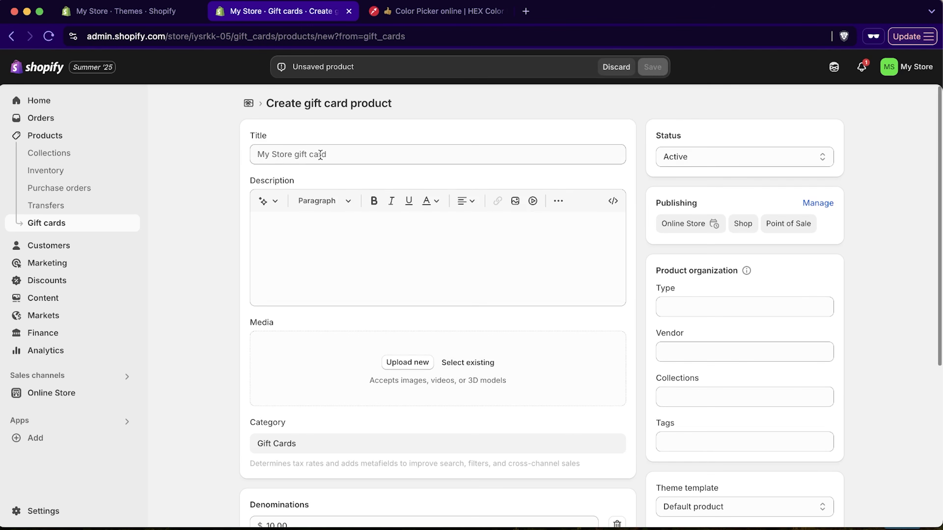
pyautogui.click(320, 154)
pyautogui.write("O'Brien Outfitters Gift Card")
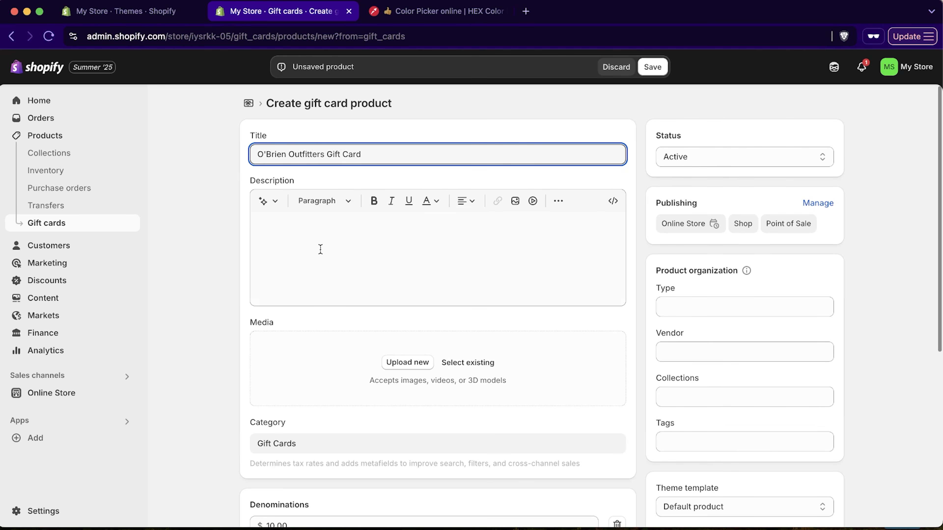
# Remove the gift card's $10 denomination and add one of $150.
pyautogui.scroll(-6, 491, 353)
pyautogui.click(617, 287)
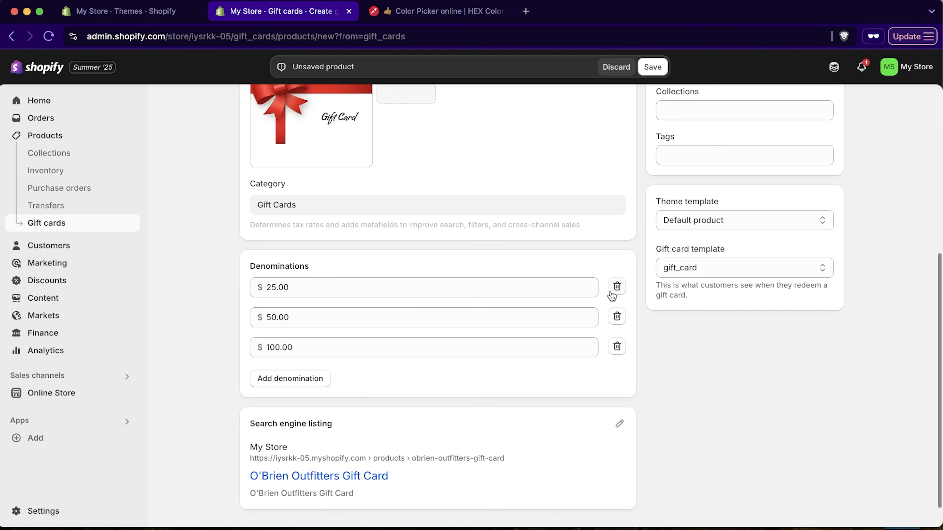
pyautogui.click(305, 380)
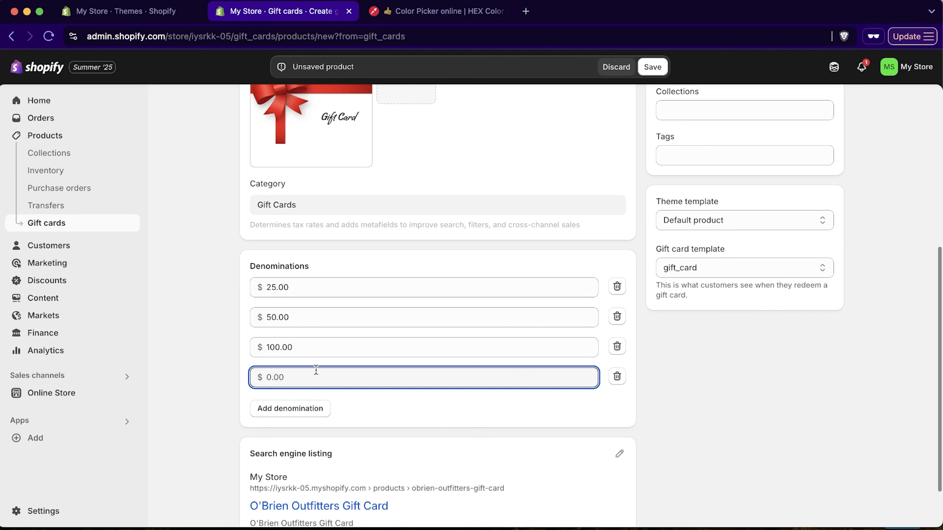
pyautogui.click(389, 423)
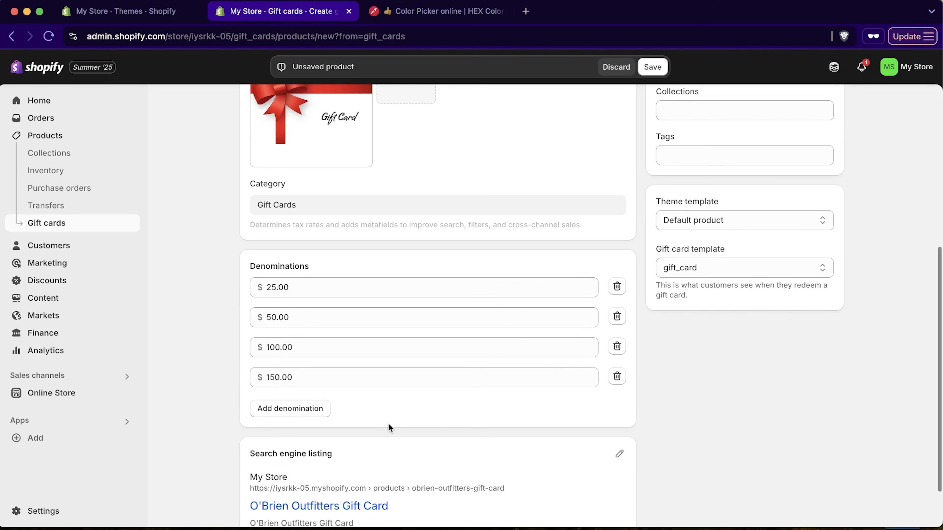
# Check the gift card product's details and save it.
pyautogui.scroll(-2, 617, 397)
pyautogui.scroll(15, 634, 387)
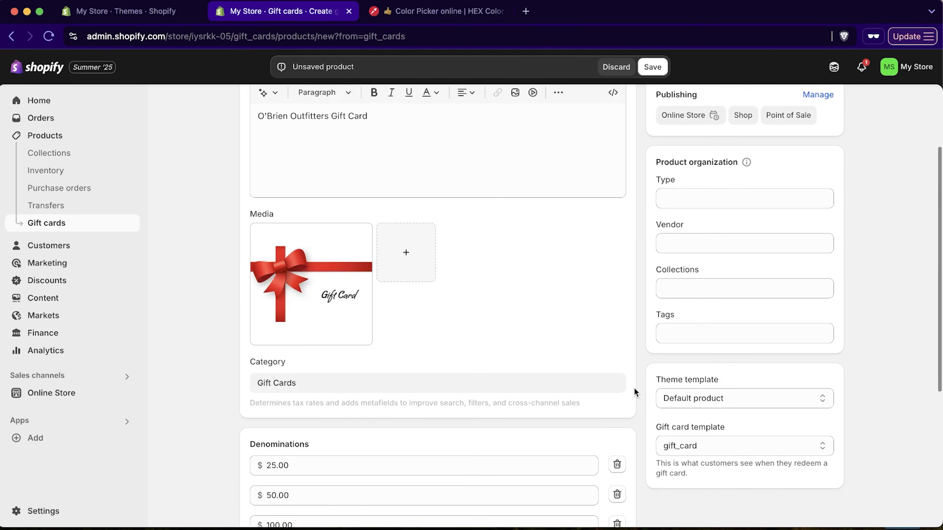
pyautogui.scroll(-15, 647, 388)
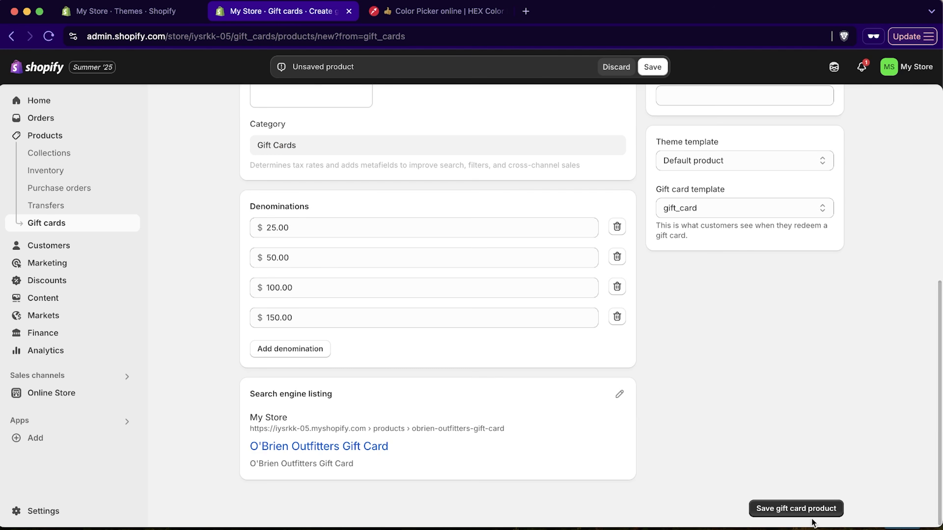
pyautogui.click(810, 508)
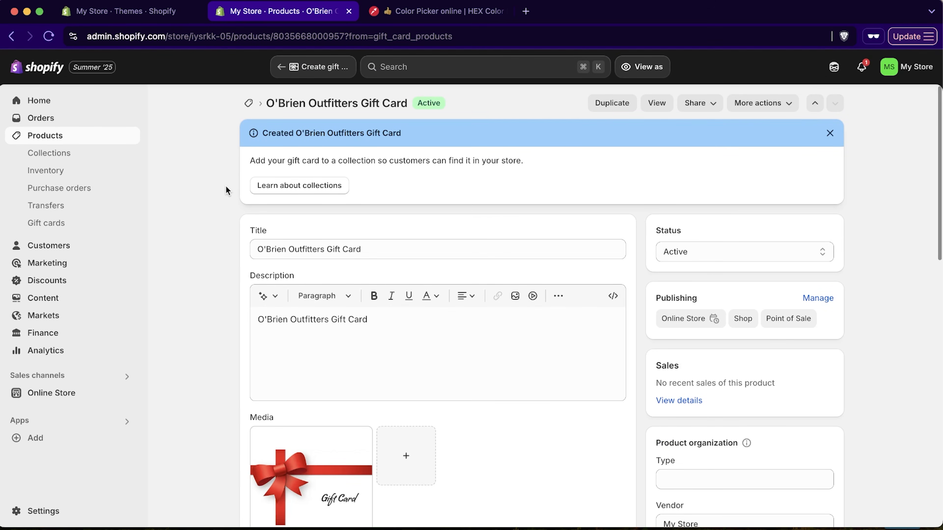
# Review the saved gift card product's media, variants and organization details, and return to the products list.
pyautogui.scroll(-3, 598, 296)
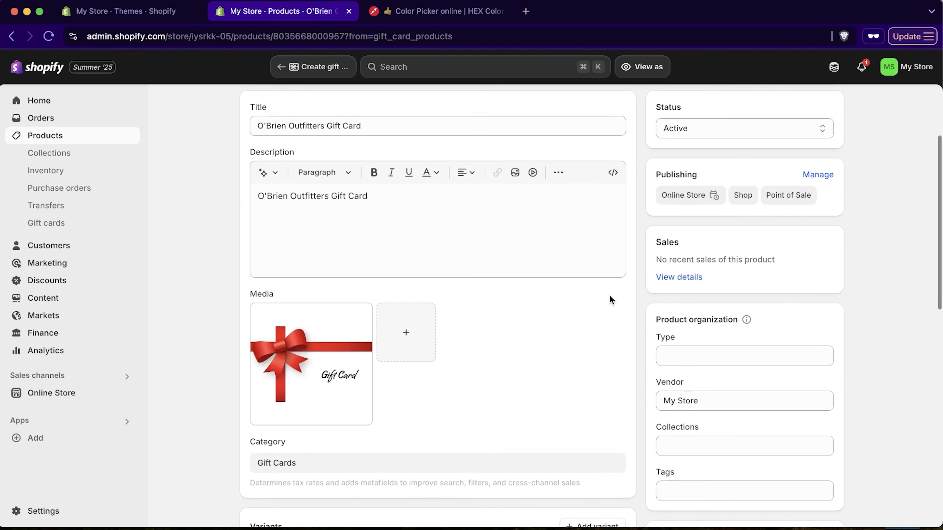
pyautogui.scroll(-1, 610, 296)
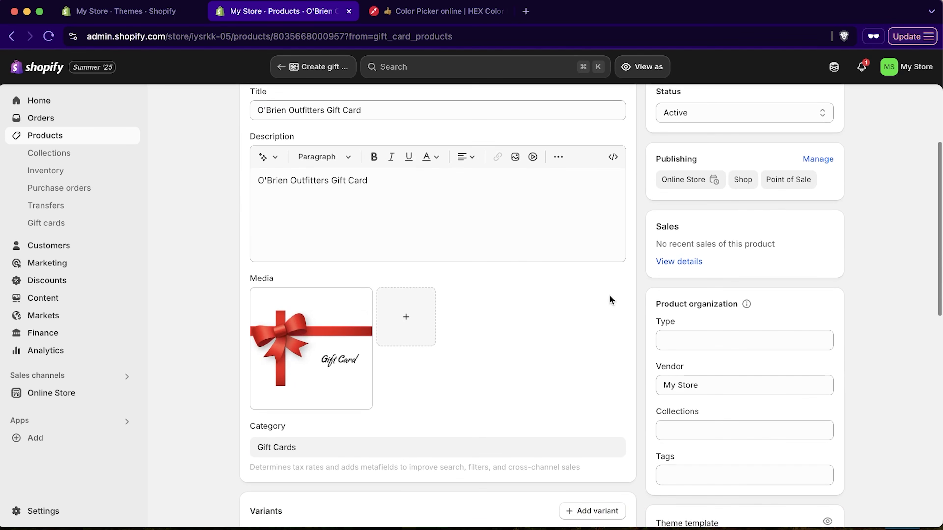
pyautogui.scroll(-6, 603, 333)
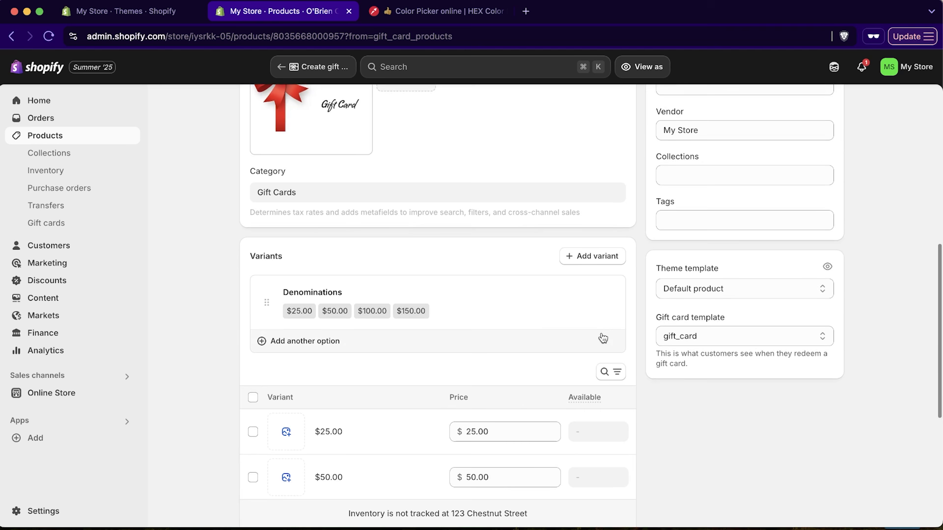
pyautogui.scroll(10, 842, 411)
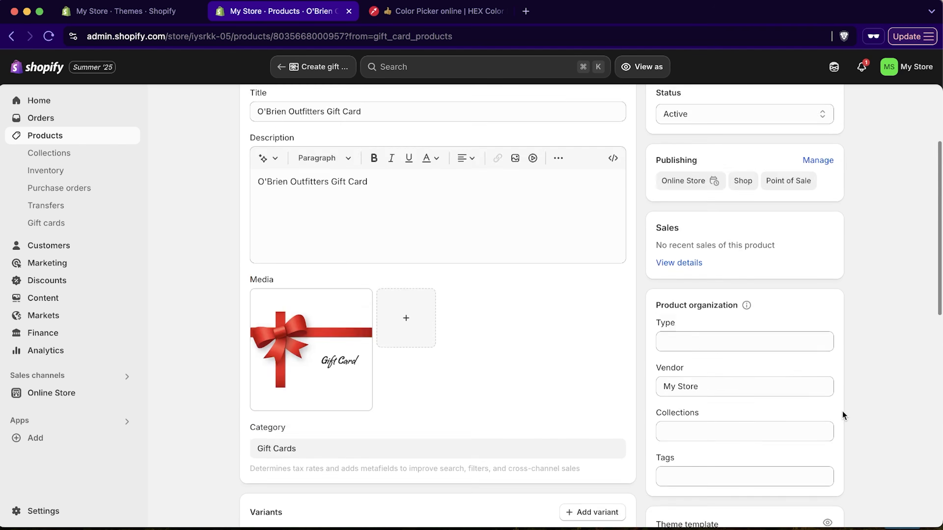
pyautogui.click(110, 139)
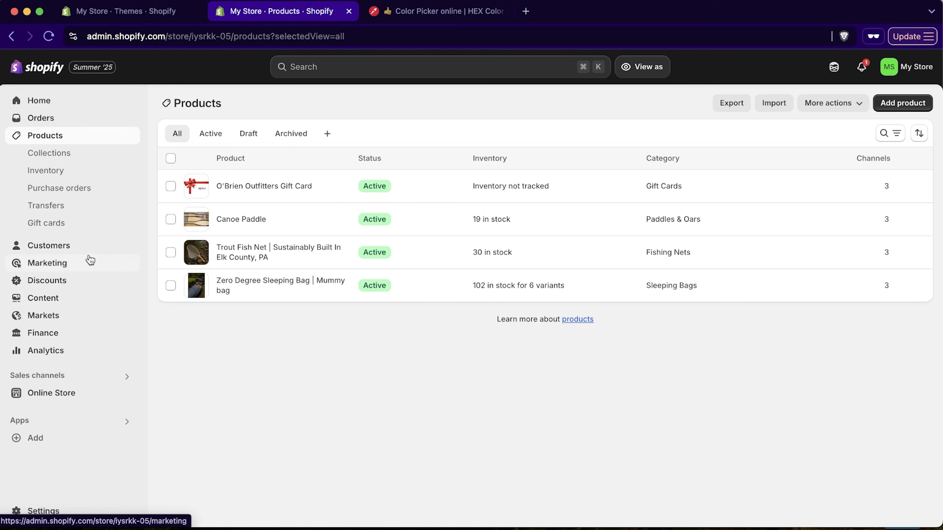
# Open the Horizon theme for customization and try the Under $100 collection in the home page's product list carousel.
pyautogui.click(84, 397)
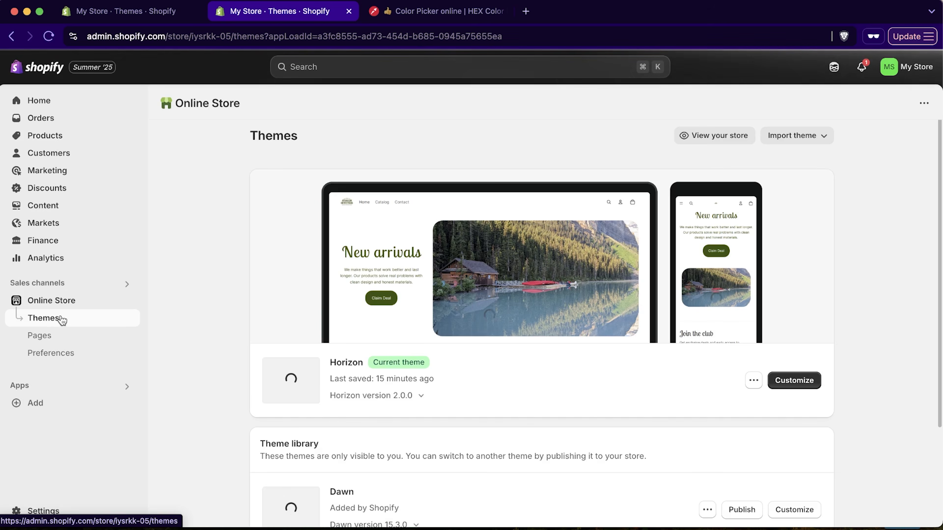
pyautogui.click(800, 425)
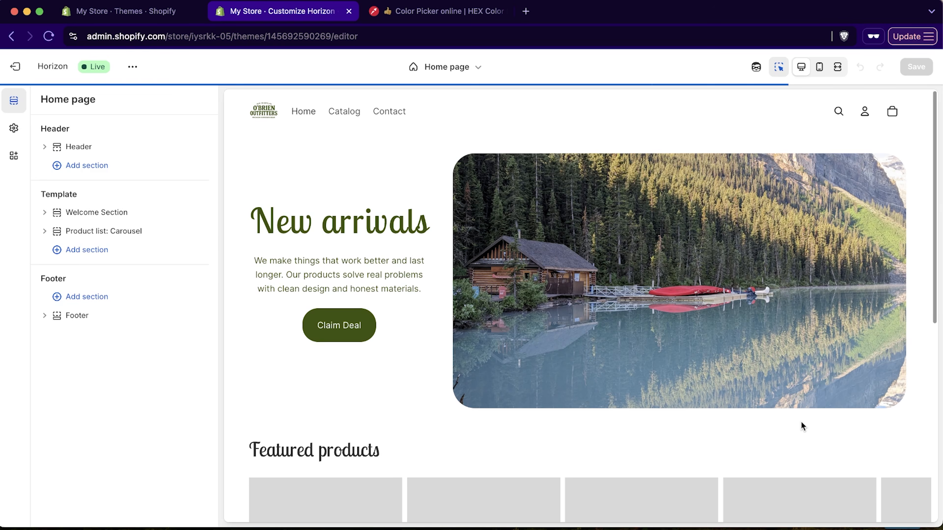
pyautogui.scroll(-6, 660, 342)
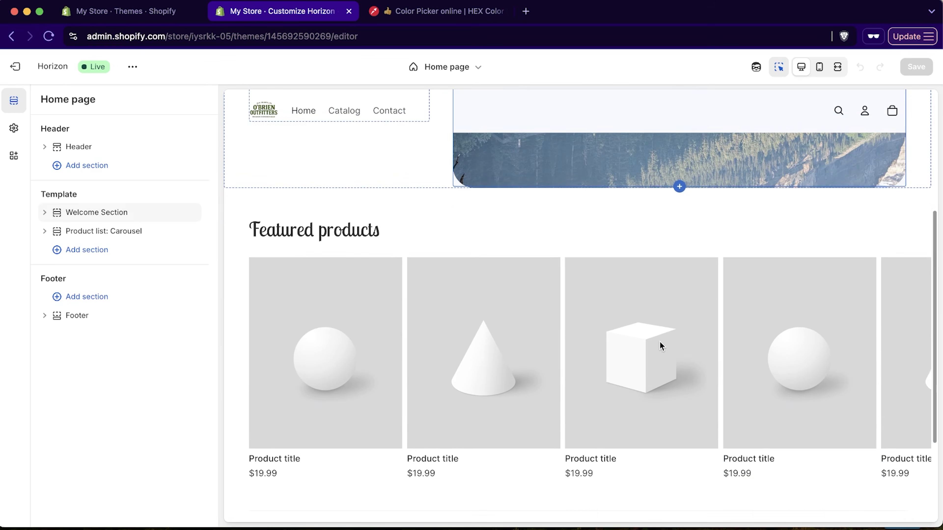
pyautogui.click(312, 232)
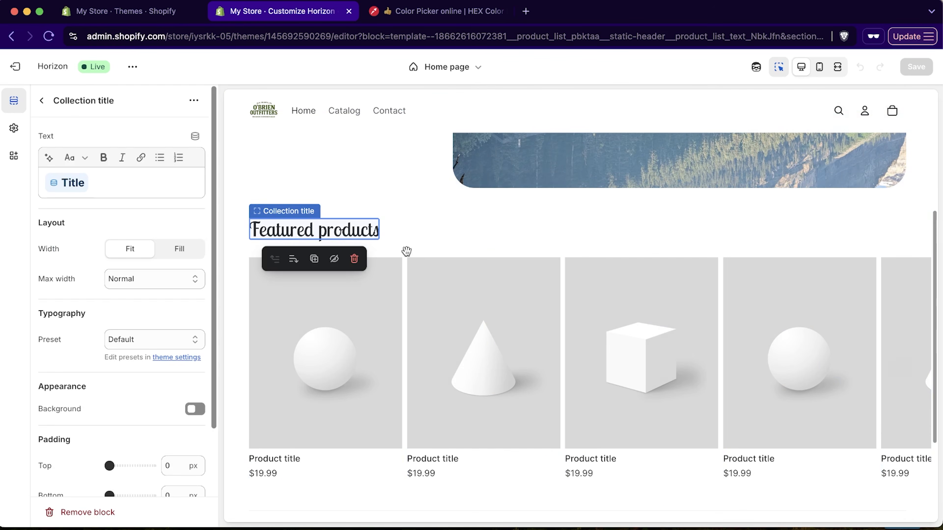
pyautogui.click(343, 308)
pyautogui.click(42, 100)
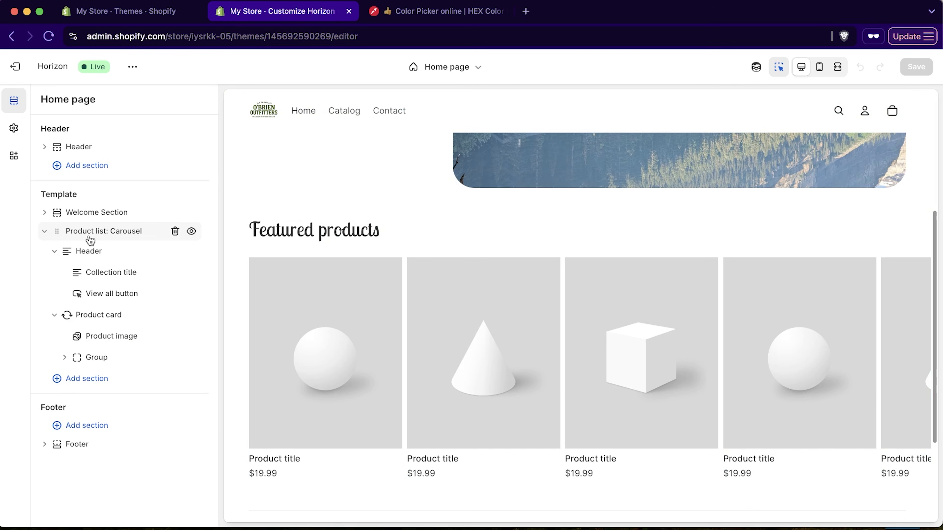
pyautogui.click(102, 233)
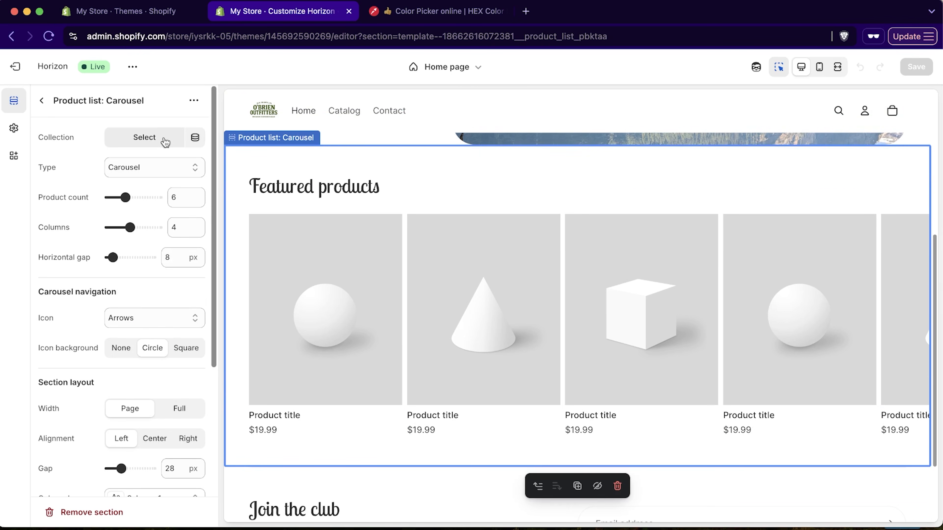
pyautogui.click(164, 145)
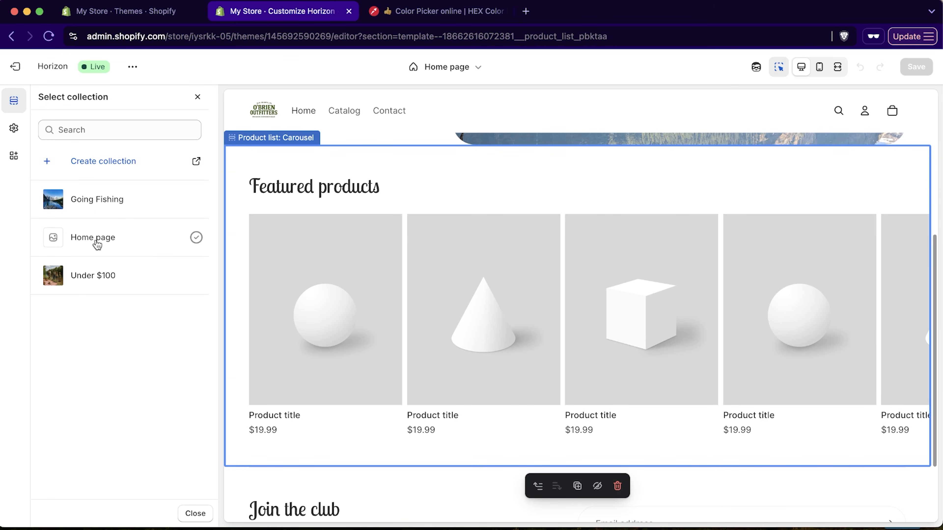
pyautogui.click(97, 285)
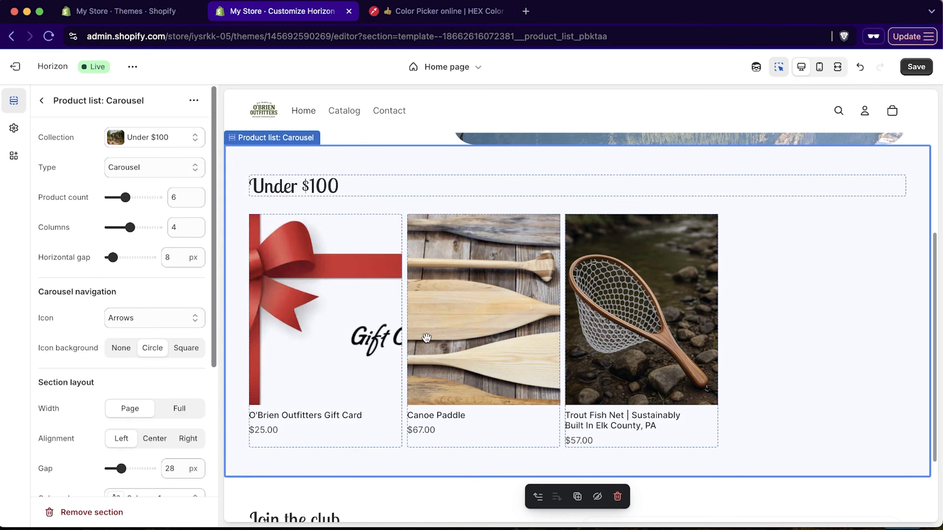
# Create a smart collection titled "physical products" for weight greater than 0 lb, and give it the mountain lake image.
pyautogui.click(112, 244)
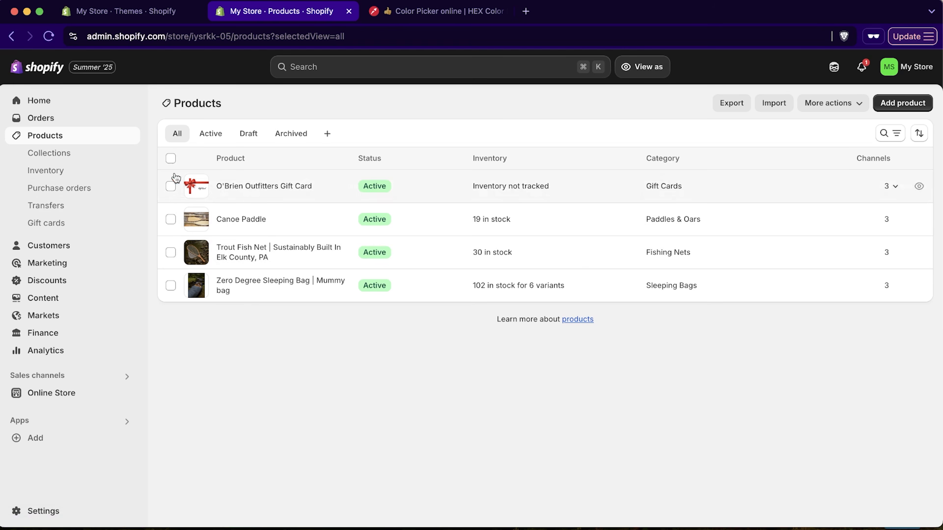
pyautogui.click(68, 156)
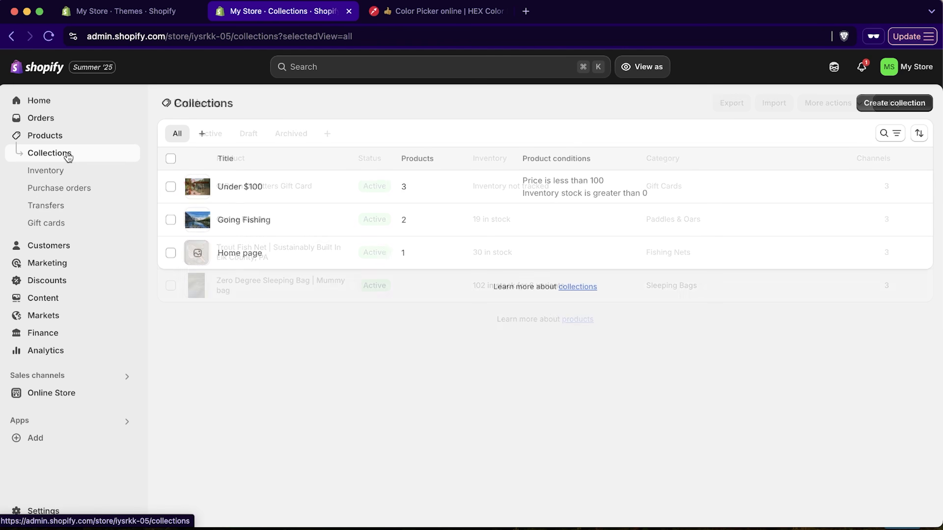
pyautogui.click(926, 103)
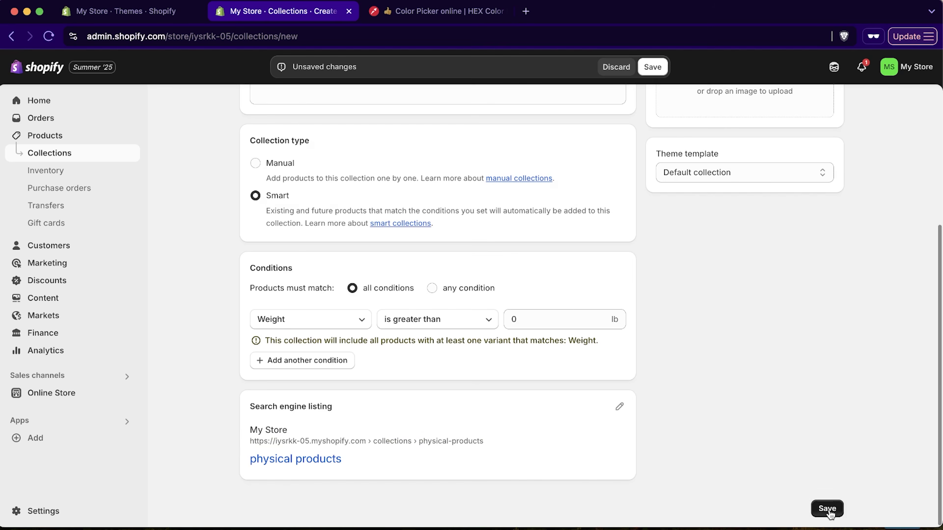
pyautogui.click(826, 514)
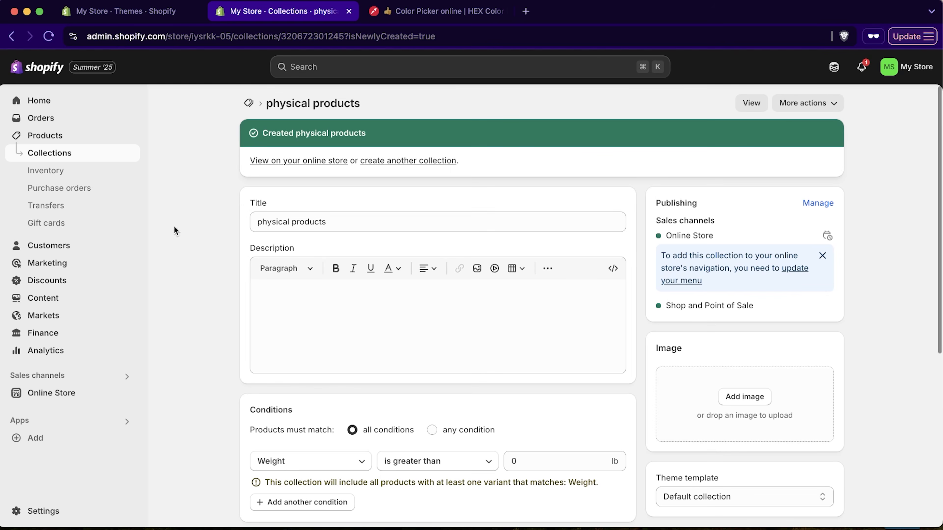
pyautogui.click(68, 154)
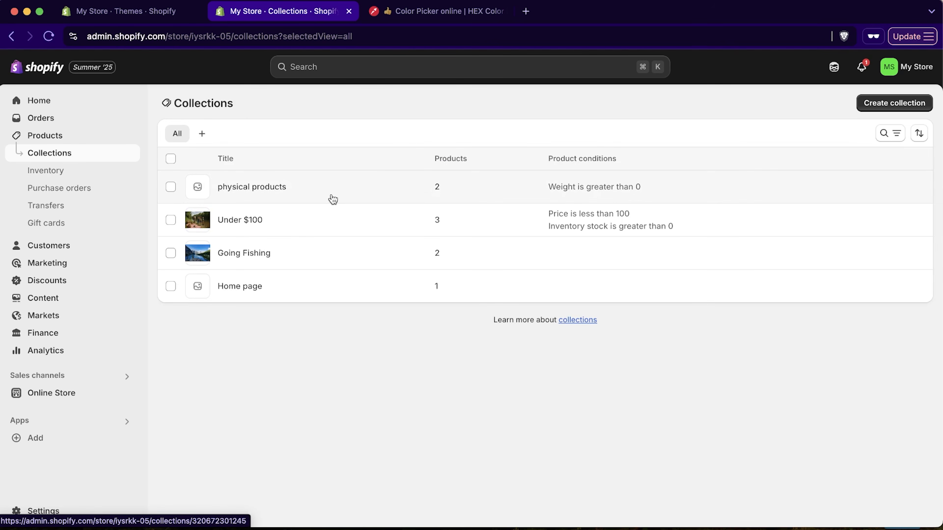
pyautogui.click(278, 190)
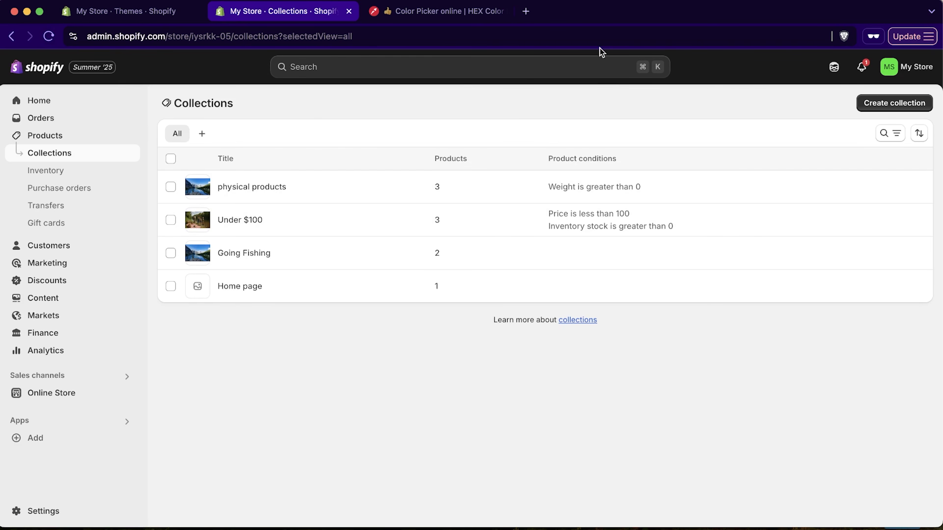
# Customize the Horizon theme's home page so that its product list carousel uses the physical products collection.
pyautogui.click(75, 393)
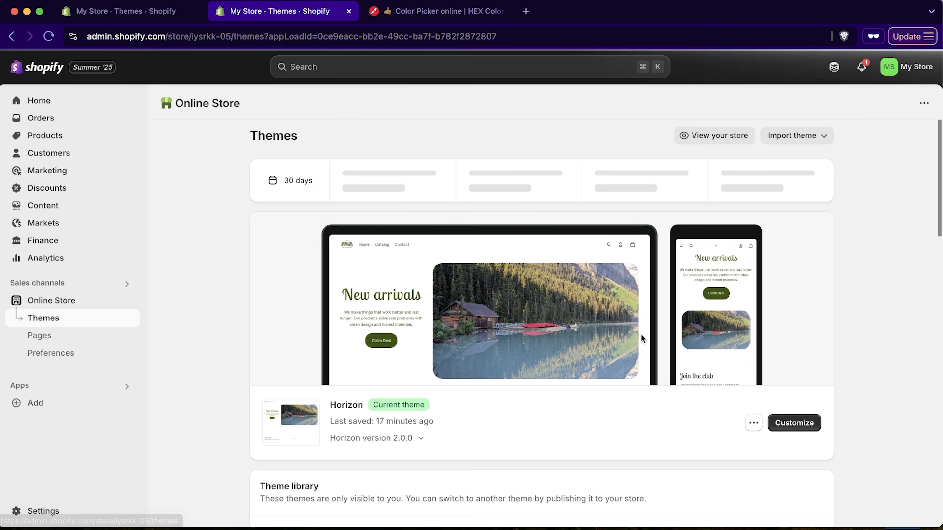
pyautogui.click(794, 423)
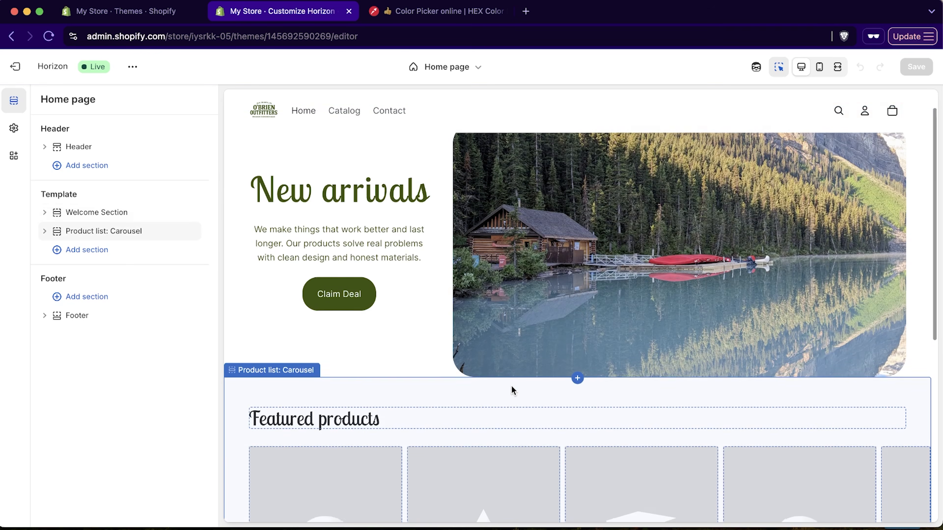
pyautogui.scroll(-5, 381, 395)
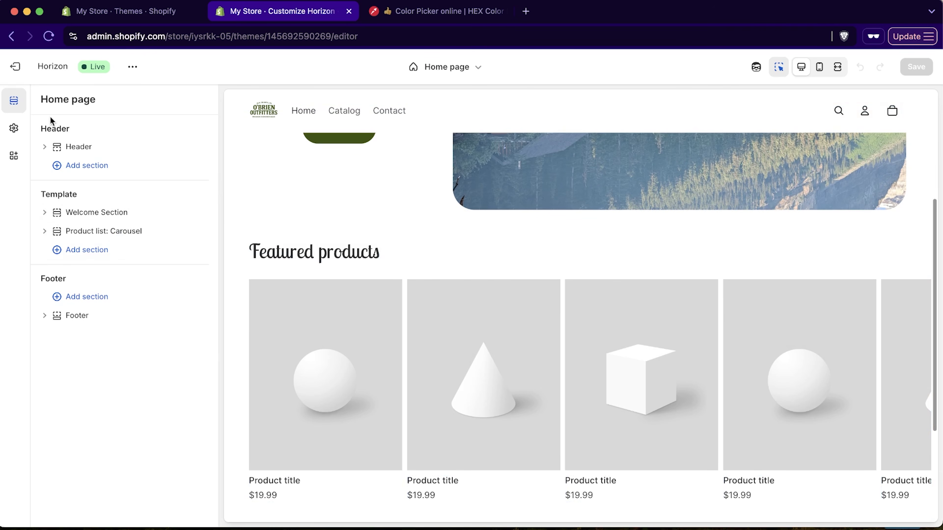
pyautogui.click(98, 231)
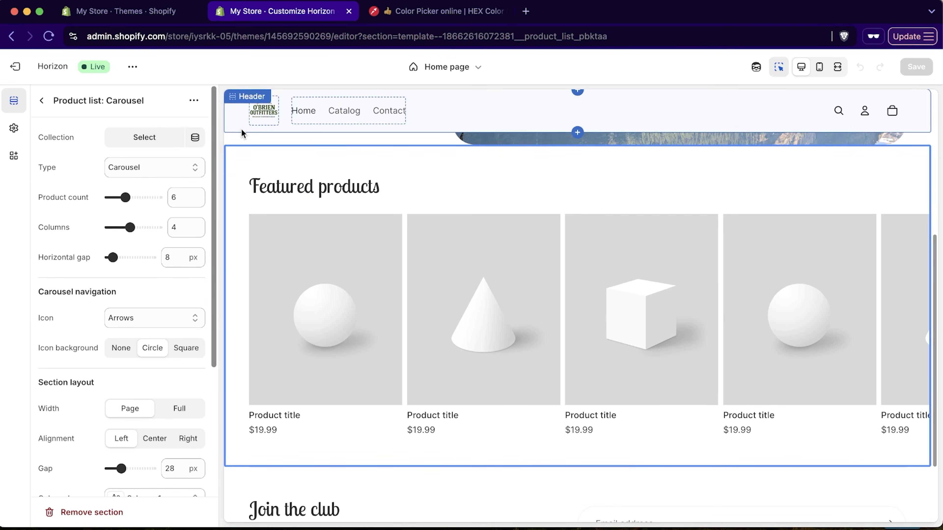
pyautogui.click(164, 142)
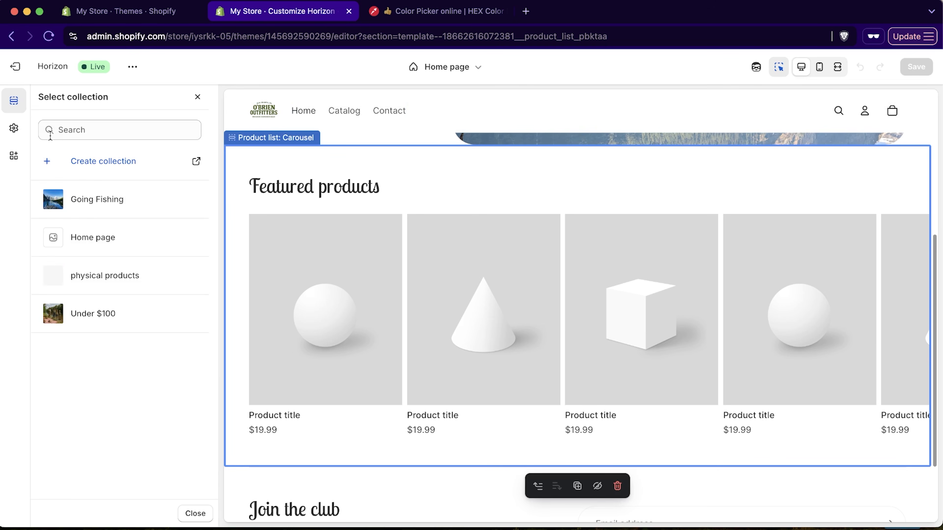
pyautogui.click(111, 278)
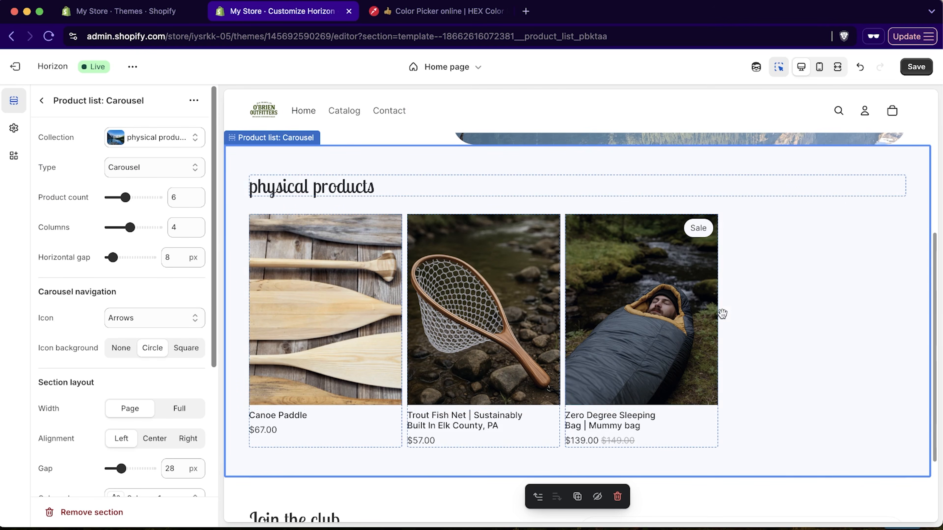
# Examine the home page preview from the welcome section down to the product carousel and the newsletter signup.
pyautogui.scroll(5, 722, 312)
pyautogui.scroll(-8, 798, 293)
pyautogui.scroll(2, 798, 290)
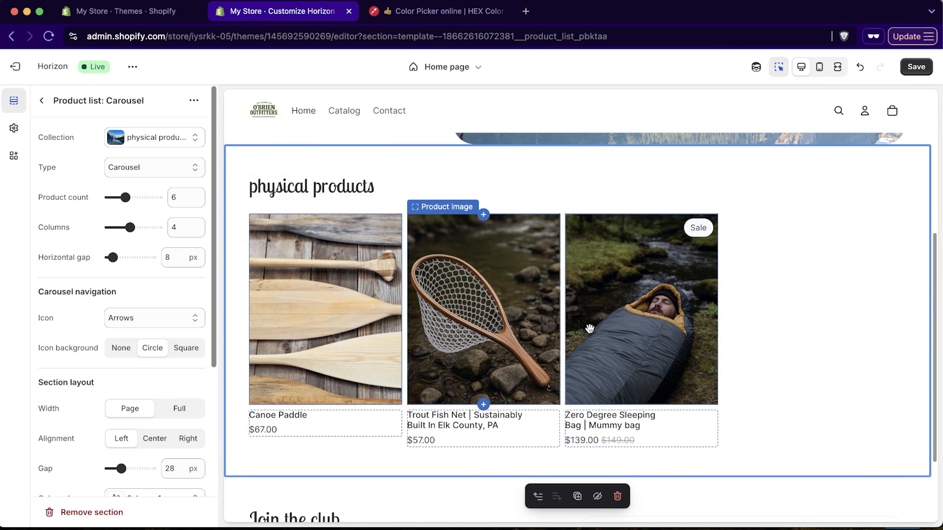
pyautogui.scroll(-3, 72, 303)
pyautogui.scroll(3, 72, 303)
pyautogui.scroll(5, 549, 364)
pyautogui.scroll(-4, 549, 364)
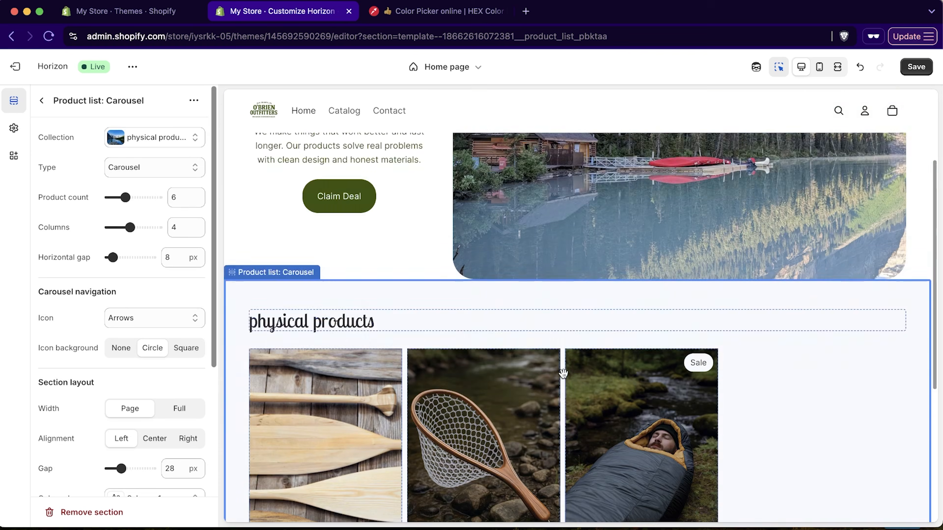
pyautogui.scroll(4, 557, 372)
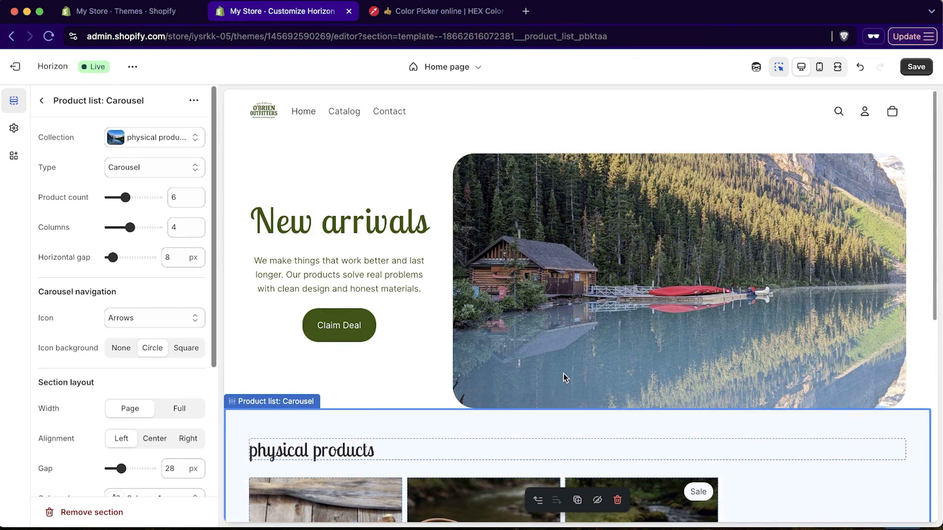
pyautogui.scroll(-1, 674, 377)
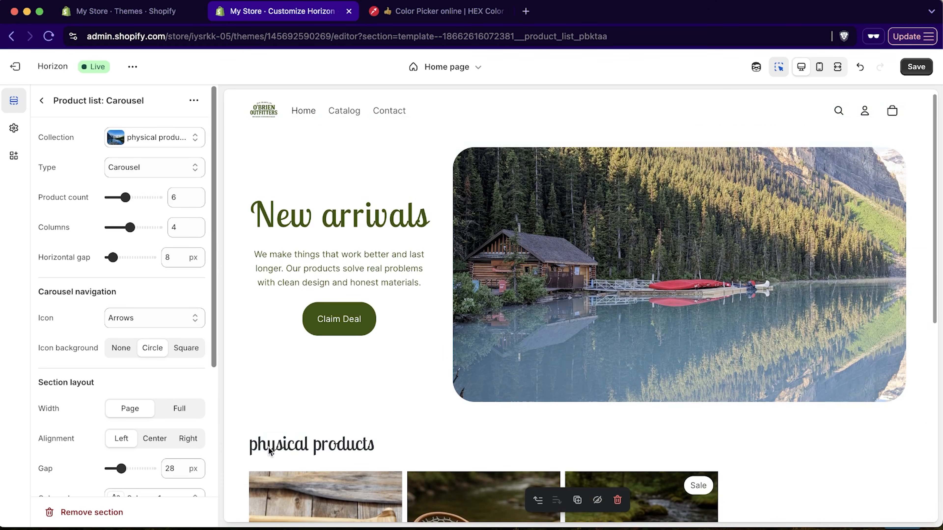
pyautogui.scroll(-5, 613, 424)
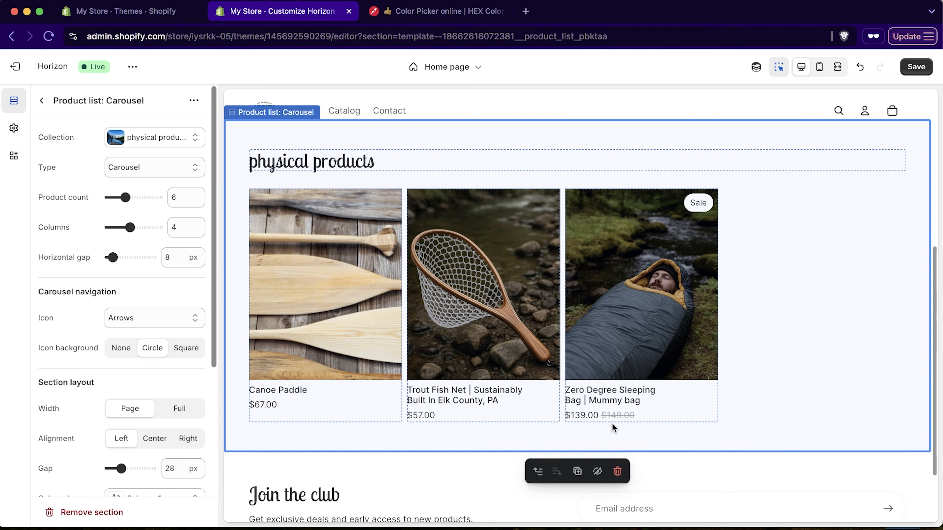
# Set the product list carousel section's color scheme to Scheme 3 and check it in the home page preview.
pyautogui.scroll(-1, 42, 343)
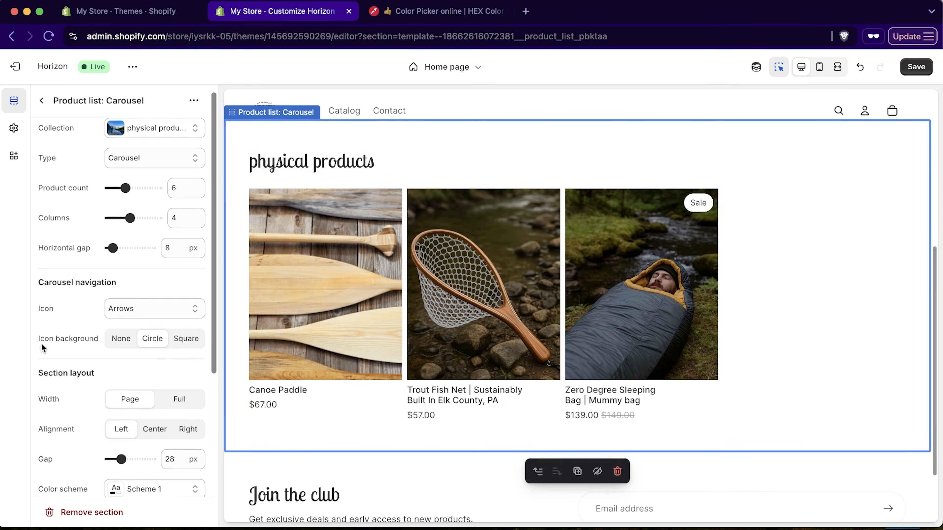
pyautogui.scroll(-5, 41, 343)
pyautogui.scroll(5, 61, 363)
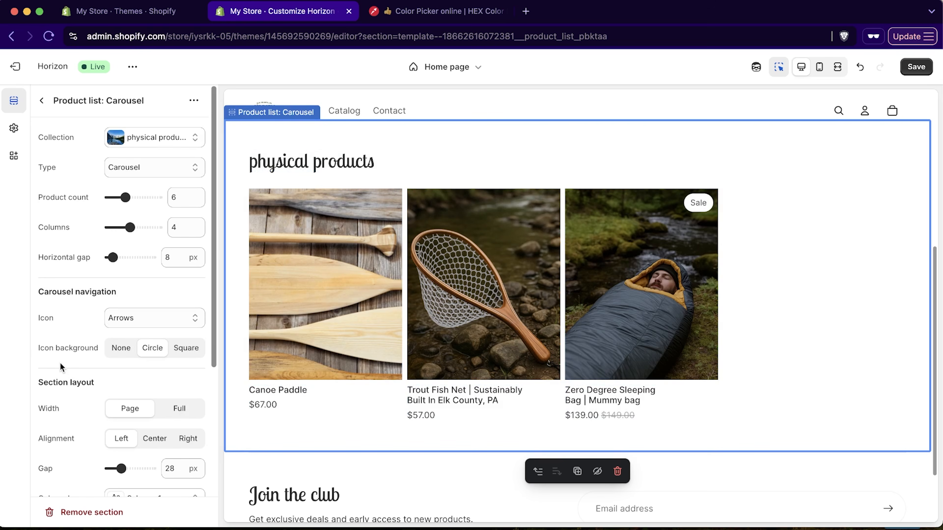
pyautogui.scroll(-5, 126, 327)
pyautogui.click(134, 324)
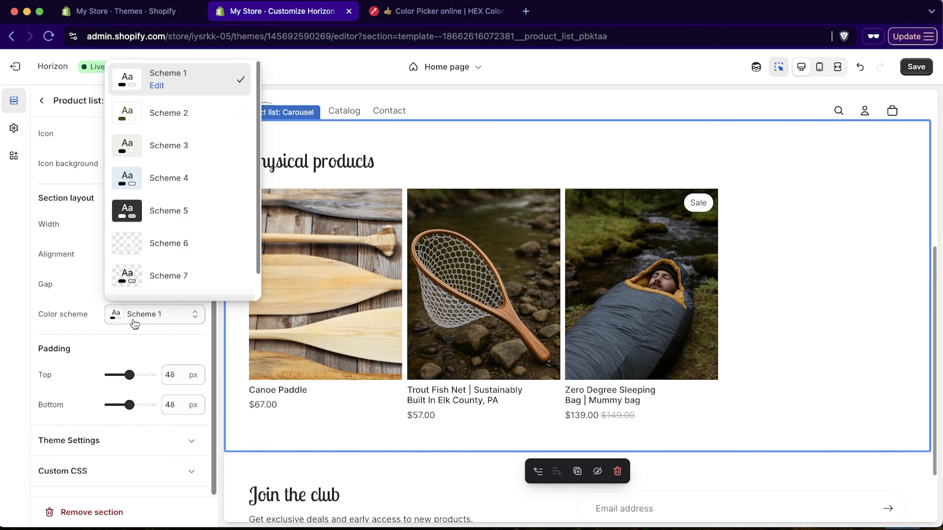
pyautogui.click(205, 159)
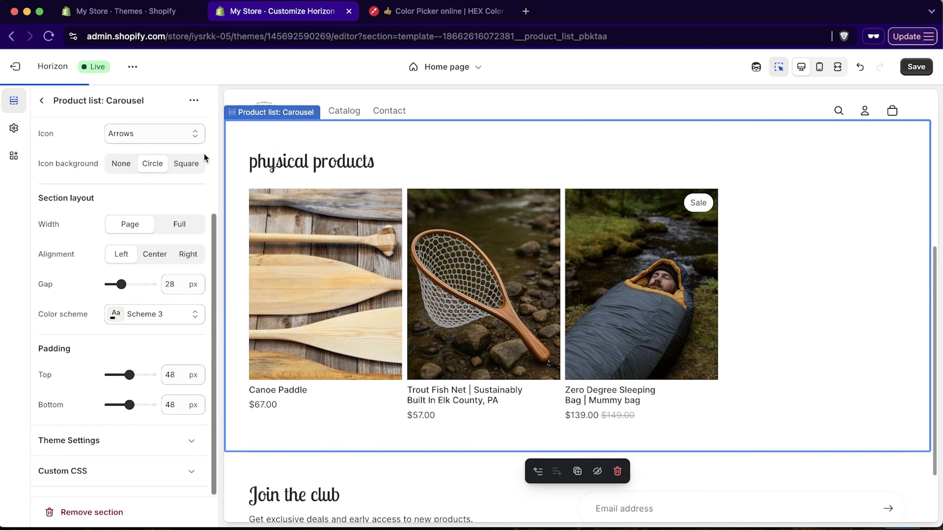
pyautogui.scroll(5, 551, 253)
pyautogui.scroll(-4, 546, 261)
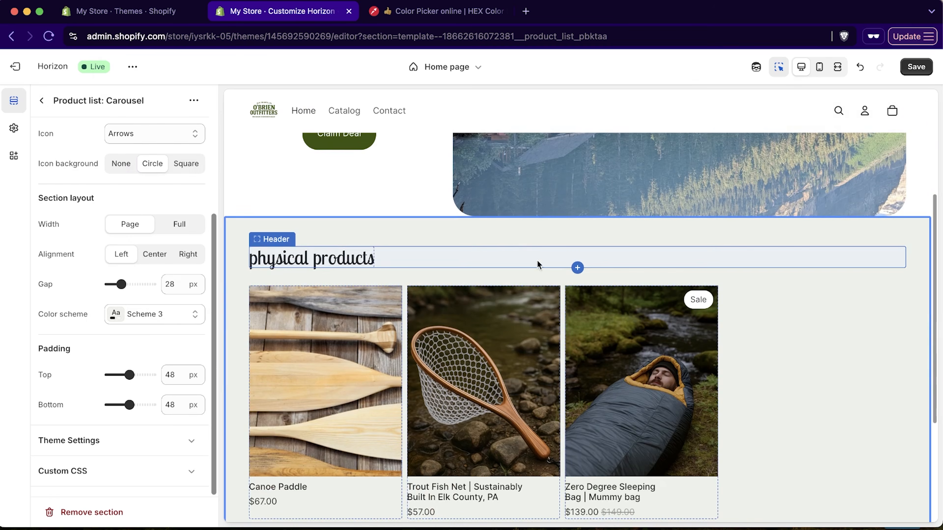
# Set the product list carousel section's color scheme to Scheme 2 and check the section in the home page preview.
pyautogui.click(138, 320)
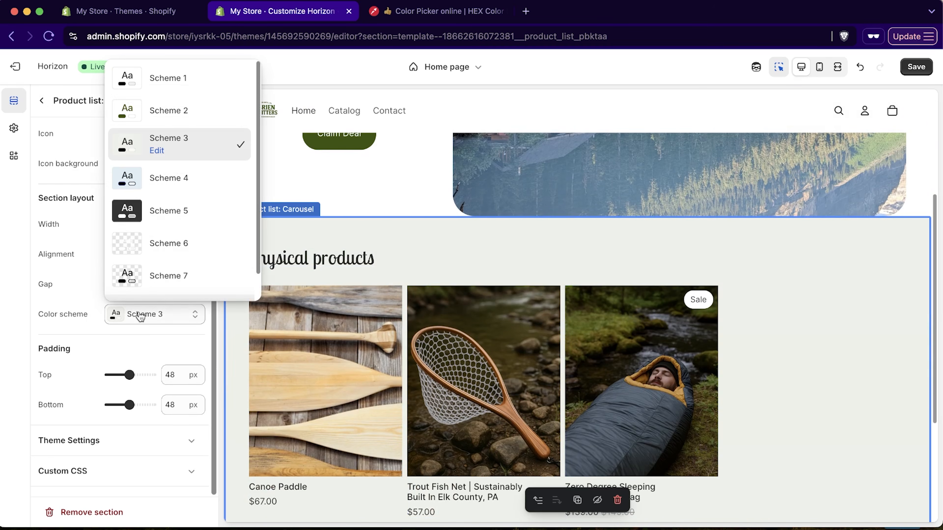
pyautogui.click(165, 112)
pyautogui.scroll(-2, 432, 259)
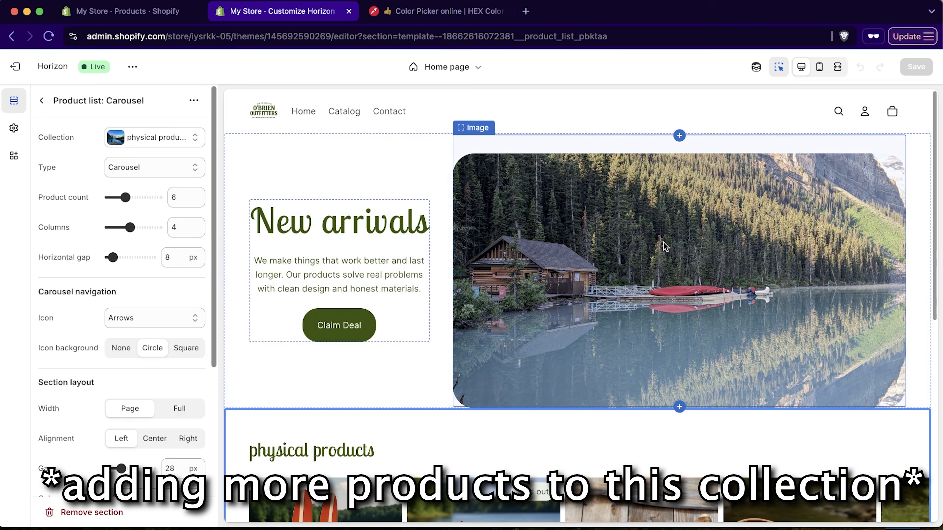
pyautogui.scroll(-6, 659, 246)
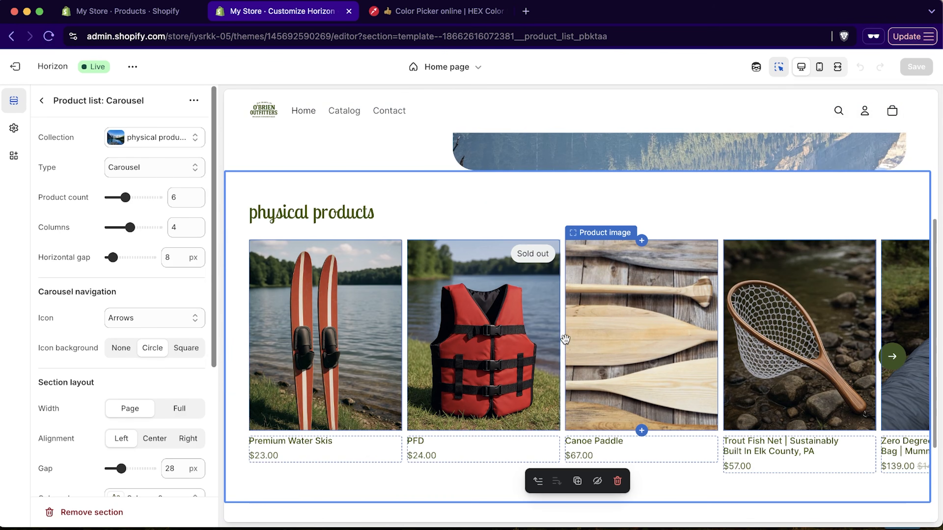
pyautogui.scroll(5, 566, 339)
pyautogui.scroll(-4, 520, 353)
pyautogui.scroll(-3, 508, 358)
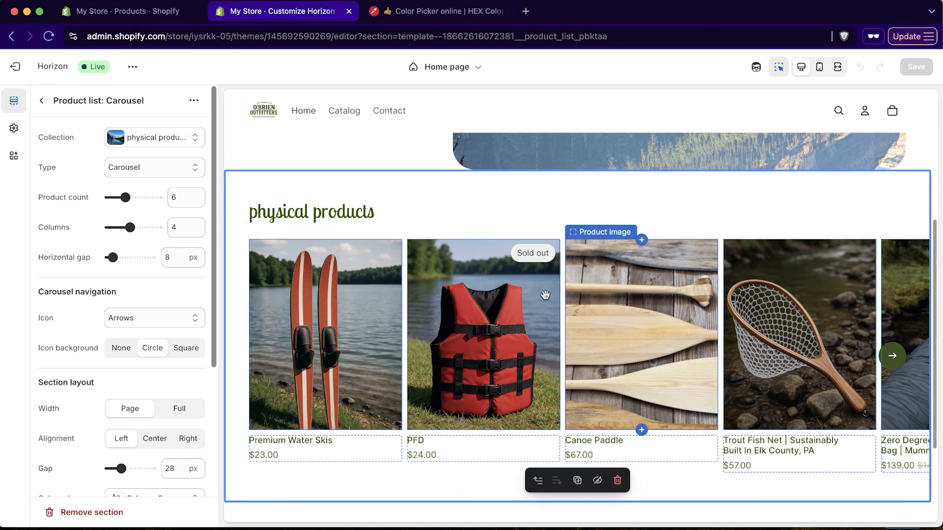
# View the live store from the theme editor and look over its home page down to the physical products carousel.
pyautogui.click(41, 101)
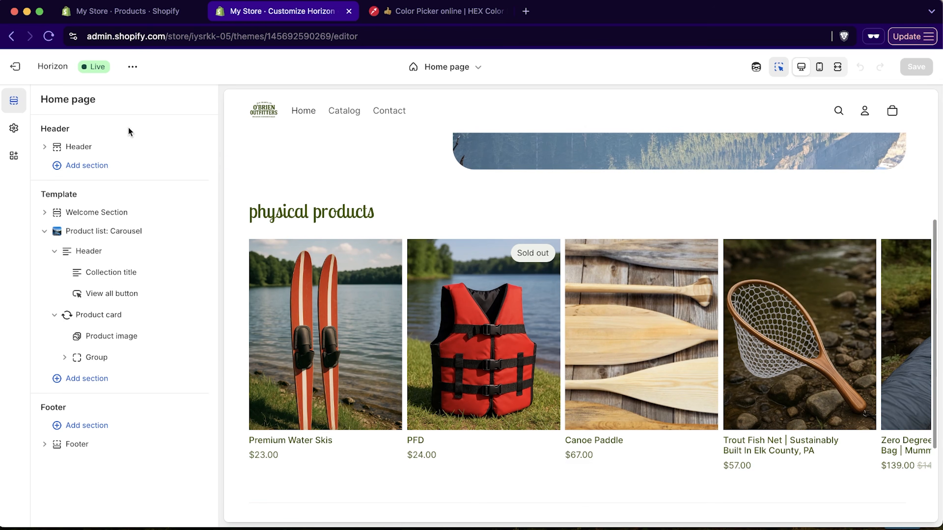
pyautogui.click(132, 68)
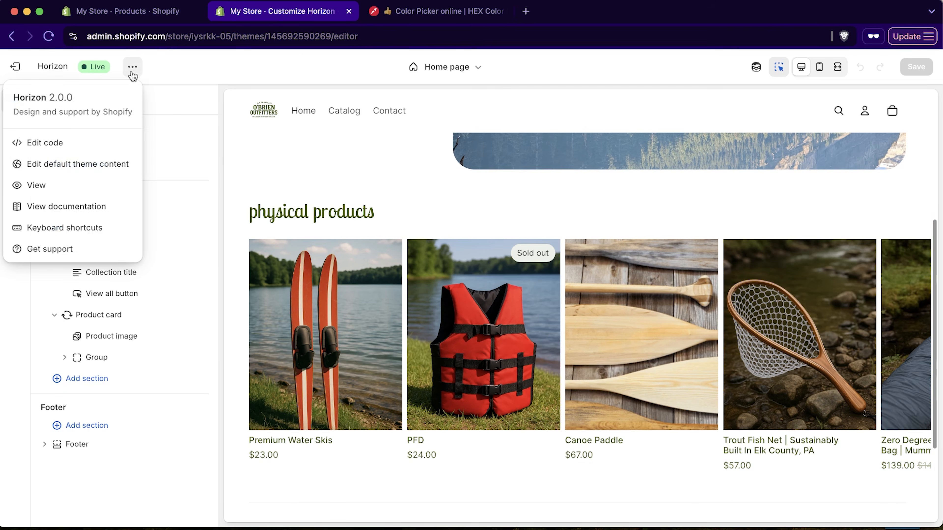
pyautogui.click(91, 187)
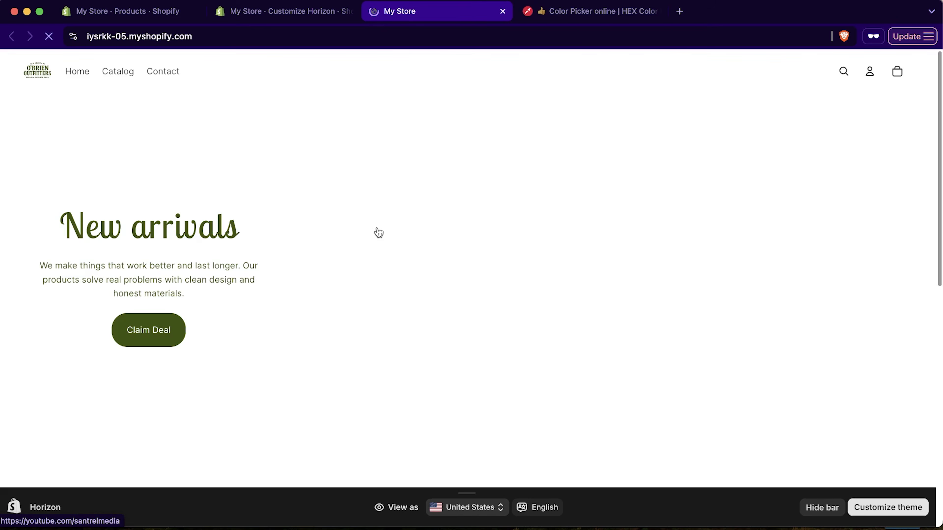
pyautogui.scroll(-10, 396, 237)
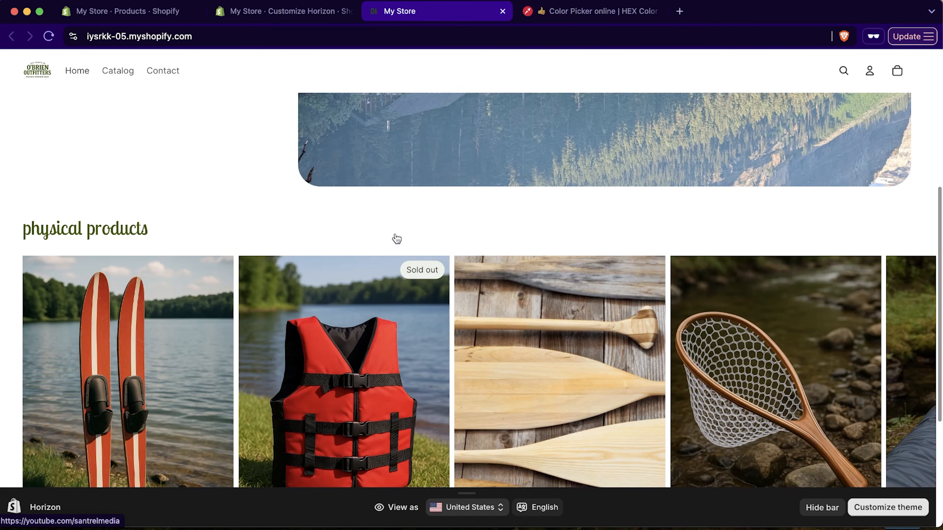
pyautogui.scroll(6, 395, 234)
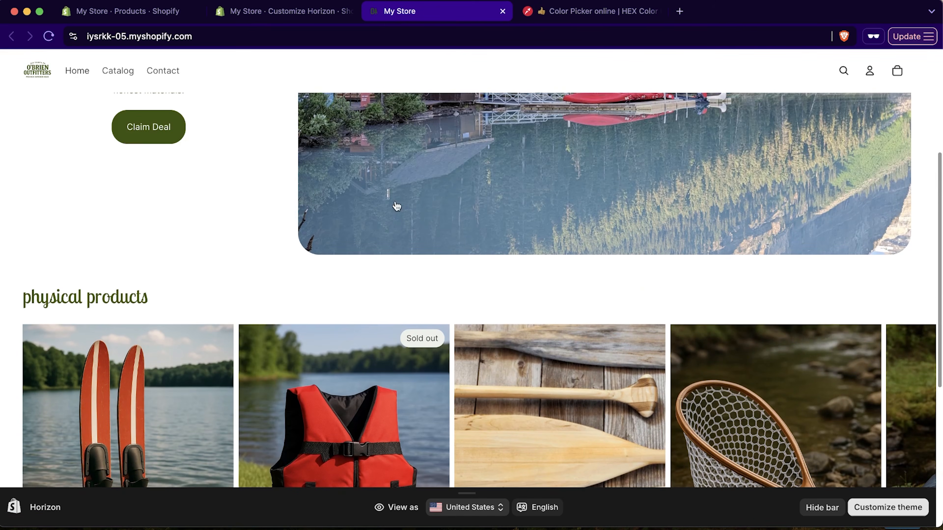
pyautogui.scroll(-5, 473, 187)
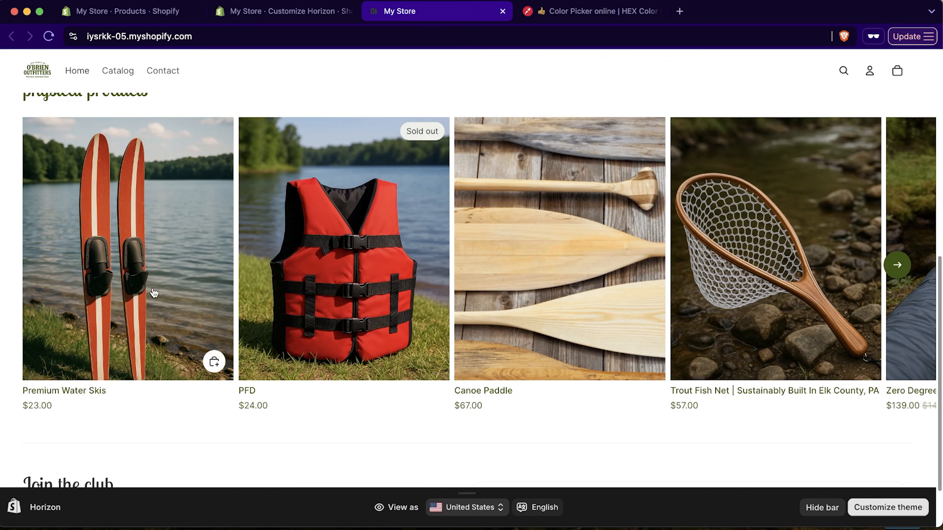
# Cycle the live store's physical products carousel forward and back, and look over the page down to the newsletter signup.
pyautogui.click(898, 266)
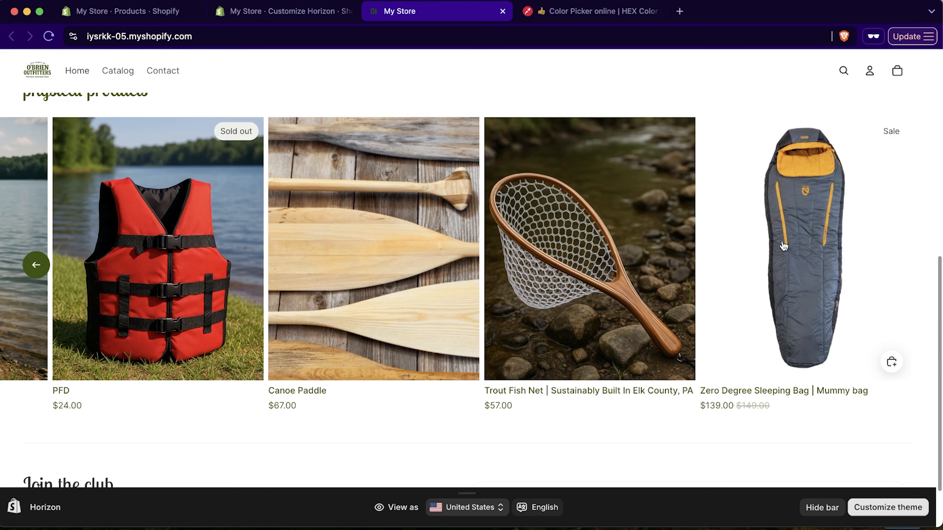
pyautogui.scroll(1, 321, 212)
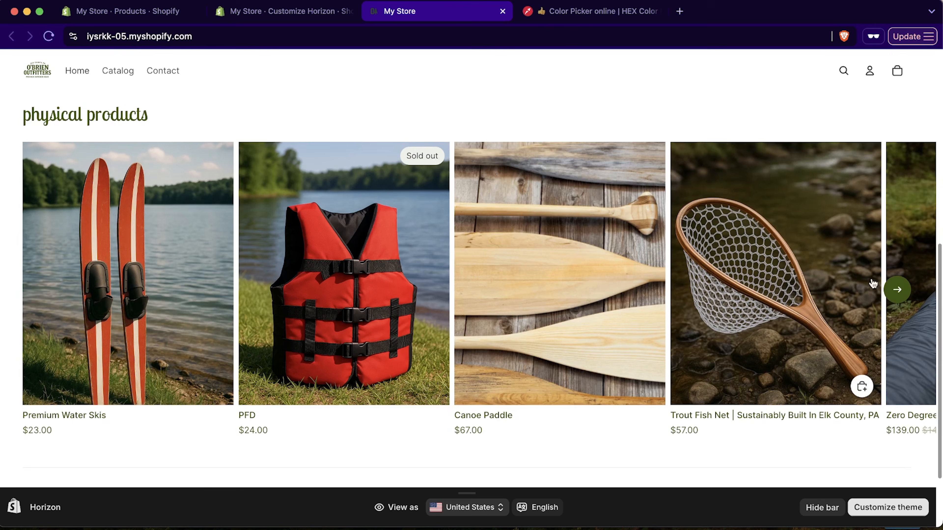
pyautogui.click(897, 289)
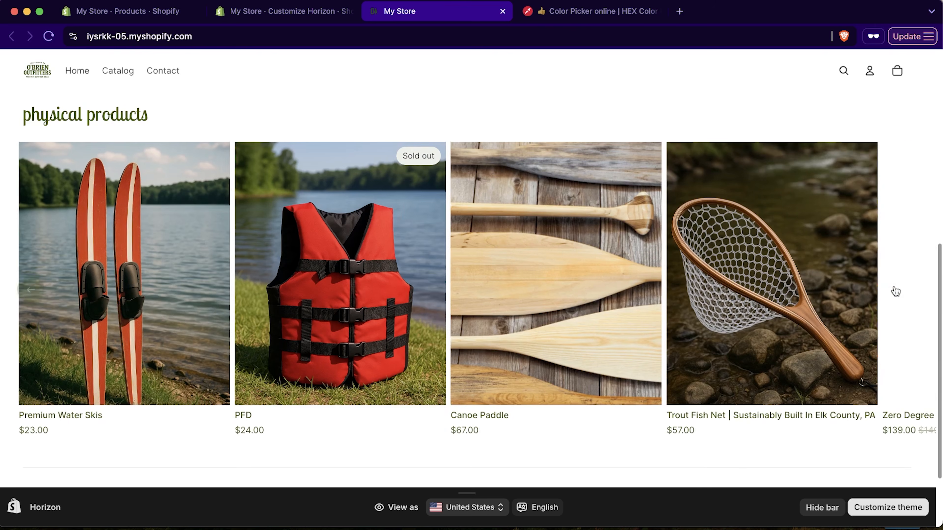
pyautogui.click(36, 289)
pyautogui.scroll(8, 327, 298)
pyautogui.scroll(-10, 330, 297)
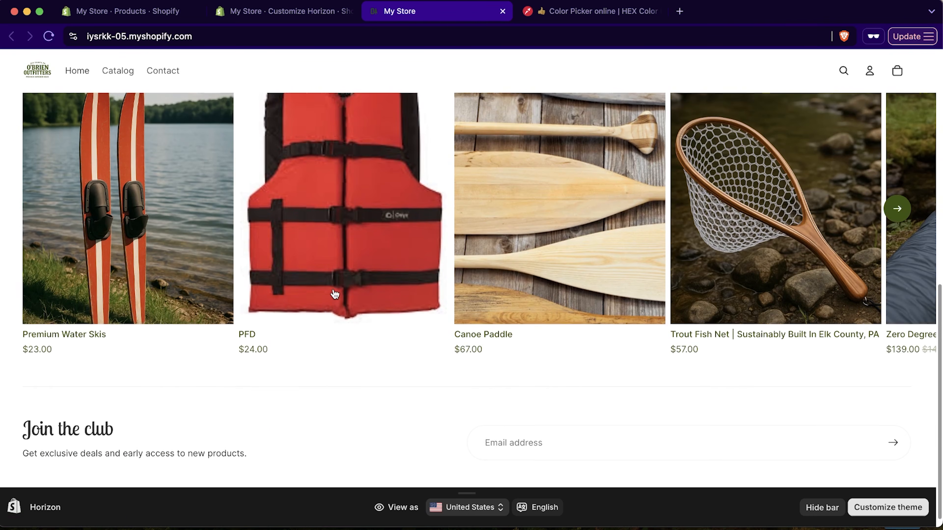
pyautogui.scroll(3, 334, 294)
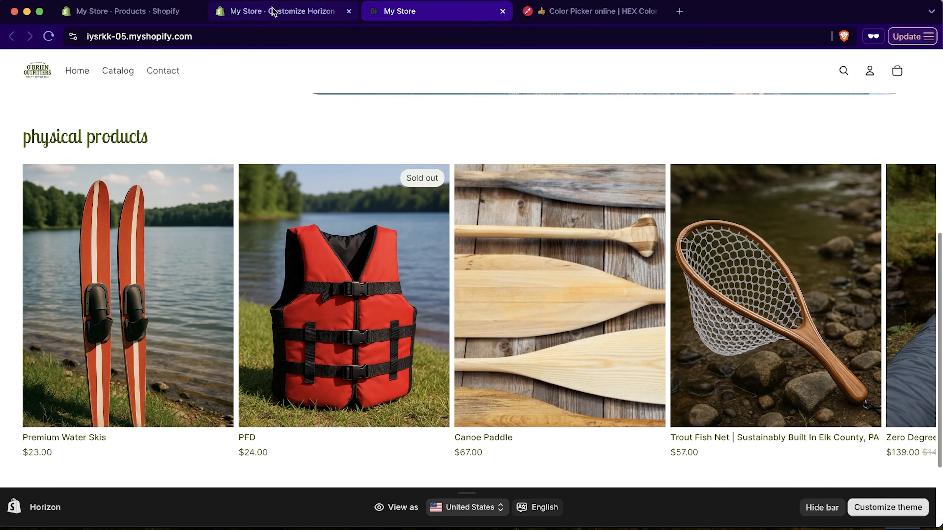
# Return to the theme editor and add a custom section below the product list carousel on the home page.
pyautogui.click(280, 13)
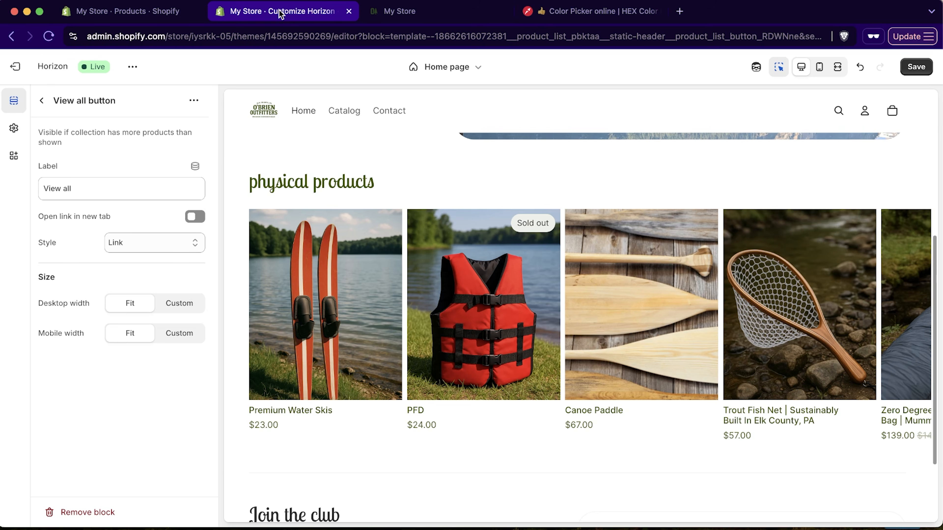
pyautogui.click(44, 101)
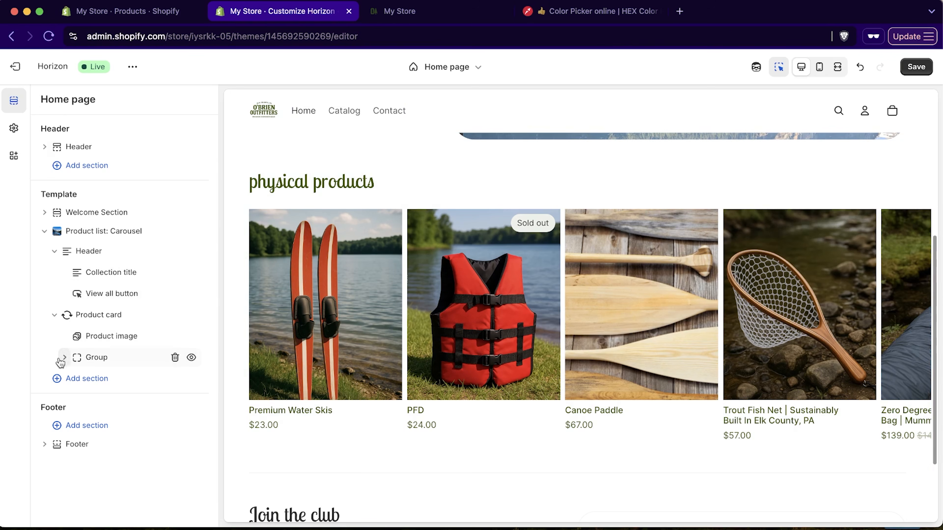
pyautogui.click(67, 377)
pyautogui.scroll(-6, 295, 324)
pyautogui.scroll(6, 295, 327)
pyautogui.click(328, 206)
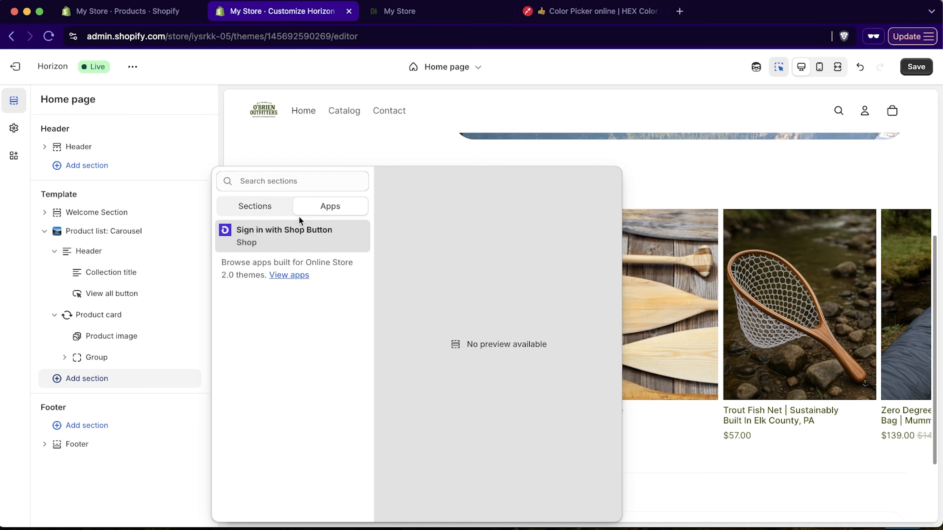
pyautogui.click(275, 213)
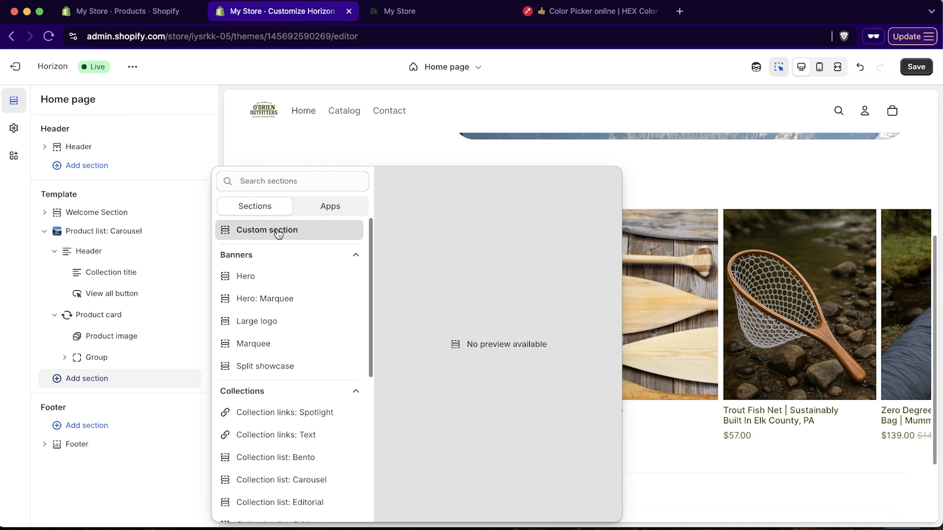
pyautogui.click(278, 234)
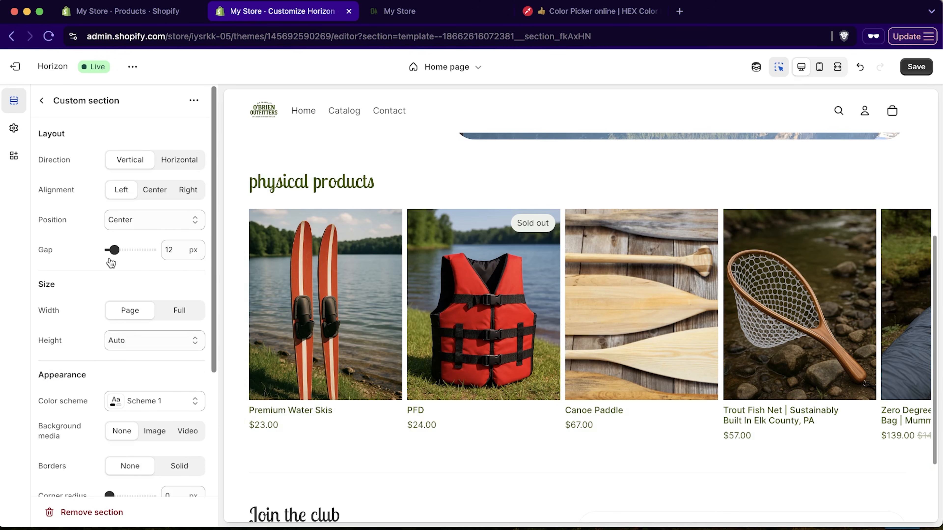
pyautogui.click(42, 101)
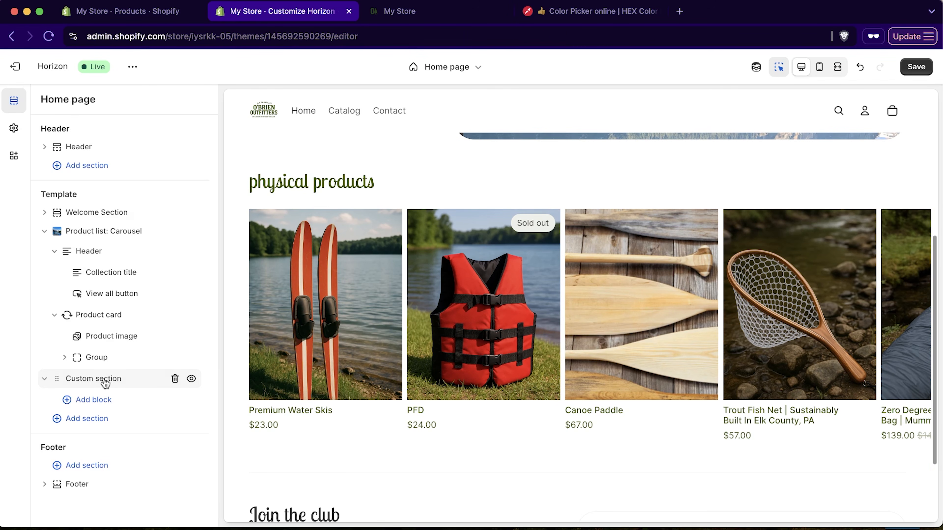
# Add a Button block to the new custom section.
pyautogui.click(94, 402)
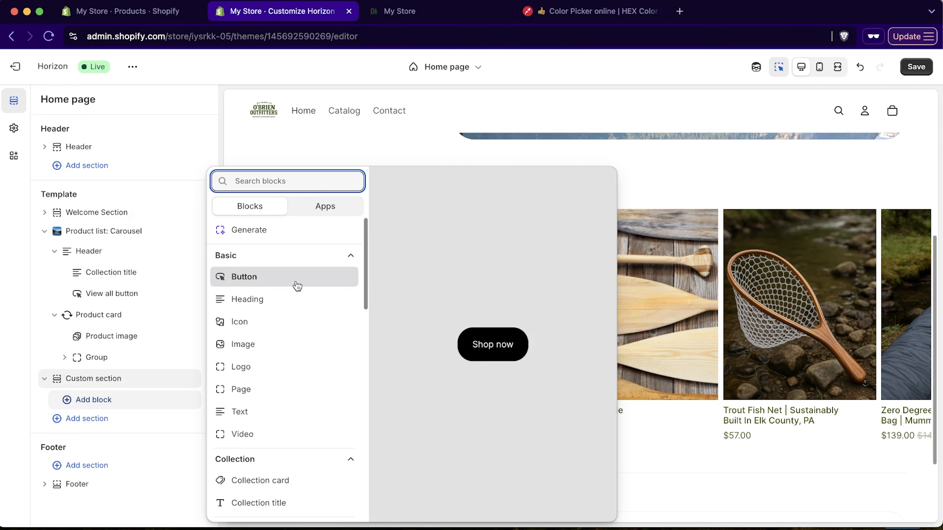
pyautogui.click(285, 281)
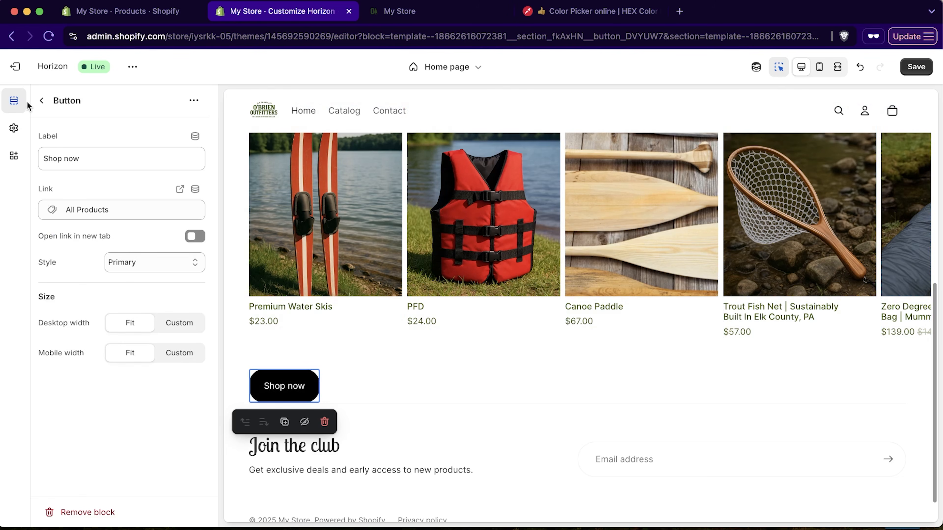
pyautogui.click(42, 101)
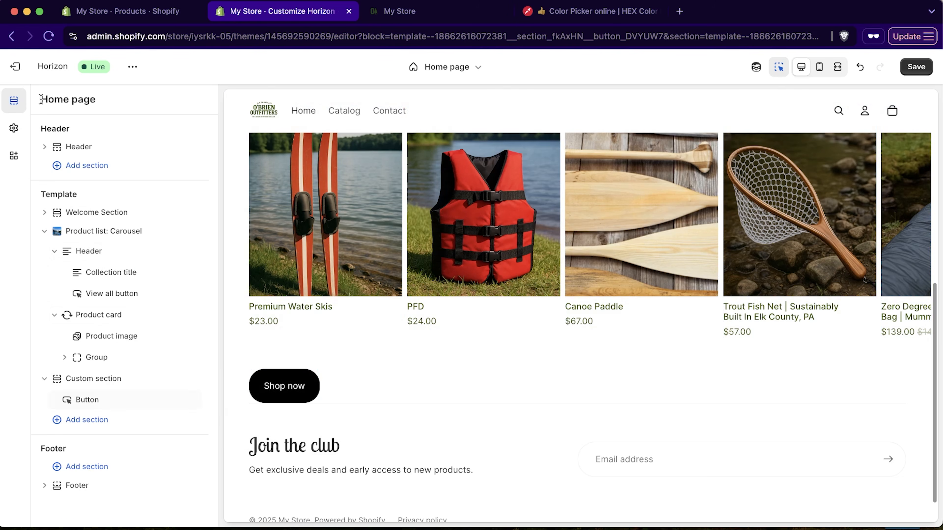
# Set the custom section's color scheme to Scheme 4.
pyautogui.click(109, 379)
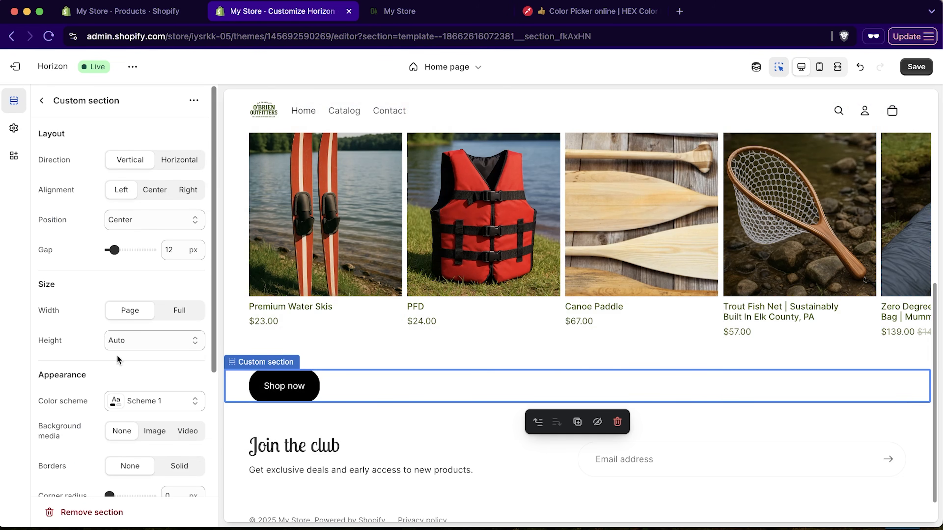
pyautogui.click(113, 400)
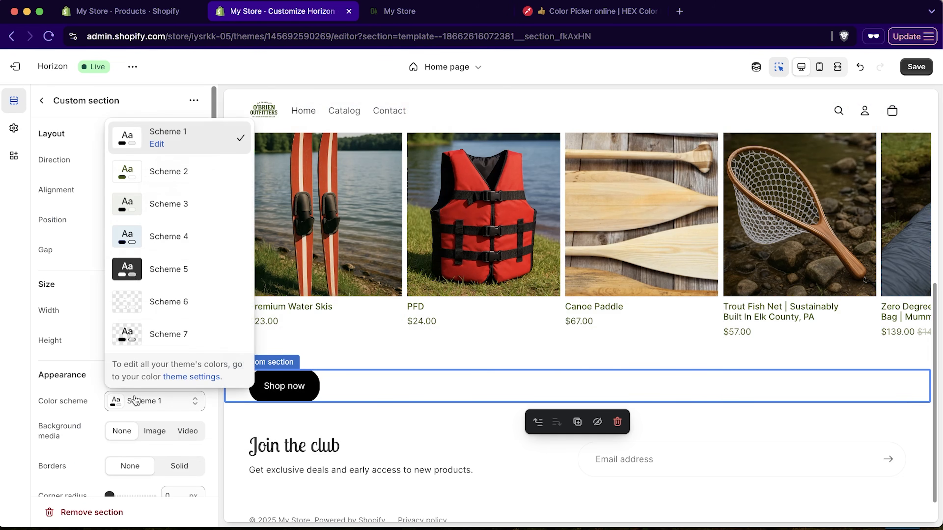
pyautogui.click(161, 238)
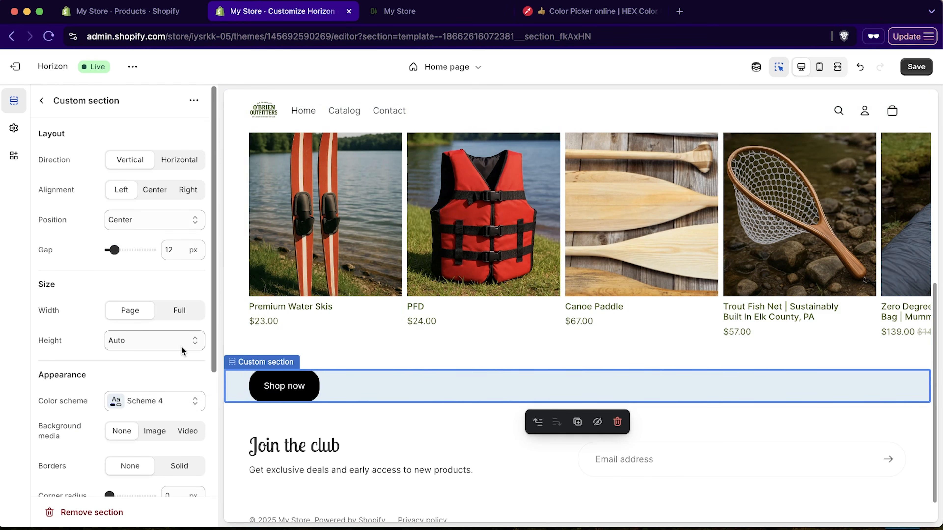
pyautogui.click(42, 101)
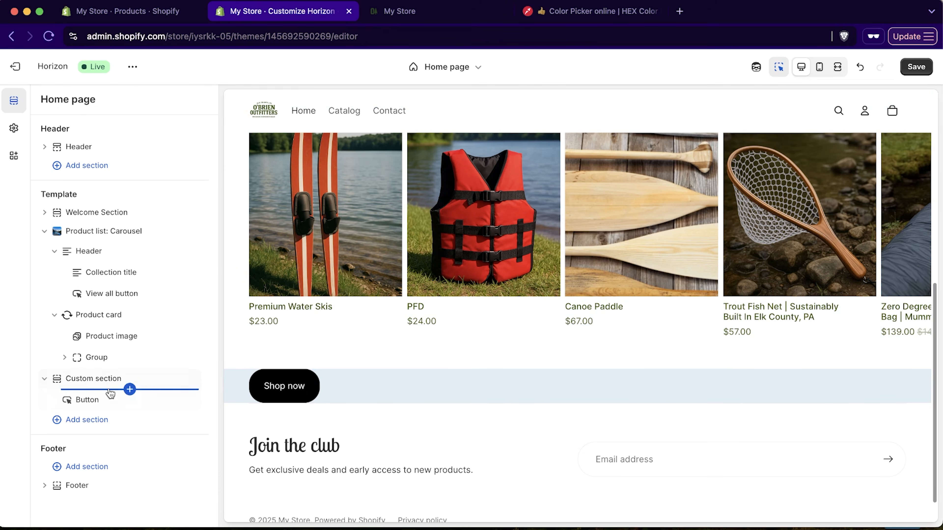
# Generate an AI block above the custom section's button, described as a carousel cycling through products with a drop shadow, glassy hover effect and hover animation.
pyautogui.click(129, 390)
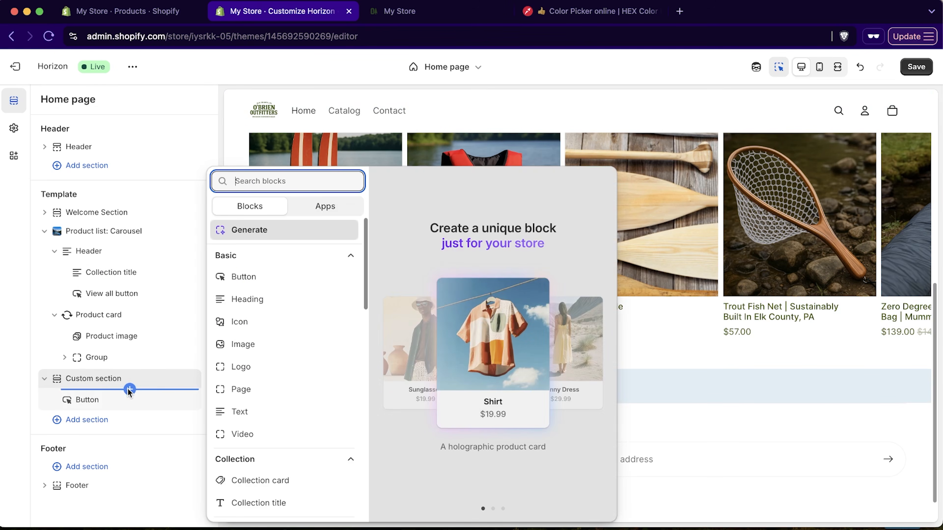
pyautogui.click(292, 234)
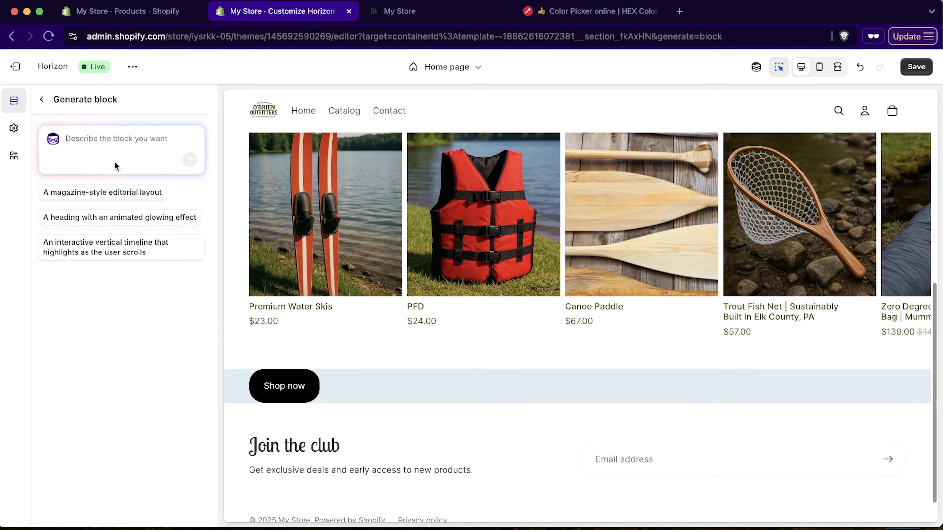
pyautogui.write('create a carousel on that cycles through products, with a drop shadow behind it, and a glassy effect when viewers hover over a product. Please also add an animation when they hover over the product')
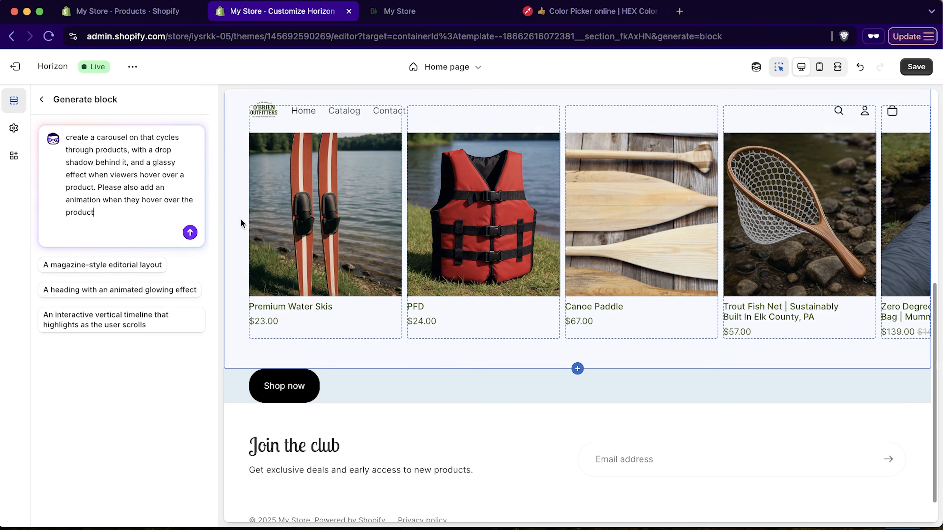
pyautogui.click(190, 233)
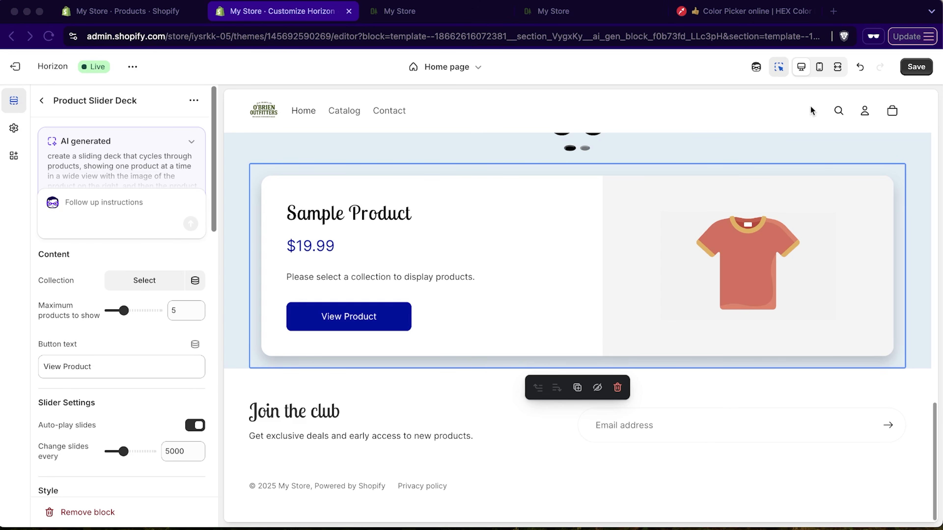
# Examine the generated product carousel and the Product Slider Deck block in the home page preview.
pyautogui.scroll(10, 545, 325)
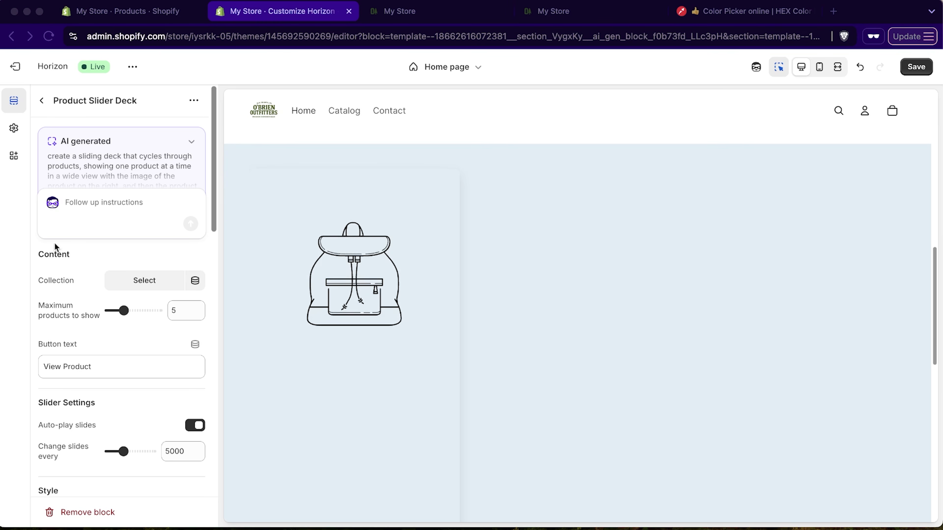
pyautogui.scroll(-10, 480, 350)
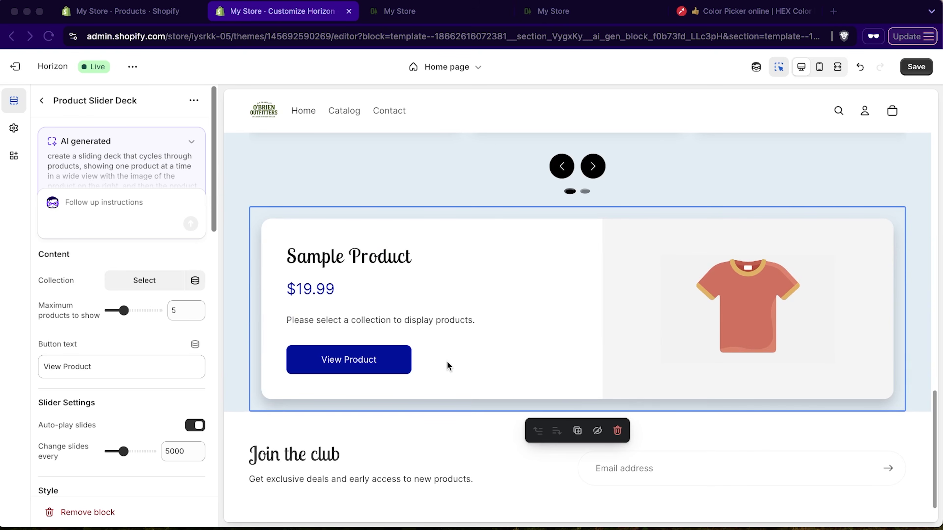
pyautogui.click(486, 330)
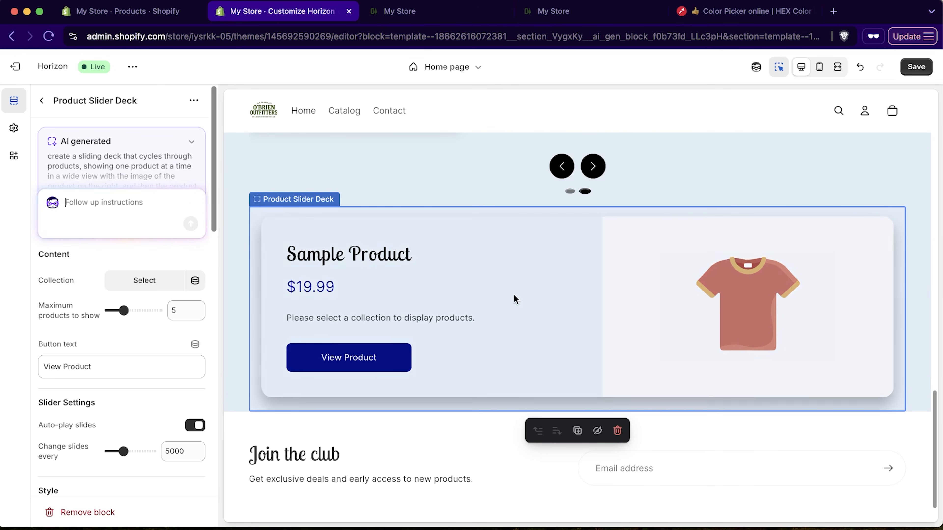
# Set the Product Slider Deck block's collection to Under $100.
pyautogui.click(286, 206)
pyautogui.scroll(-2, 150, 303)
pyautogui.scroll(2, 151, 303)
pyautogui.scroll(-5, 150, 303)
pyautogui.scroll(5, 151, 303)
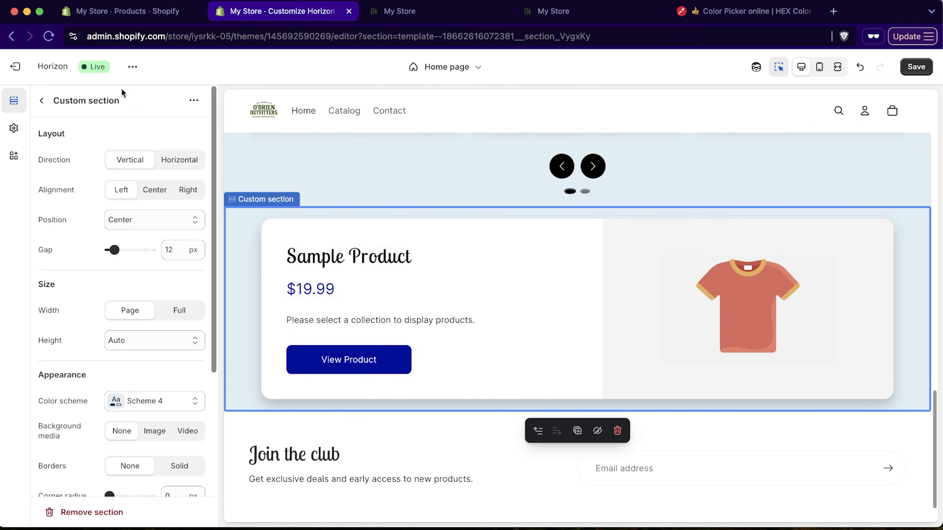
pyautogui.click(52, 105)
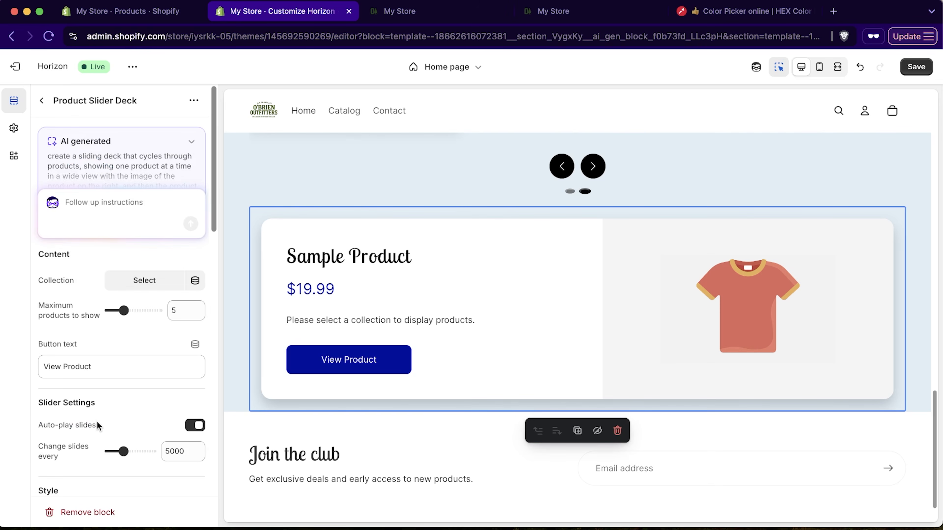
pyautogui.click(149, 281)
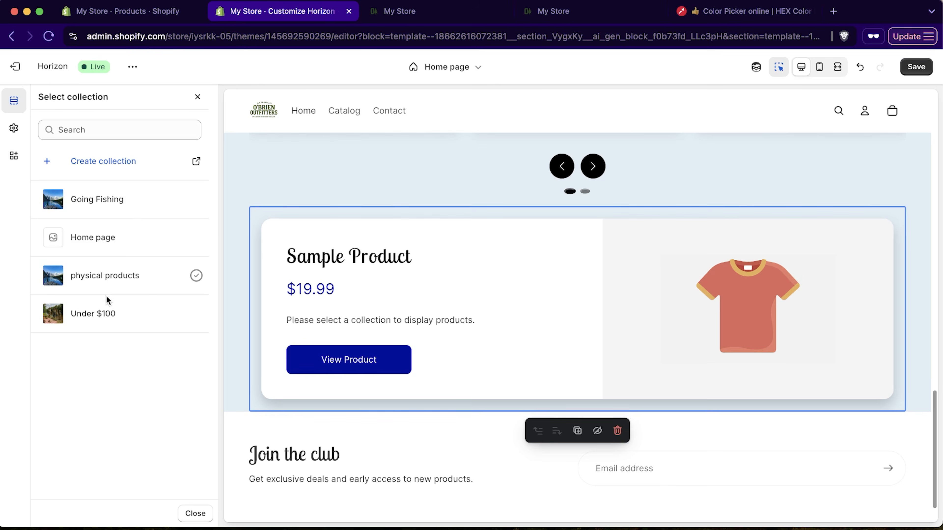
pyautogui.click(105, 313)
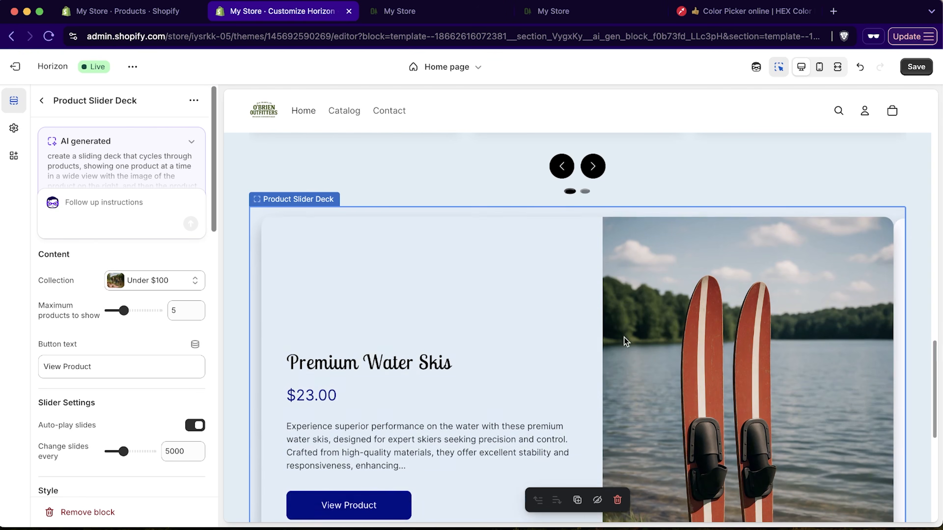
pyautogui.scroll(-1, 630, 347)
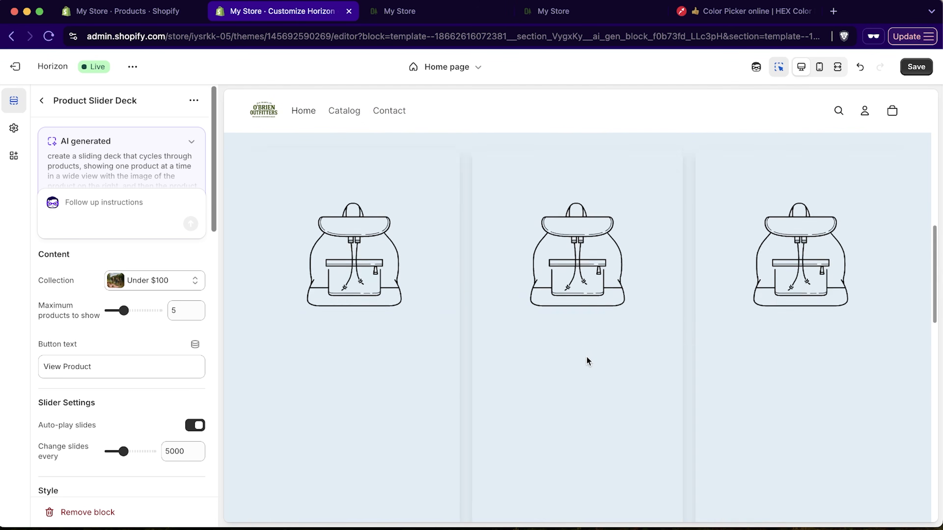
# Delete the custom section containing the Product Carousel block from the home page.
pyautogui.click(42, 101)
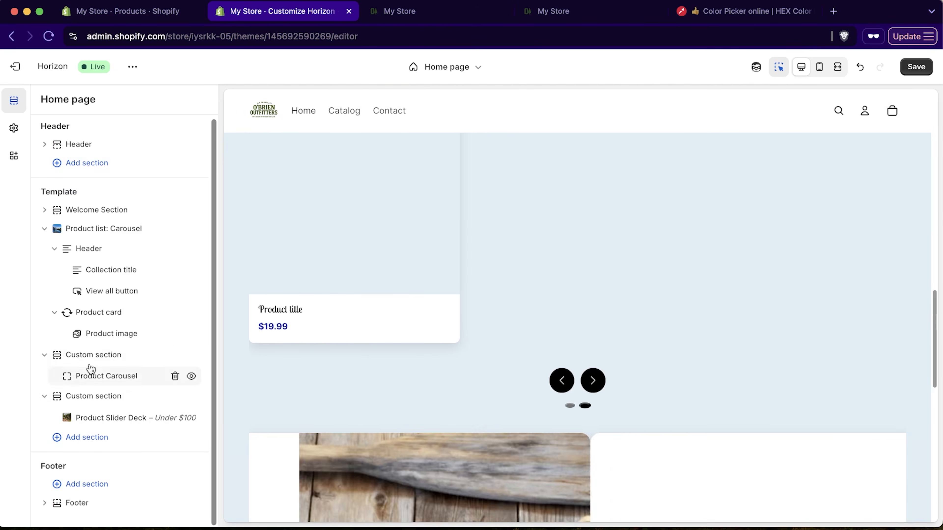
pyautogui.click(175, 356)
pyautogui.scroll(5, 477, 360)
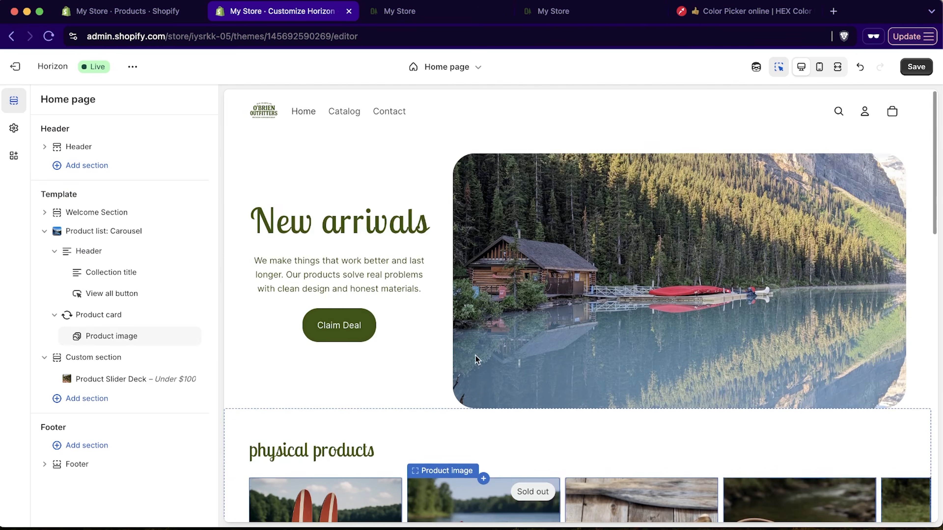
# Examine the home page preview from the header to the footer, including the Product Slider Deck and its navigation arrows.
pyautogui.scroll(-15, 476, 357)
pyautogui.scroll(3, 475, 355)
pyautogui.scroll(-4, 475, 355)
pyautogui.scroll(7, 476, 355)
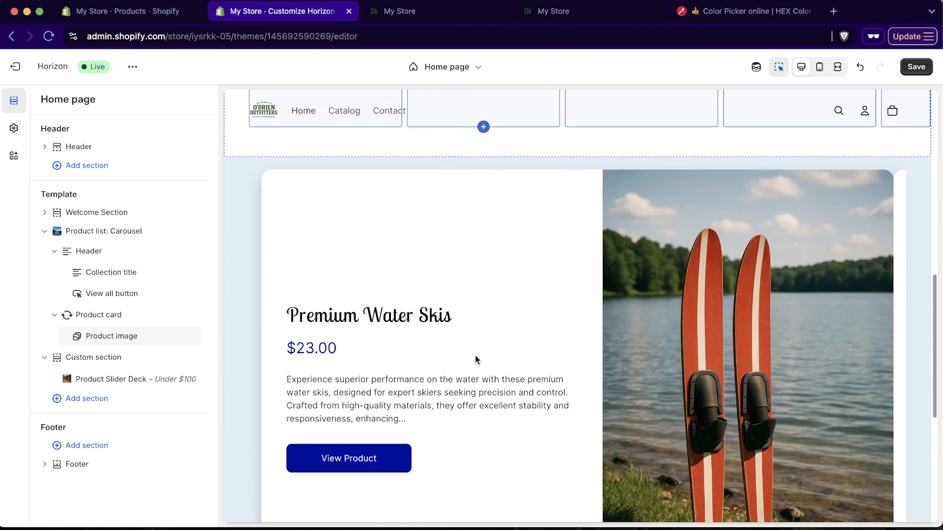
pyautogui.scroll(-10, 475, 355)
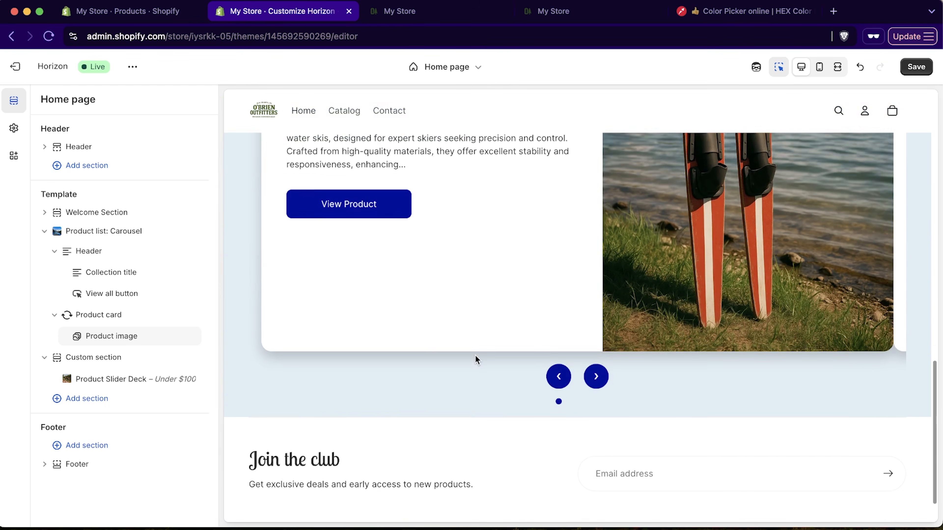
pyautogui.scroll(-2, 476, 355)
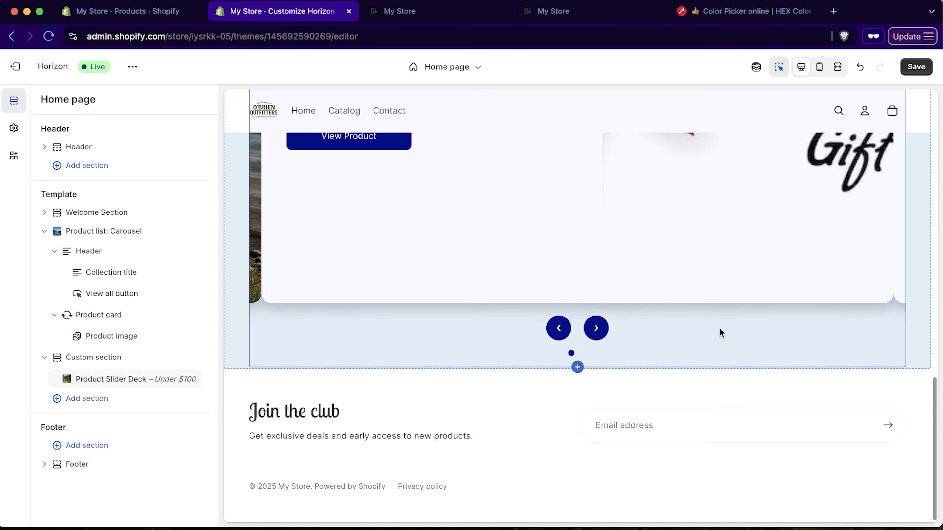
pyautogui.scroll(15, 720, 329)
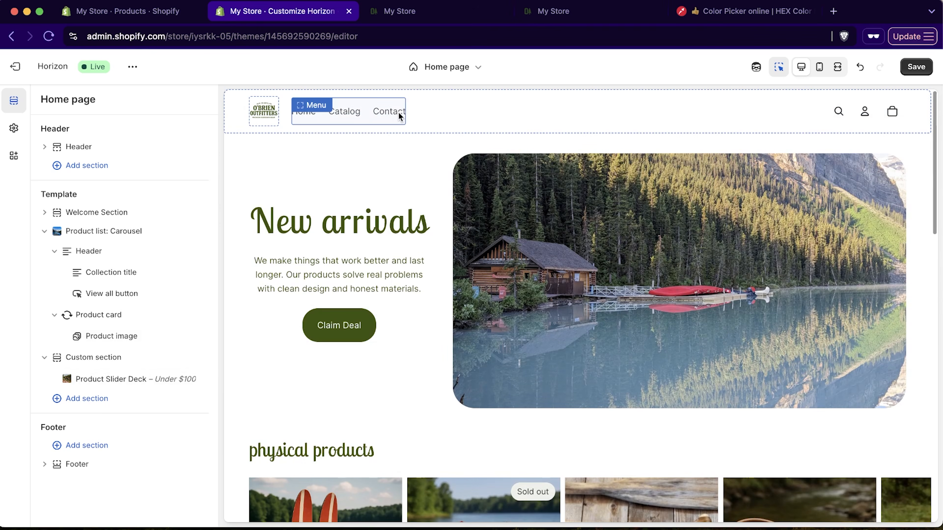
pyautogui.scroll(-15, 520, 134)
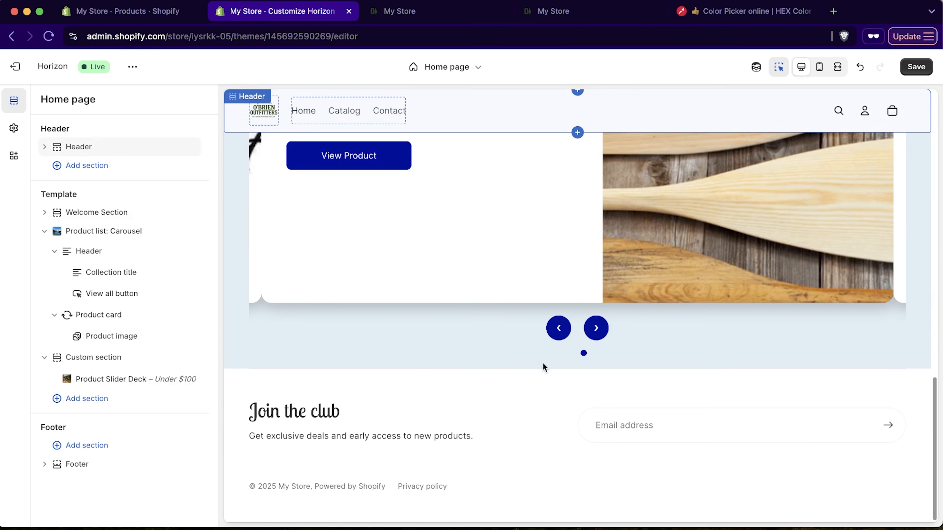
pyautogui.scroll(15, 488, 172)
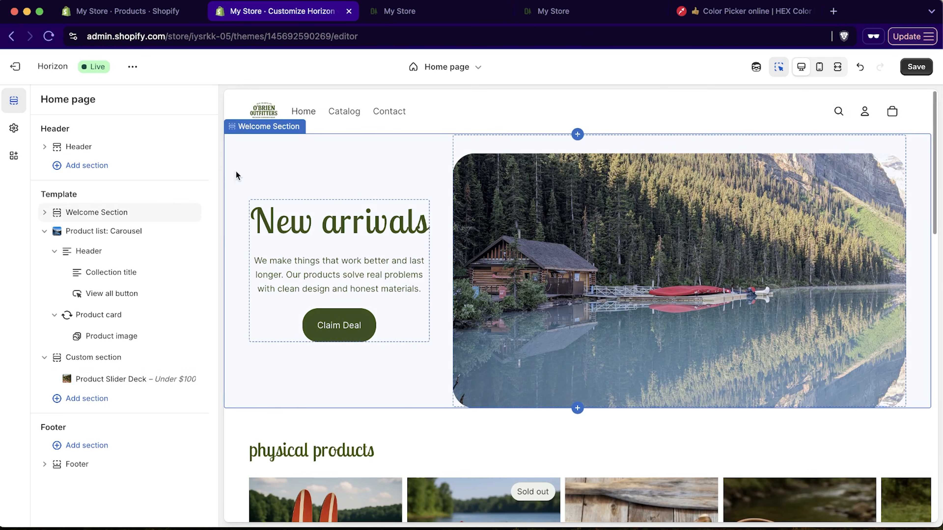
# Turn off the search icon in the Header section's settings.
pyautogui.click(84, 146)
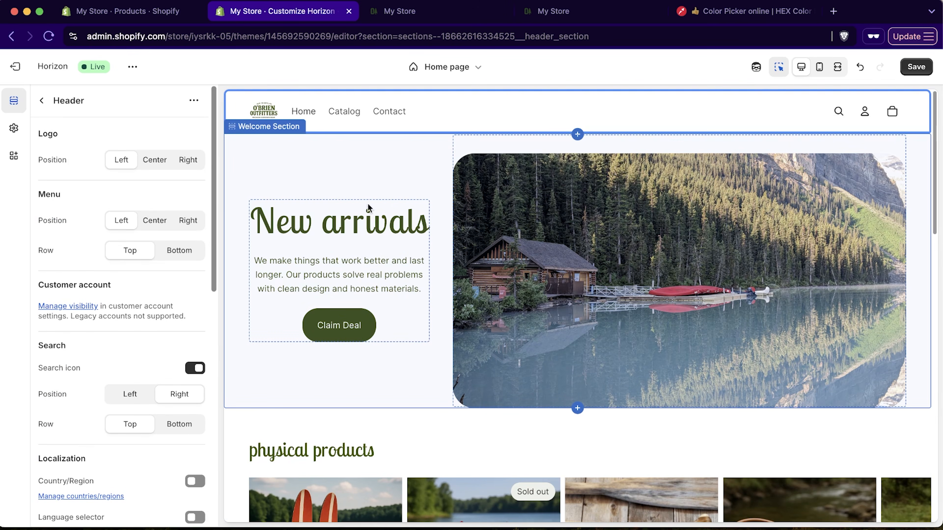
pyautogui.scroll(-1, 56, 405)
pyautogui.scroll(-5, 56, 405)
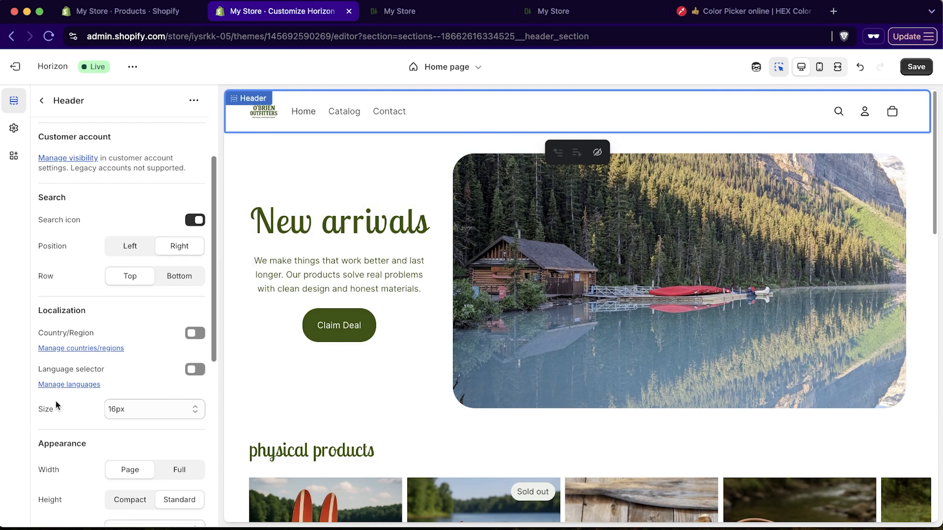
pyautogui.click(195, 220)
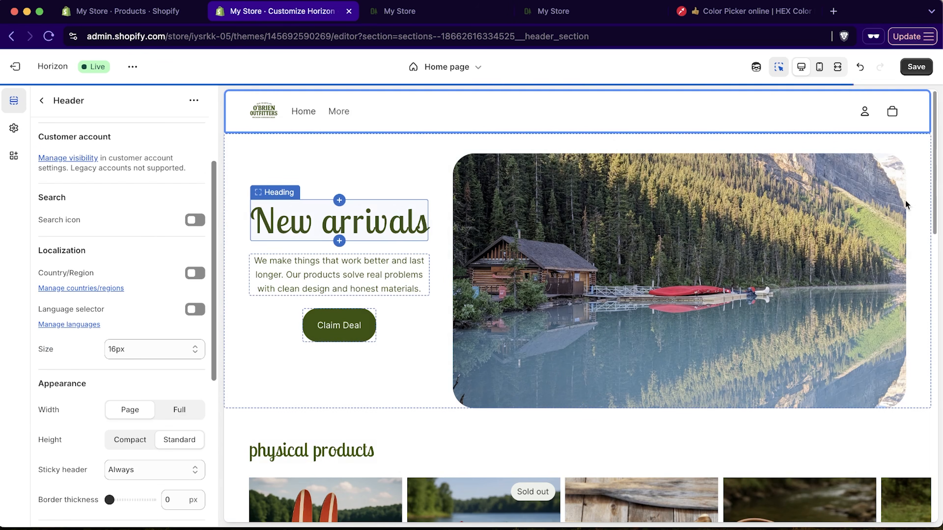
pyautogui.scroll(6, 106, 249)
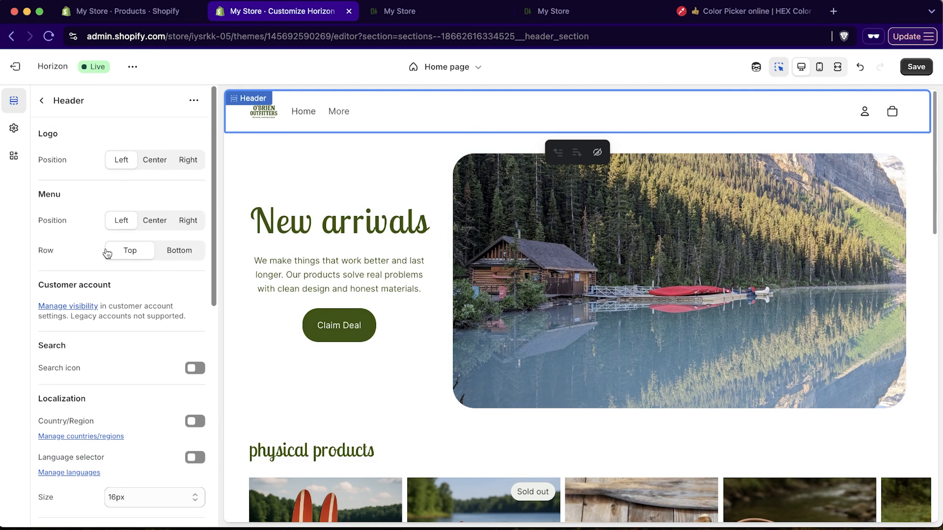
# Try enabling the Country/Region selector in the header's localization settings, and switch it back off.
pyautogui.scroll(-8, 93, 358)
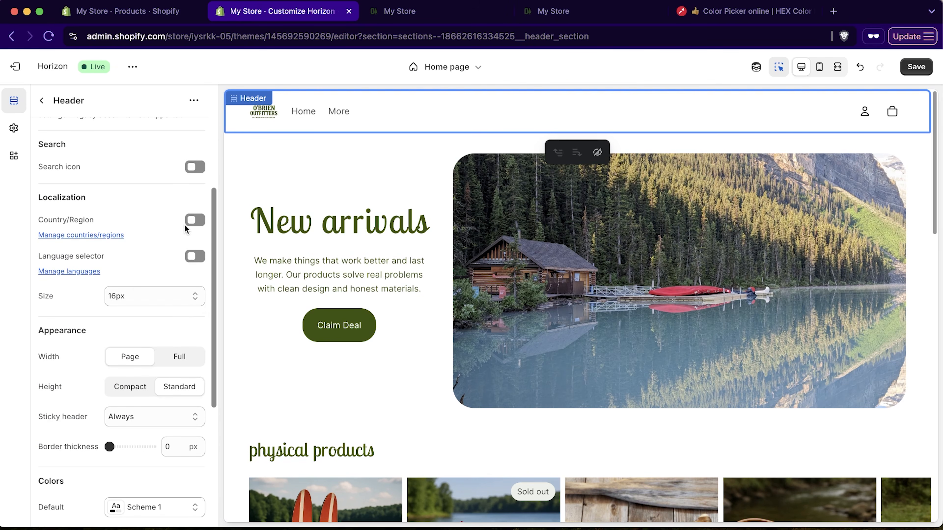
pyautogui.click(194, 221)
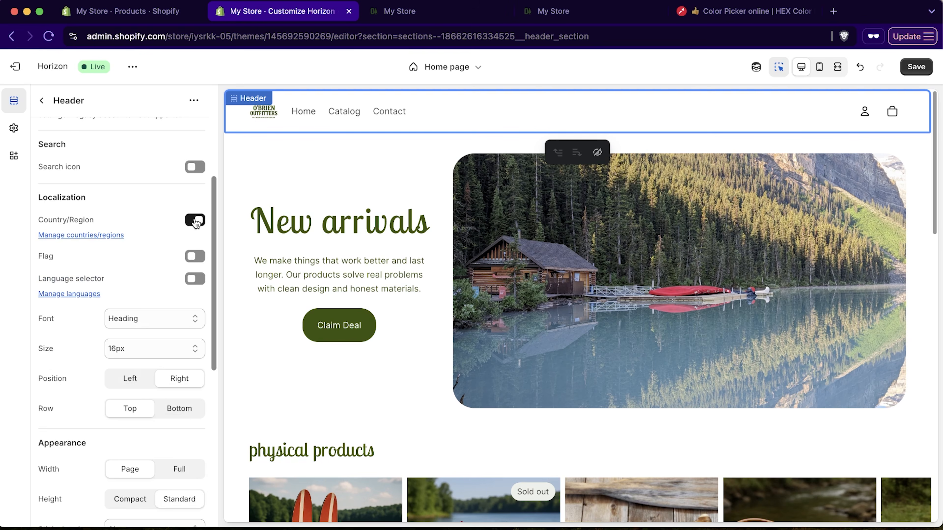
pyautogui.click(195, 221)
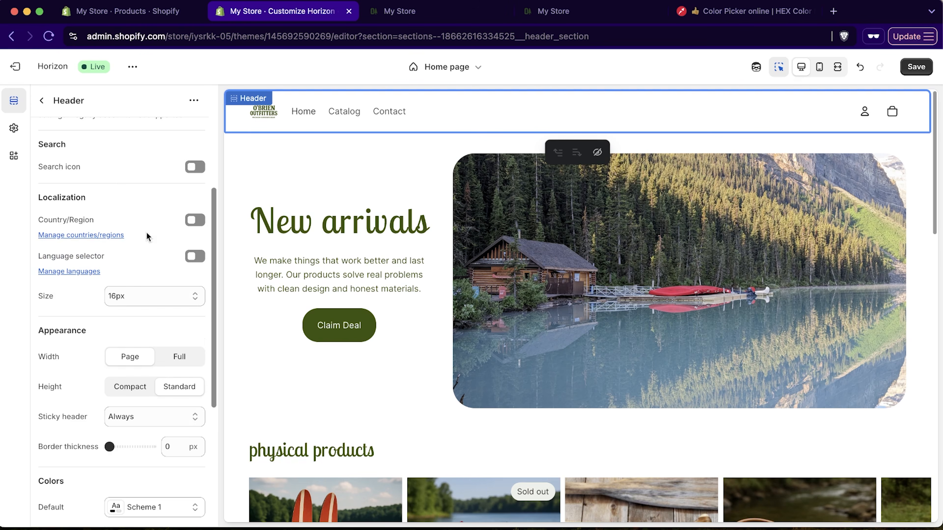
pyautogui.scroll(3, 156, 260)
# Try the Full width option for the header's appearance, and return it to Page.
pyautogui.scroll(-7, 156, 257)
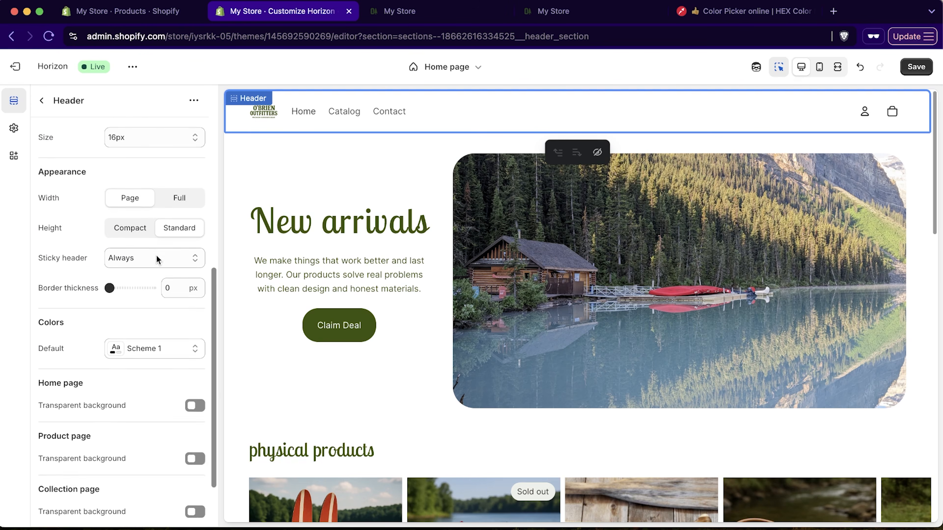
pyautogui.scroll(-2, 157, 259)
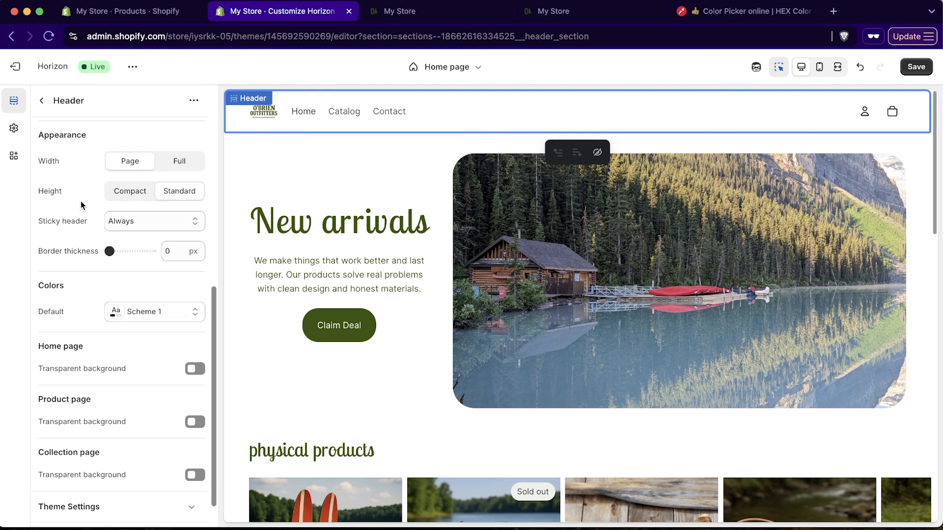
pyautogui.click(177, 169)
pyautogui.click(122, 163)
pyautogui.scroll(-2, 74, 248)
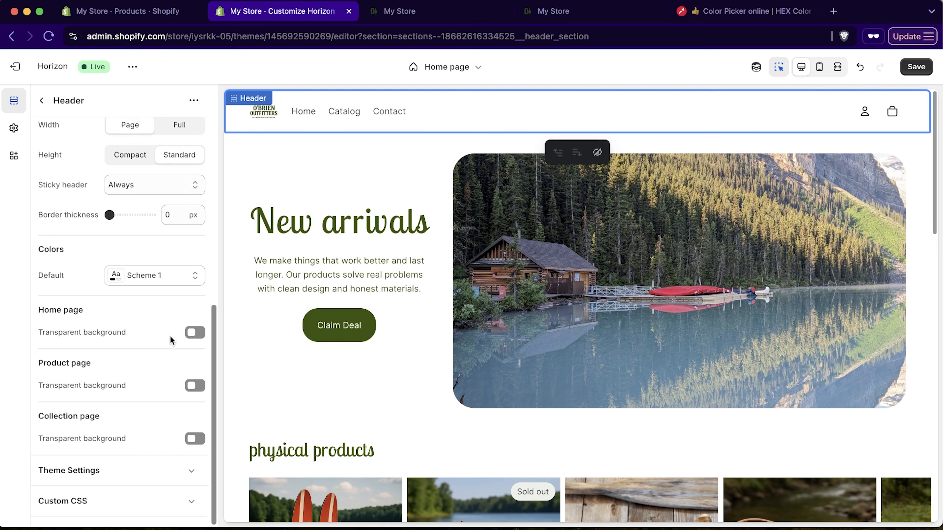
# Try a transparent header background for the home page, and switch it back off.
pyautogui.click(196, 333)
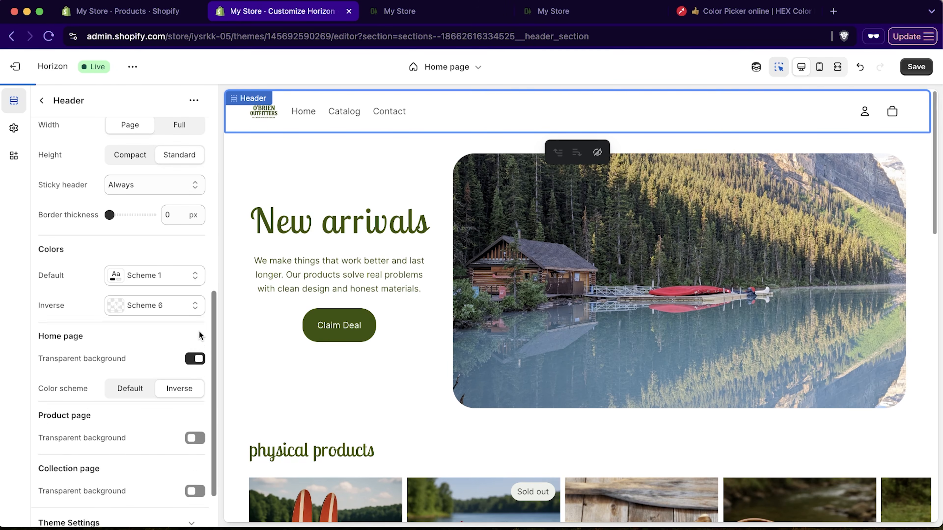
pyautogui.click(196, 359)
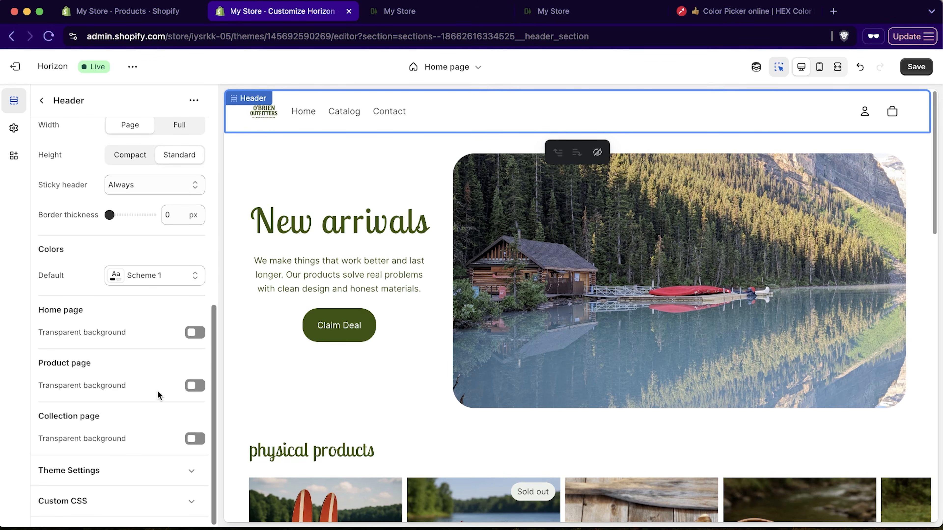
pyautogui.scroll(10, 158, 392)
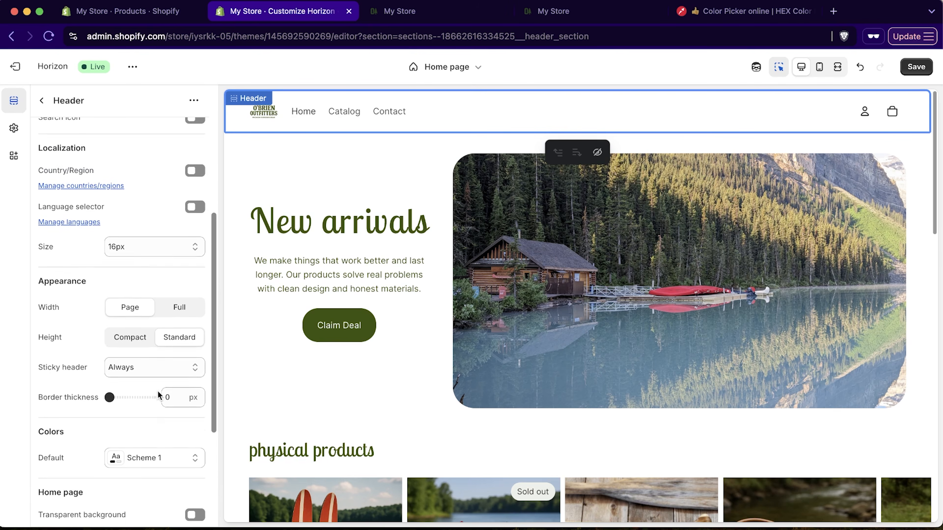
# Set the sticky header option to On scroll up and check the header's behavior while moving through the preview.
pyautogui.scroll(-7, 158, 394)
pyautogui.click(164, 241)
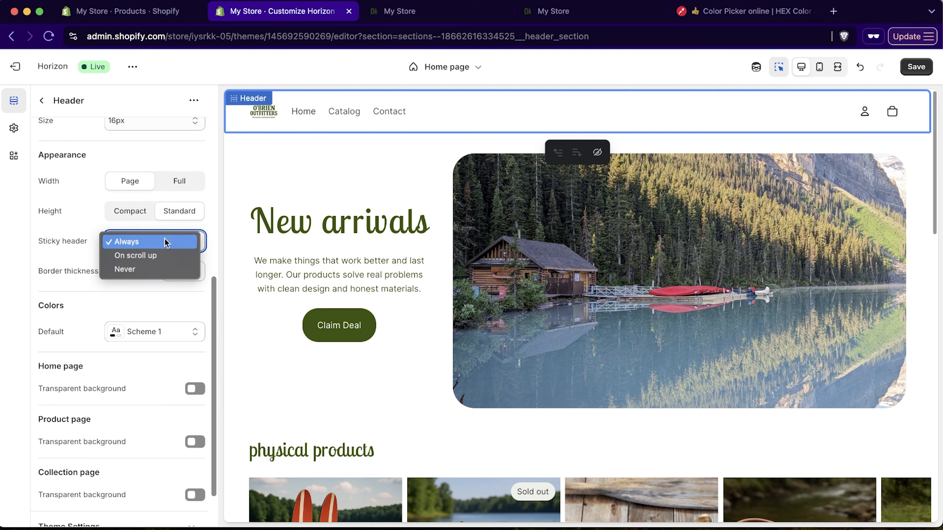
pyautogui.click(148, 256)
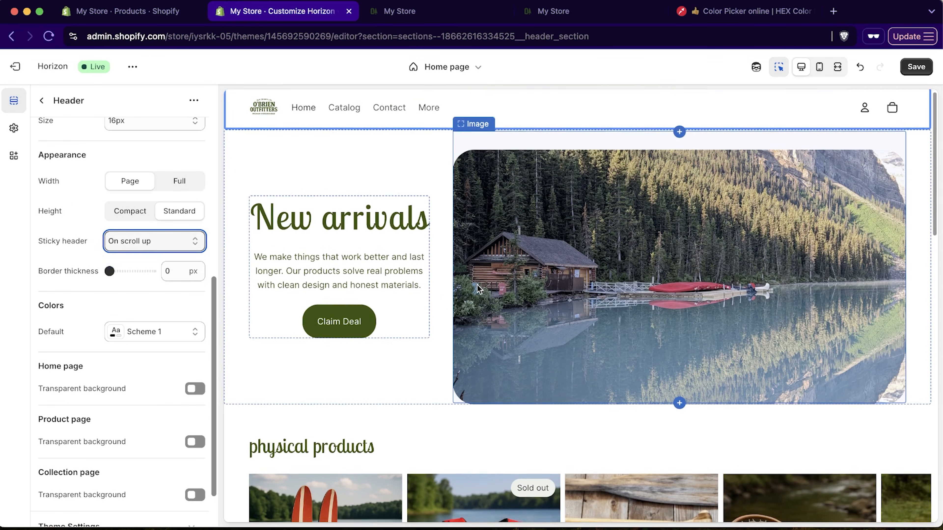
pyautogui.scroll(-8, 478, 284)
pyautogui.scroll(-8, 479, 289)
pyautogui.scroll(3, 479, 289)
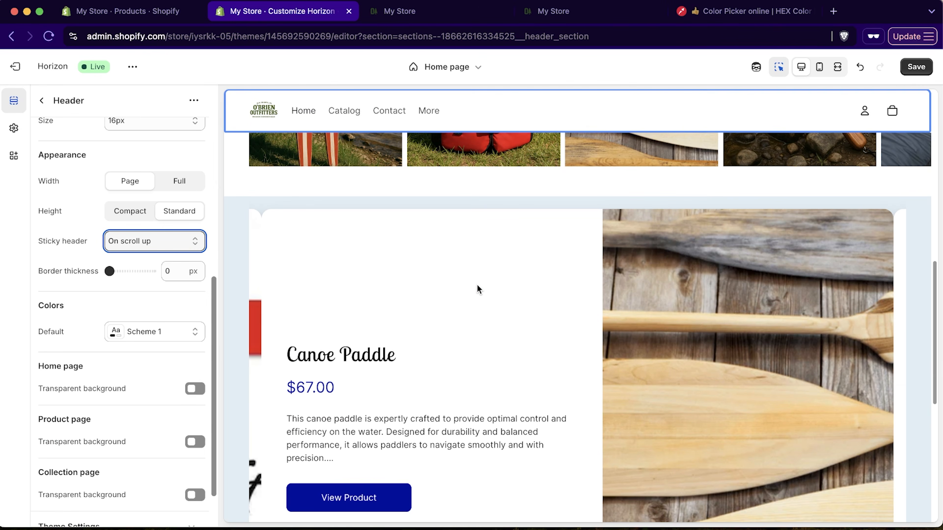
# Try the Never option for the sticky header, and return it to On scroll up.
pyautogui.click(138, 246)
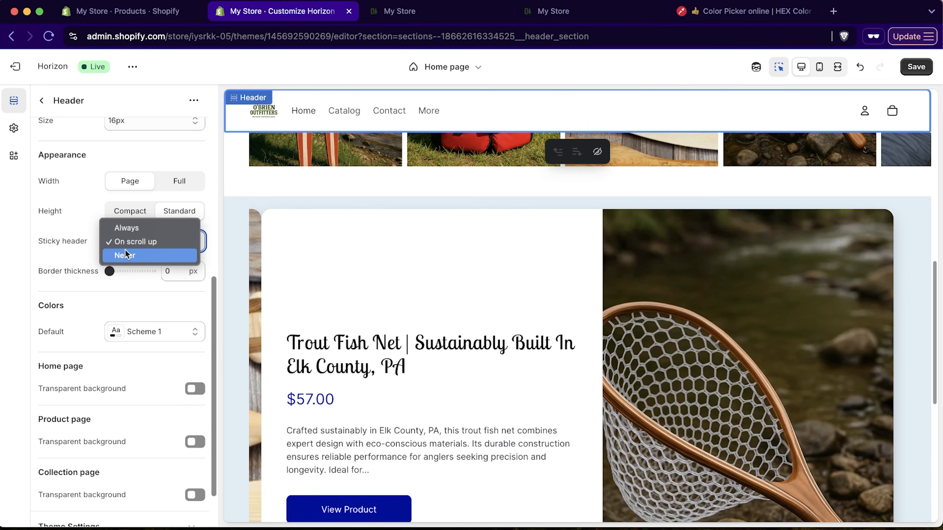
pyautogui.click(128, 254)
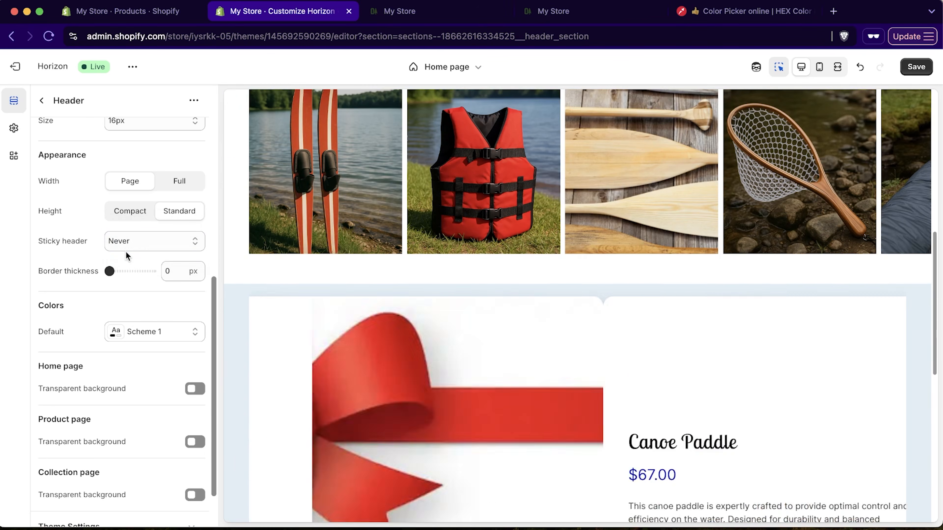
pyautogui.click(137, 248)
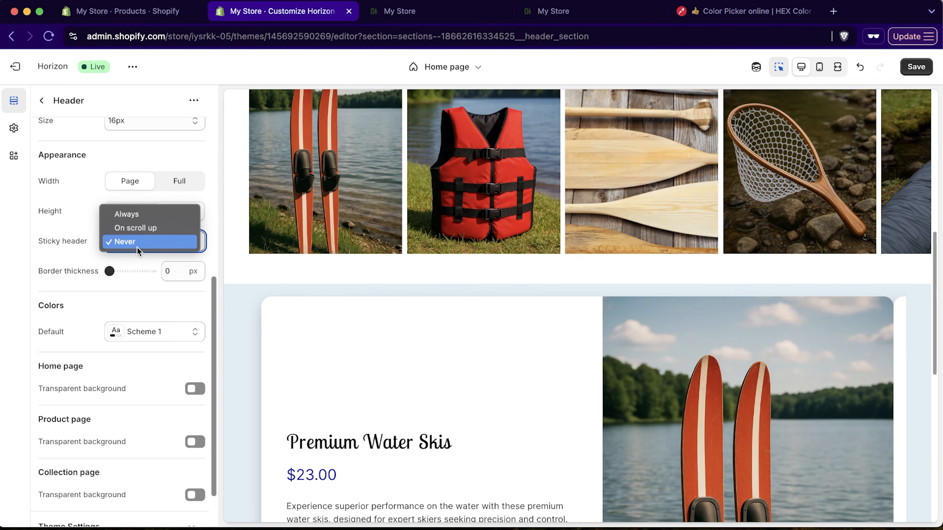
pyautogui.click(141, 228)
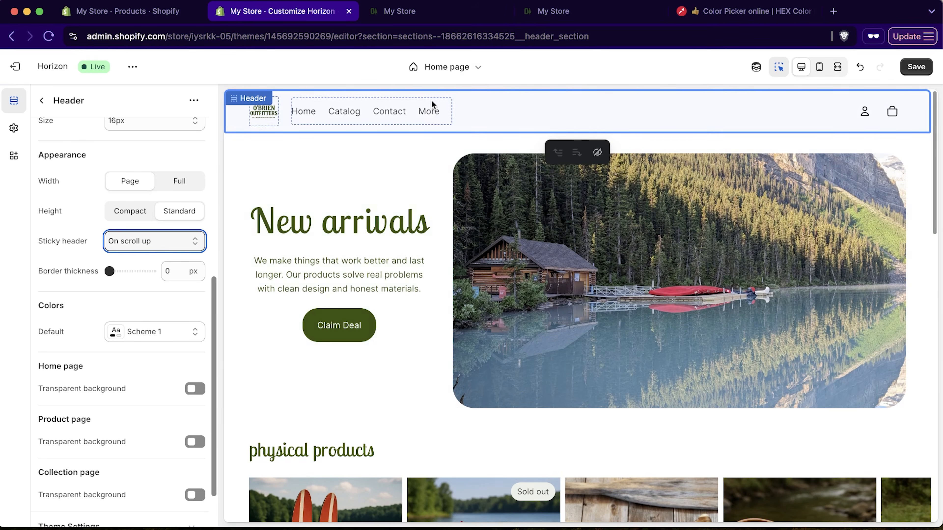
pyautogui.scroll(10, 123, 282)
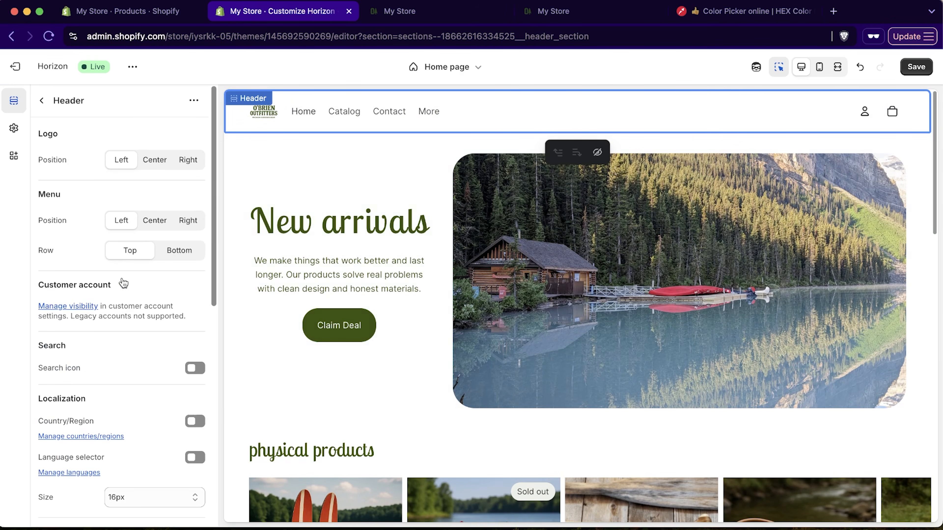
pyautogui.scroll(-10, 122, 278)
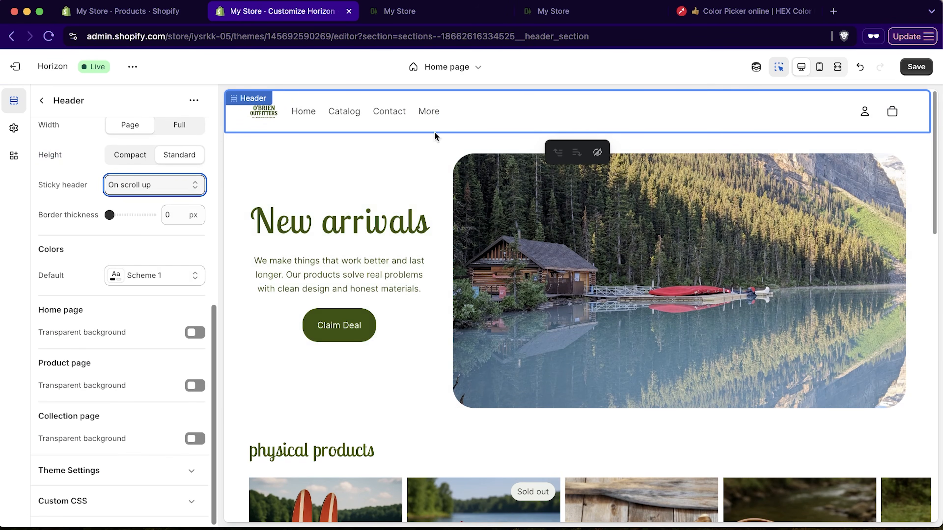
# Add an announcement bar section to the header group and set its color scheme to Scheme 5.
pyautogui.scroll(5, 69, 357)
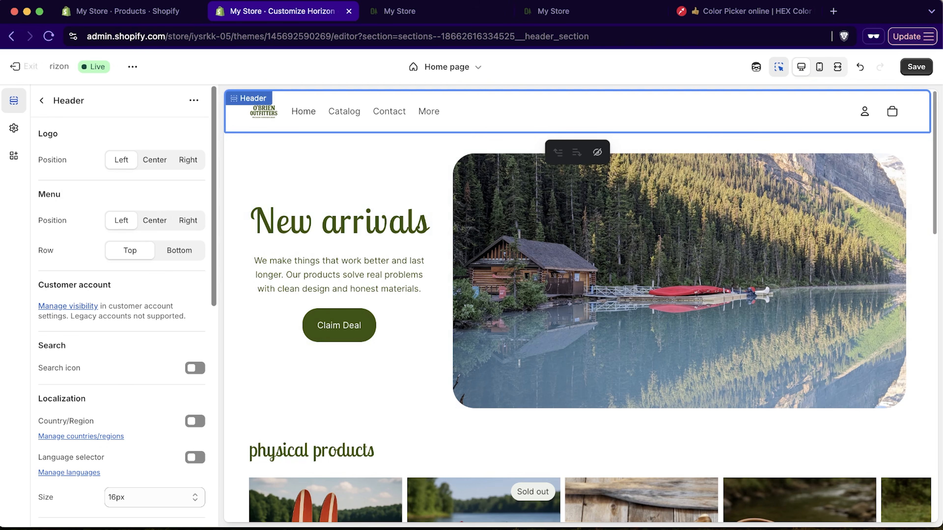
pyautogui.click(42, 101)
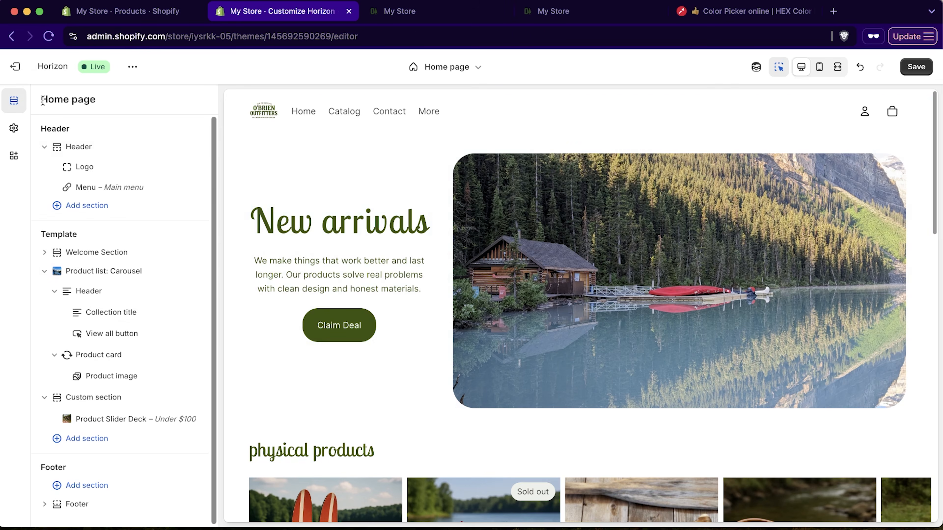
pyautogui.scroll(-15, 364, 331)
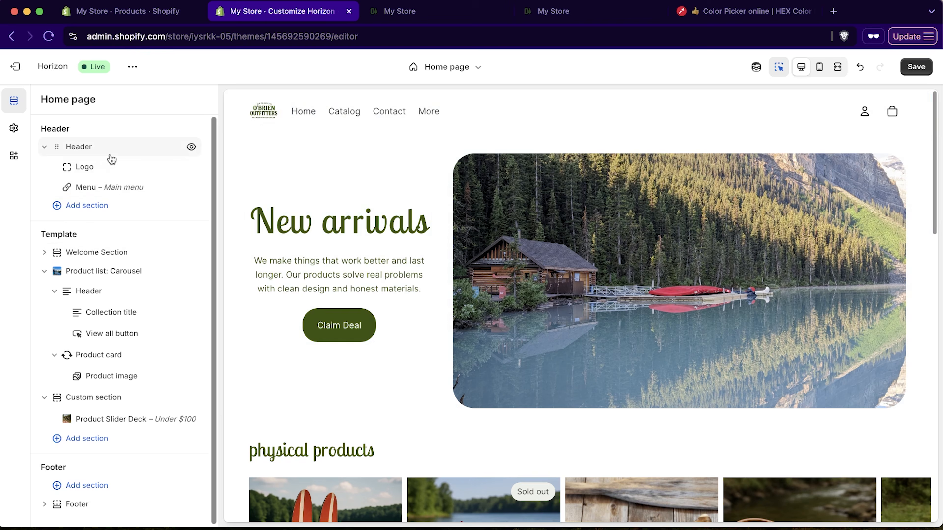
pyautogui.click(77, 210)
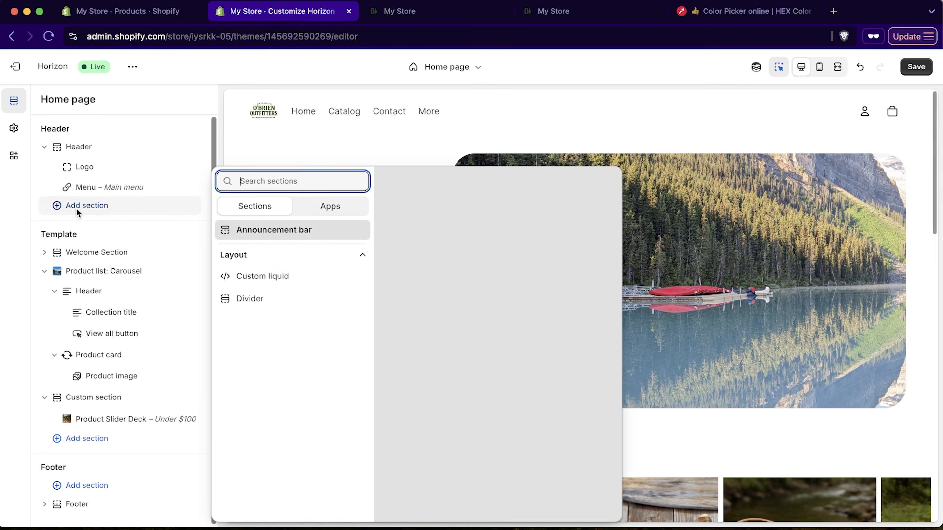
pyautogui.click(291, 230)
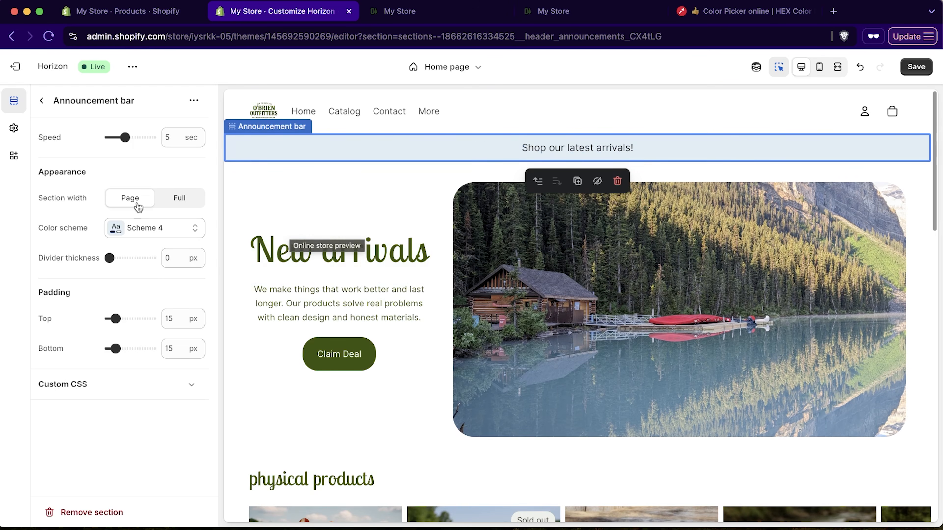
pyautogui.click(137, 228)
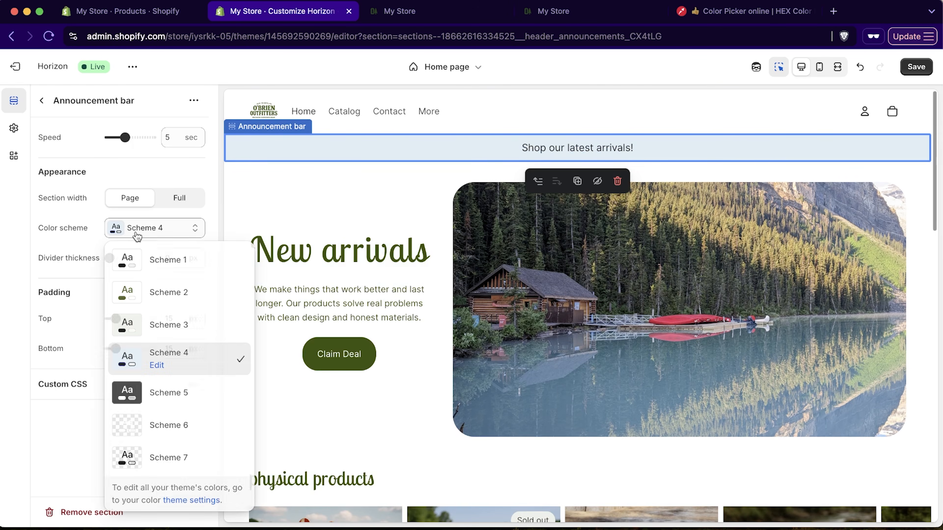
pyautogui.click(169, 393)
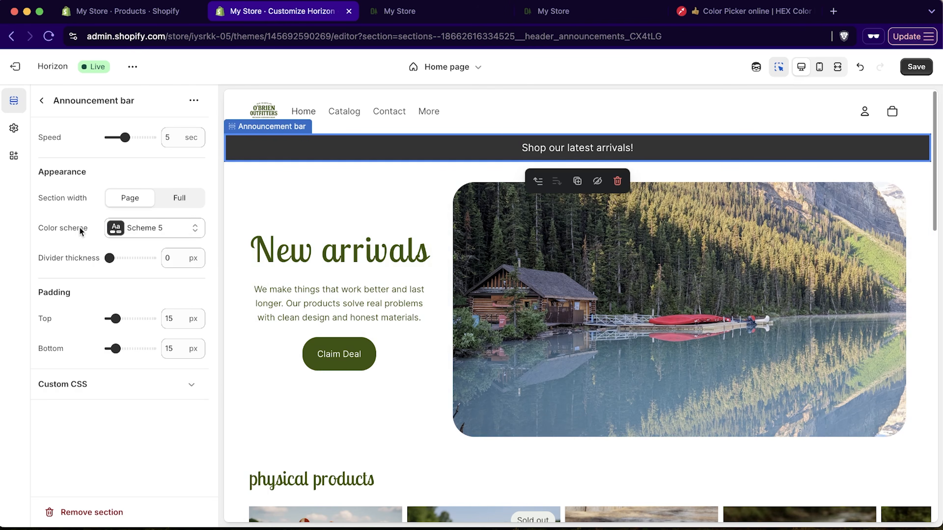
# Change the announcement's text in the announcement bar to "Save 10% with code SUMMER10".
pyautogui.click(42, 100)
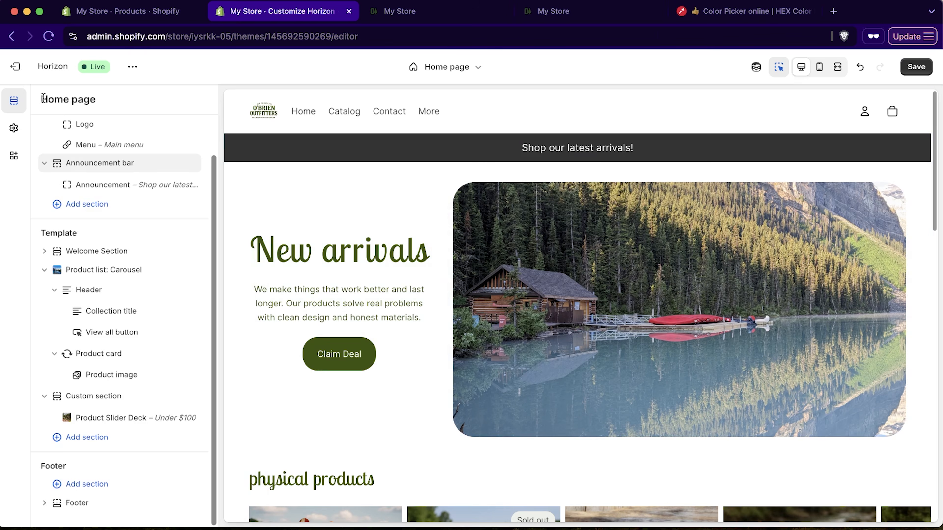
pyautogui.click(97, 186)
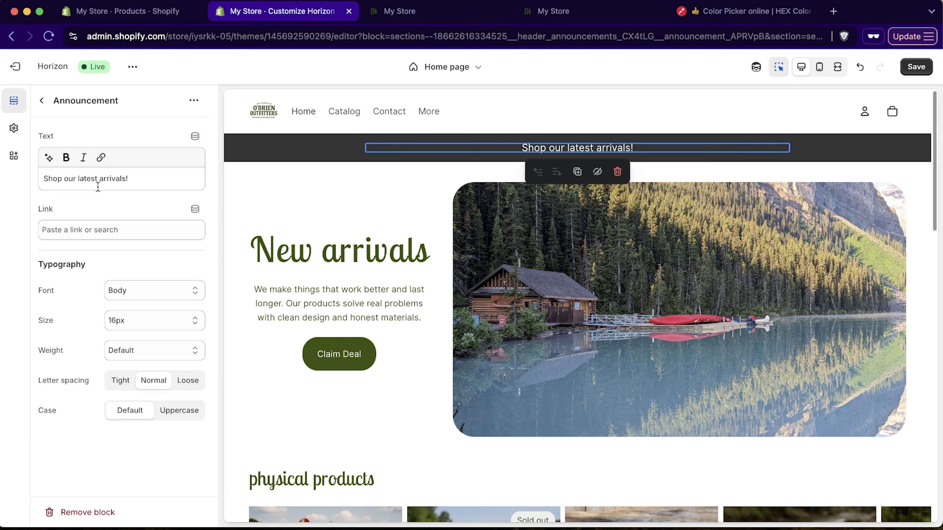
pyautogui.click(125, 180)
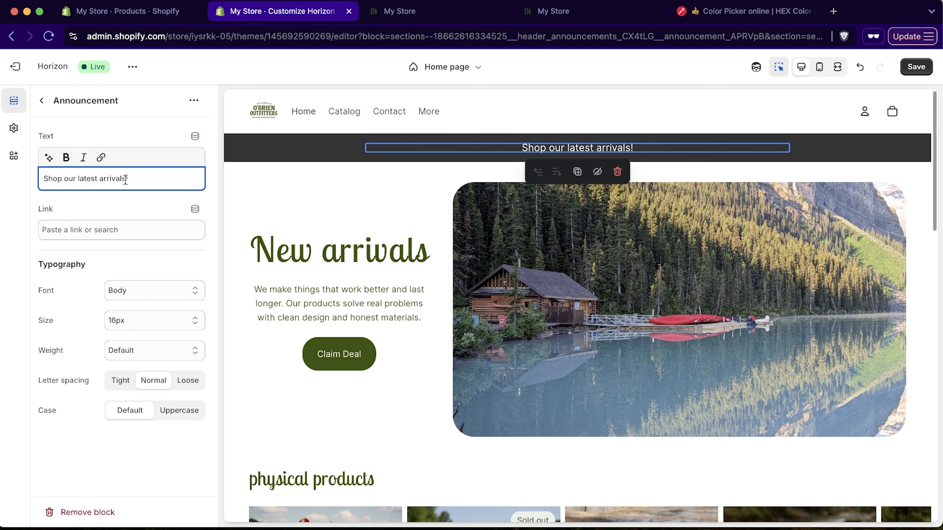
pyautogui.tripleClick(125, 180)
pyautogui.write('Sa')
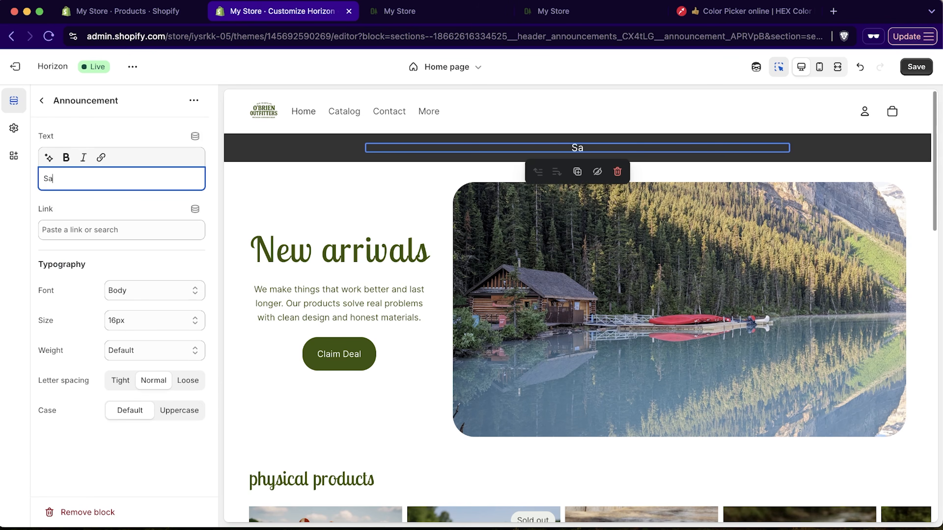
pyautogui.write('ve 10% with code SUMMER10')
# Link the SUMMER10 announcement to the physical products collection and return to the home page sections.
pyautogui.click(142, 229)
pyautogui.click(126, 81)
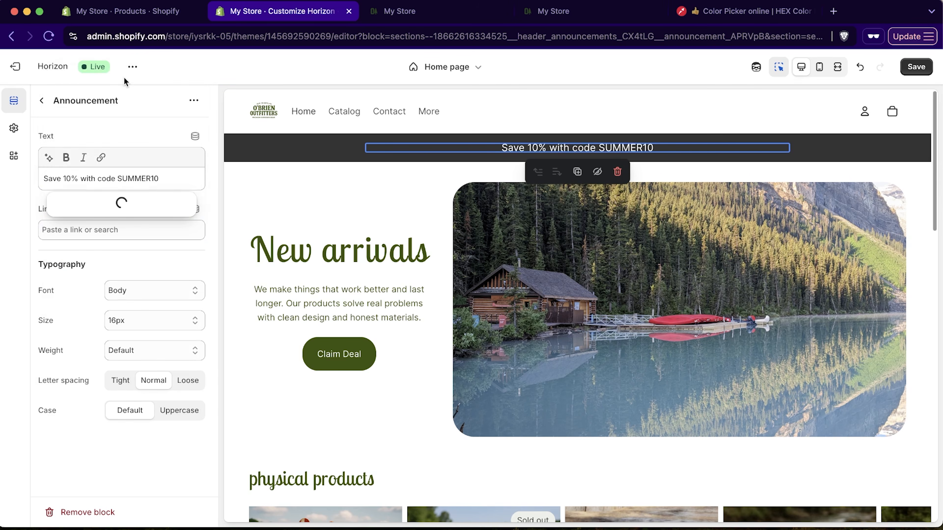
pyautogui.click(120, 178)
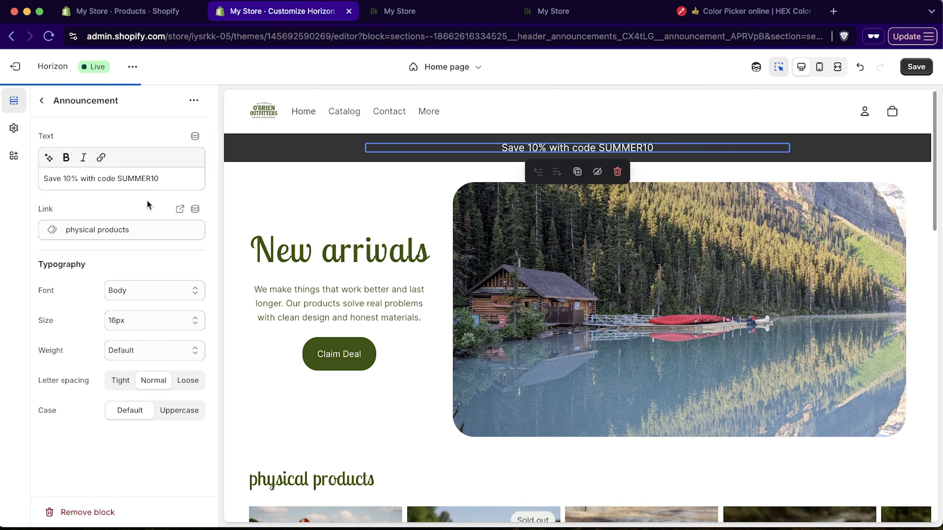
pyautogui.click(42, 102)
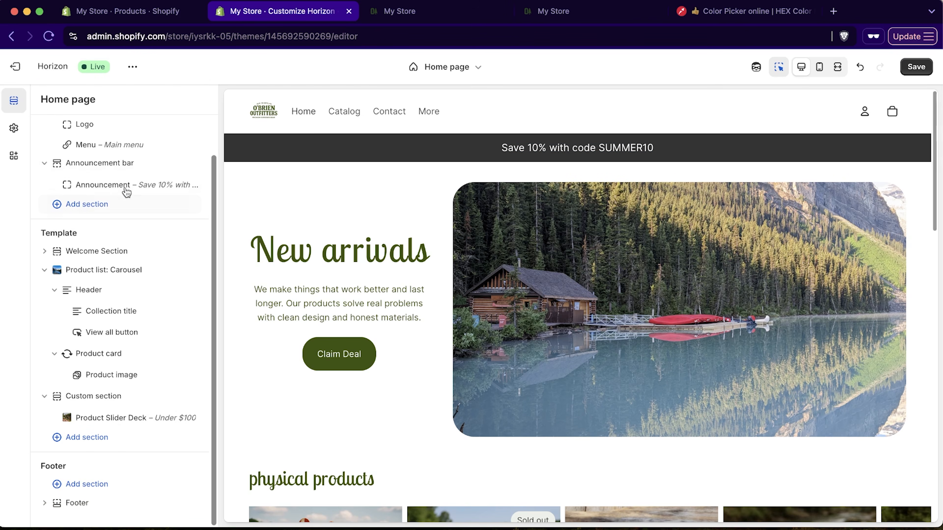
# Add a second announcement block above the SUMMER10 one in the announcement bar and open its settings.
pyautogui.click(130, 174)
pyautogui.click(272, 232)
pyautogui.click(128, 195)
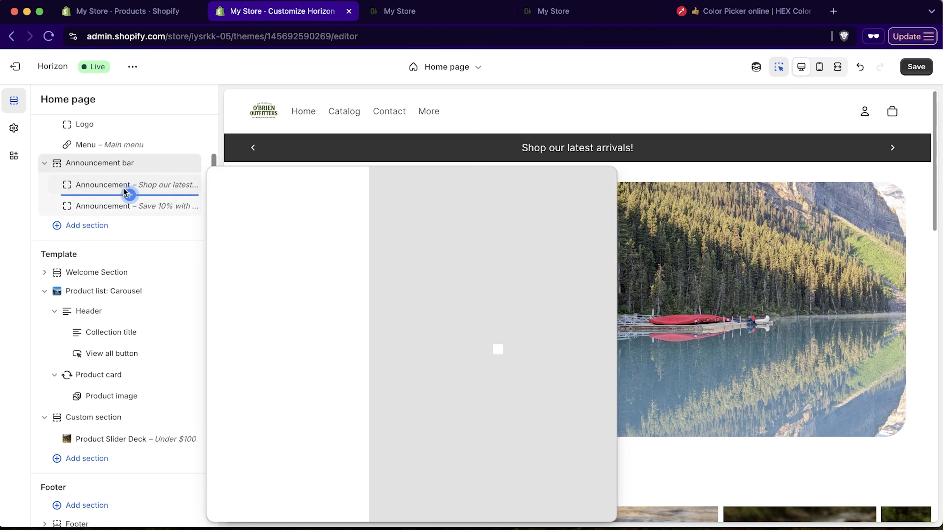
pyautogui.click(168, 185)
pyautogui.click(131, 179)
# Link the "Shop our latest arrivals!" announcement to the Premium Water Skis product and save the theme changes.
pyautogui.click(130, 229)
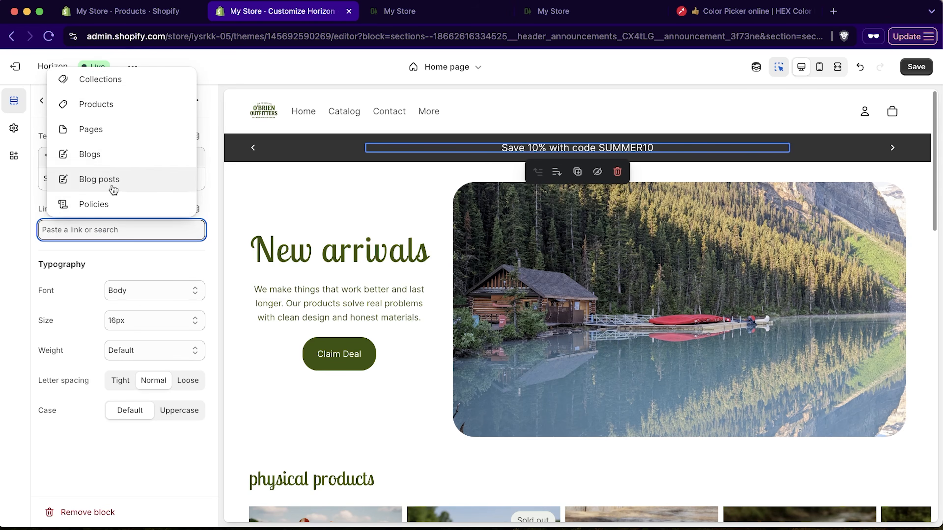
pyautogui.click(130, 117)
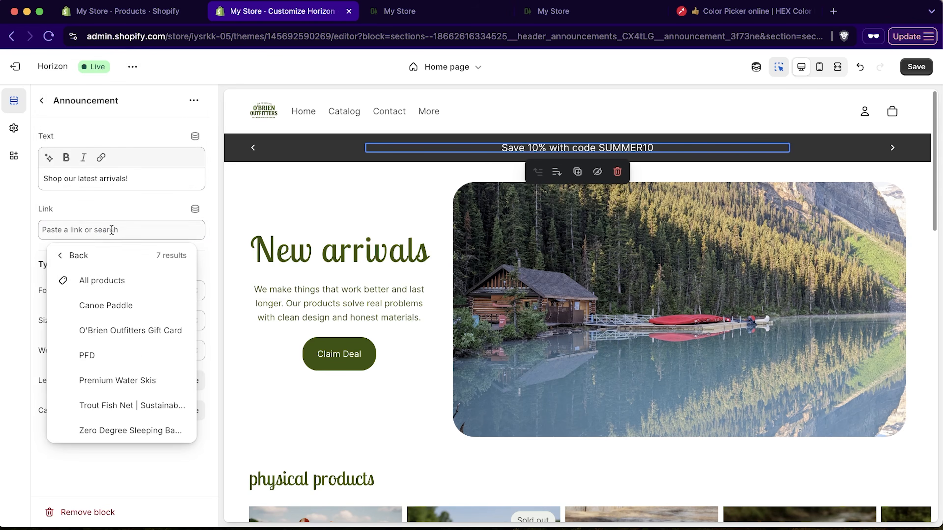
pyautogui.click(139, 383)
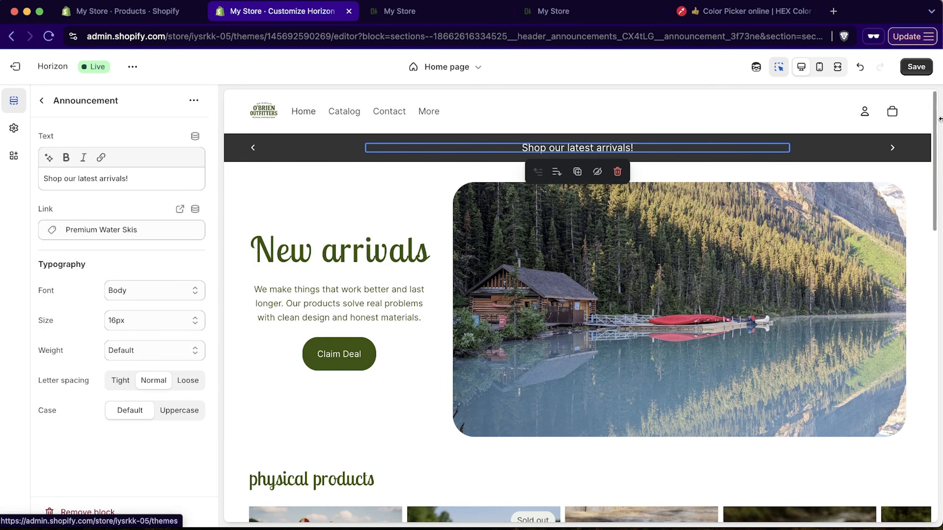
pyautogui.click(915, 69)
# Review the text and link settings of the SUMMER10 announcement block.
pyautogui.click(42, 100)
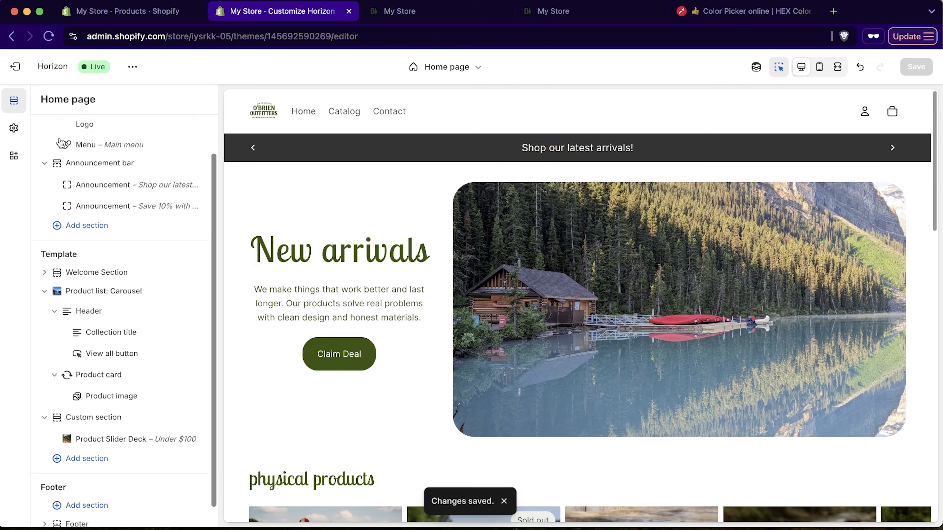
pyautogui.click(152, 211)
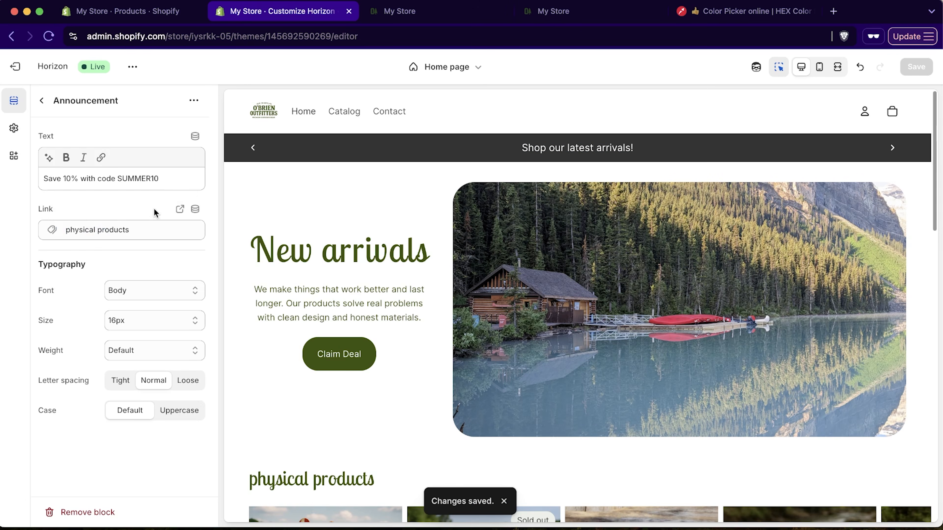
pyautogui.click(43, 99)
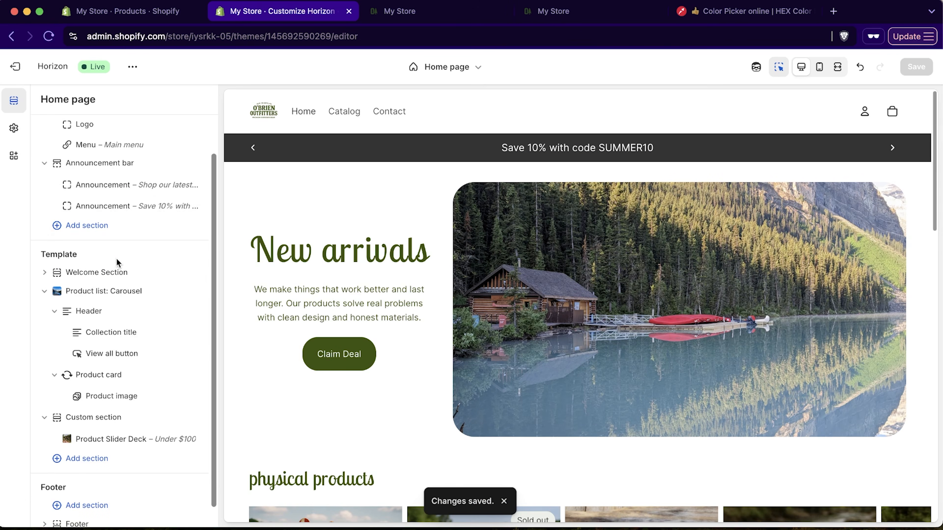
# Switch to the Shopify admin and start an amount-off-products discount with the discount code SUMMER10.
pyautogui.click(116, 13)
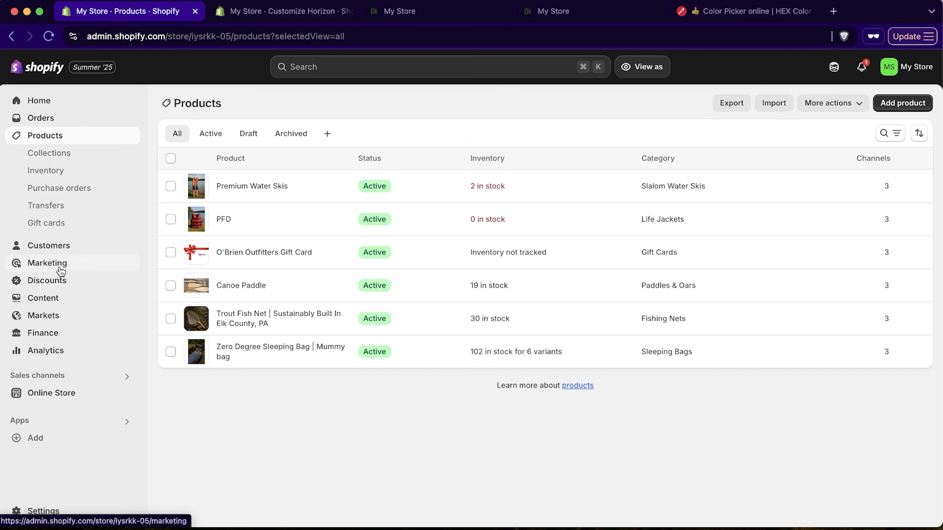
pyautogui.click(62, 281)
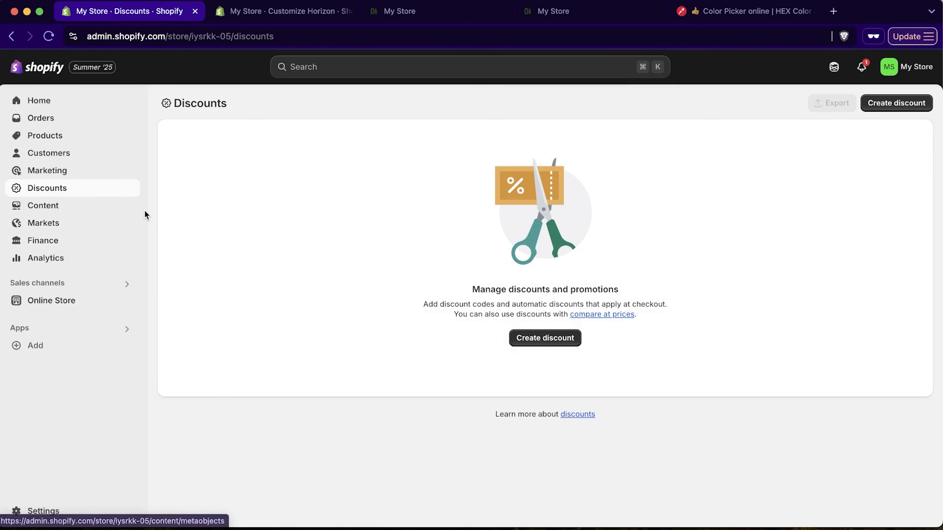
pyautogui.click(543, 337)
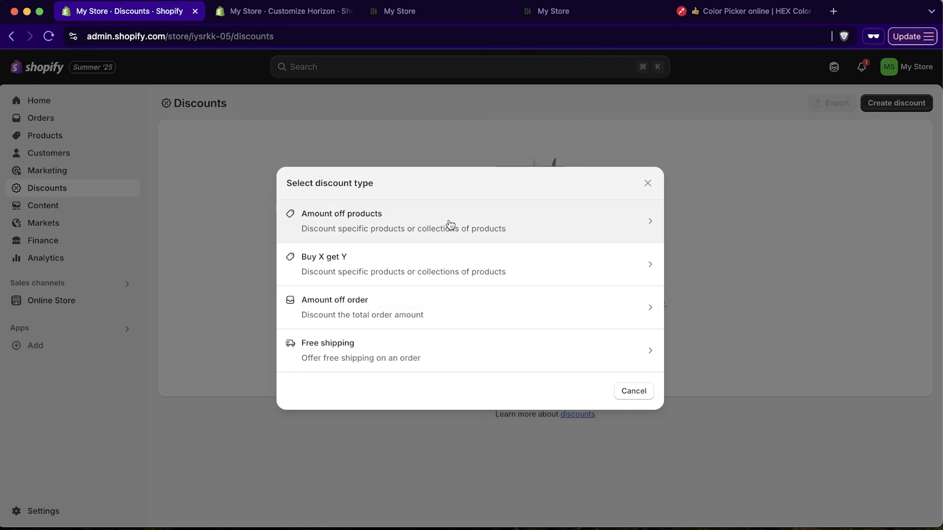
pyautogui.click(478, 225)
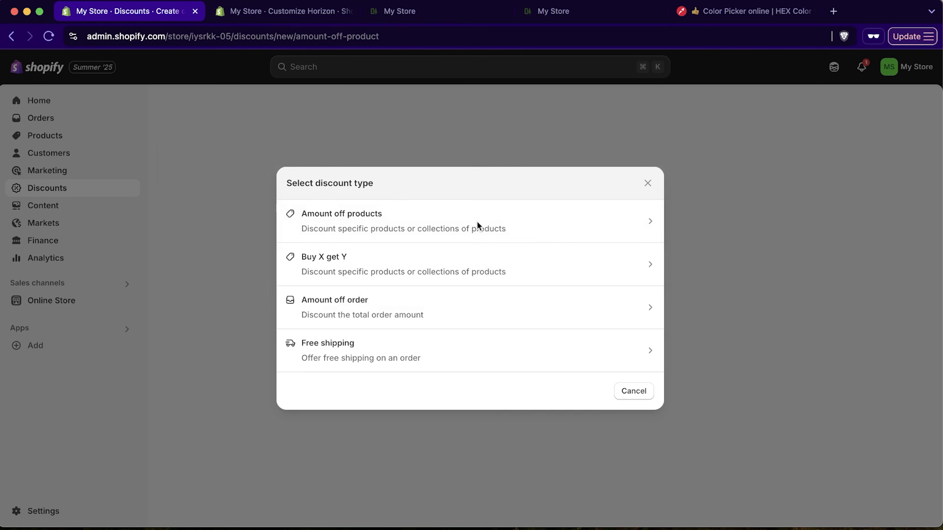
pyautogui.click(433, 220)
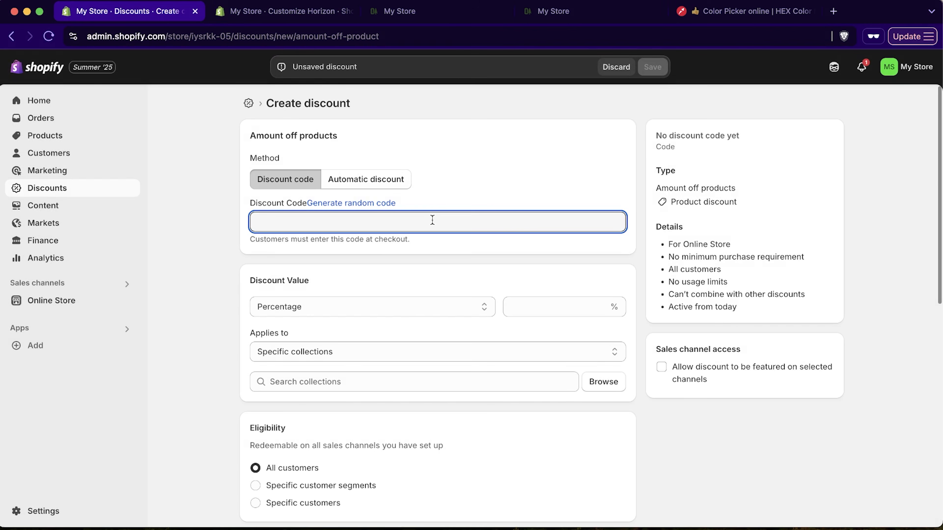
pyautogui.write('SUMMER10')
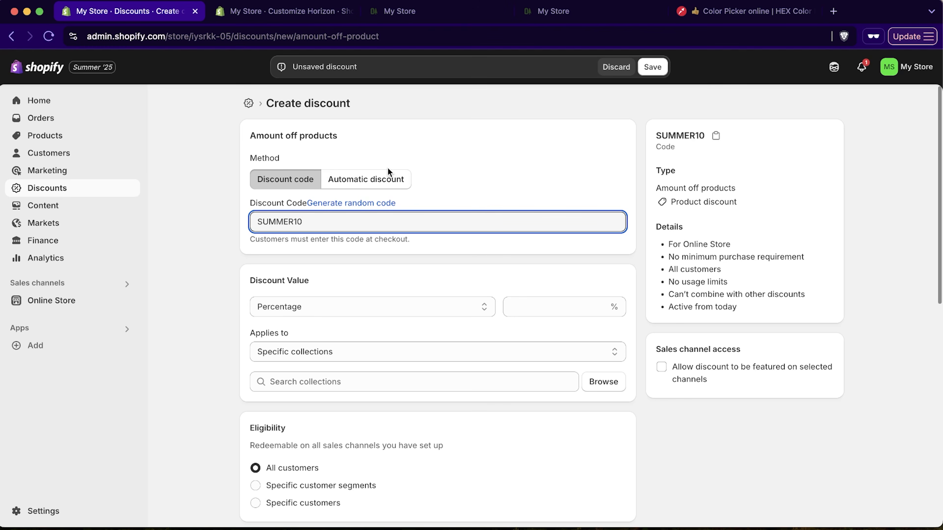
# Set the SUMMER10 discount's value to 10 percent.
pyautogui.scroll(-3, 496, 202)
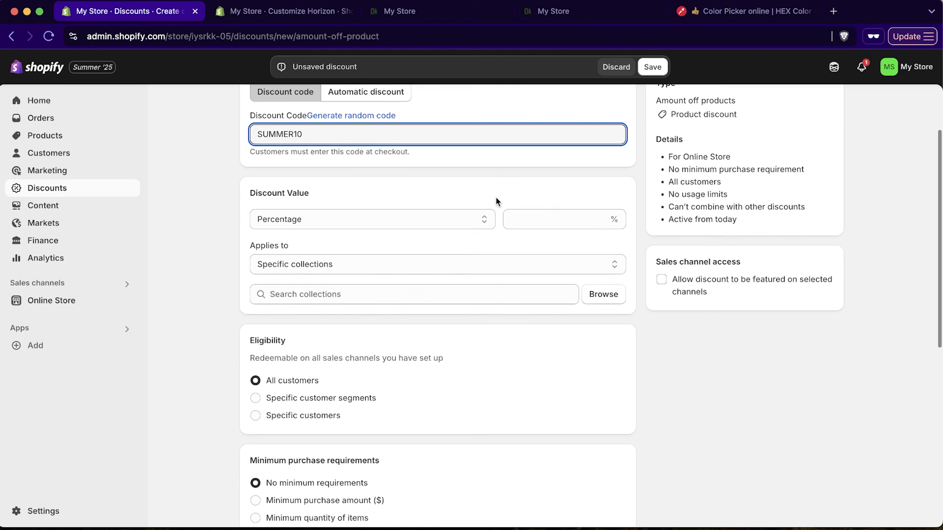
pyautogui.click(584, 219)
pyautogui.write('10')
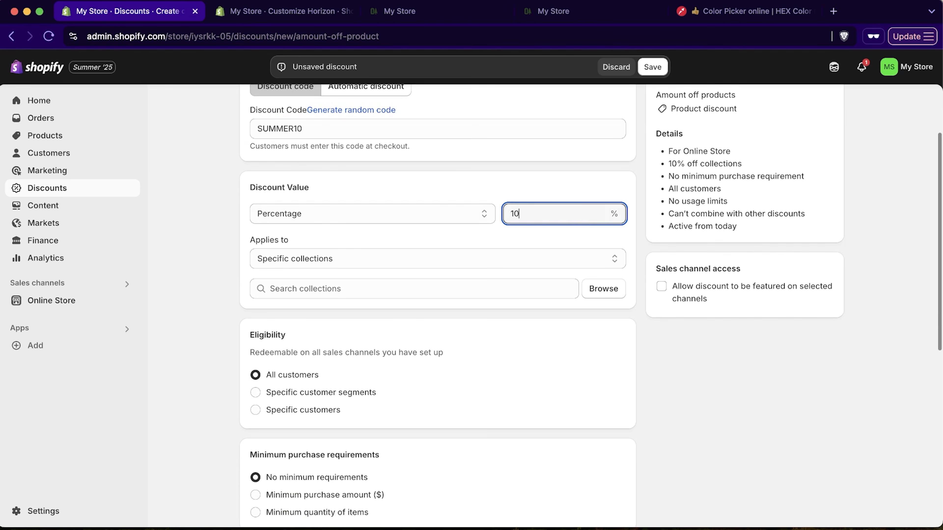
# Apply the discount to specific collections, adding Going Fishing, Home page, physical products and Under $100.
pyautogui.click(403, 261)
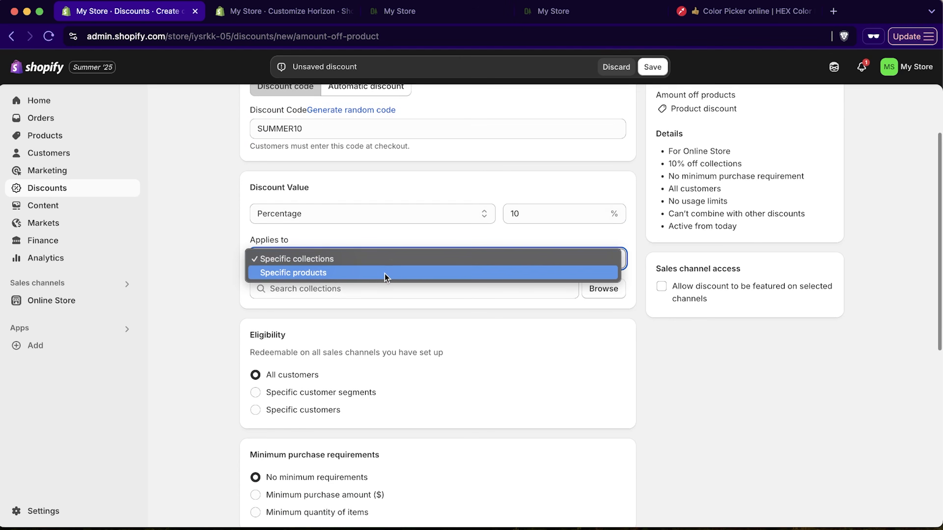
pyautogui.click(381, 264)
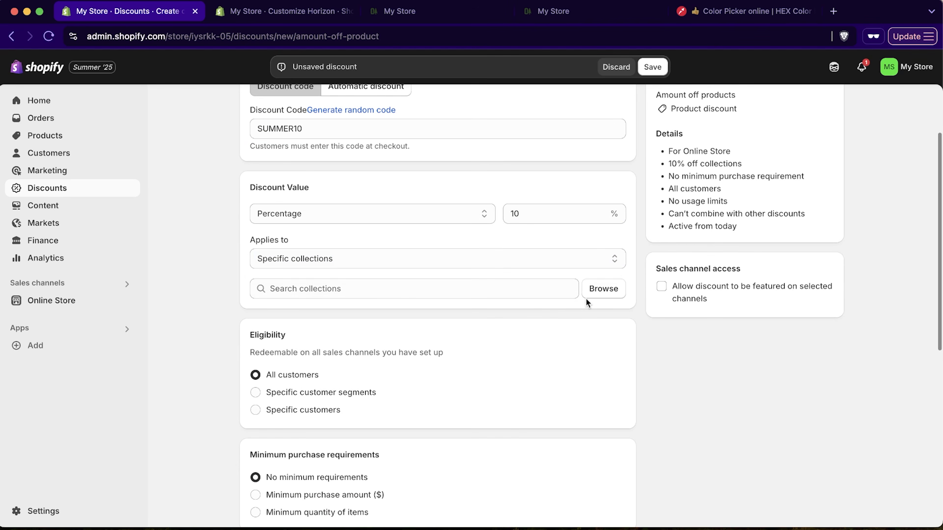
pyautogui.click(612, 291)
pyautogui.click(292, 232)
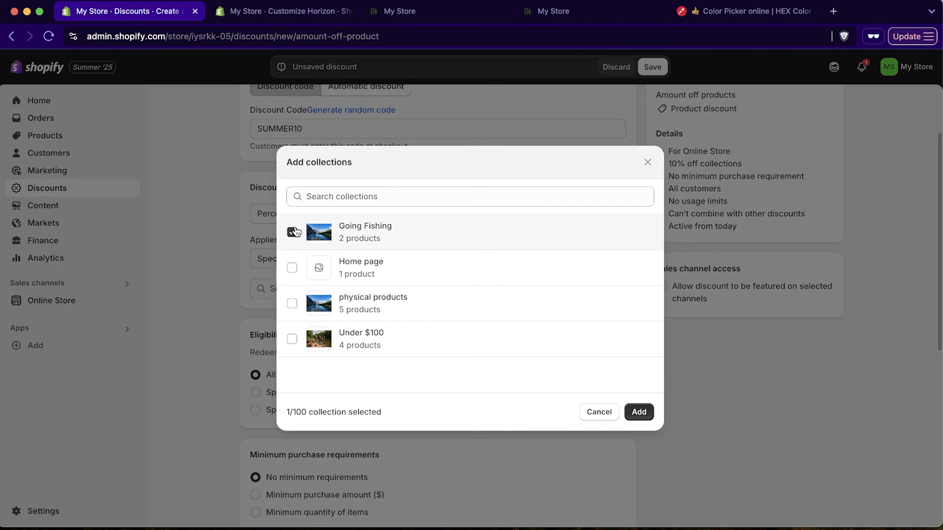
pyautogui.click(293, 268)
pyautogui.click(292, 304)
pyautogui.click(292, 339)
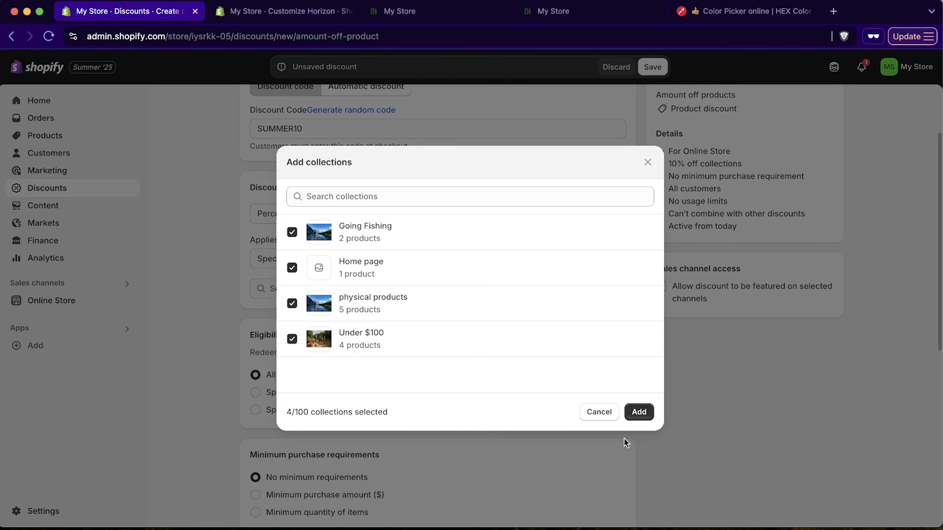
pyautogui.click(642, 415)
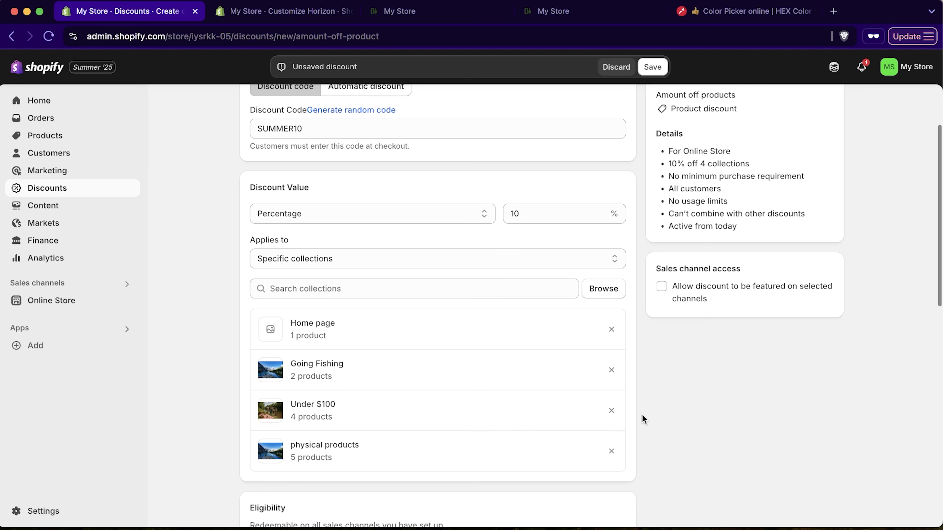
pyautogui.scroll(-10, 702, 409)
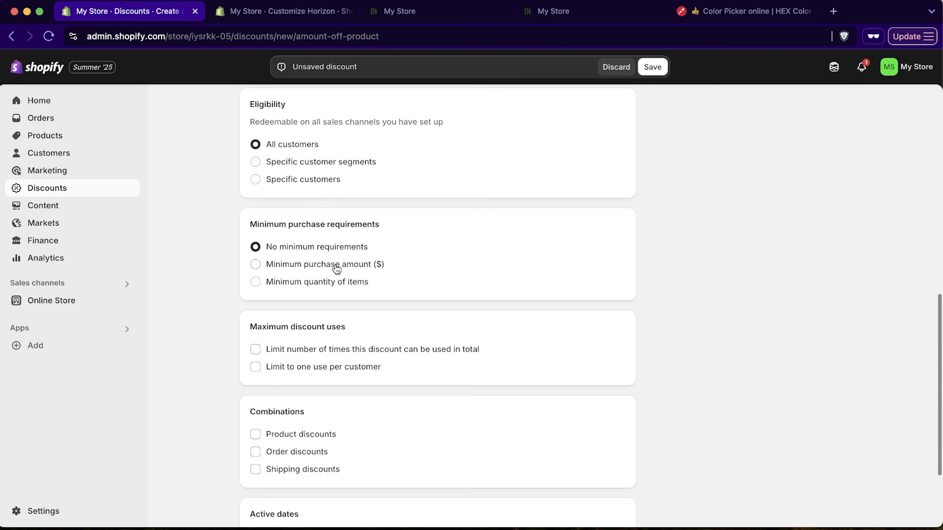
# Limit the SUMMER10 discount to one use per customer, leaving the total number of uses unlimited.
pyautogui.click(337, 352)
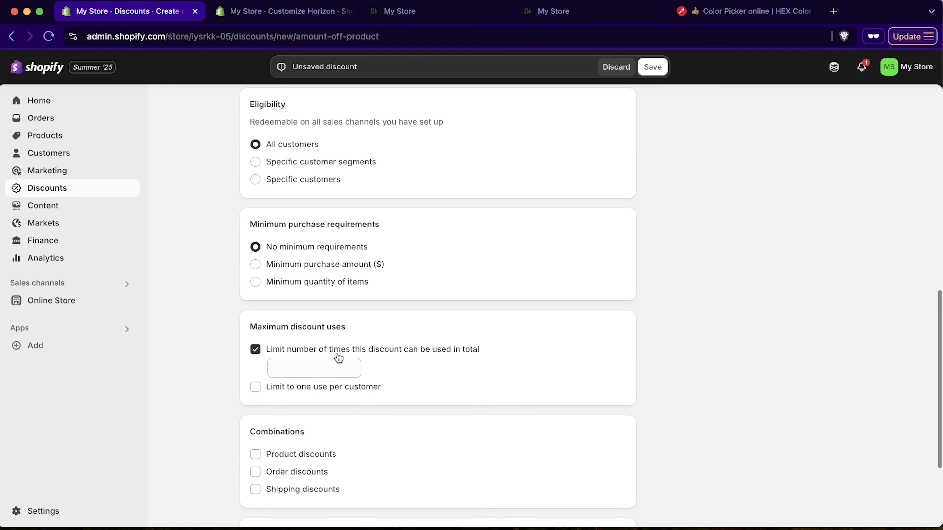
pyautogui.click(368, 388)
pyautogui.click(256, 349)
pyautogui.scroll(-2, 486, 388)
pyautogui.scroll(-2, 486, 389)
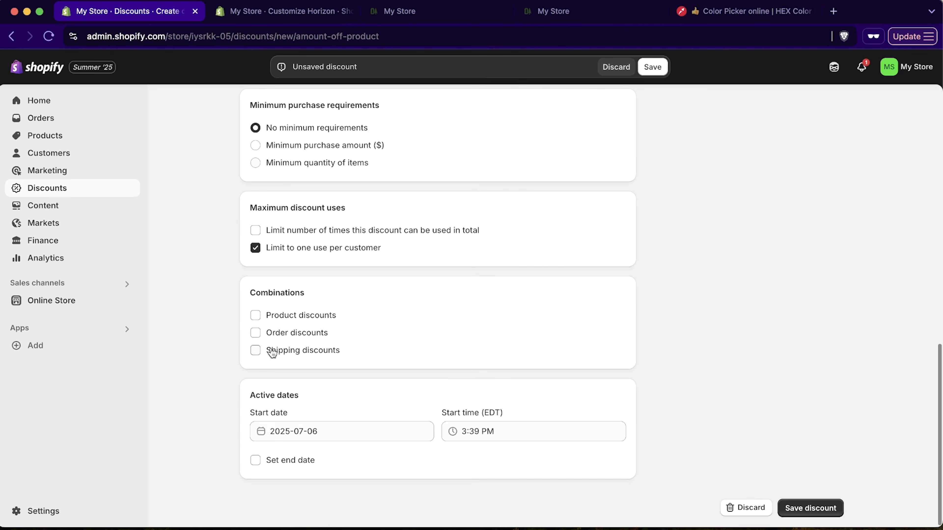
# Allow SUMMER10 to combine with product, order and shipping discounts, and save the discount.
pyautogui.click(256, 317)
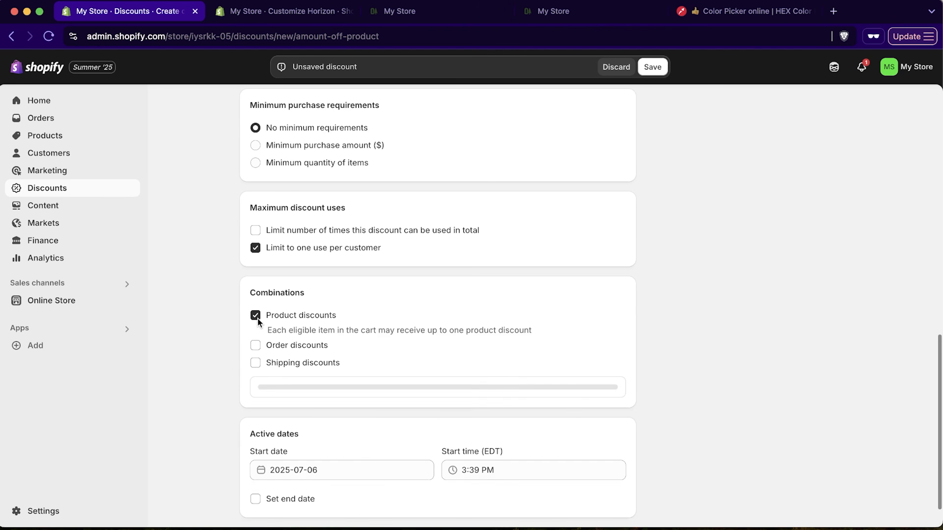
pyautogui.click(256, 344)
pyautogui.click(256, 376)
pyautogui.scroll(-2, 467, 379)
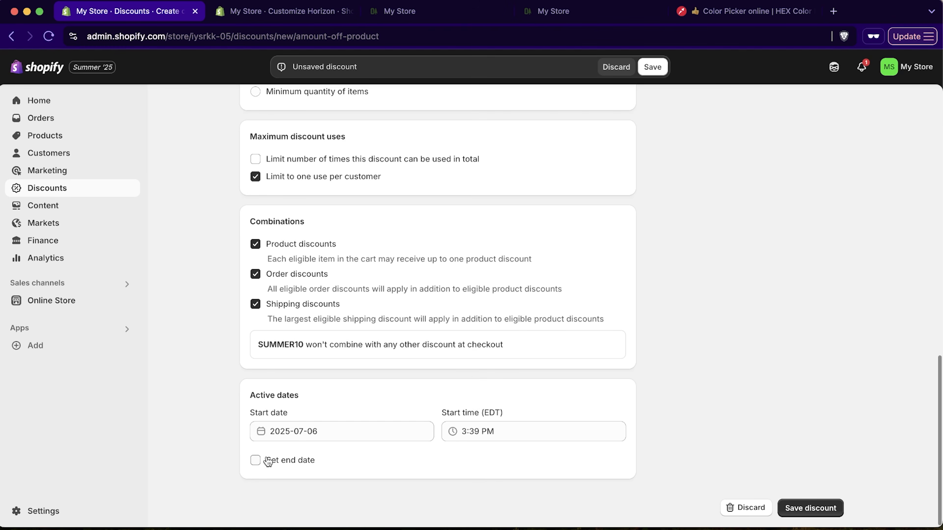
pyautogui.scroll(15, 741, 426)
pyautogui.scroll(-15, 743, 425)
pyautogui.click(809, 508)
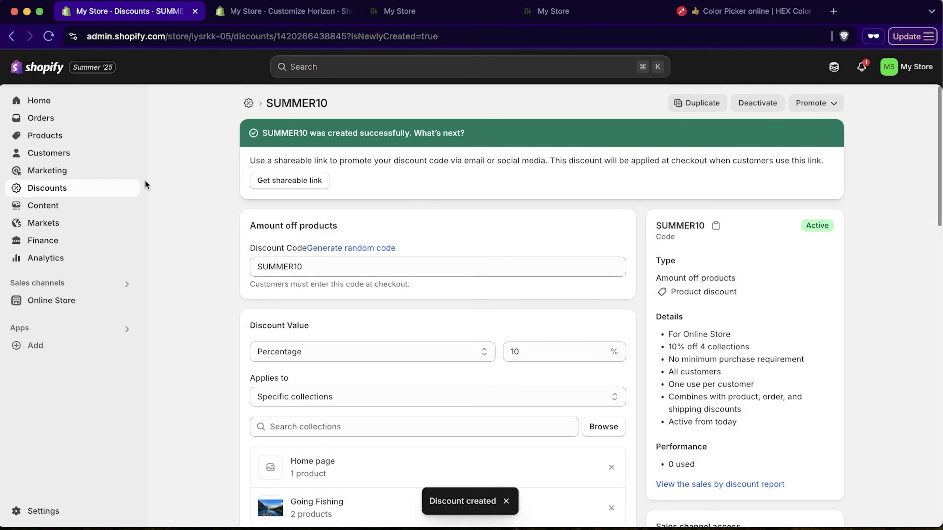
# Review the available settings of a new free shipping discount and return to the discount list without saving it.
pyautogui.click(33, 195)
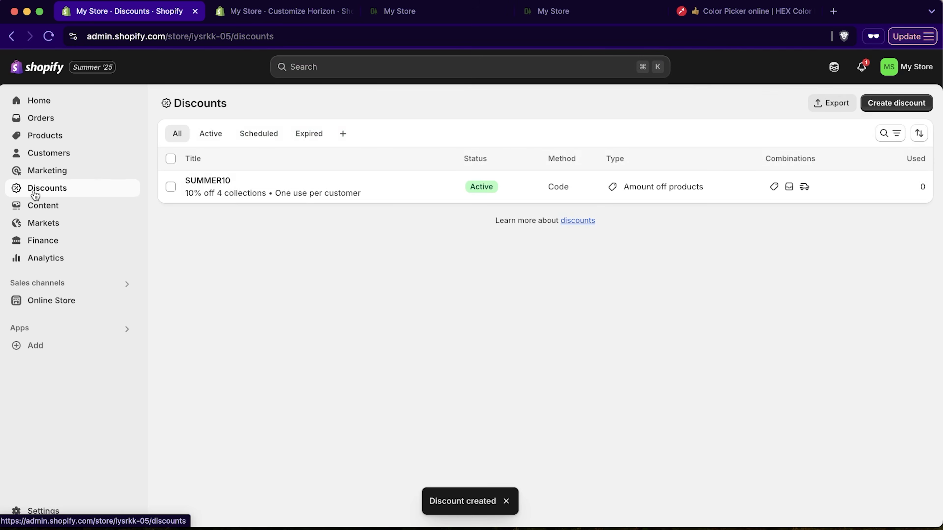
pyautogui.click(899, 107)
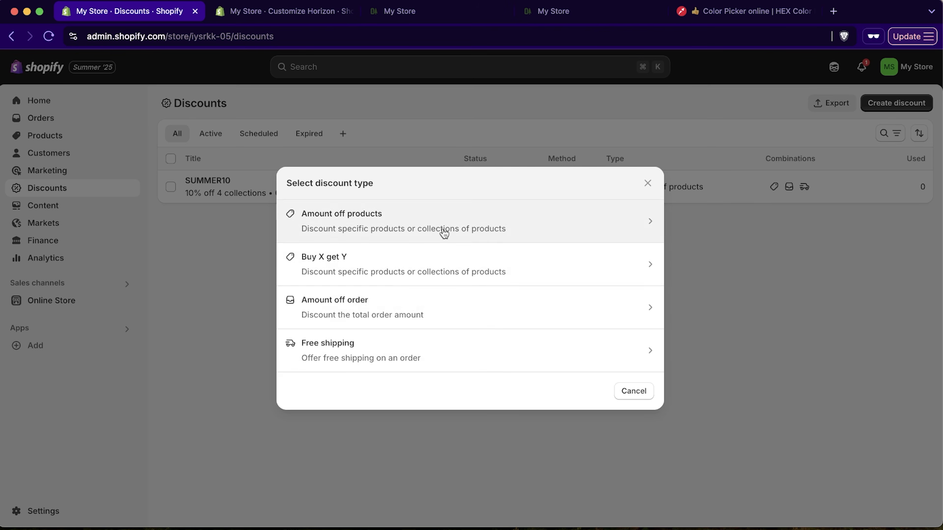
pyautogui.click(435, 346)
pyautogui.scroll(-10, 484, 299)
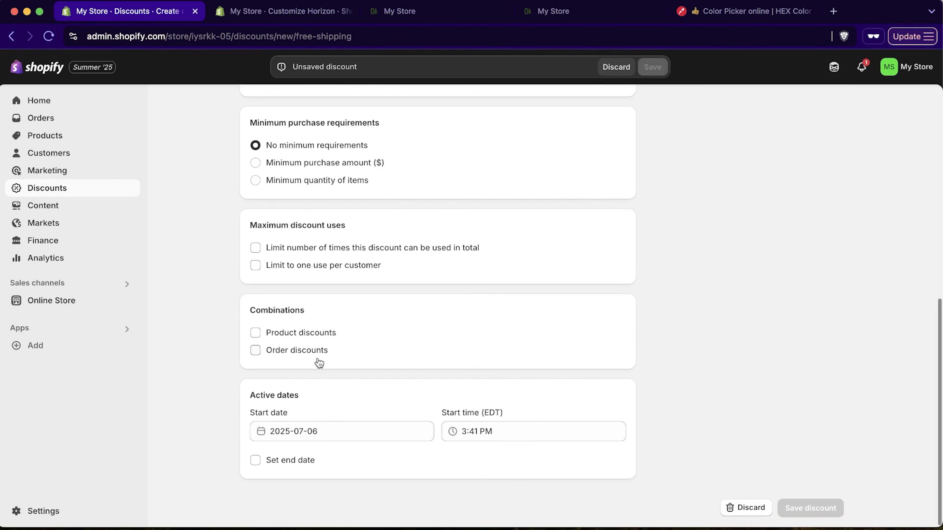
pyautogui.scroll(6, 378, 341)
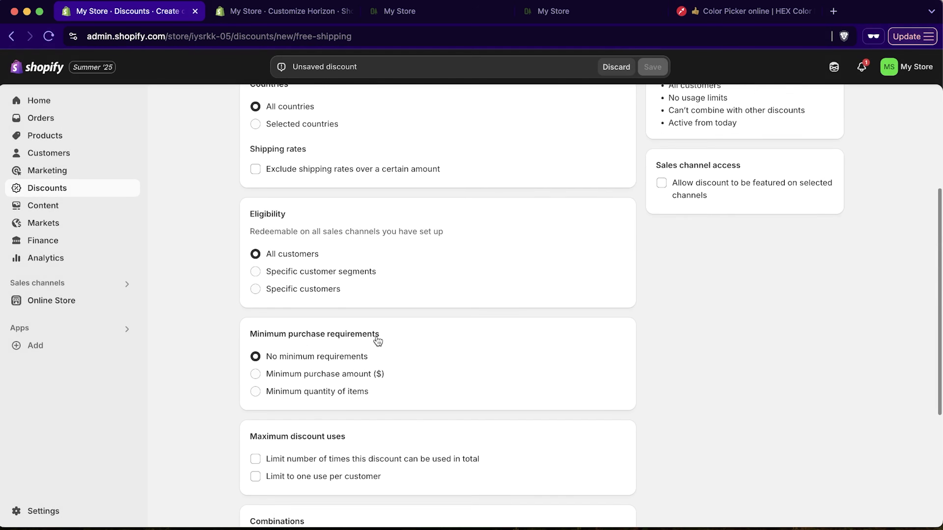
pyautogui.scroll(5, 554, 310)
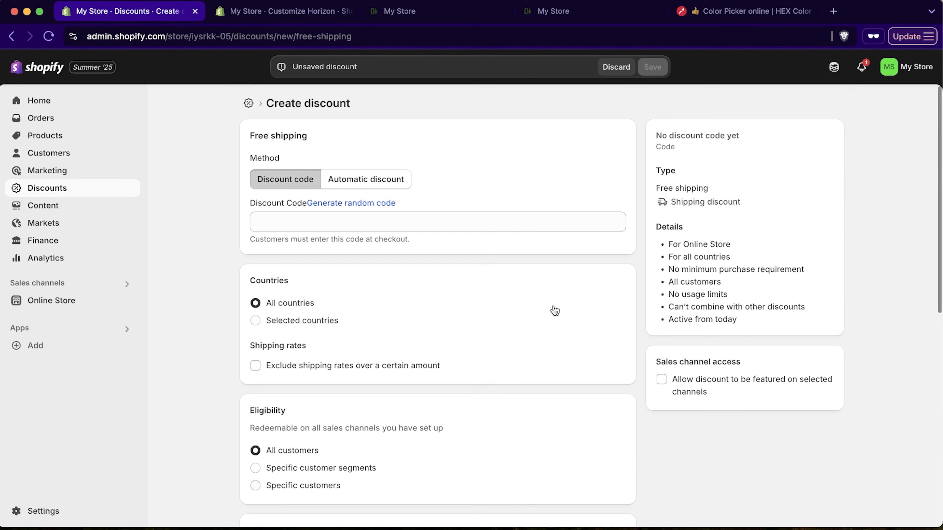
pyautogui.click(75, 190)
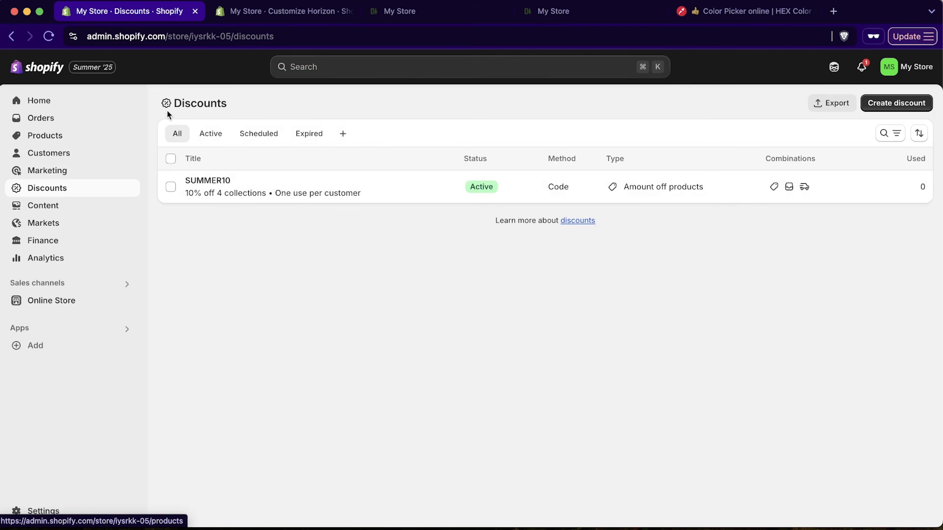
# Switch to the theme editor and ask the AI assistant to create a discount code "FALL20" that gives 20% off all products storewide.
pyautogui.click(283, 15)
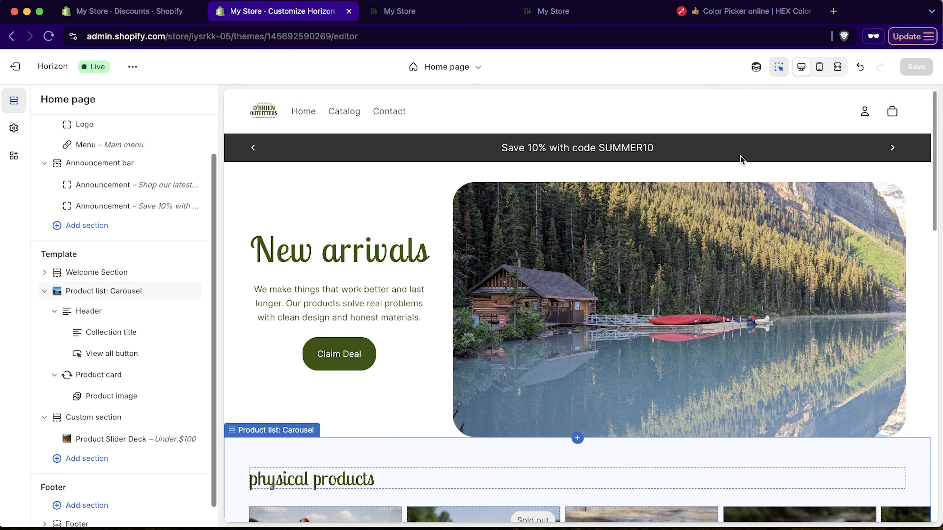
pyautogui.click(757, 68)
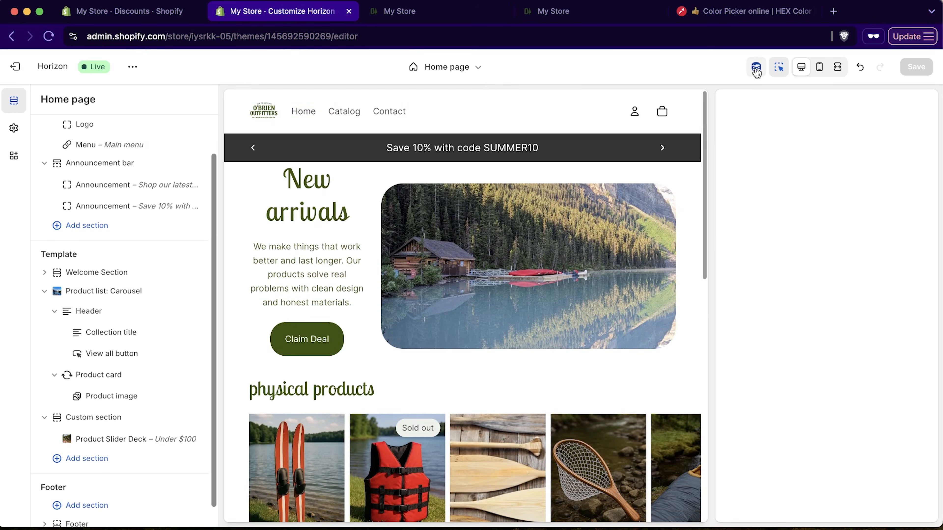
pyautogui.write('cre')
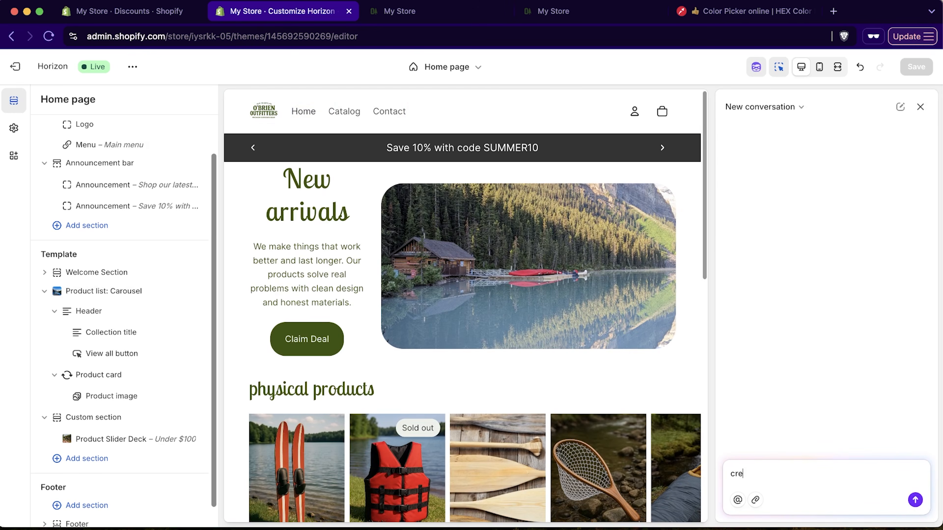
pyautogui.write('ate a disc')
pyautogui.press('BackSpace')
pyautogui.write('scount code "FALL20" that gives 20% off all products storewide')
pyautogui.click(916, 502)
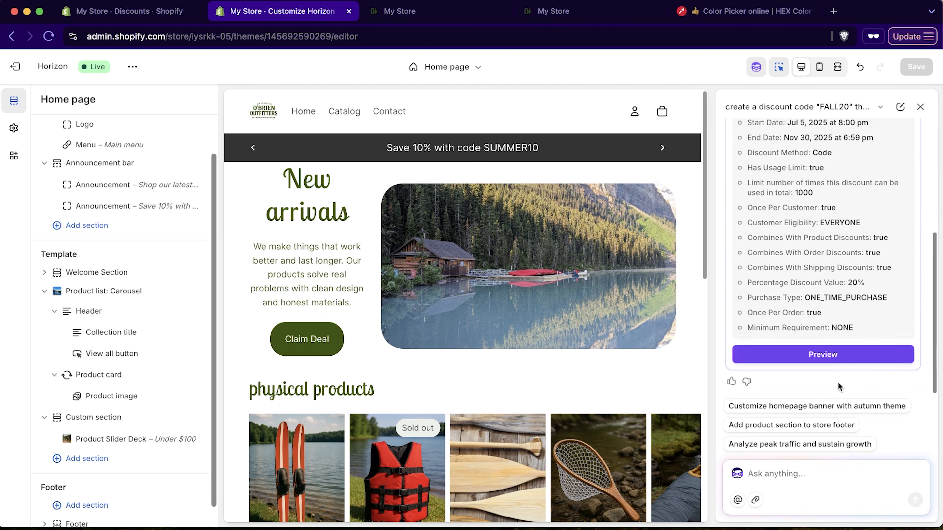
# Preview the assistant's FALL20 discount, check the prefilled settings and save it.
pyautogui.click(832, 355)
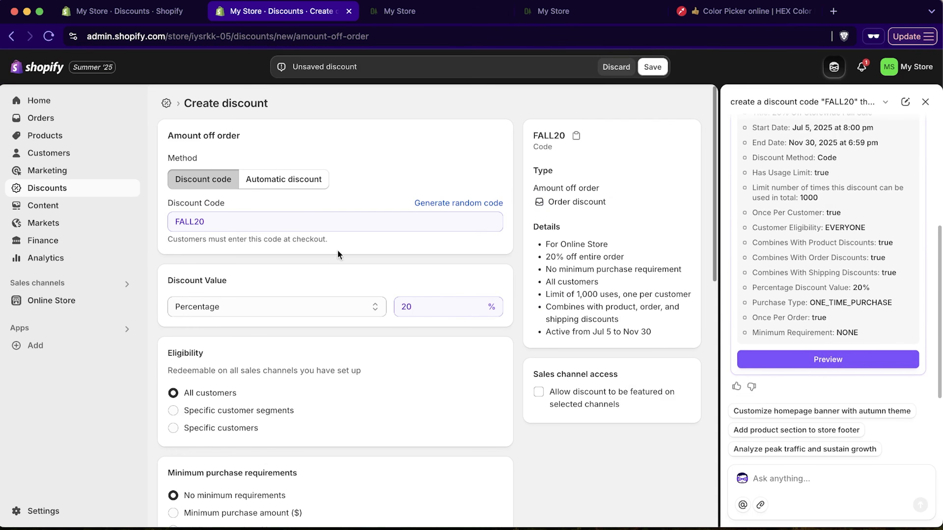
pyautogui.scroll(-15, 363, 357)
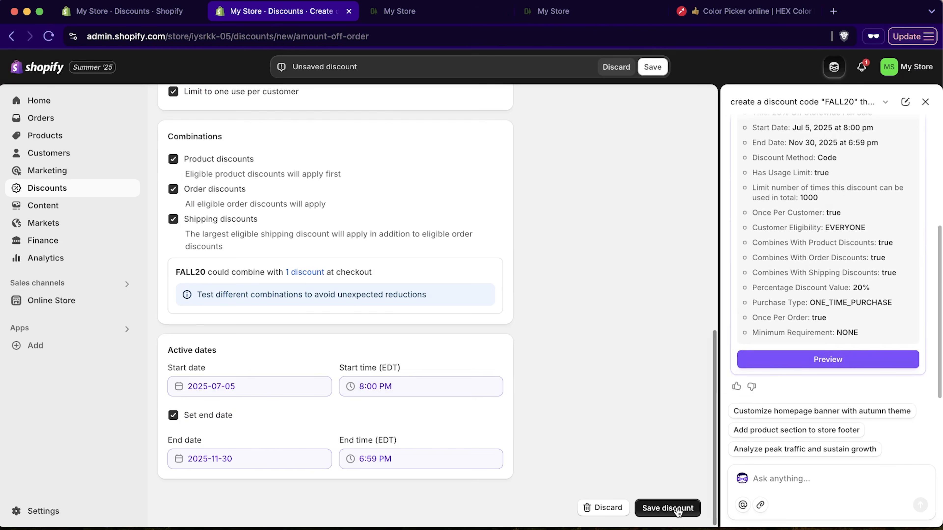
pyautogui.click(669, 508)
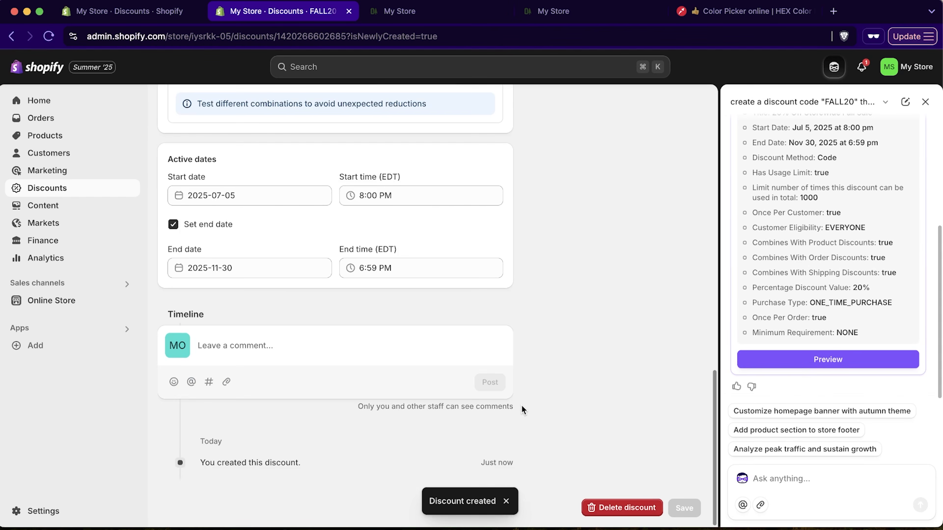
# Remove the end date from the FALL20 discount, save the change and go back to the discount list.
pyautogui.click(173, 224)
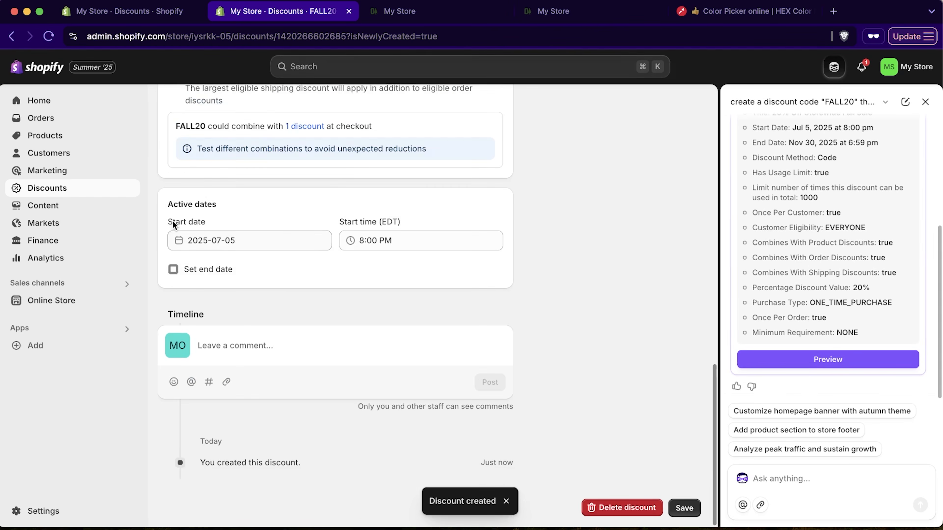
pyautogui.click(684, 508)
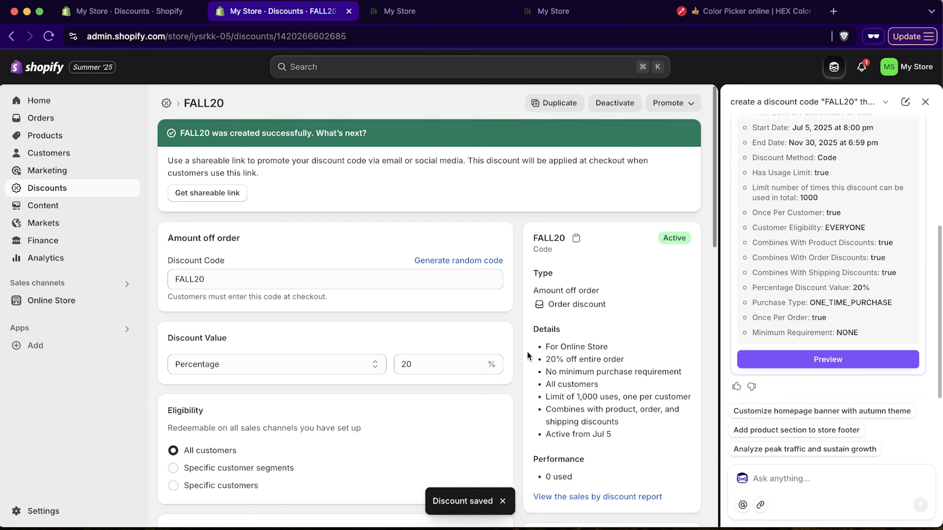
pyautogui.click(59, 192)
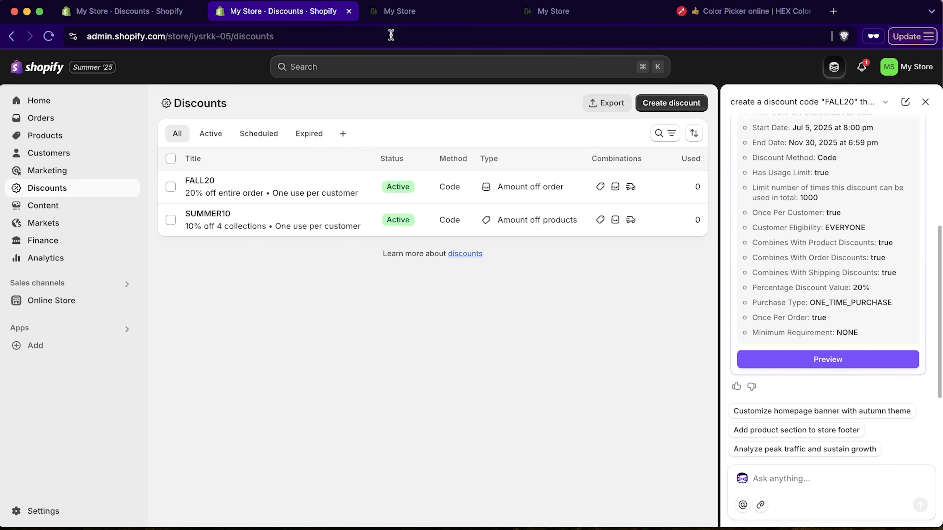
# Reopen the Horizon theme for customization from the online store's themes and close the AI assistant.
pyautogui.click(430, 18)
pyautogui.click(128, 12)
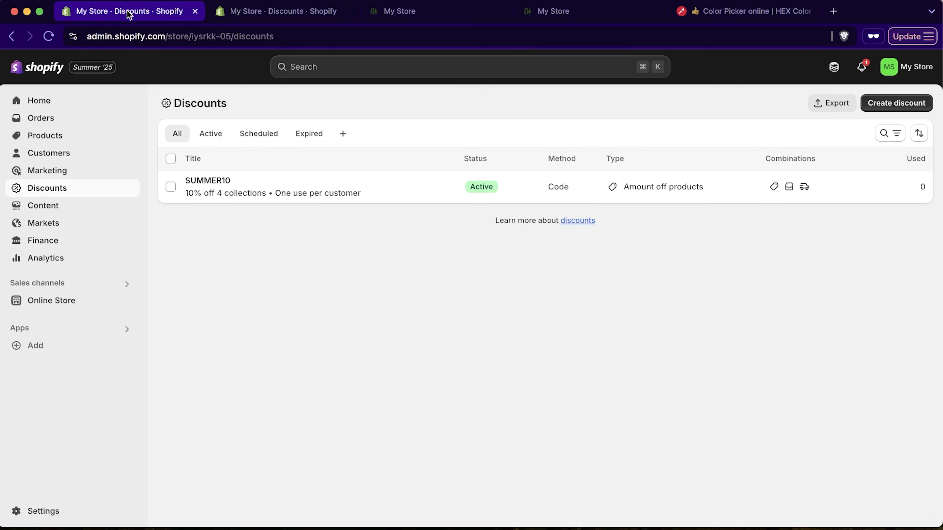
pyautogui.click(276, 12)
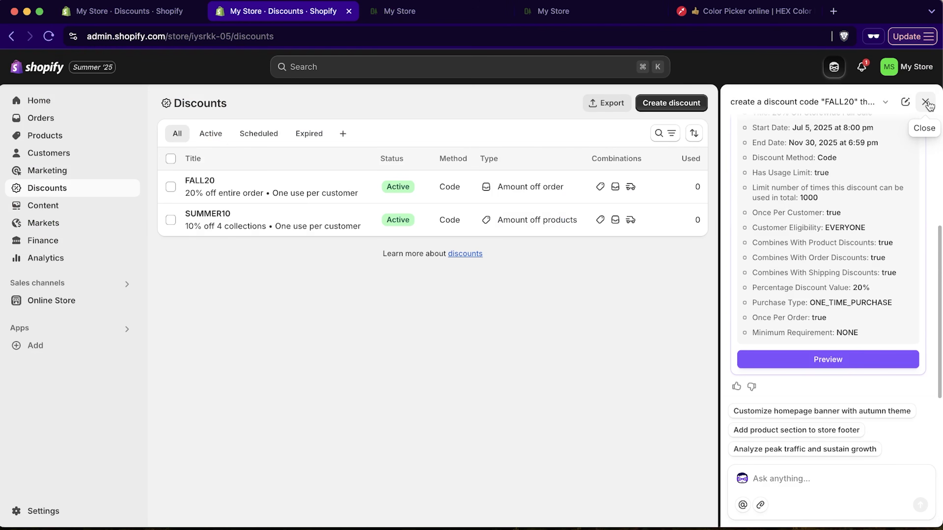
pyautogui.click(39, 301)
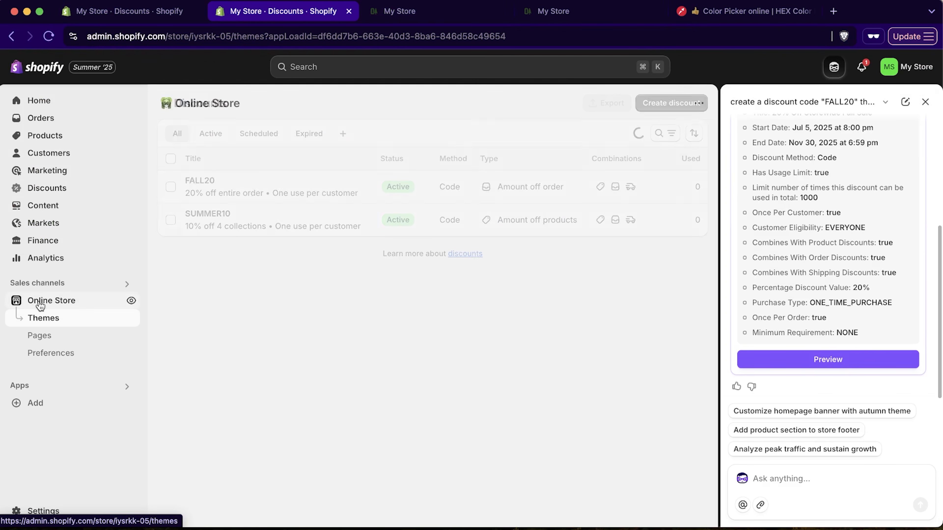
pyautogui.click(38, 319)
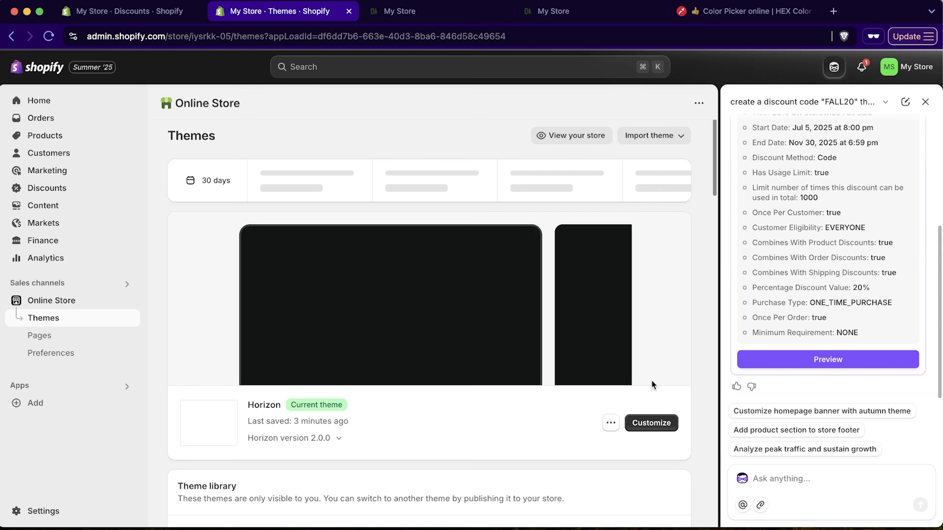
pyautogui.click(657, 423)
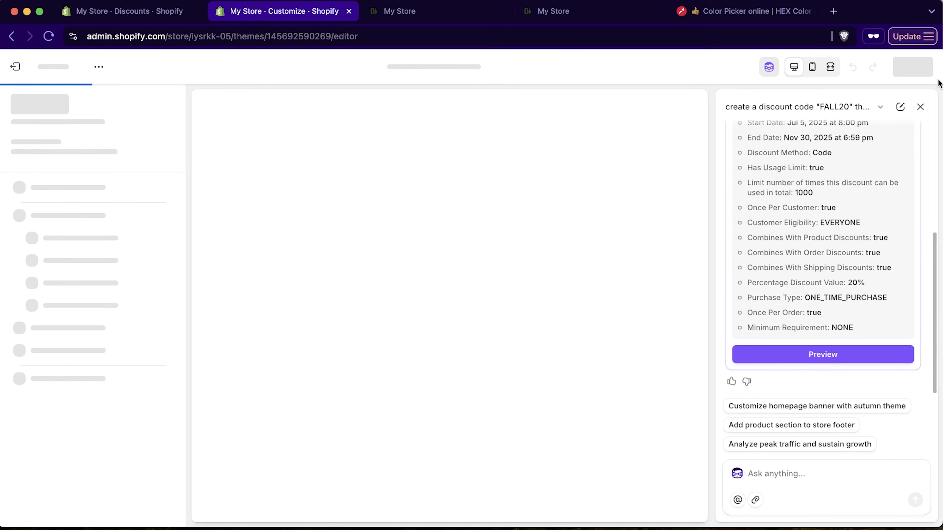
pyautogui.click(923, 109)
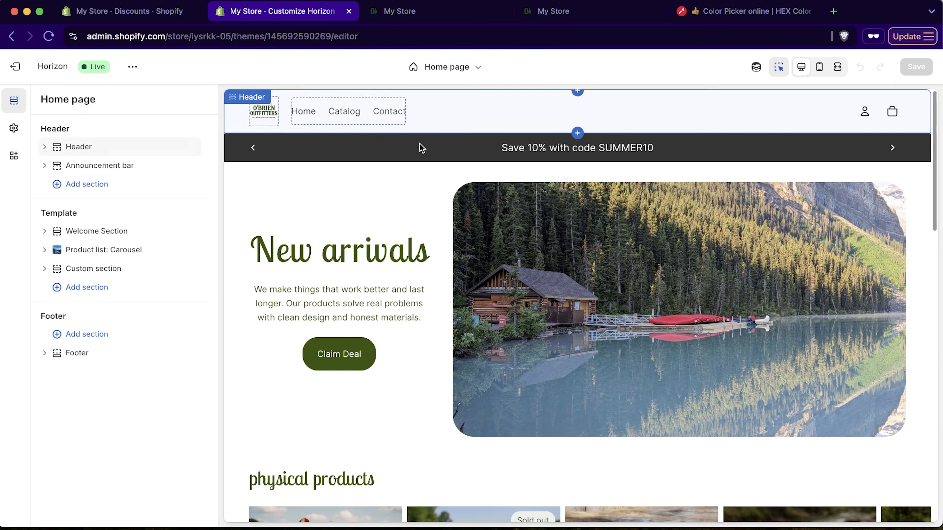
# Examine the home page footer's layout, size, appearance and padding settings, and return to the section list.
pyautogui.scroll(-10, 420, 147)
pyautogui.scroll(-5, 421, 146)
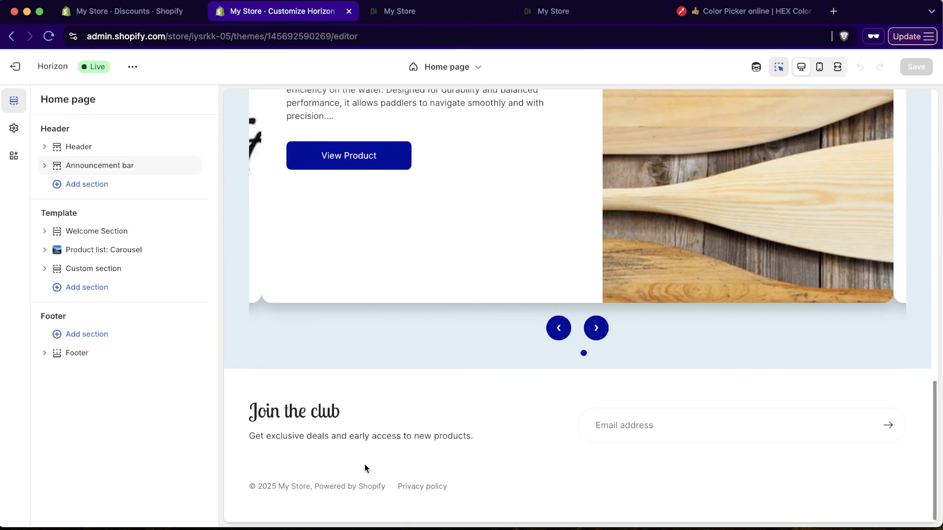
pyautogui.click(73, 350)
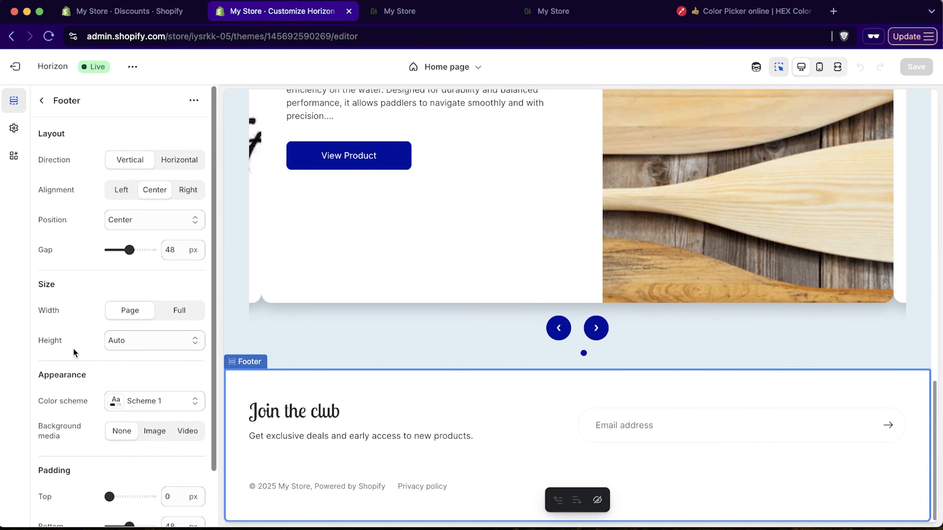
pyautogui.scroll(-2, 72, 349)
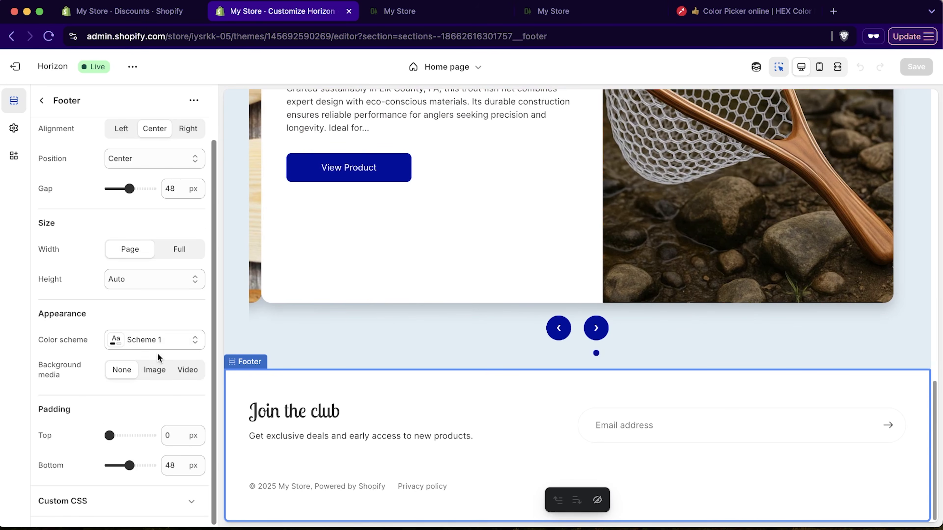
pyautogui.scroll(2, 102, 425)
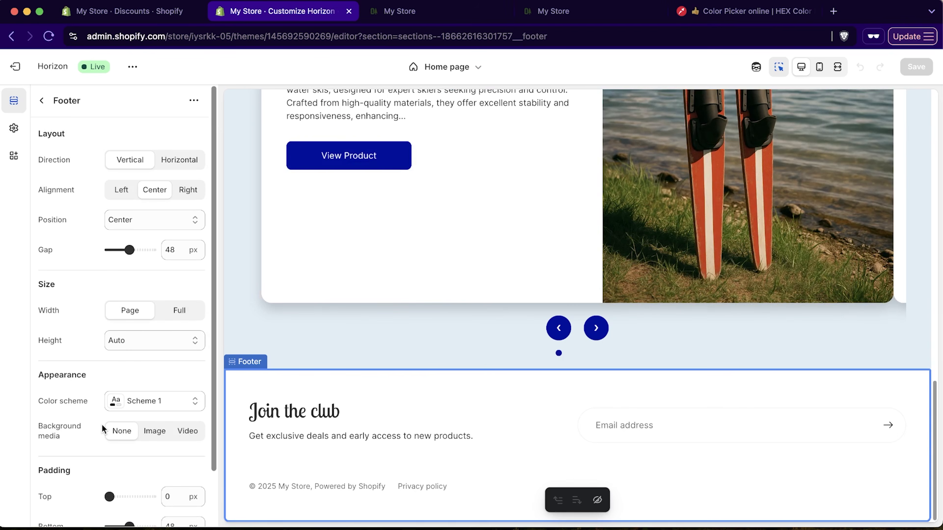
pyautogui.scroll(-2, 162, 384)
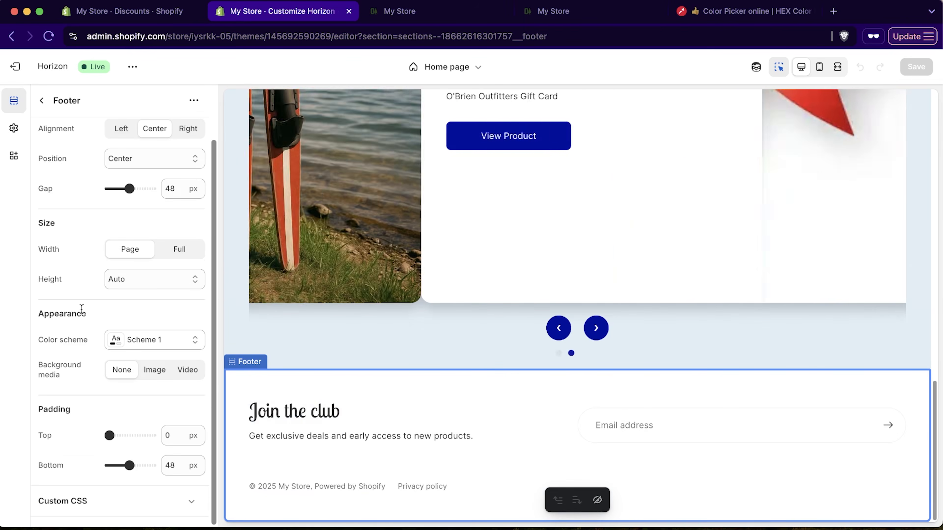
pyautogui.scroll(2, 82, 310)
pyautogui.click(48, 106)
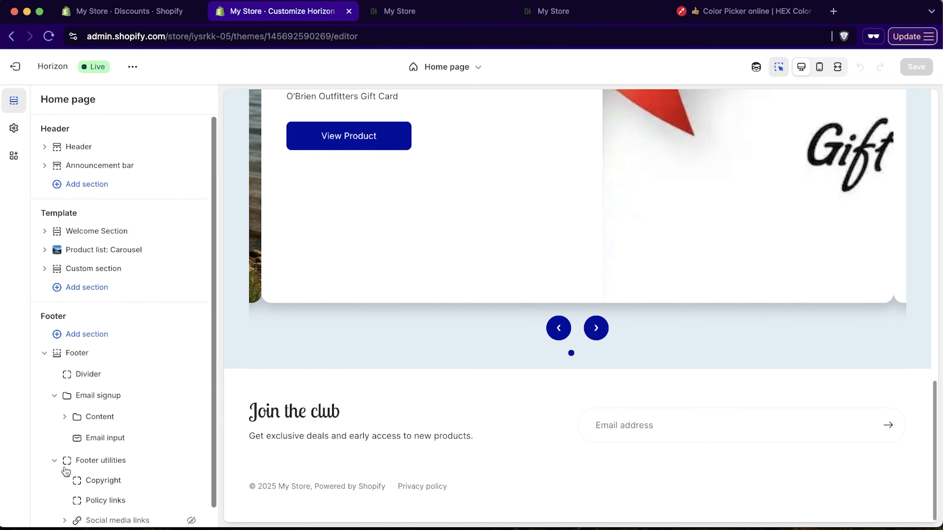
# Look through the section types that can be added to the home page's footer group, without adding one.
pyautogui.scroll(-1, 116, 442)
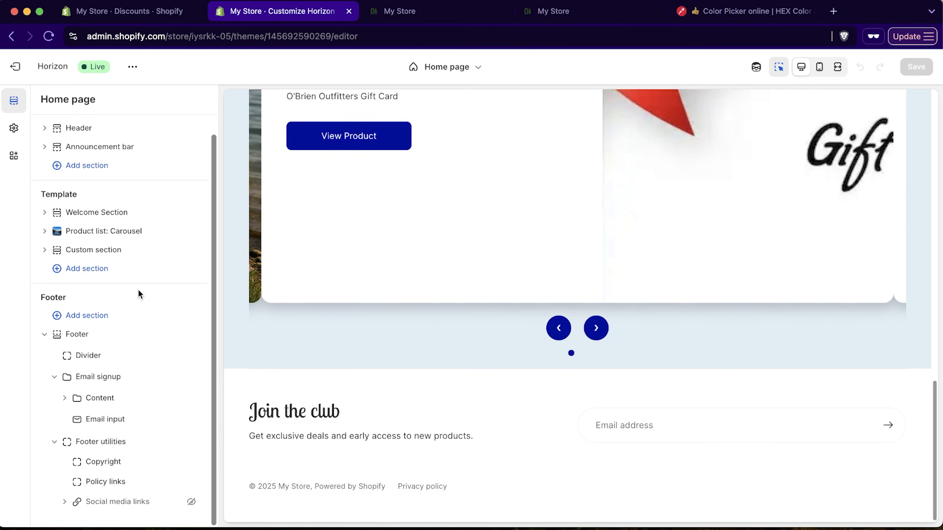
pyautogui.scroll(1, 138, 290)
pyautogui.scroll(-1, 139, 290)
pyautogui.click(100, 316)
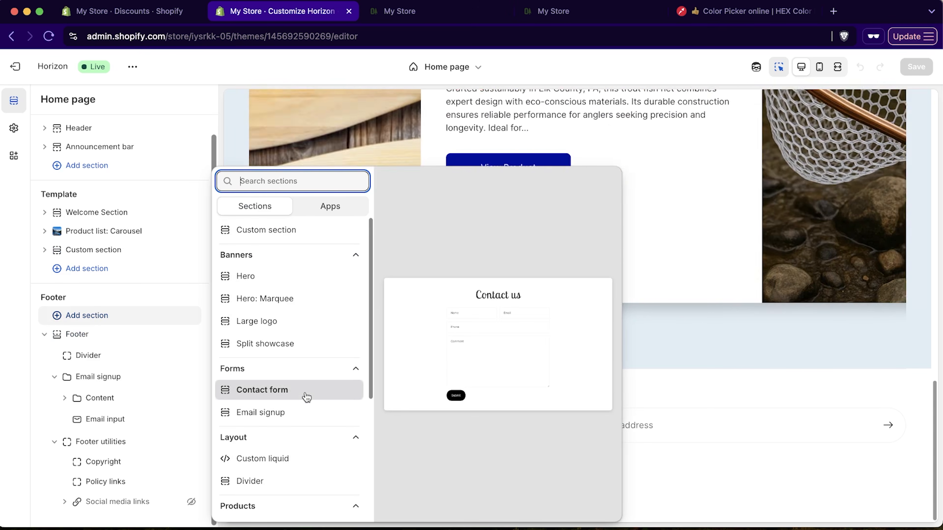
pyautogui.click(697, 467)
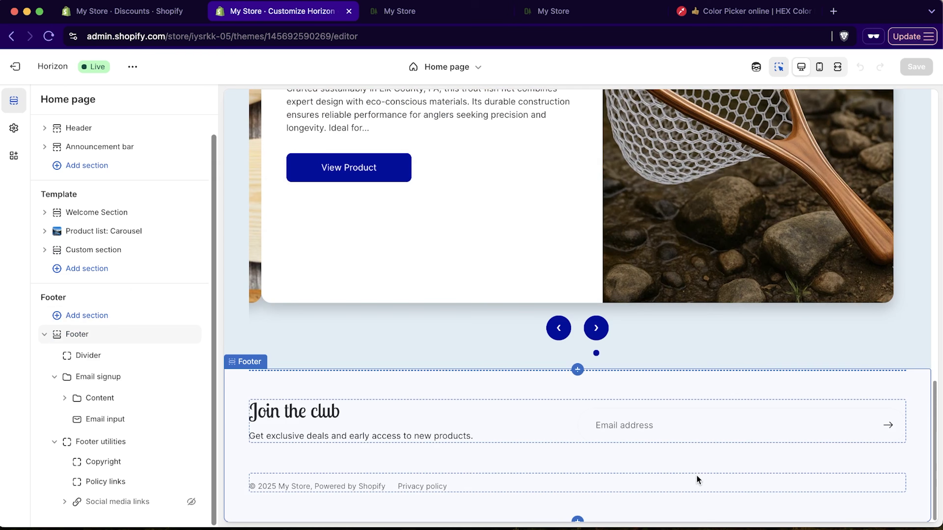
# Examine the settings of the footer's heading, text and email input blocks, and return to the section list.
pyautogui.click(557, 411)
pyautogui.click(282, 394)
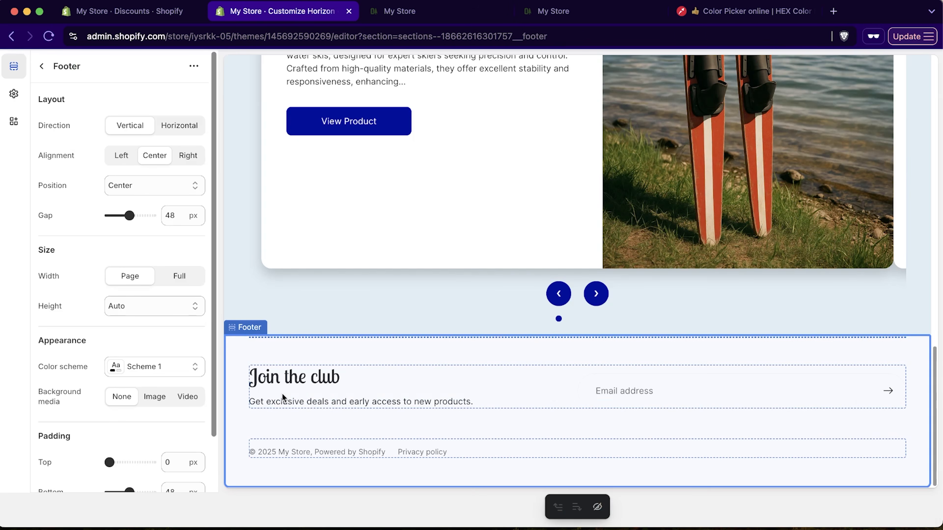
pyautogui.click(311, 387)
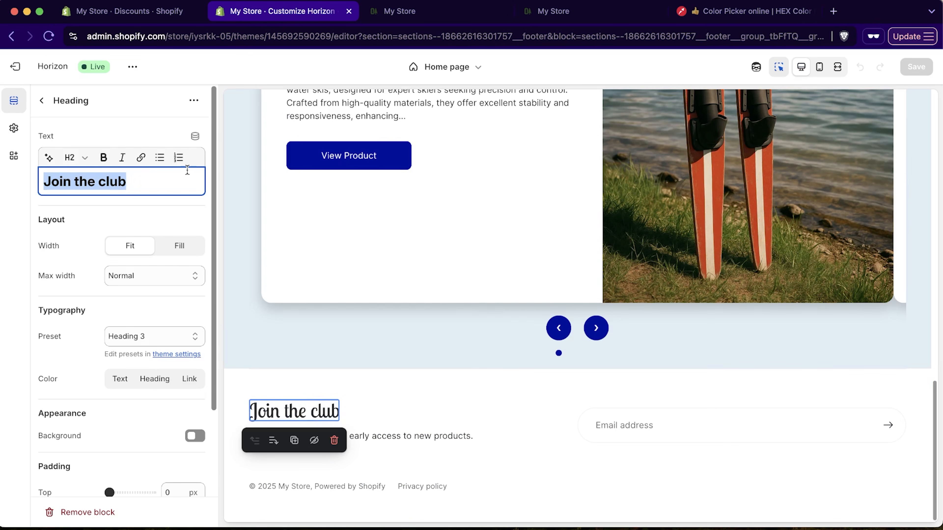
pyautogui.click(414, 434)
pyautogui.click(636, 426)
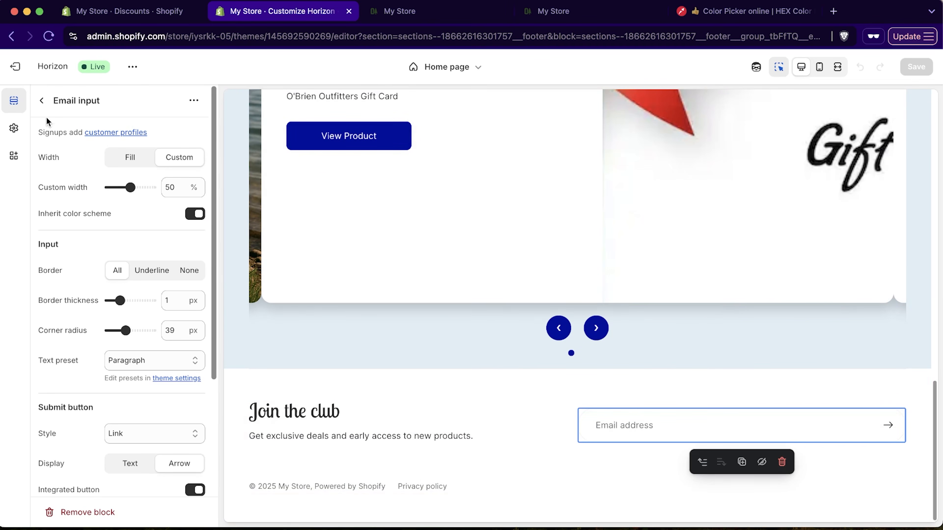
pyautogui.click(41, 101)
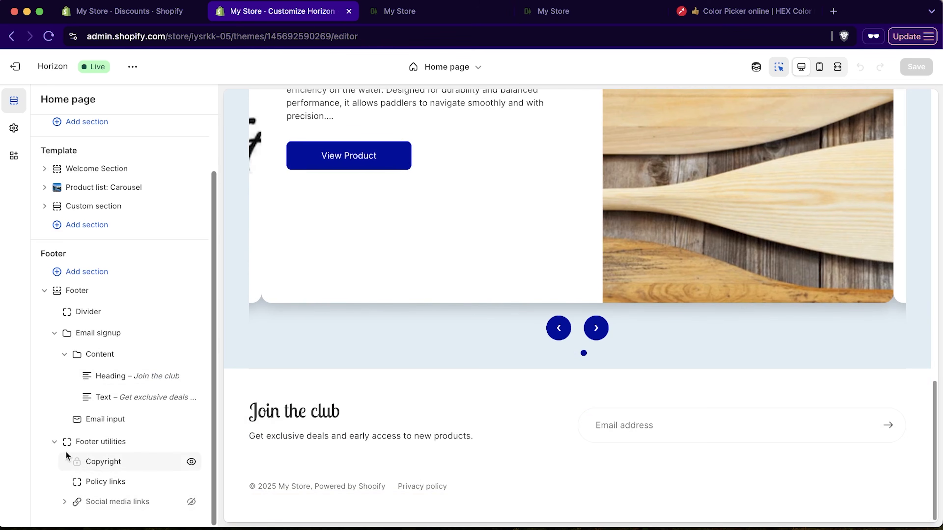
# Show the hidden social media links in the footer utilities, check that block's settings and return to the section list.
pyautogui.click(112, 502)
pyautogui.click(75, 102)
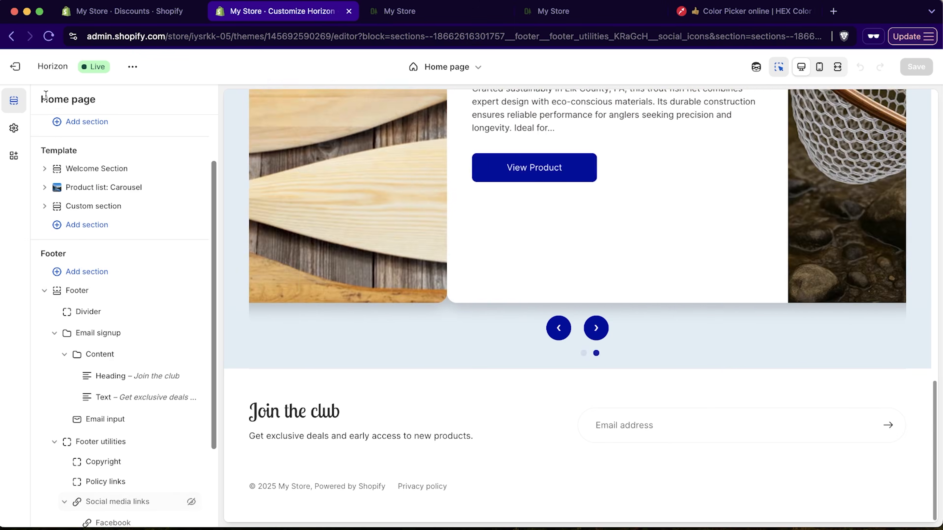
pyautogui.click(192, 504)
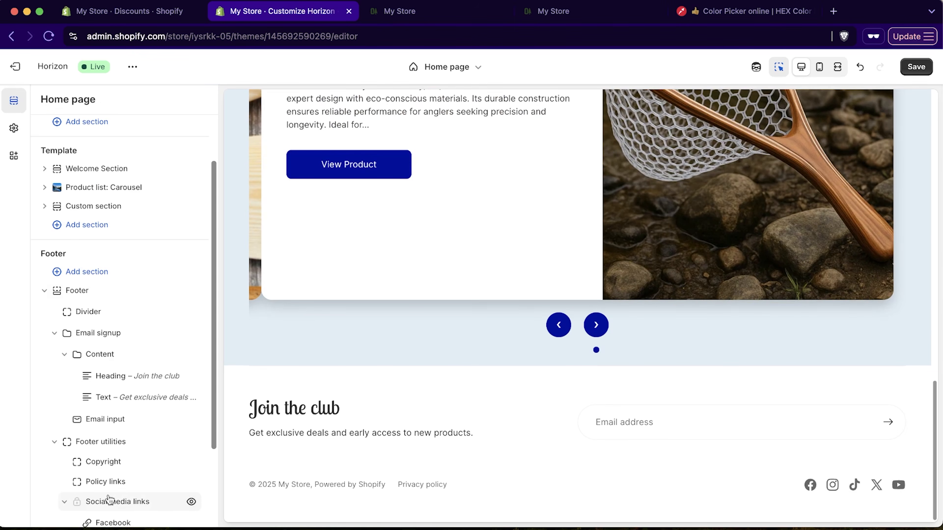
pyautogui.click(101, 502)
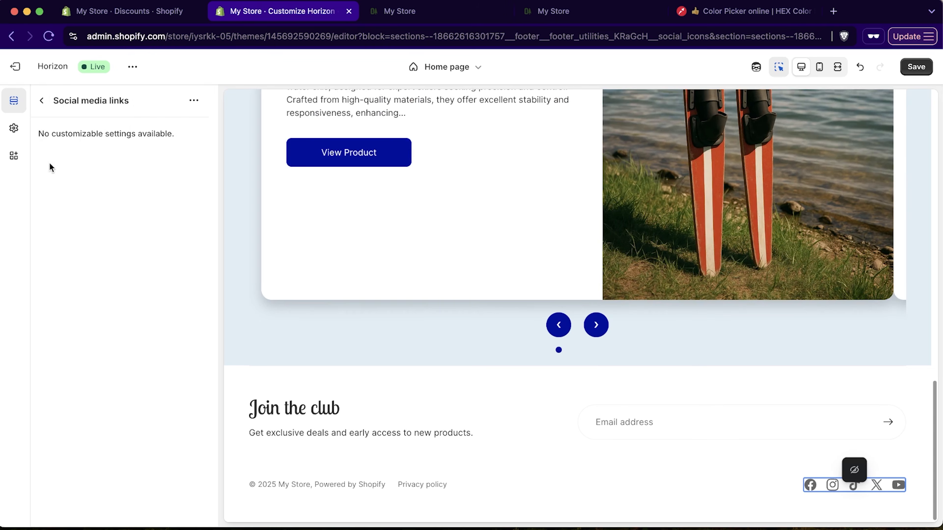
pyautogui.click(15, 129)
pyautogui.scroll(-2, 127, 230)
pyautogui.scroll(2, 127, 231)
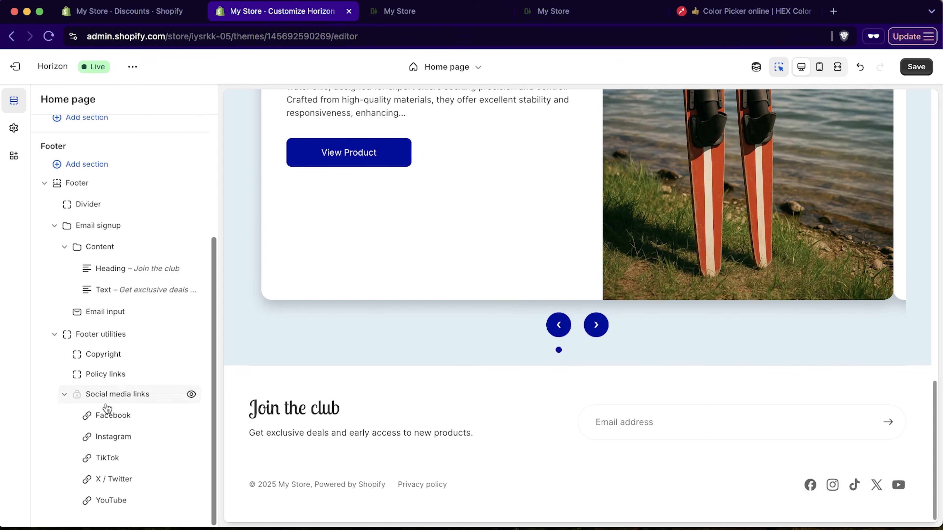
# Check the Facebook block's link address and remove the Facebook block from the footer's social media links.
pyautogui.click(119, 418)
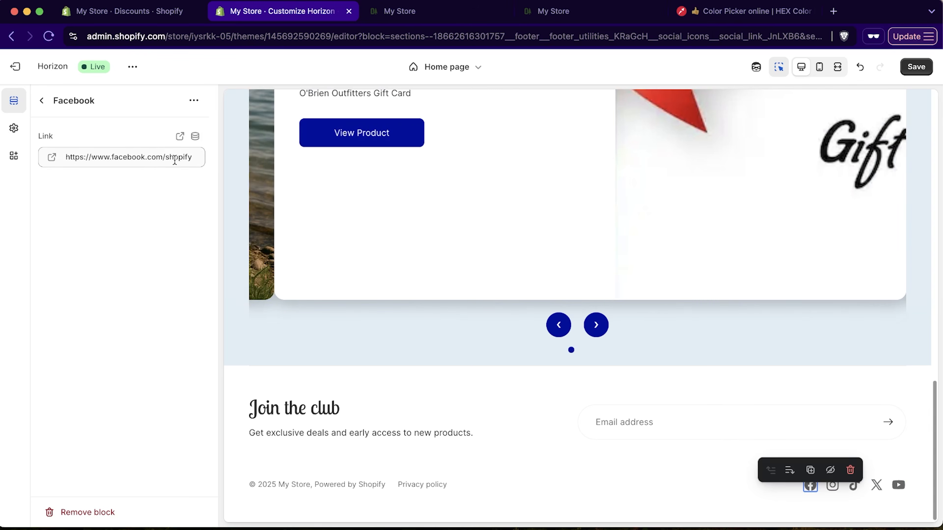
pyautogui.click(41, 100)
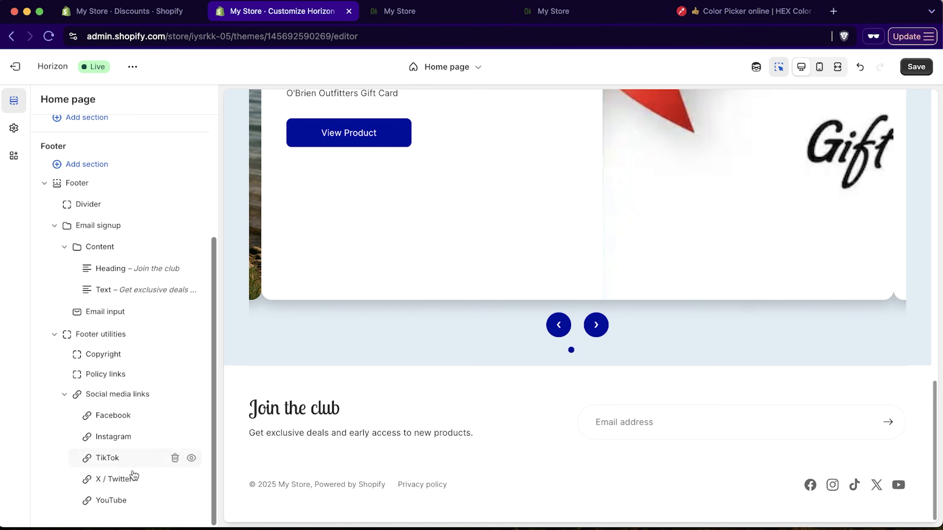
pyautogui.click(175, 415)
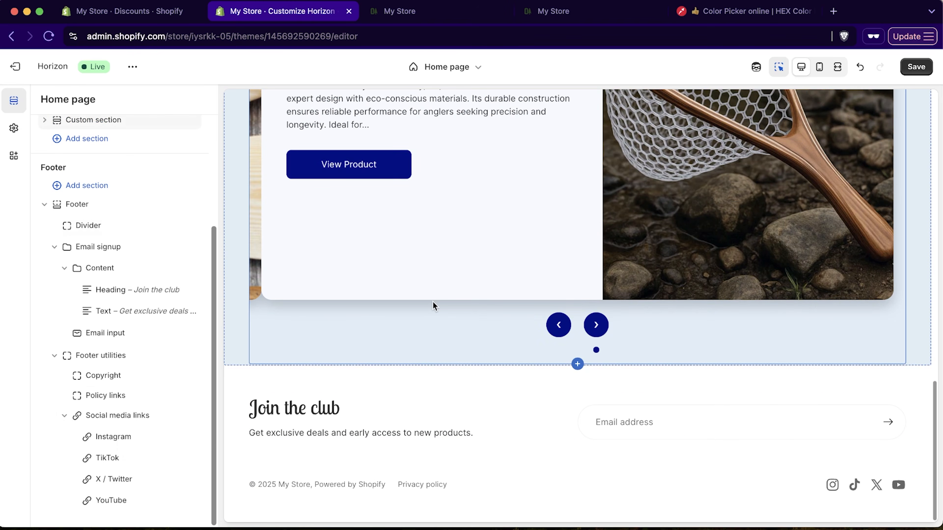
# Save the theme changes and look over the home page preview from top to bottom.
pyautogui.scroll(4, 433, 306)
pyautogui.scroll(10, 433, 302)
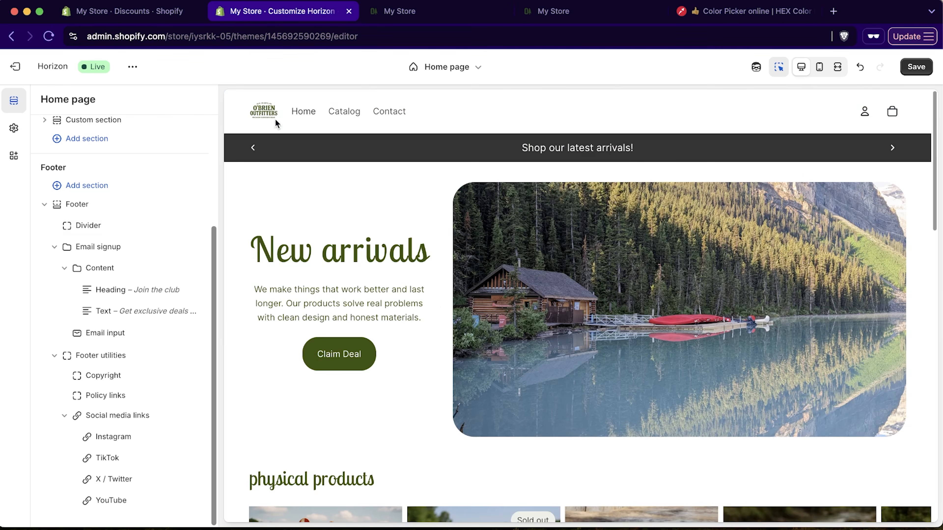
pyautogui.click(925, 71)
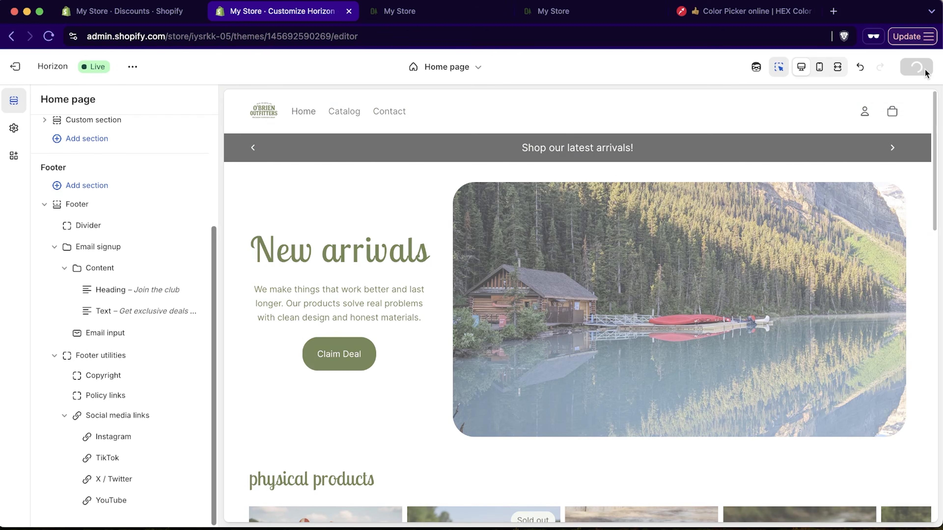
pyautogui.scroll(-15, 455, 330)
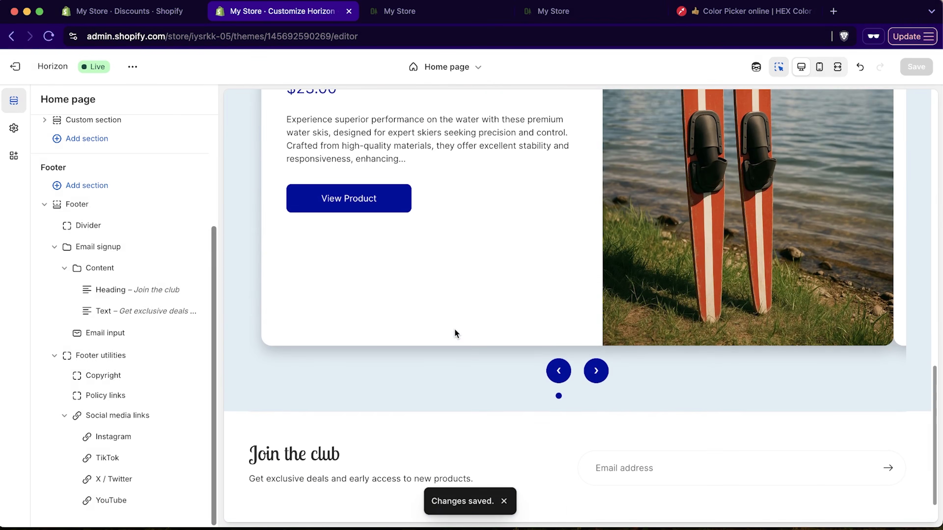
pyautogui.scroll(10, 454, 329)
pyautogui.scroll(8, 454, 329)
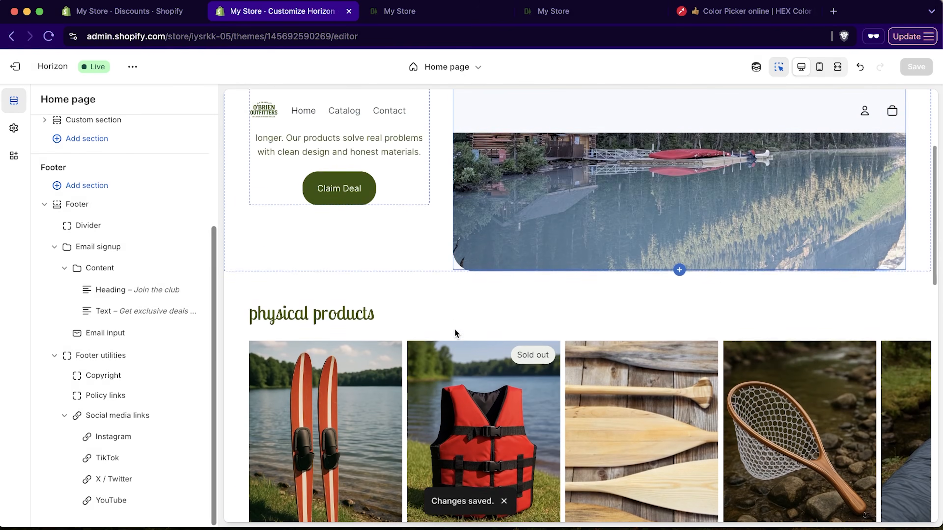
# Leave the theme editor, open the store's general settings, set the store name to O'Brien Outfitters and save.
pyautogui.click(14, 69)
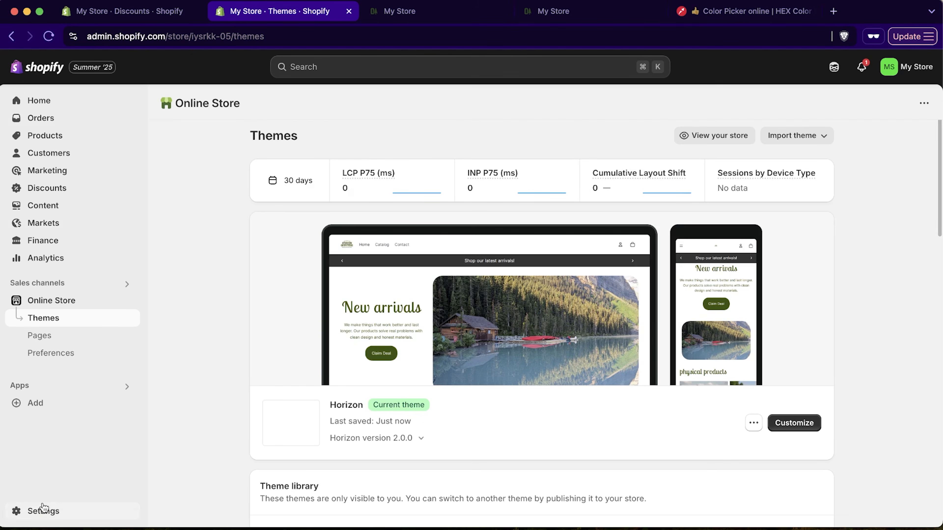
pyautogui.click(43, 511)
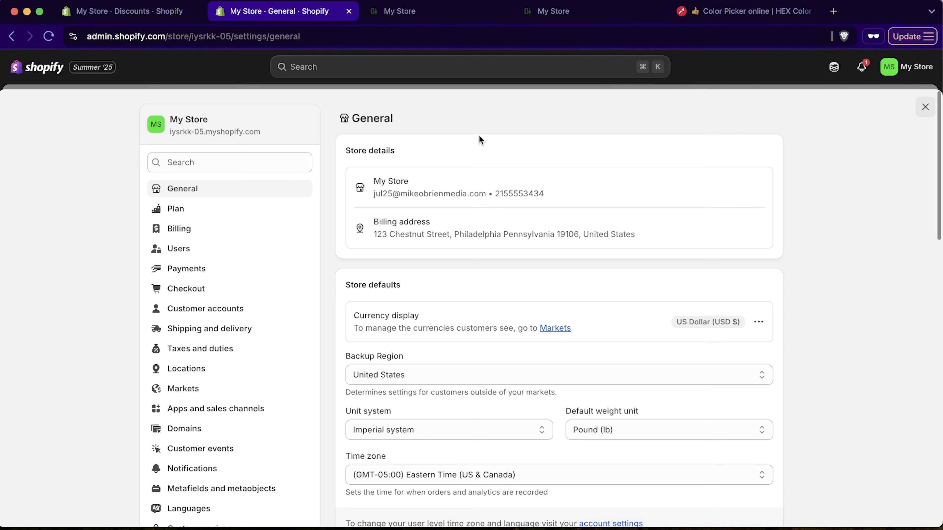
pyautogui.click(759, 187)
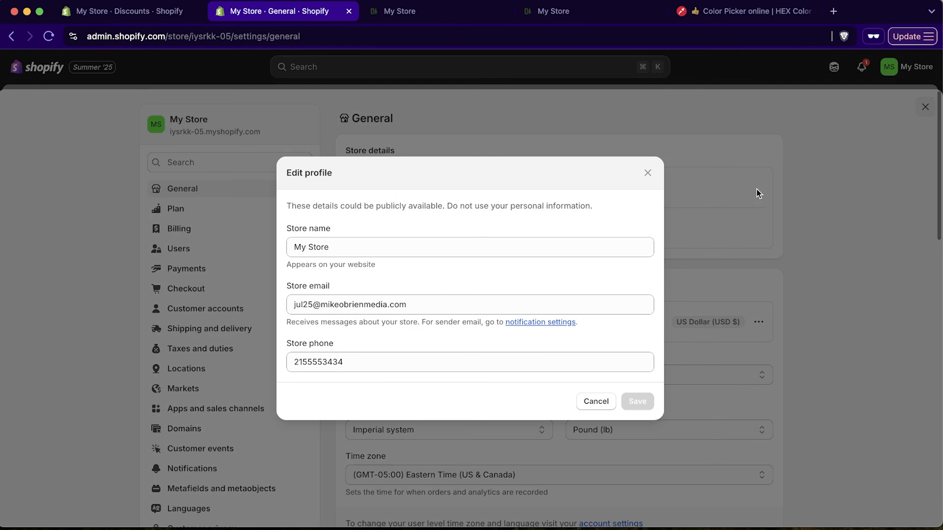
pyautogui.click(409, 252)
pyautogui.press('super+a')
pyautogui.write("O'Brien Outfitters")
pyautogui.click(642, 404)
# Examine the remaining general settings and the payment settings, including the page for adding a payment method, and return to the payments overview.
pyautogui.scroll(-10, 784, 383)
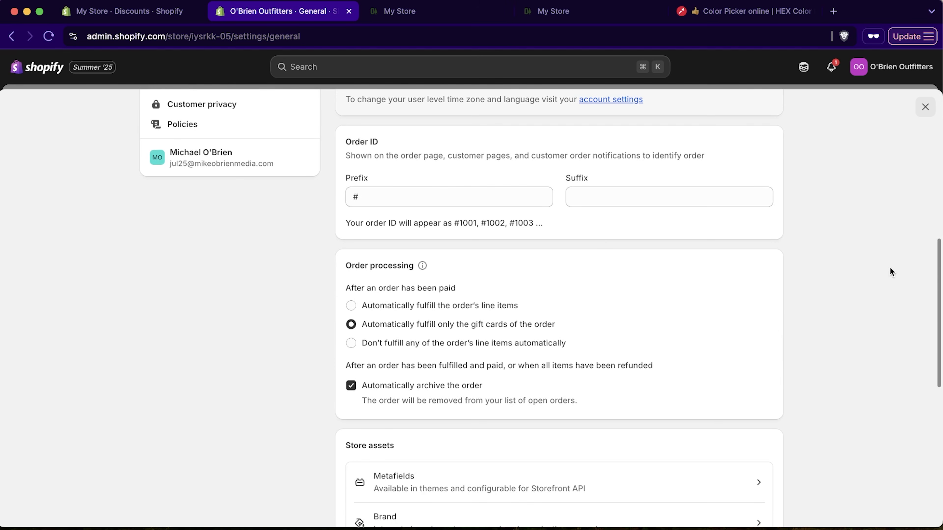
pyautogui.scroll(-1, 812, 204)
pyautogui.scroll(10, 812, 204)
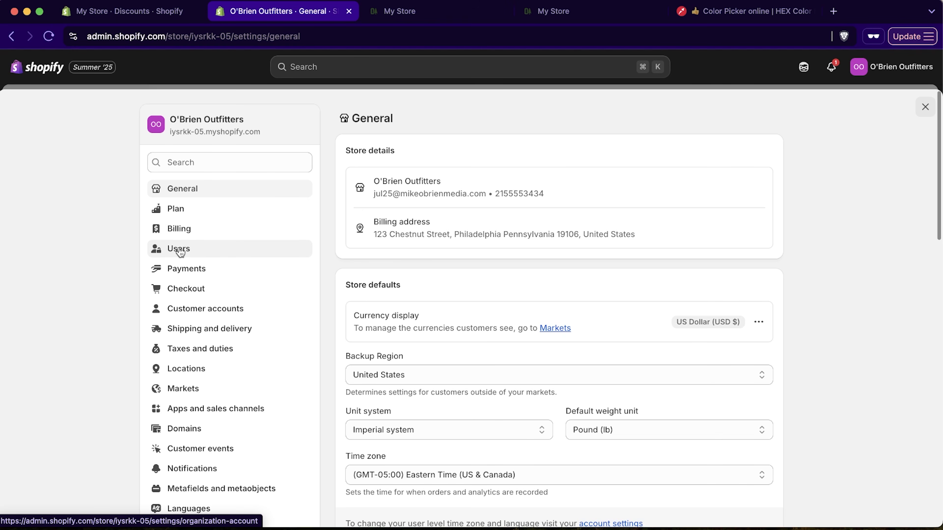
pyautogui.click(183, 274)
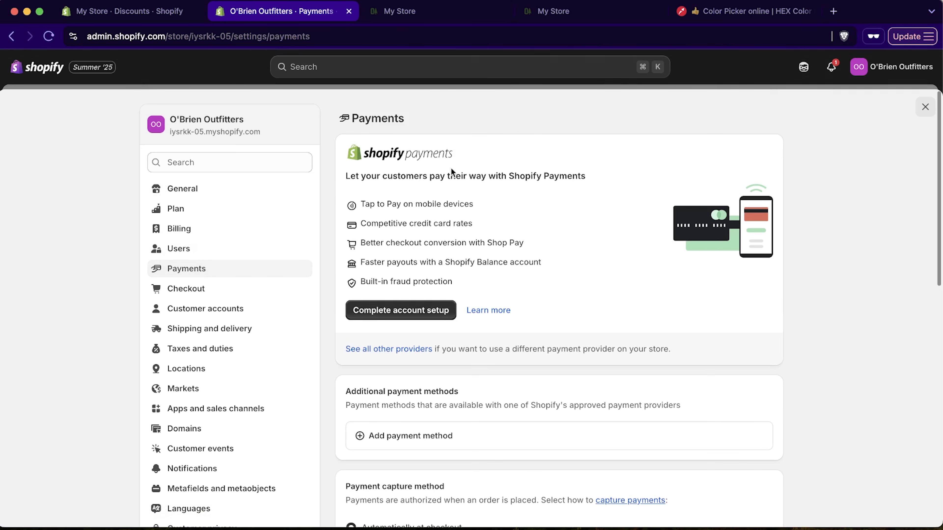
pyautogui.scroll(-2, 592, 242)
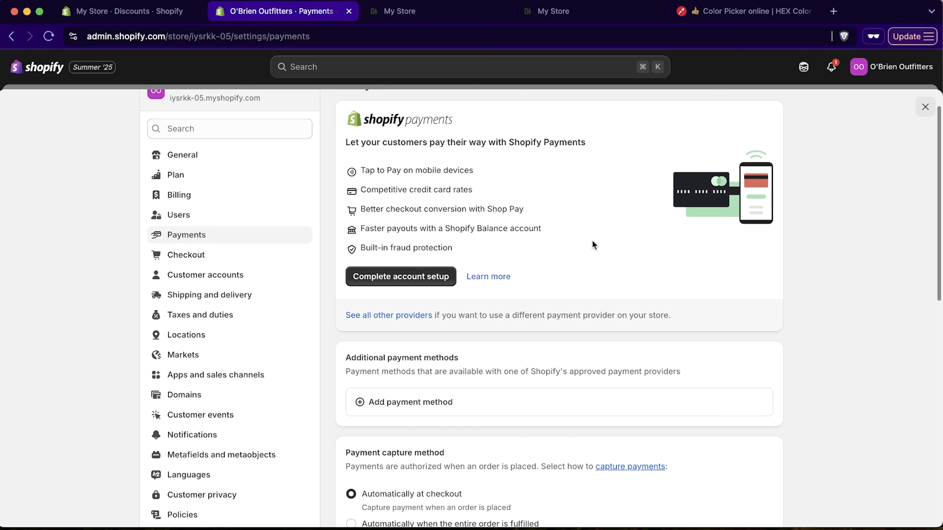
pyautogui.scroll(-10, 593, 244)
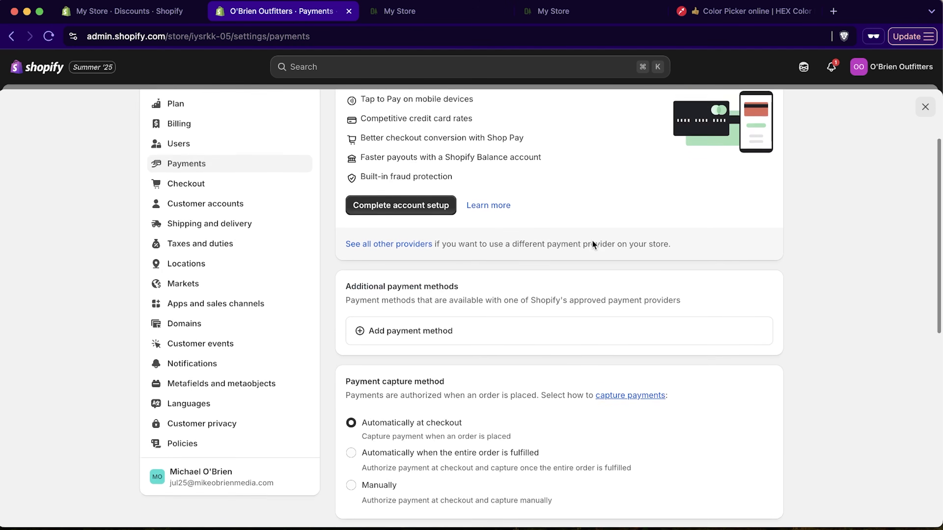
pyautogui.scroll(-4, 448, 340)
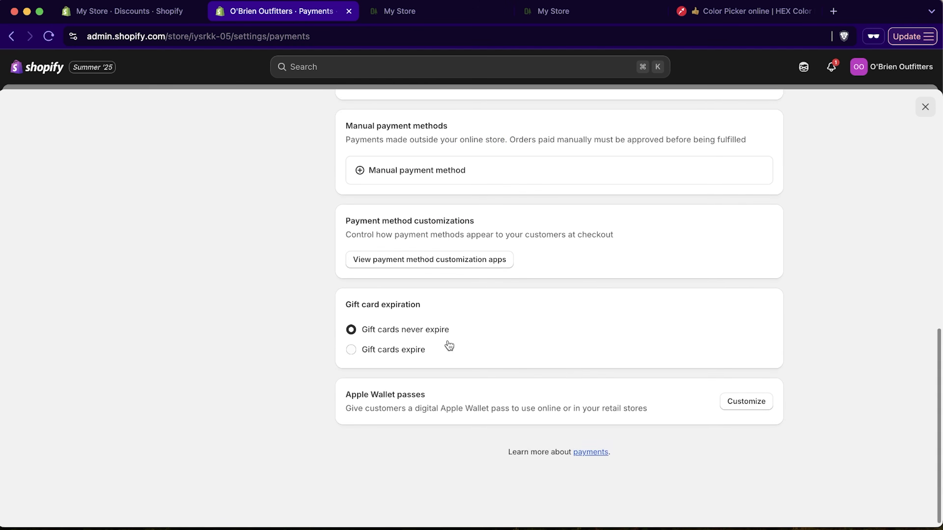
pyautogui.scroll(14, 446, 343)
pyautogui.scroll(-4, 634, 306)
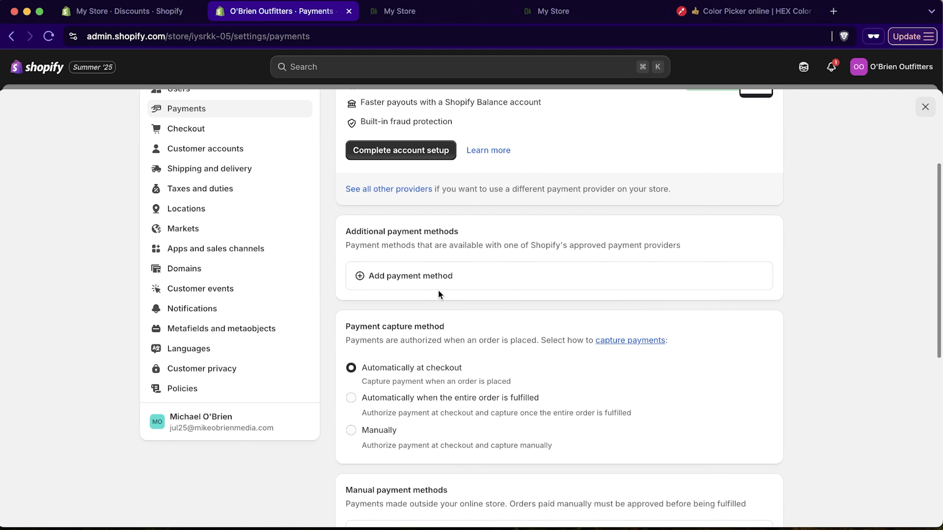
pyautogui.click(403, 310)
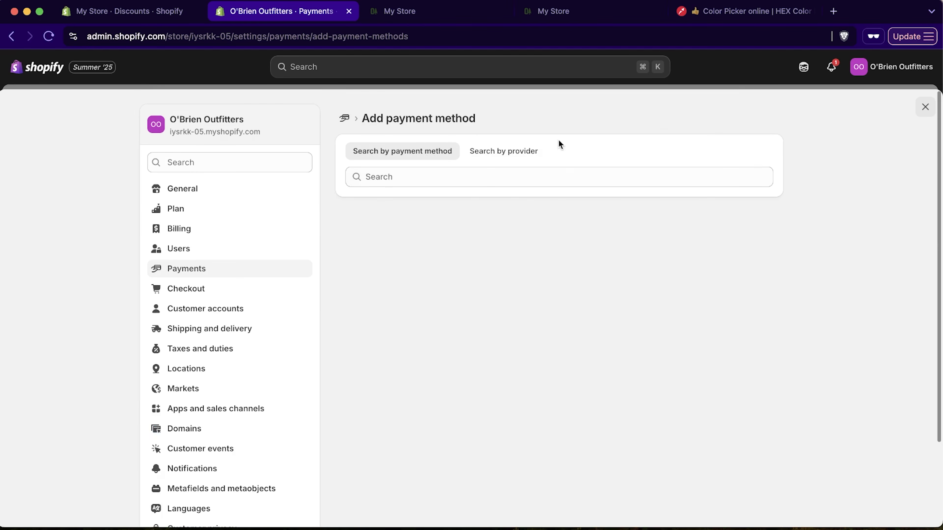
pyautogui.click(200, 275)
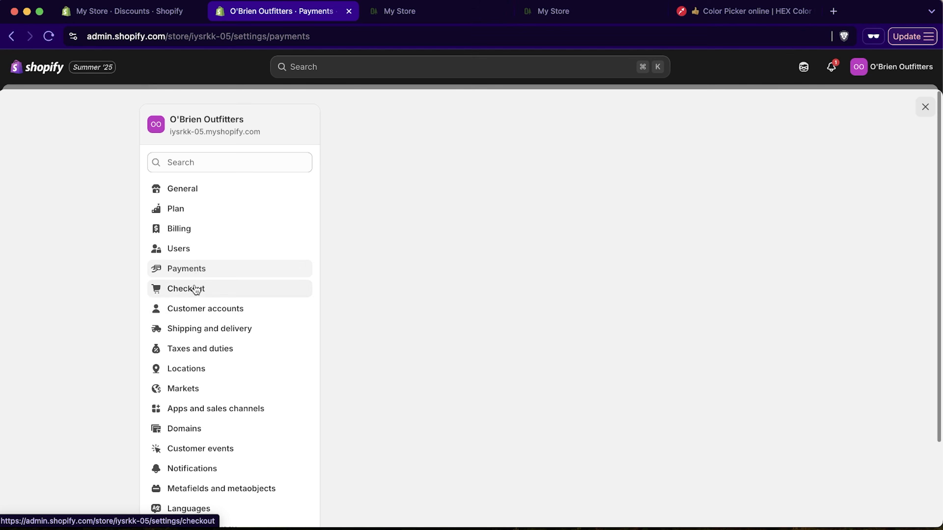
# Examine the checkout settings, including customer information, marketing and tipping options, and the customer accounts settings.
pyautogui.click(196, 290)
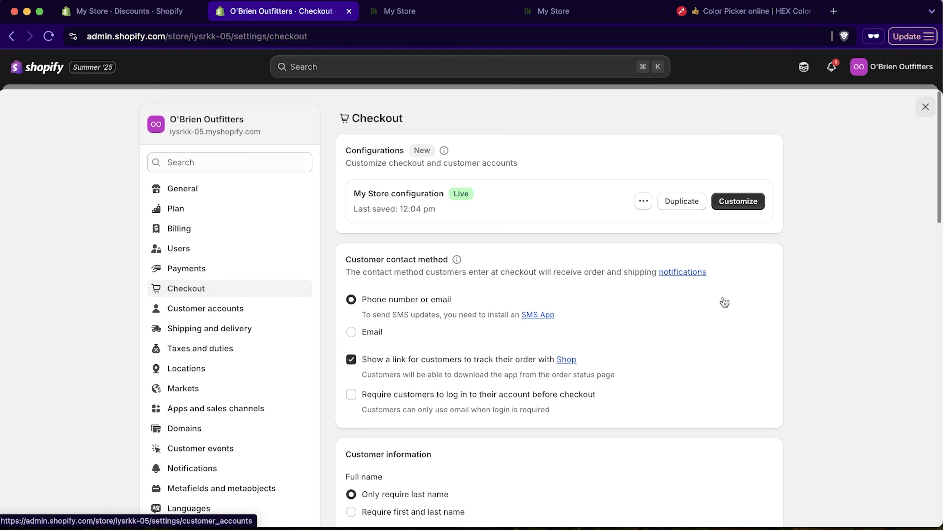
pyautogui.scroll(-3, 747, 338)
pyautogui.scroll(-7, 747, 339)
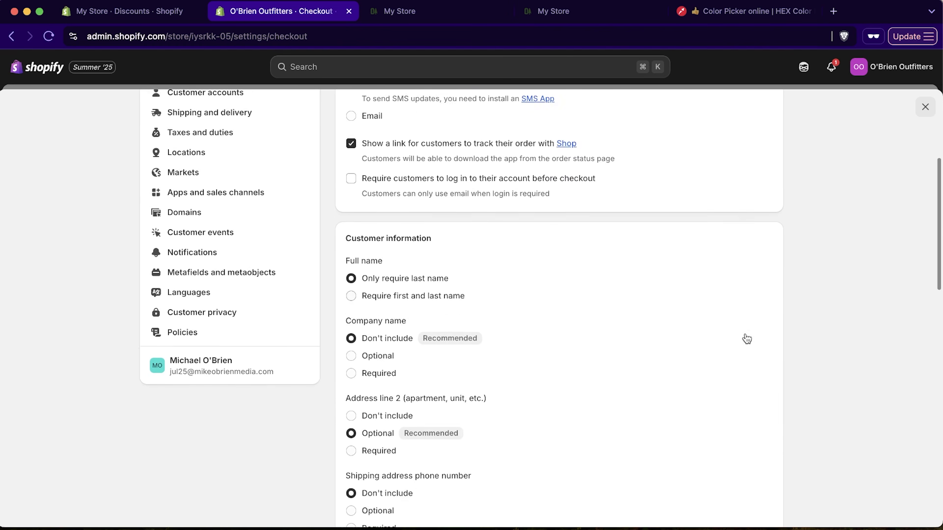
pyautogui.scroll(-2, 747, 339)
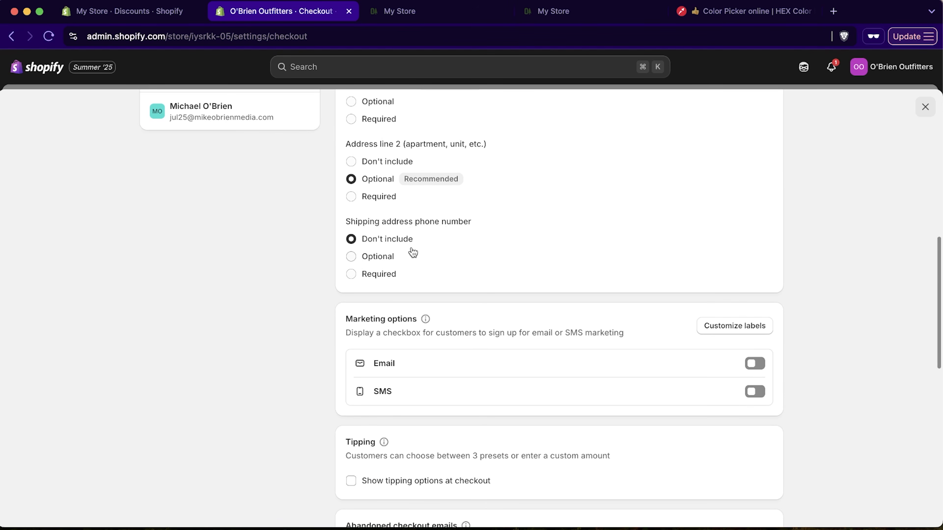
pyautogui.scroll(-3, 739, 258)
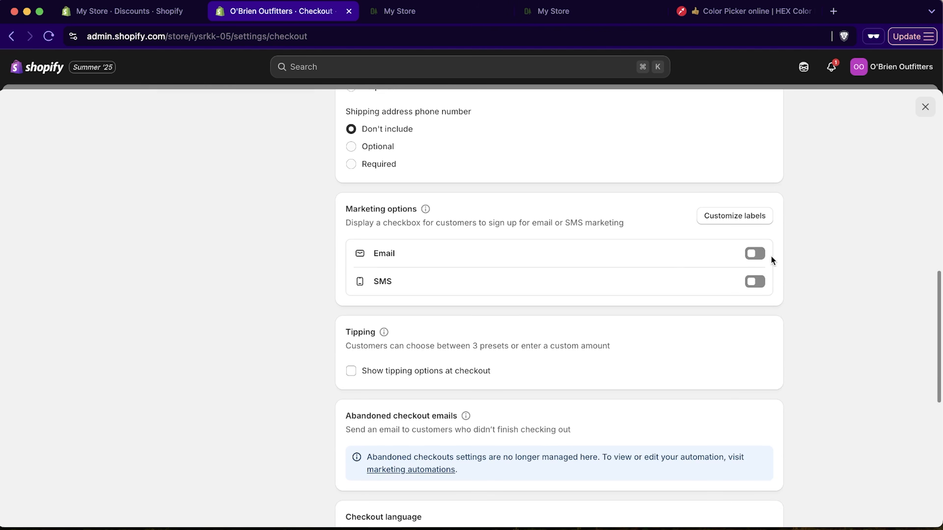
pyautogui.scroll(-2, 824, 306)
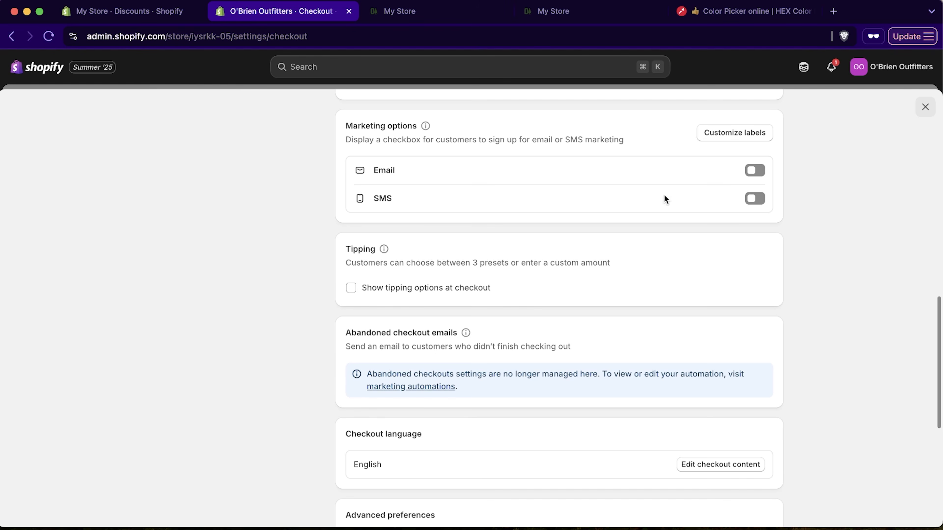
pyautogui.scroll(-3, 854, 257)
pyautogui.scroll(20, 185, 276)
pyautogui.click(185, 276)
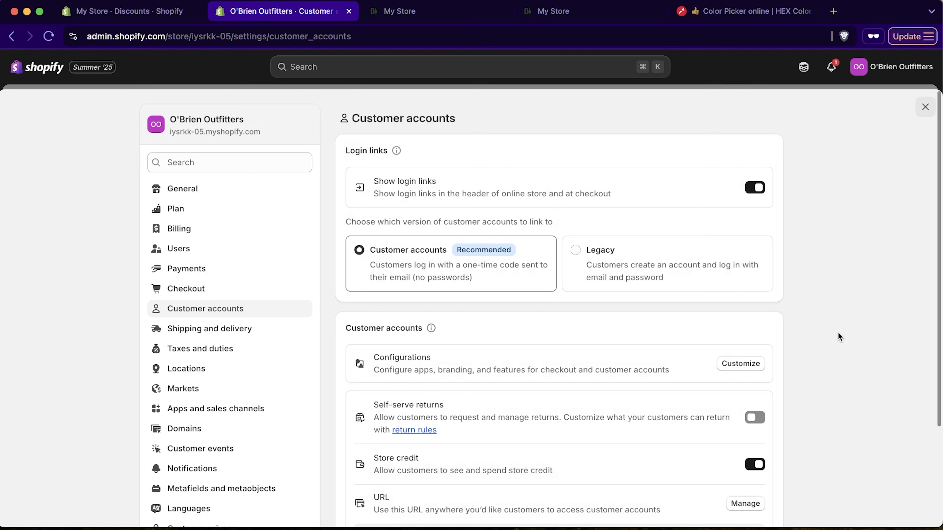
pyautogui.scroll(-5, 872, 287)
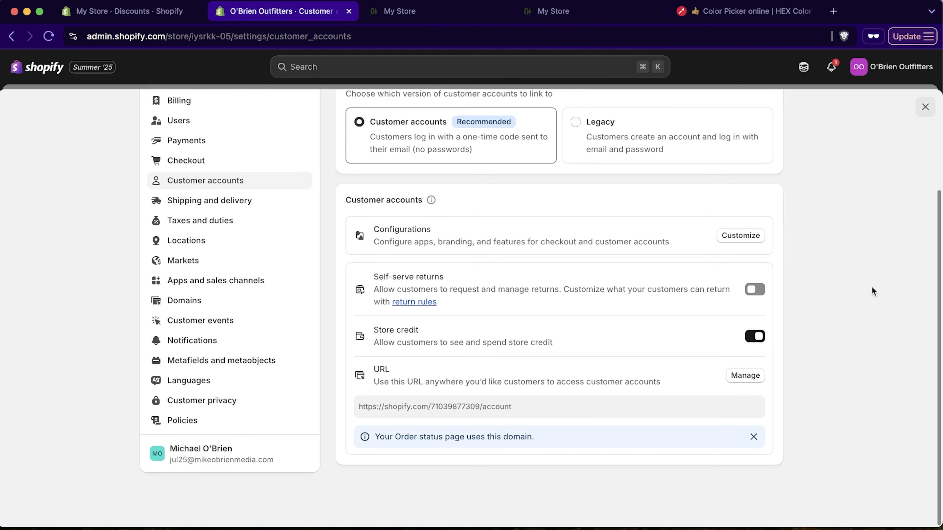
# Examine the shipping and delivery settings, including shipping rates, preferred carriers, expected delivery dates, local delivery and store pickup.
pyautogui.click(209, 201)
pyautogui.scroll(-1, 609, 198)
pyautogui.scroll(-5, 609, 198)
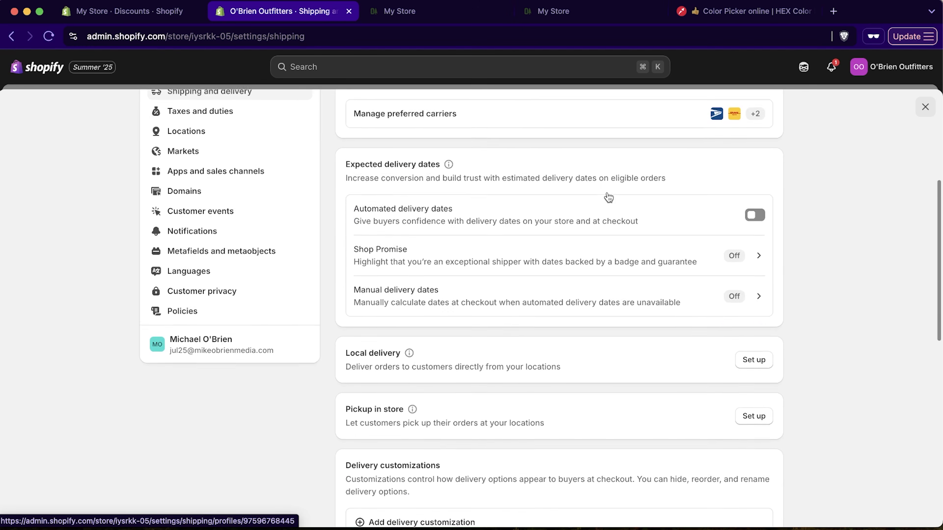
pyautogui.scroll(3, 714, 296)
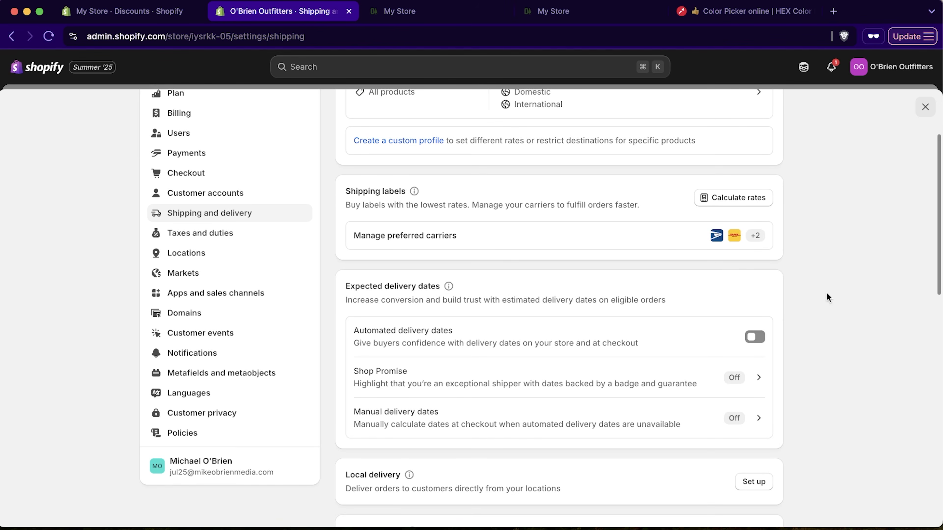
pyautogui.scroll(3, 849, 305)
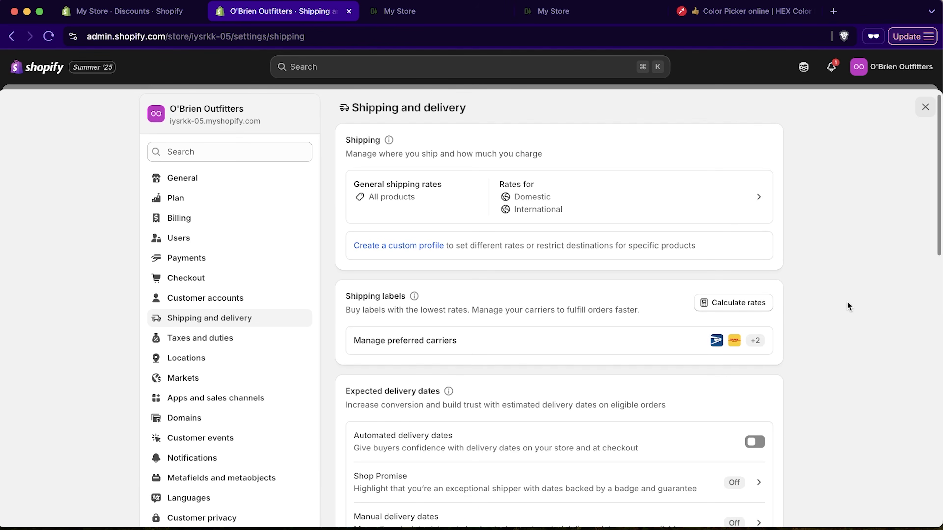
pyautogui.scroll(-4, 843, 347)
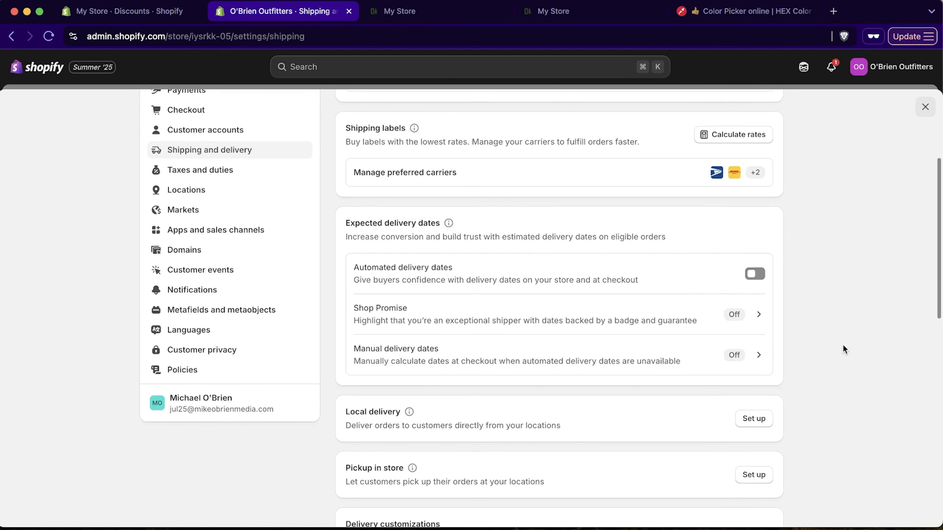
pyautogui.scroll(4, 843, 346)
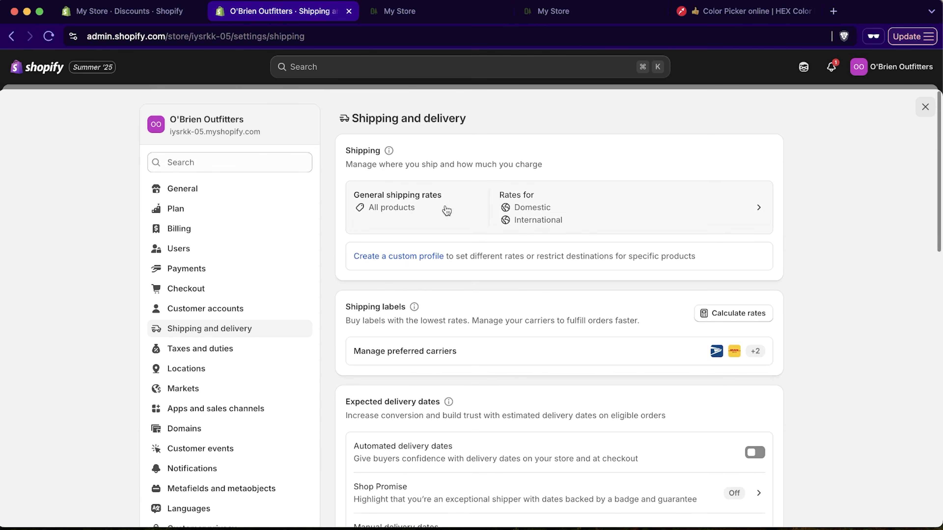
# Try creating a custom shipping profile that contains the Canoe Paddle product.
pyautogui.click(409, 257)
pyautogui.click(421, 265)
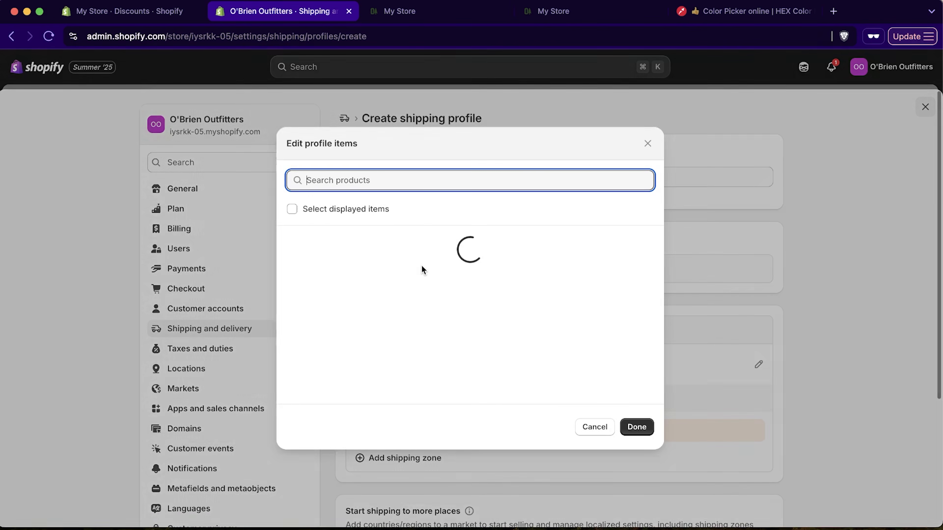
pyautogui.click(293, 245)
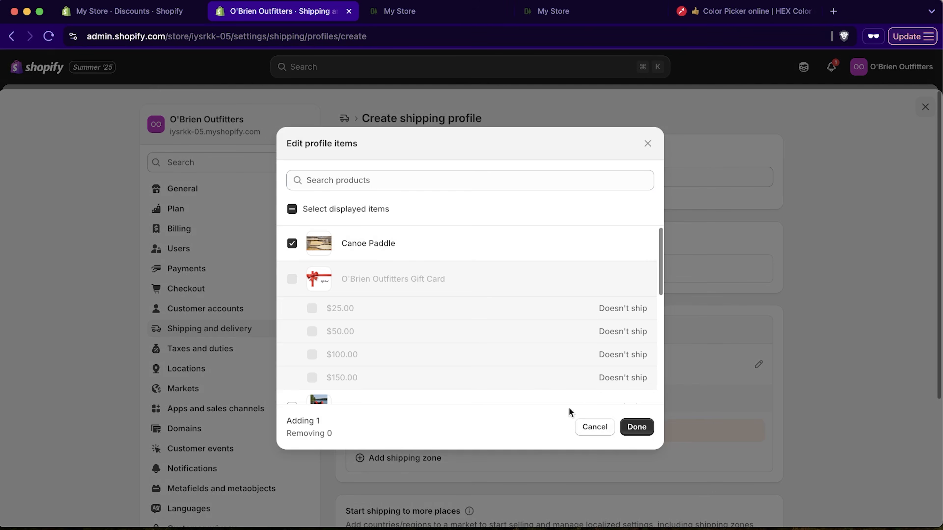
pyautogui.click(634, 430)
pyautogui.scroll(-5, 522, 333)
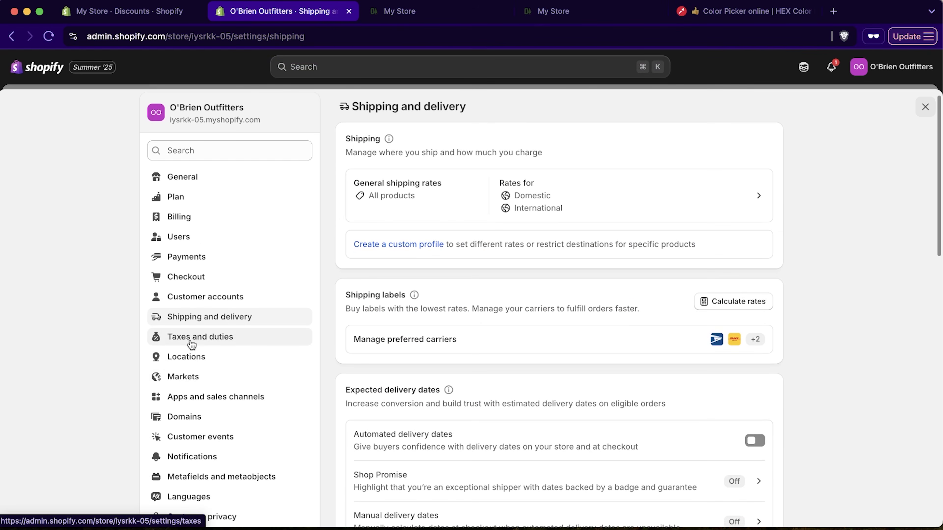
# Look over the store's locations and markets, return to the settings and open the domain settings.
pyautogui.click(194, 357)
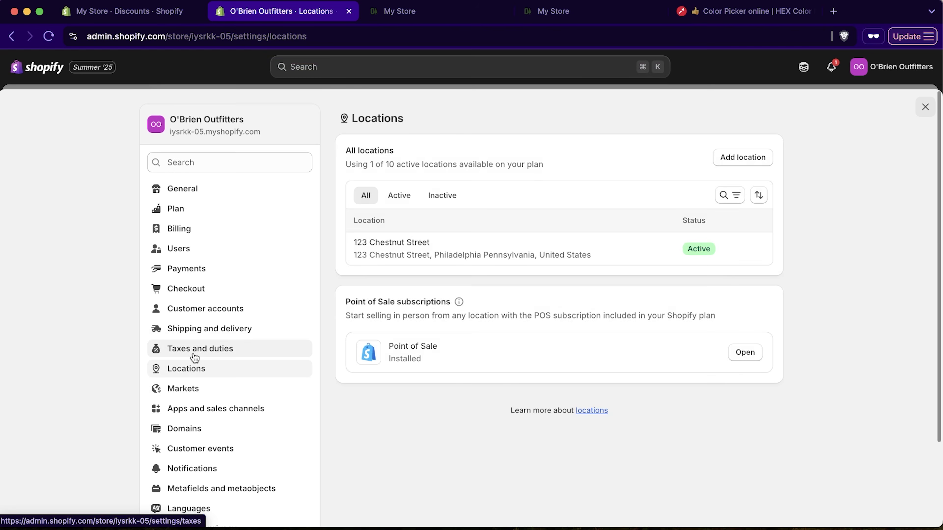
pyautogui.click(238, 393)
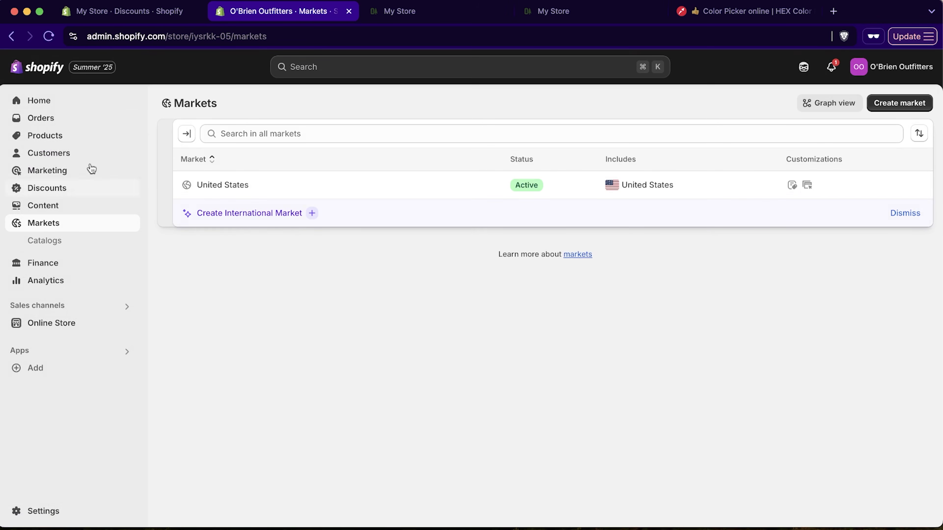
pyautogui.click(10, 37)
pyautogui.click(243, 417)
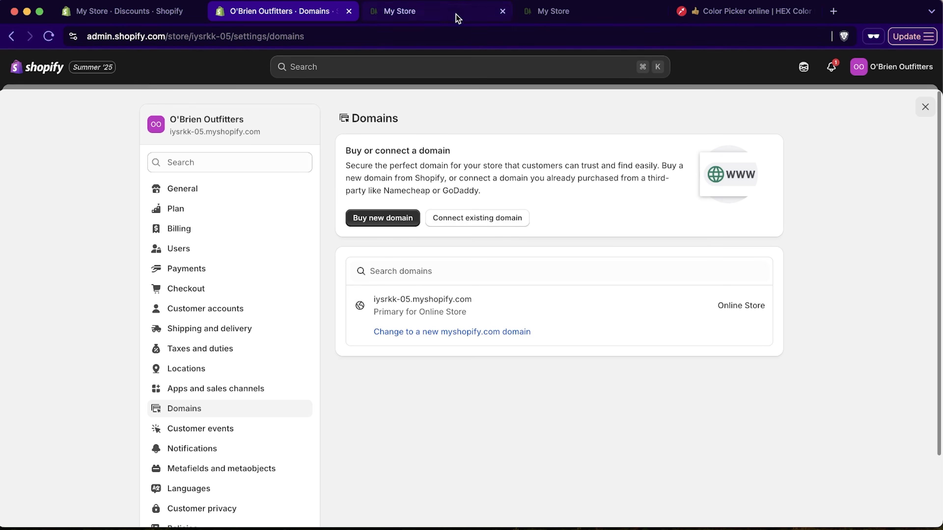
# Switch to the color picker's browser tab, open namecheap.com and search for the domain obrienoutfitters.com to check its availability and price.
pyautogui.click(749, 15)
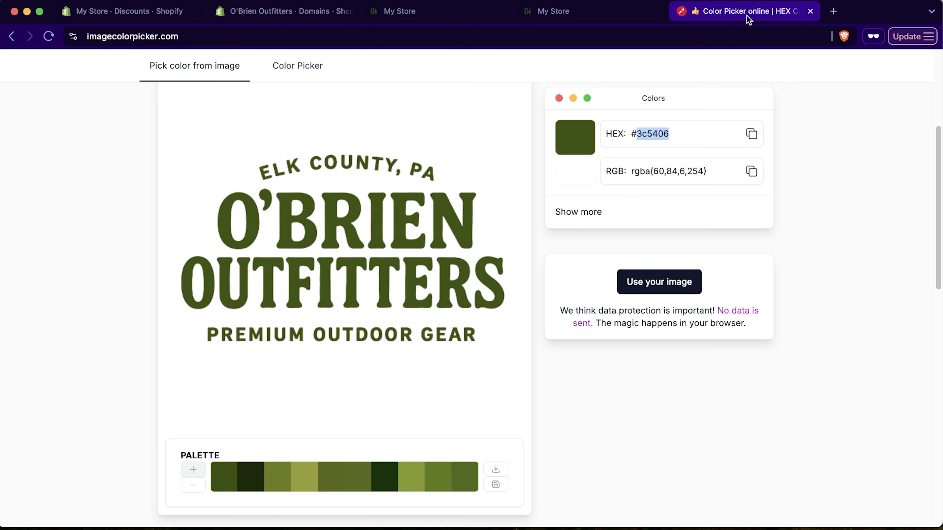
pyautogui.click(712, 28)
pyautogui.write('namecheap.com')
pyautogui.press('Return')
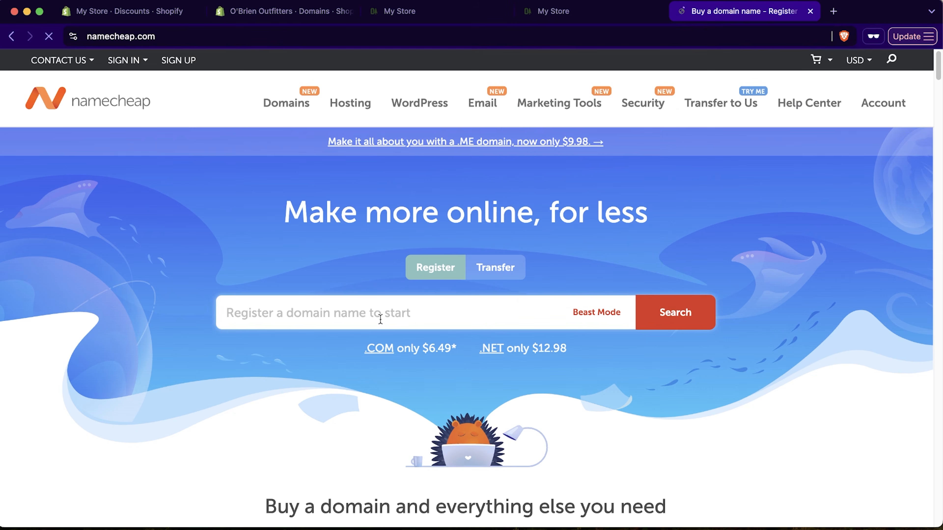
pyautogui.write('obri')
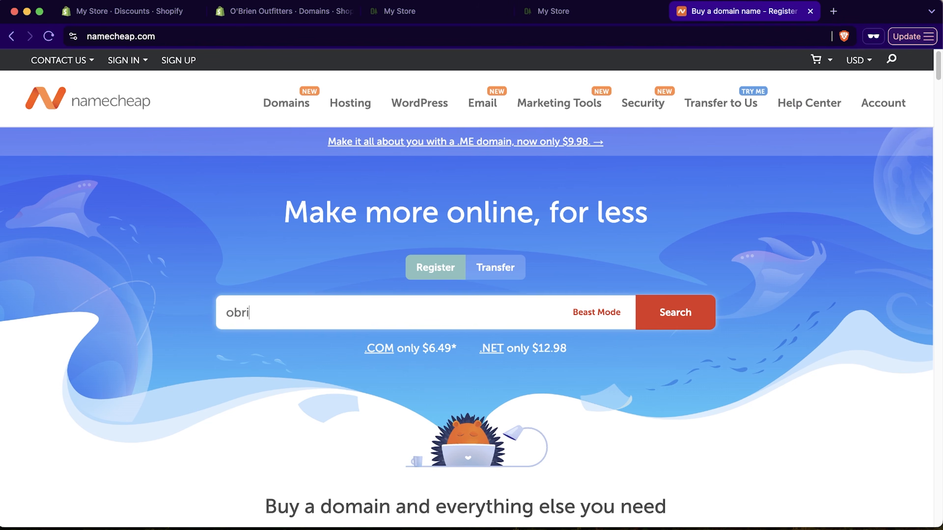
pyautogui.write('enoutfitters')
pyautogui.press('Return')
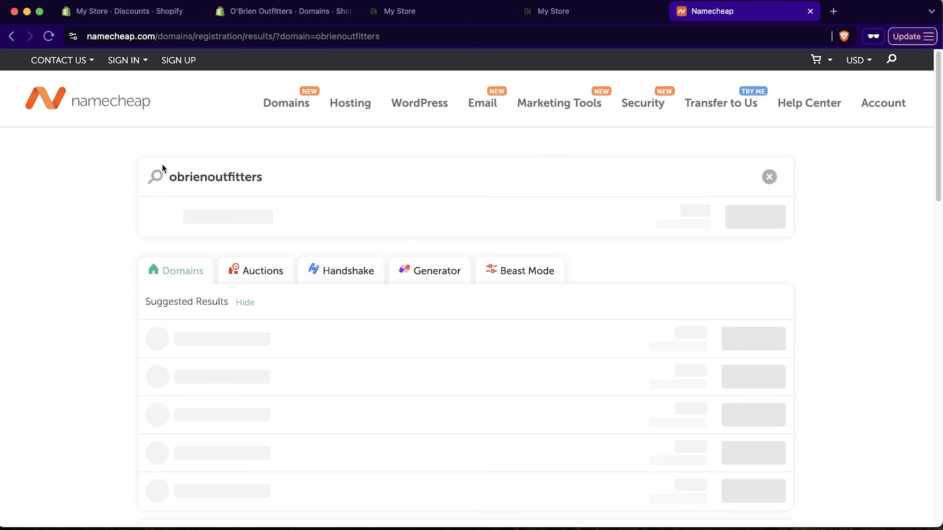
pyautogui.write('.com')
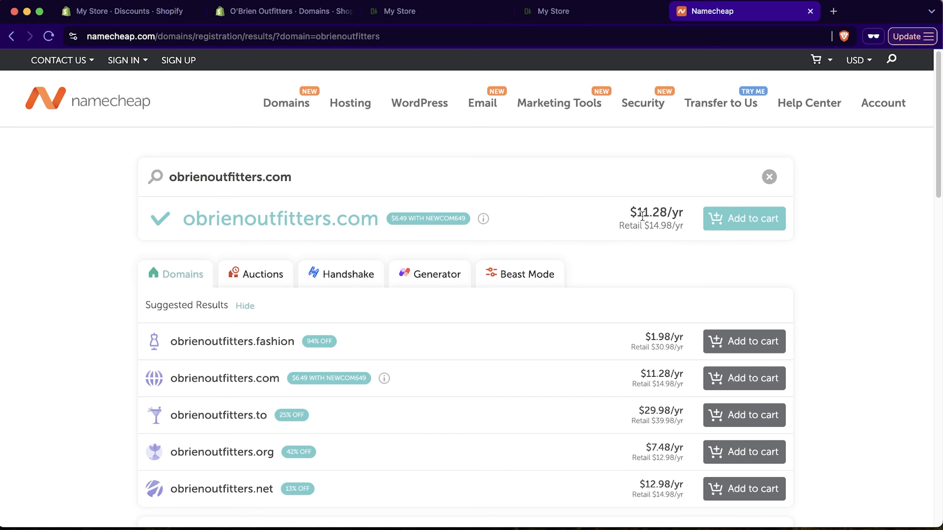
# Return to Shopify's domain settings, search for obrienoutfitters, buy obrienoutfitters.com and open the purchased domain's status page.
pyautogui.click(292, 14)
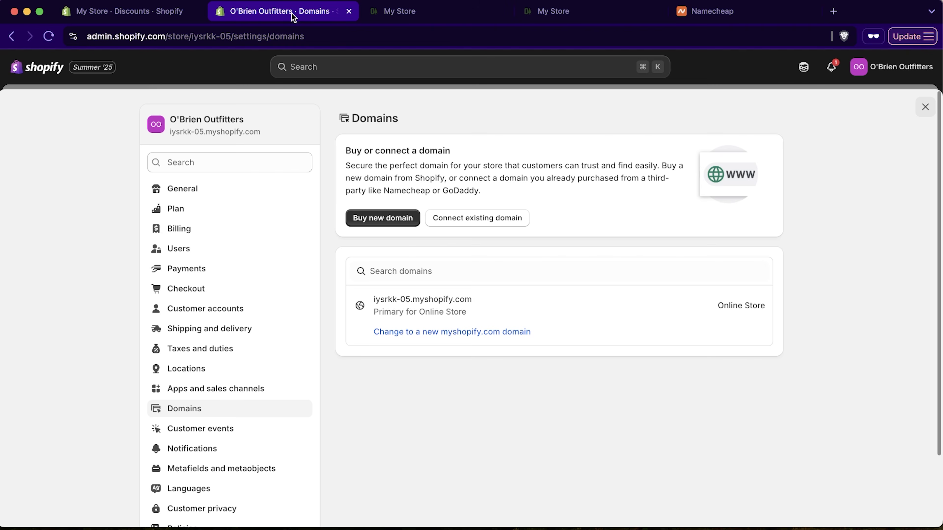
pyautogui.click(395, 218)
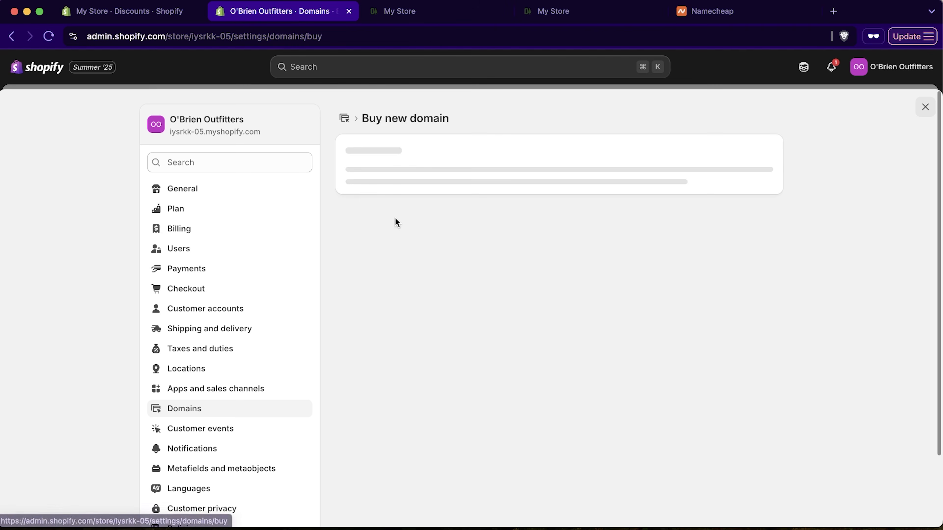
pyautogui.click(419, 181)
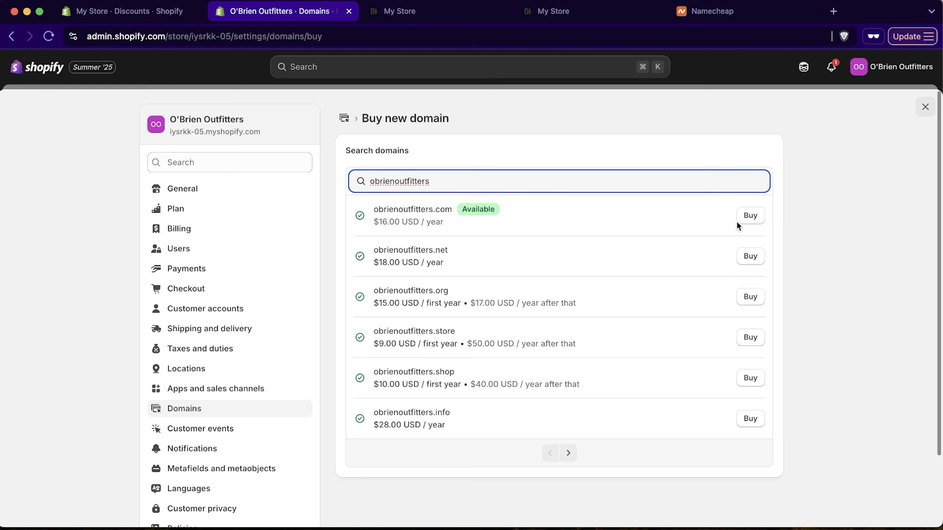
pyautogui.click(756, 219)
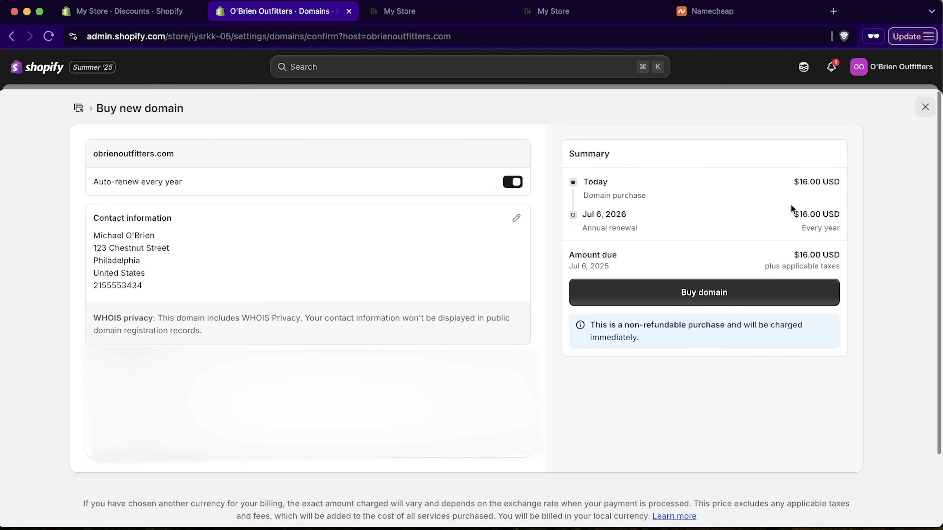
pyautogui.click(631, 282)
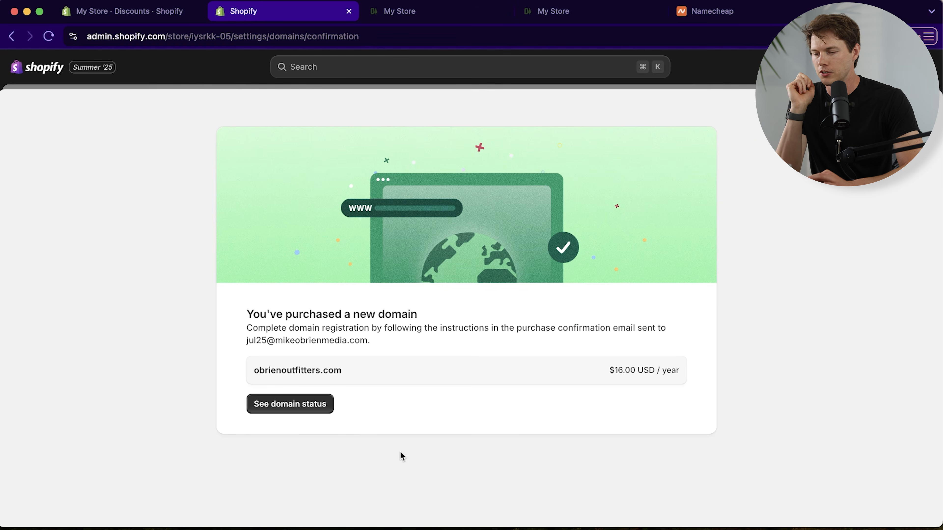
pyautogui.click(313, 409)
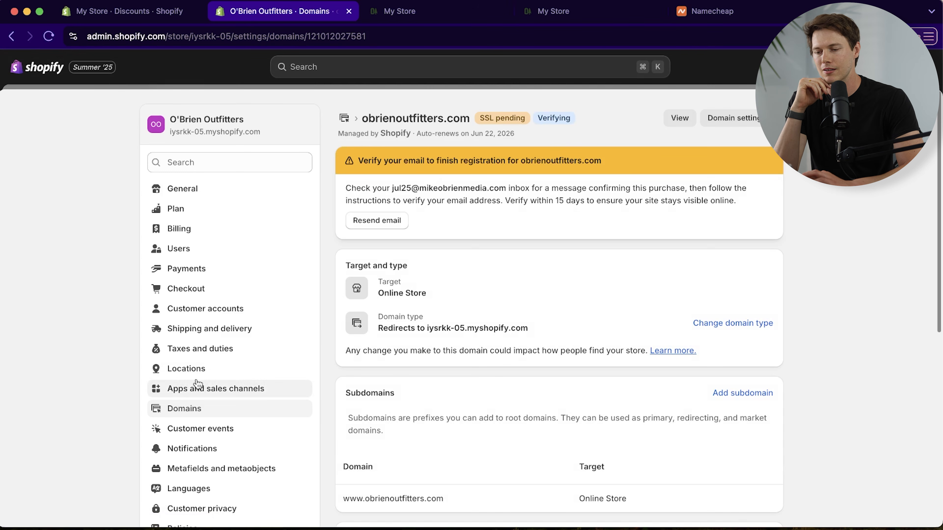
# In the store policies, fill the return and refund policy with the template text, review it and publish it.
pyautogui.scroll(-5, 201, 427)
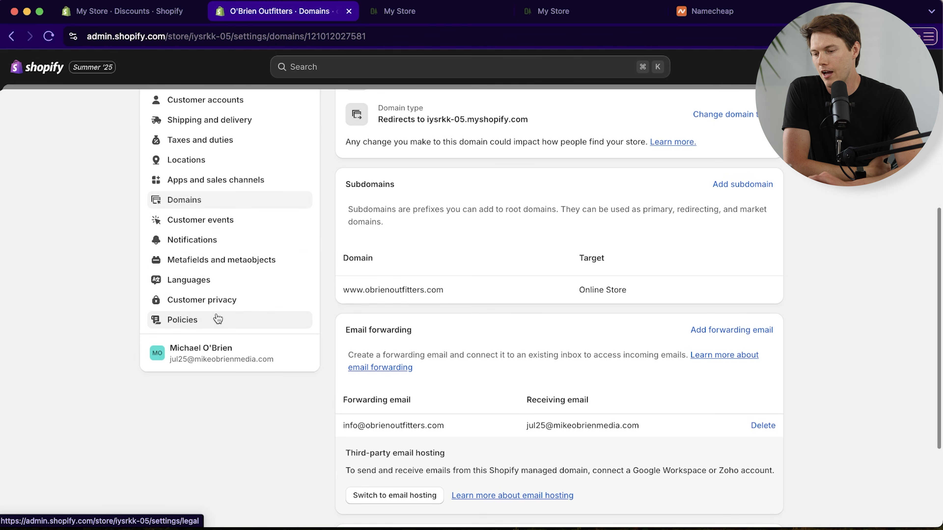
pyautogui.click(208, 320)
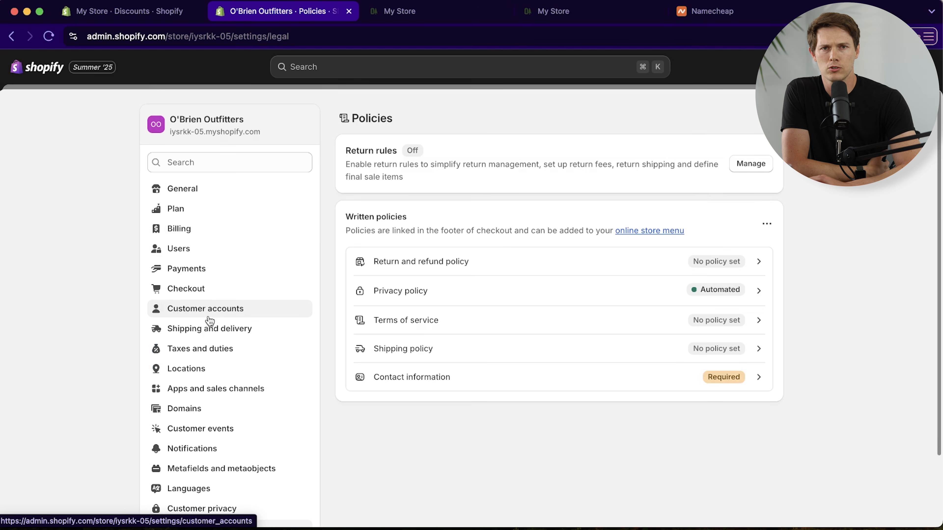
pyautogui.click(608, 264)
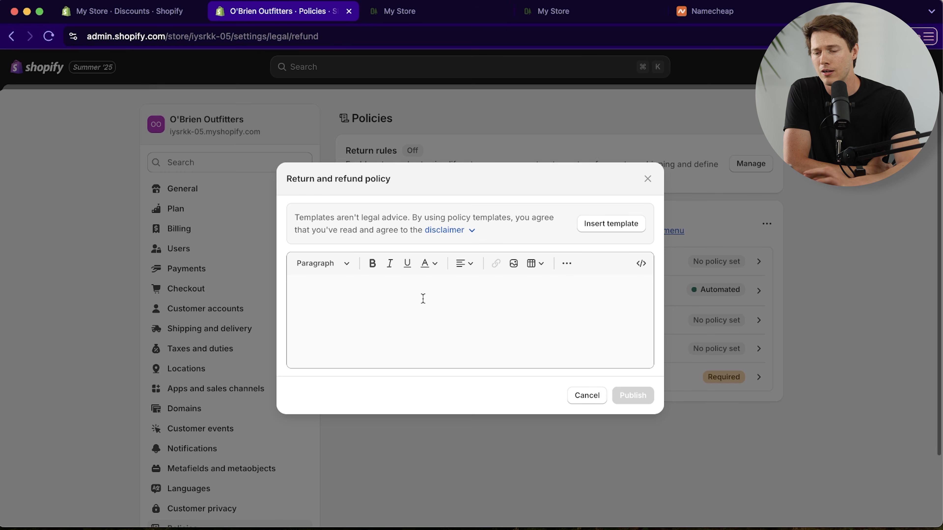
pyautogui.click(609, 224)
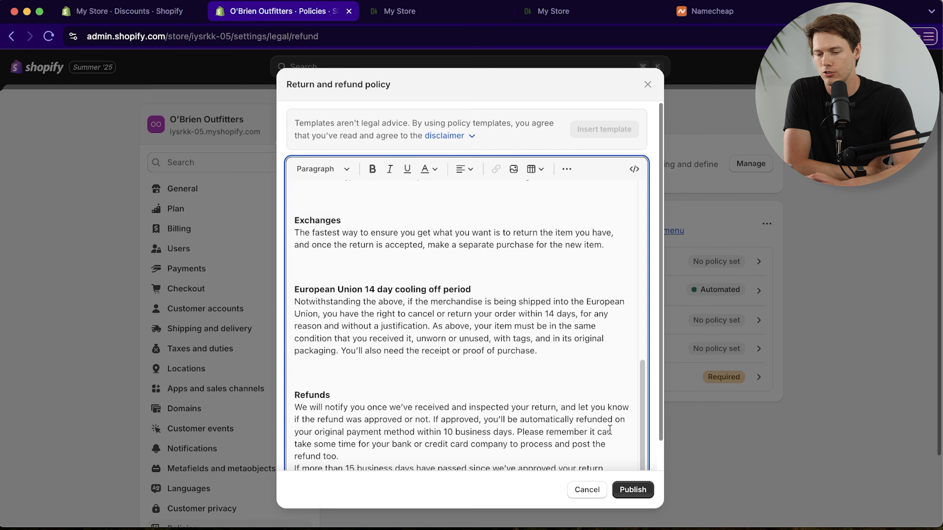
pyautogui.scroll(-2, 609, 408)
pyautogui.click(631, 490)
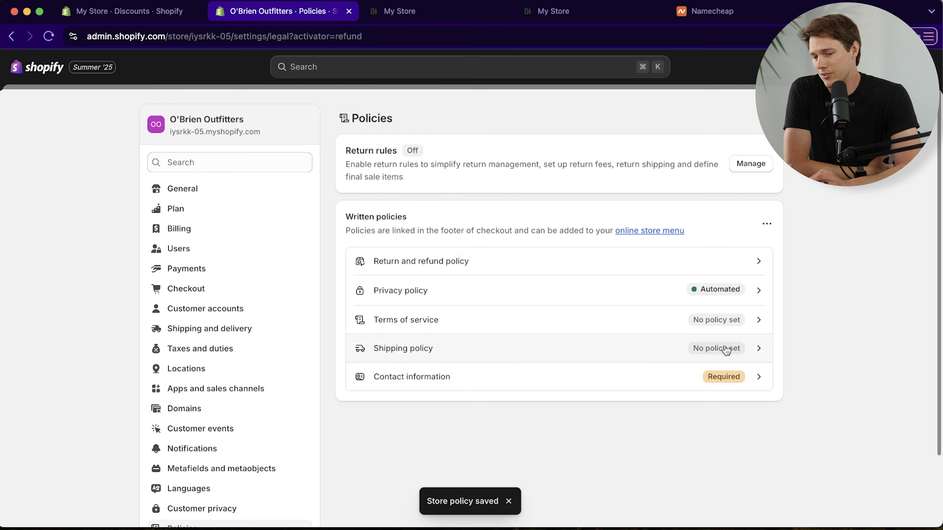
# Fill the terms of service policy with the template text and publish it.
pyautogui.click(665, 326)
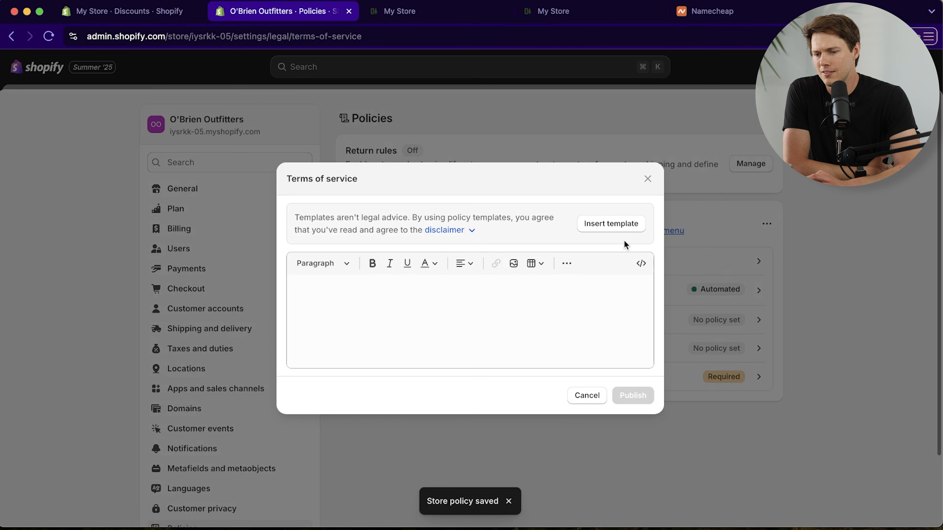
pyautogui.click(618, 228)
pyautogui.click(634, 490)
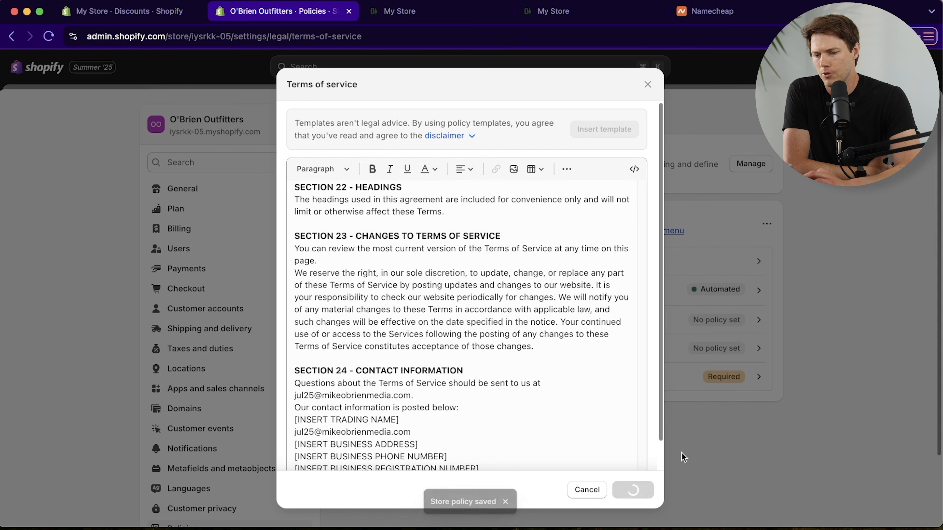
# Open the shipping policy, close it without adding text, and look over the remaining policy settings.
pyautogui.click(696, 349)
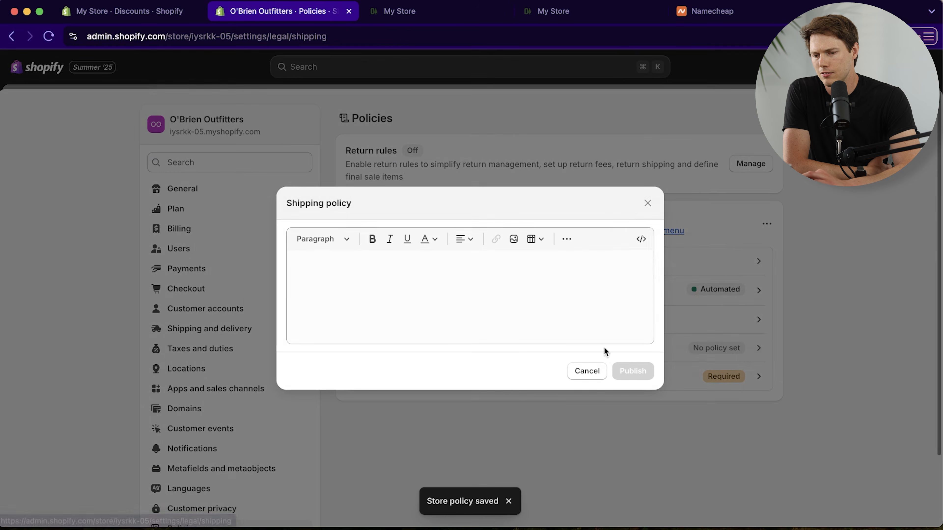
pyautogui.click(648, 203)
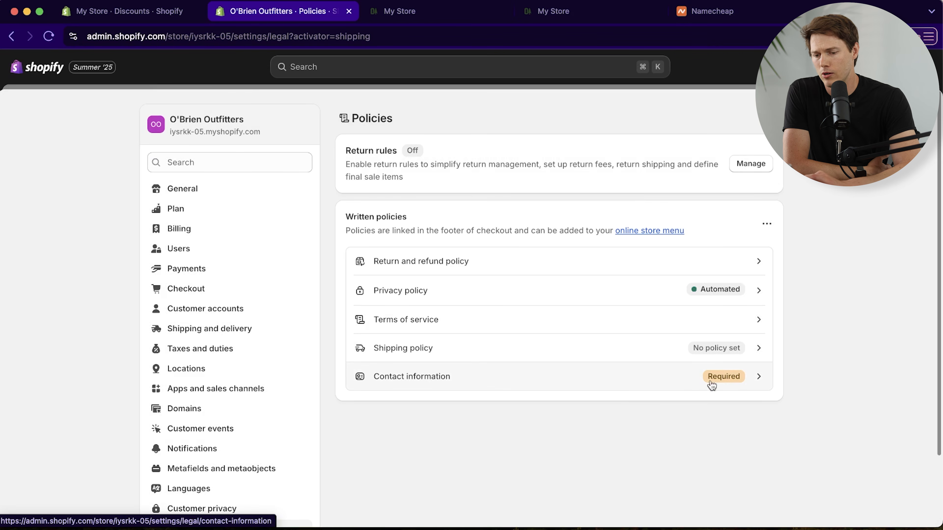
pyautogui.scroll(-3, 226, 415)
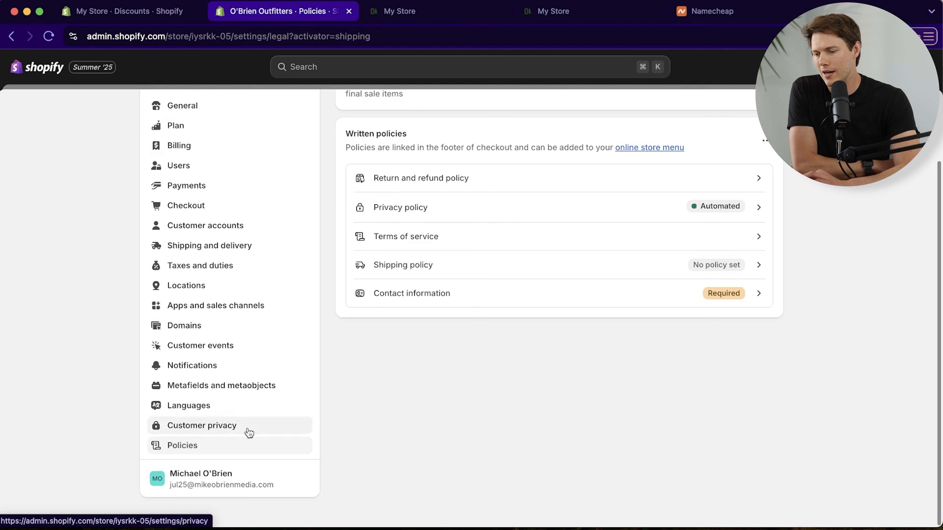
pyautogui.scroll(3, 653, 417)
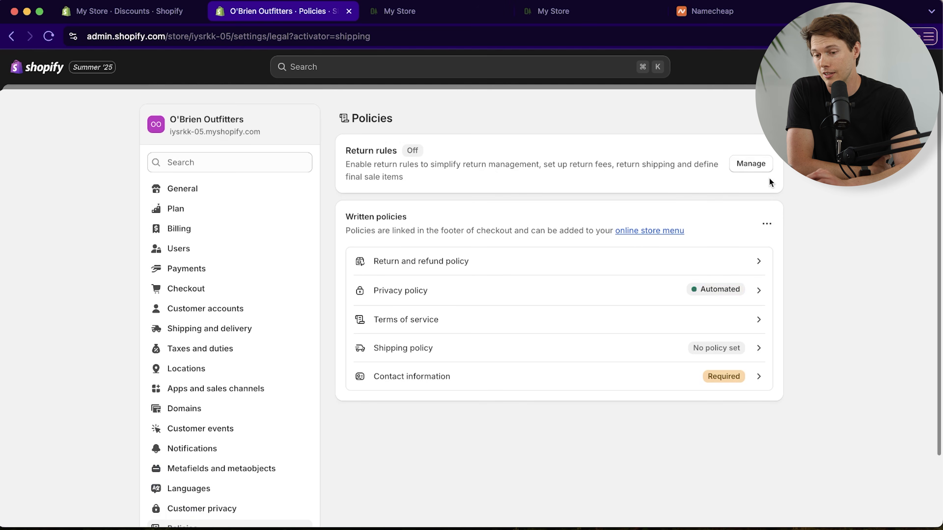
# Open the return rules for management, review the options and charge a 5% restocking fee.
pyautogui.click(751, 164)
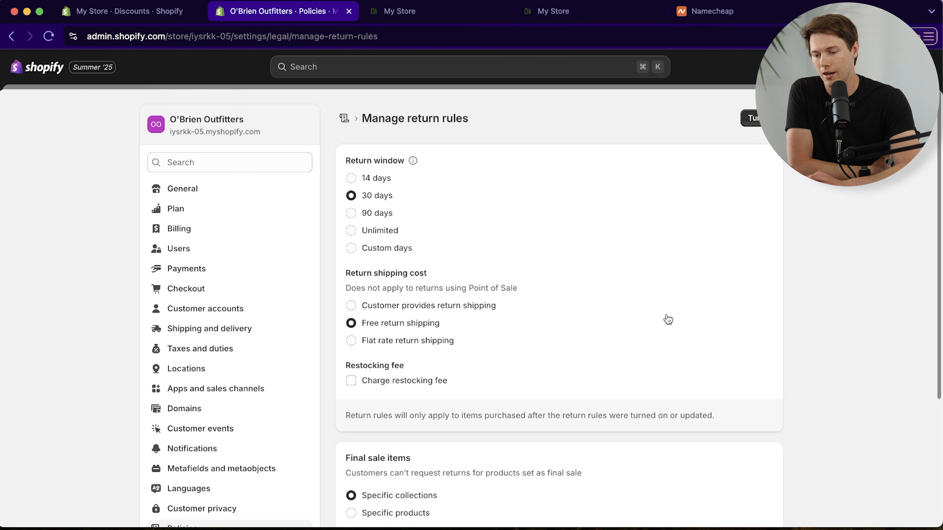
pyautogui.scroll(-5, 667, 320)
pyautogui.scroll(4, 668, 319)
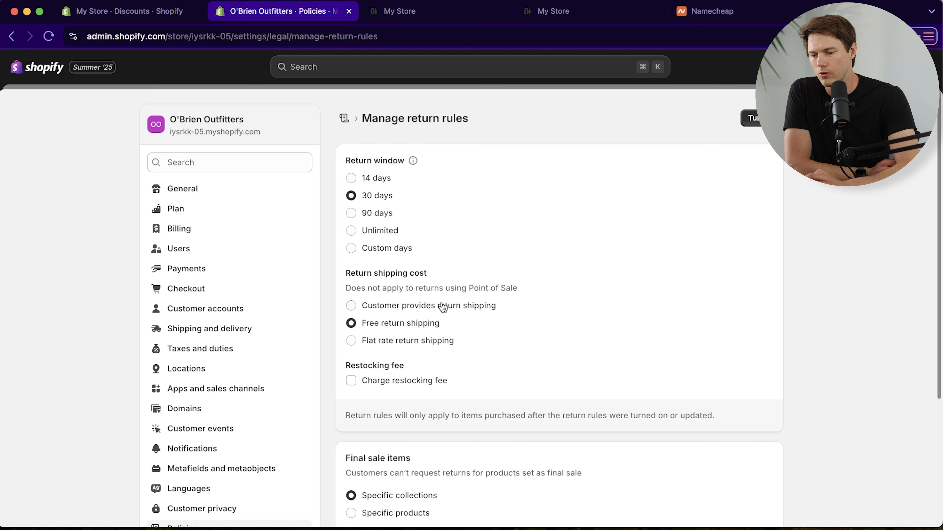
pyautogui.click(355, 381)
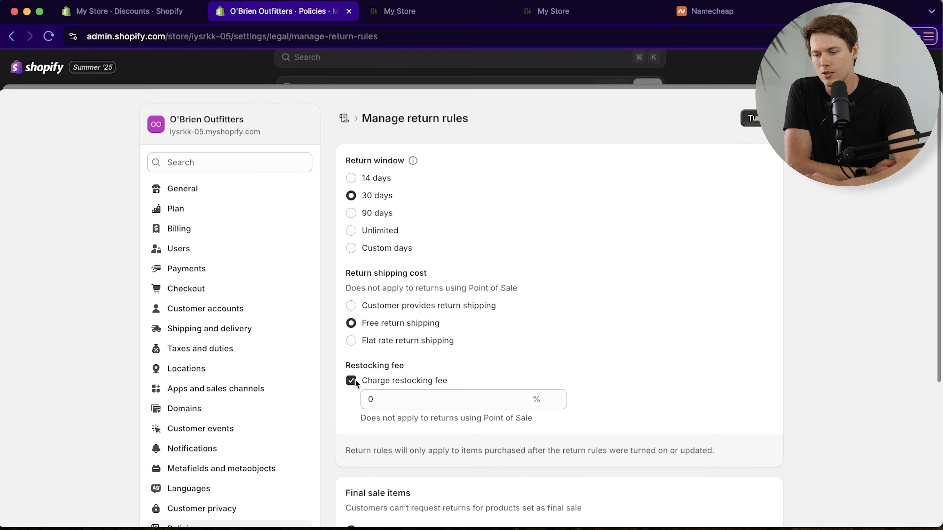
pyautogui.click(390, 398)
pyautogui.press('BackSpace')
pyautogui.write('5')
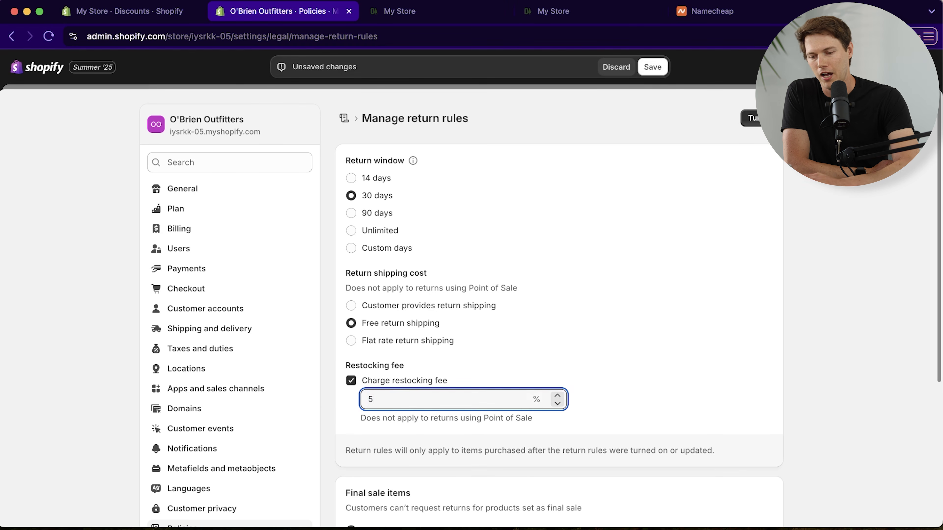
pyautogui.click(674, 394)
# Add the Going Fishing collection to the final sale items and save the return rules.
pyautogui.scroll(-5, 674, 394)
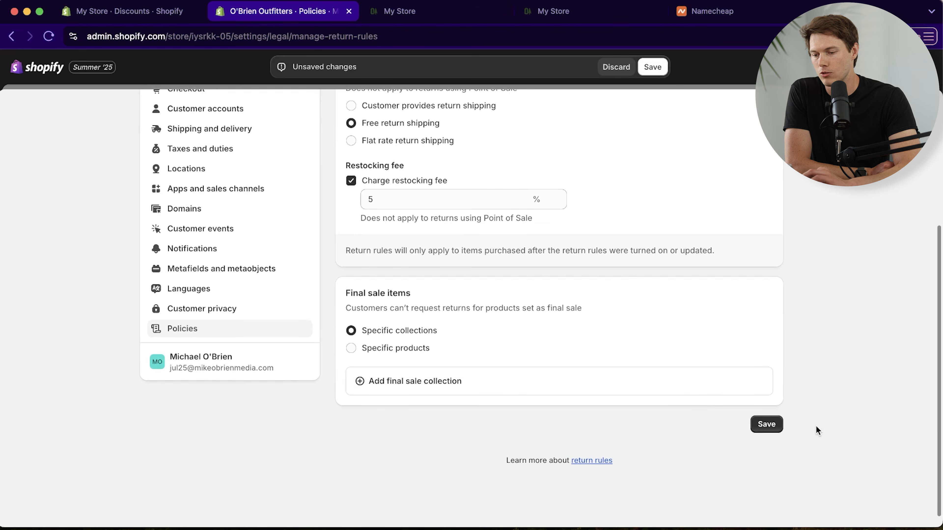
pyautogui.click(370, 386)
pyautogui.click(301, 235)
pyautogui.click(637, 415)
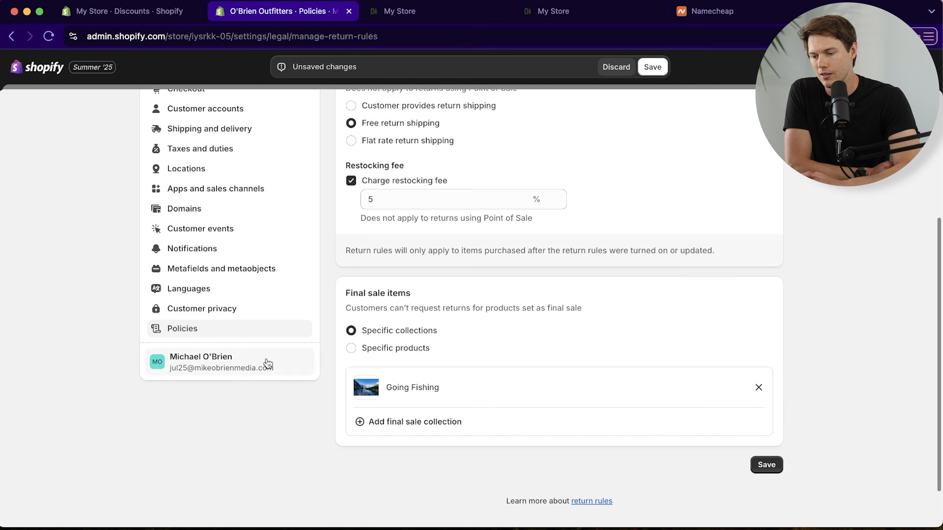
pyautogui.click(767, 466)
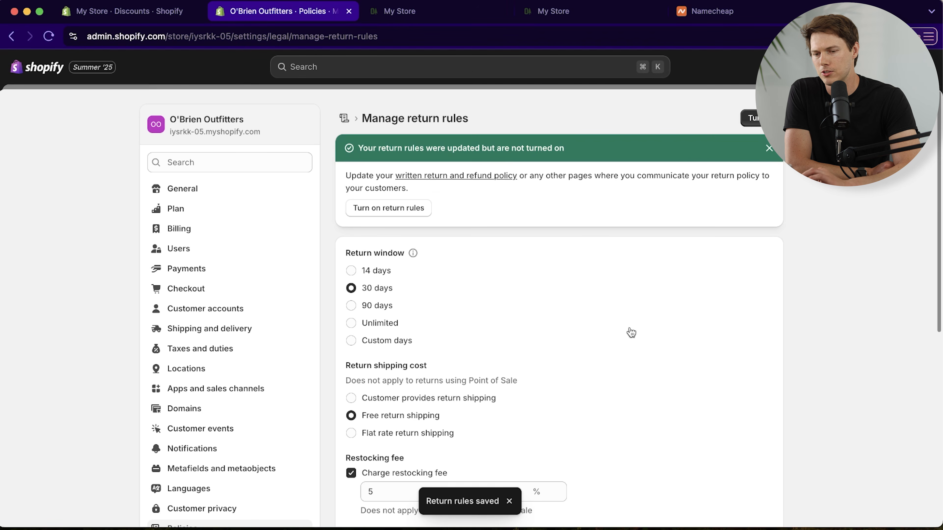
# Leave the settings and look over the store's customers, marketing, metaobjects and uploaded files.
pyautogui.click(926, 105)
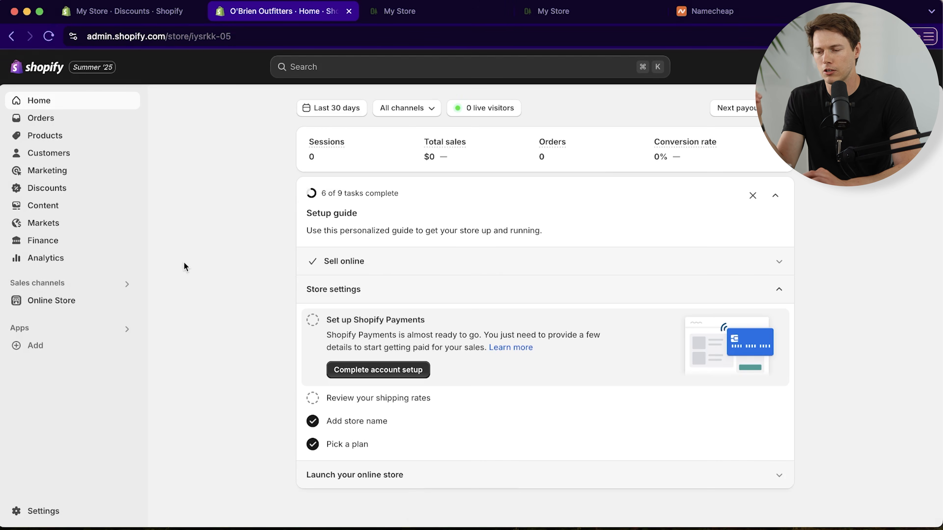
pyautogui.click(81, 163)
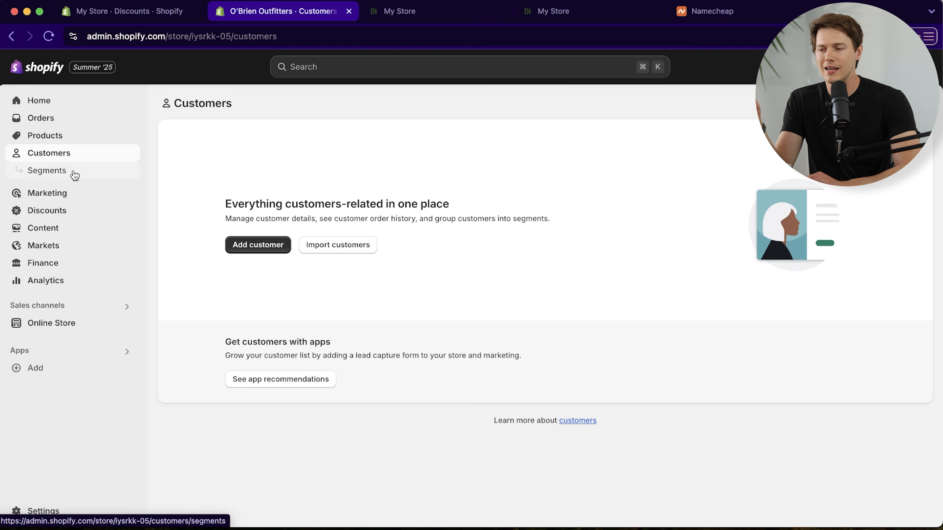
pyautogui.click(74, 193)
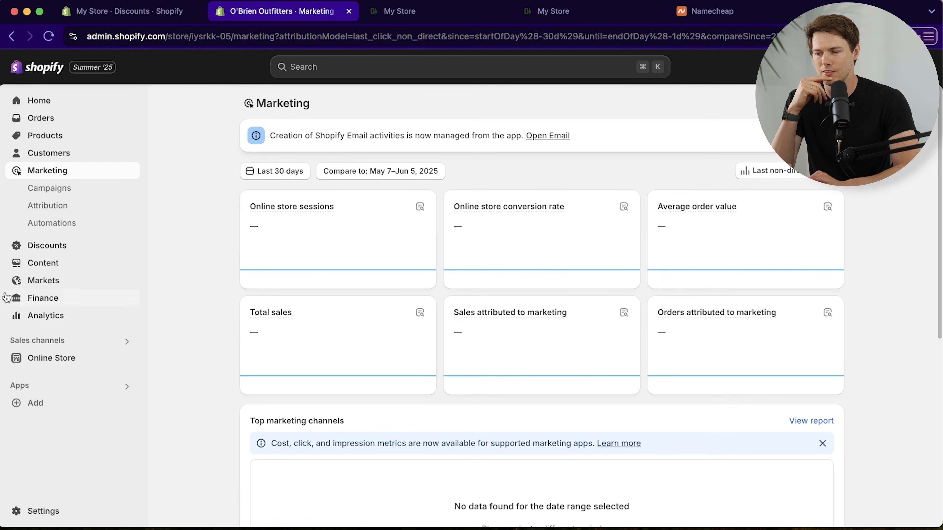
pyautogui.click(68, 261)
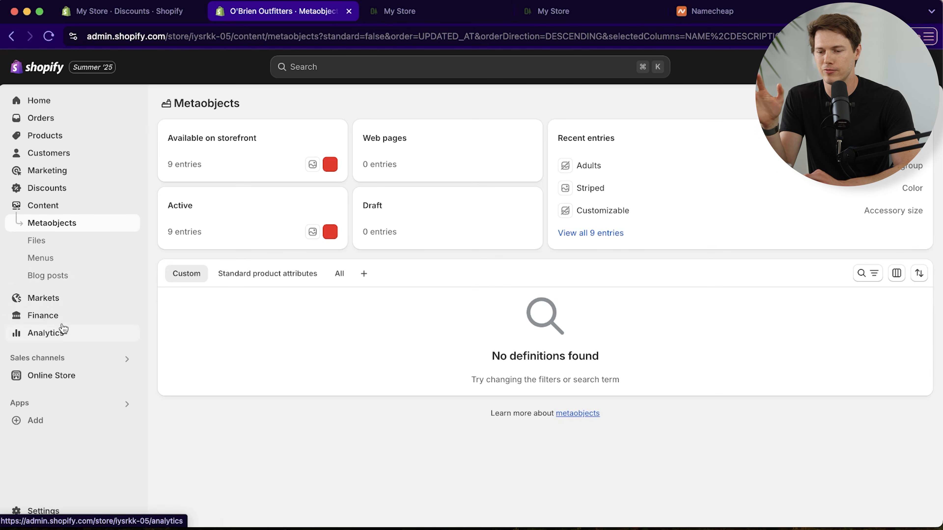
pyautogui.click(55, 243)
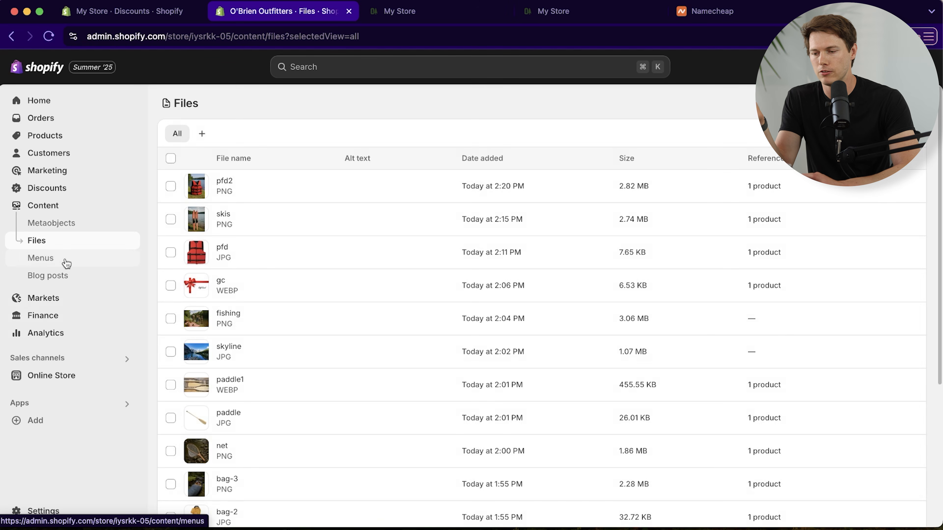
pyautogui.scroll(-5, 442, 153)
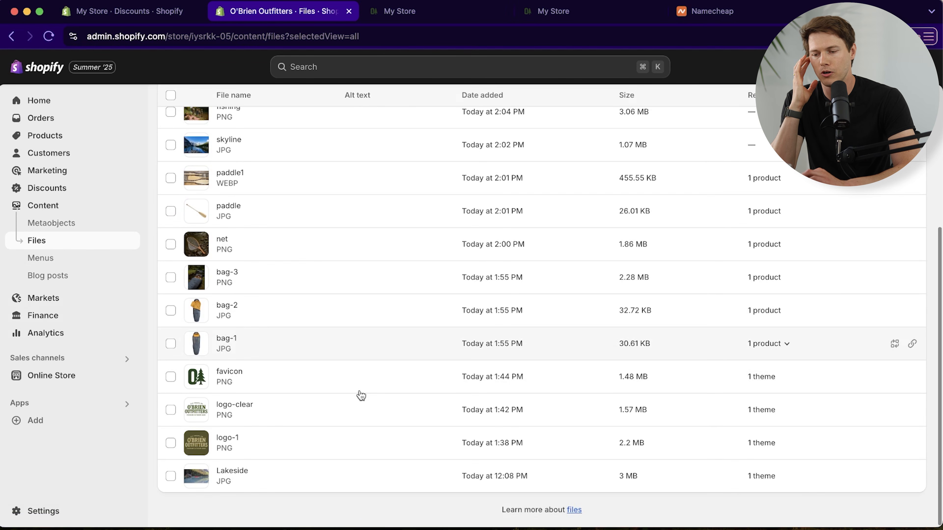
pyautogui.scroll(5, 360, 395)
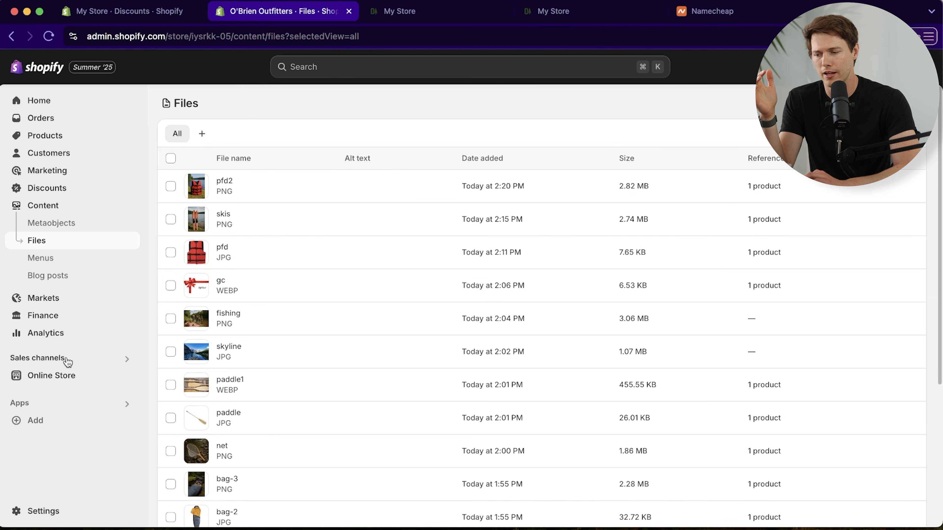
# Look over the store's markets and finance pages, and examine the sales and session charts in the analytics.
pyautogui.click(50, 307)
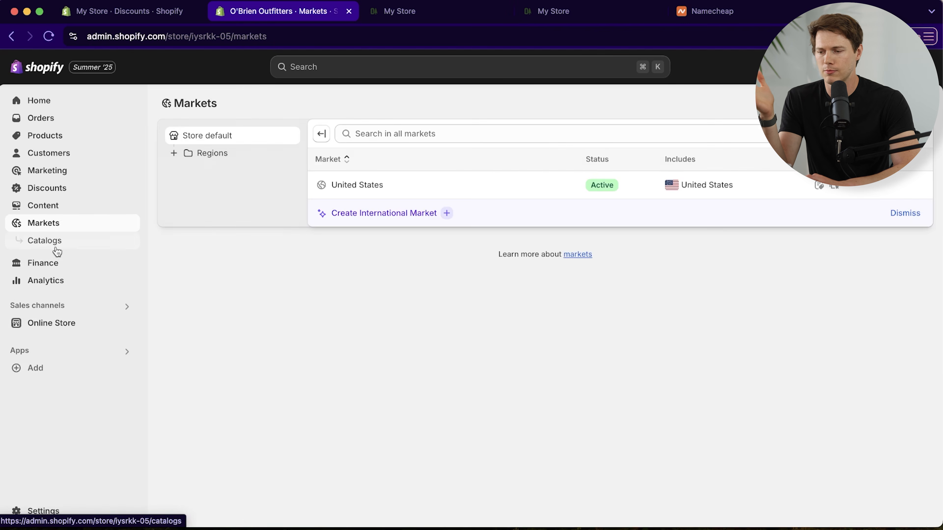
pyautogui.click(42, 265)
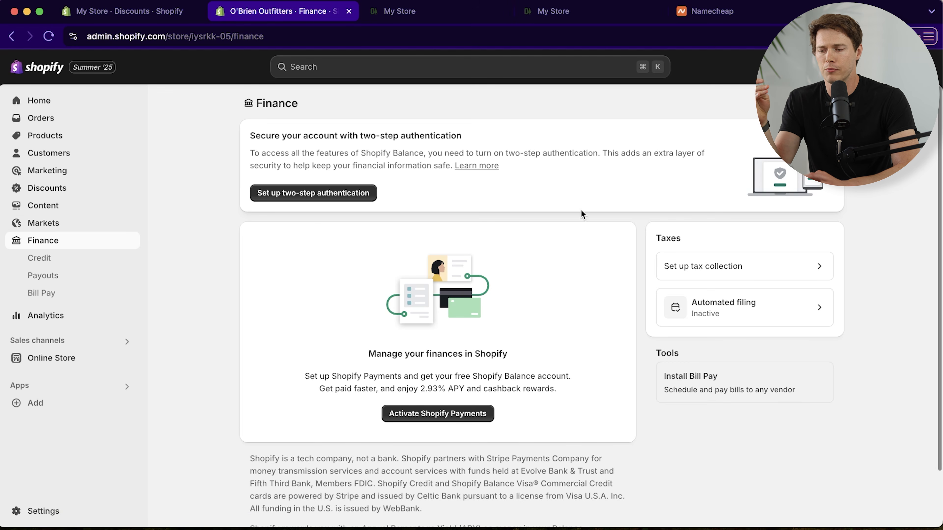
pyautogui.click(67, 325)
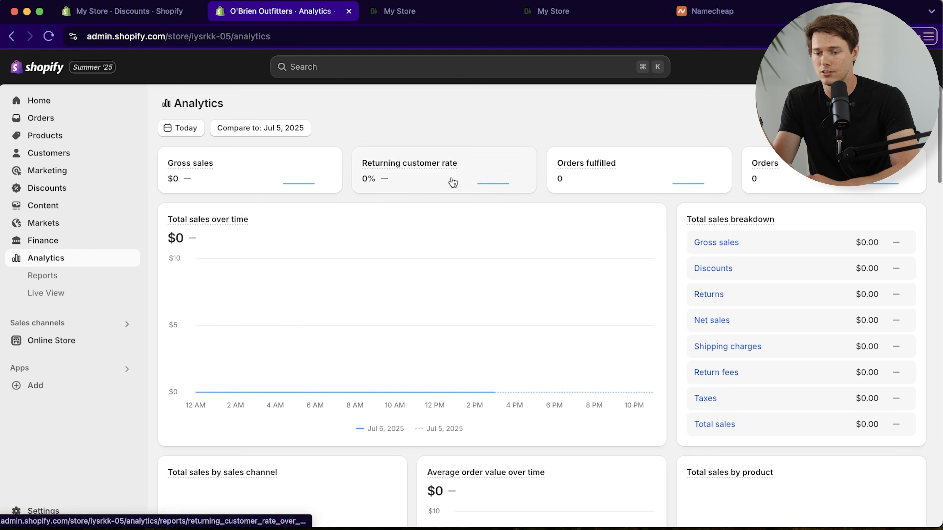
pyautogui.scroll(-3, 590, 225)
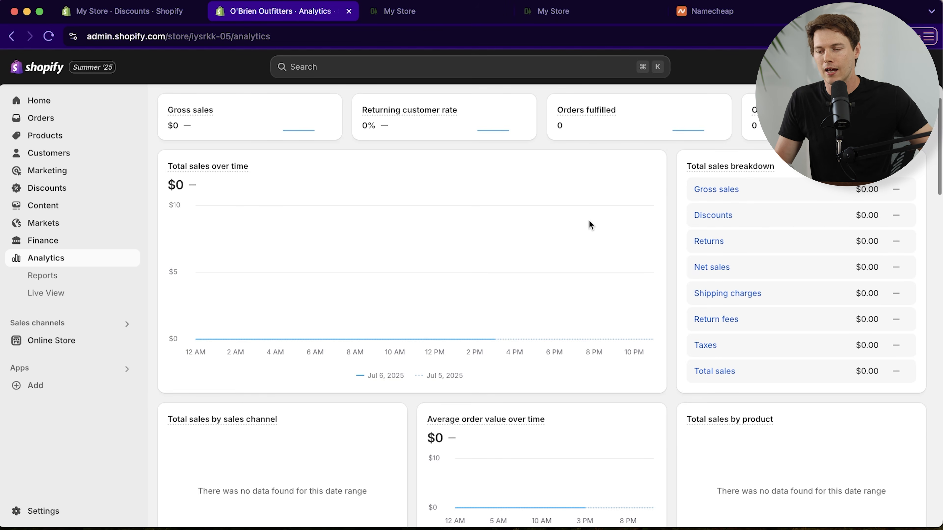
pyautogui.scroll(-10, 590, 221)
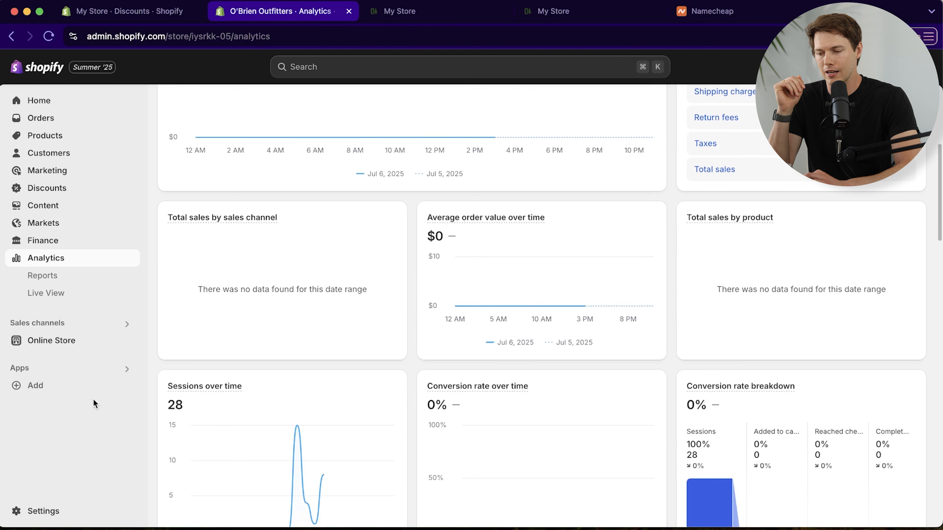
# Install the recommended TikTok app as a sales channel and pin it to the store's navigation.
pyautogui.click(127, 324)
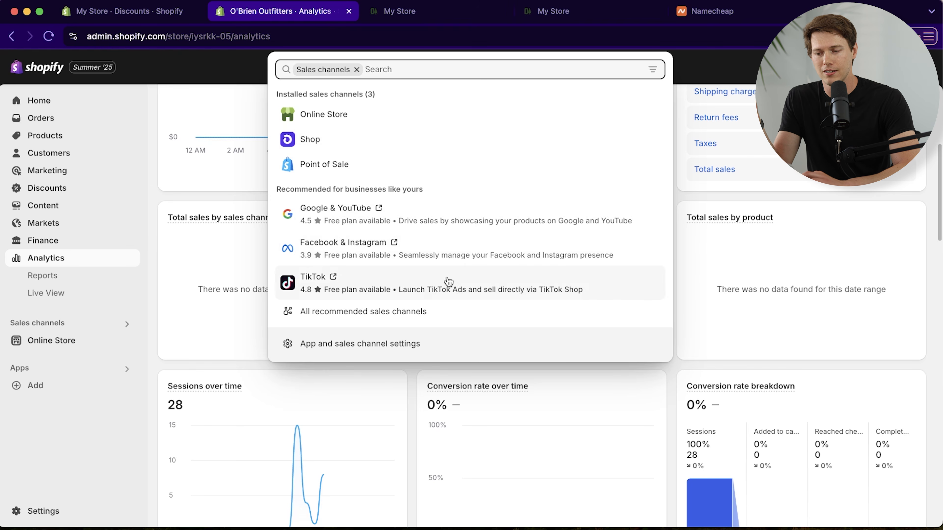
pyautogui.click(435, 285)
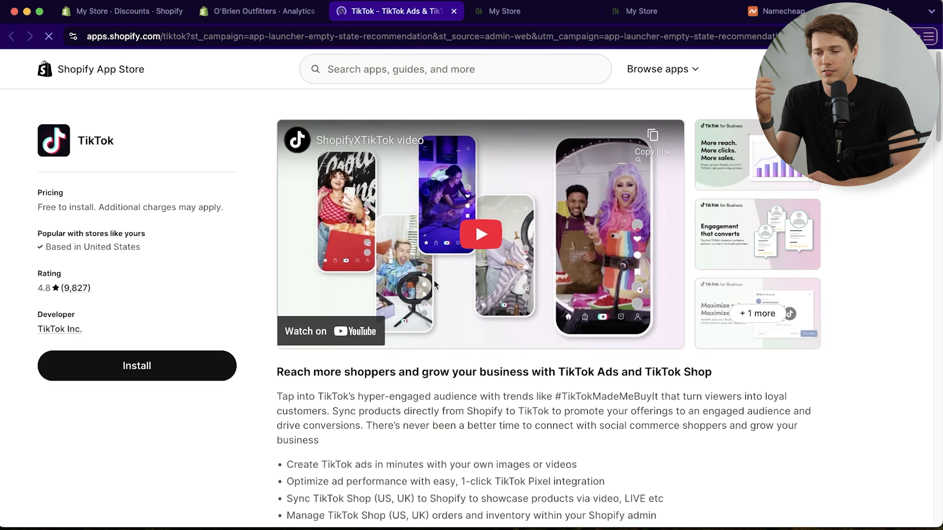
pyautogui.click(146, 379)
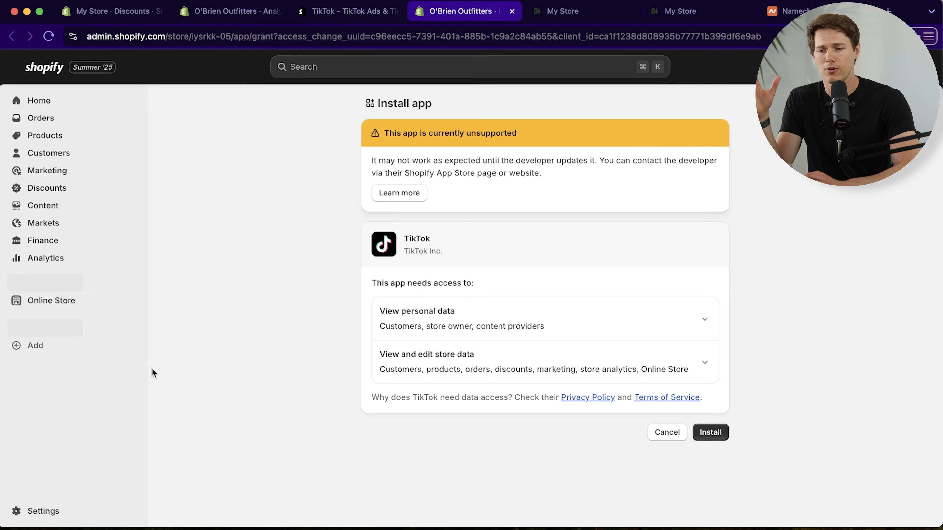
pyautogui.click(724, 435)
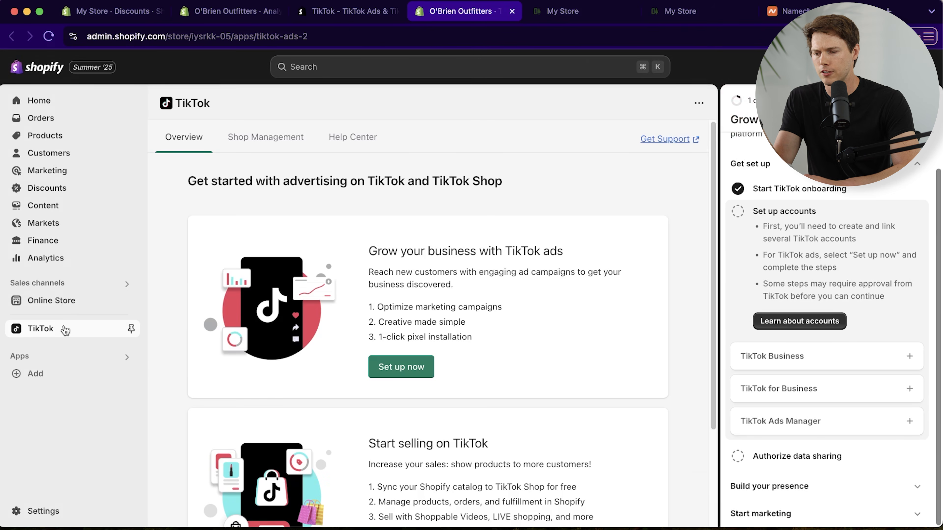
pyautogui.click(131, 329)
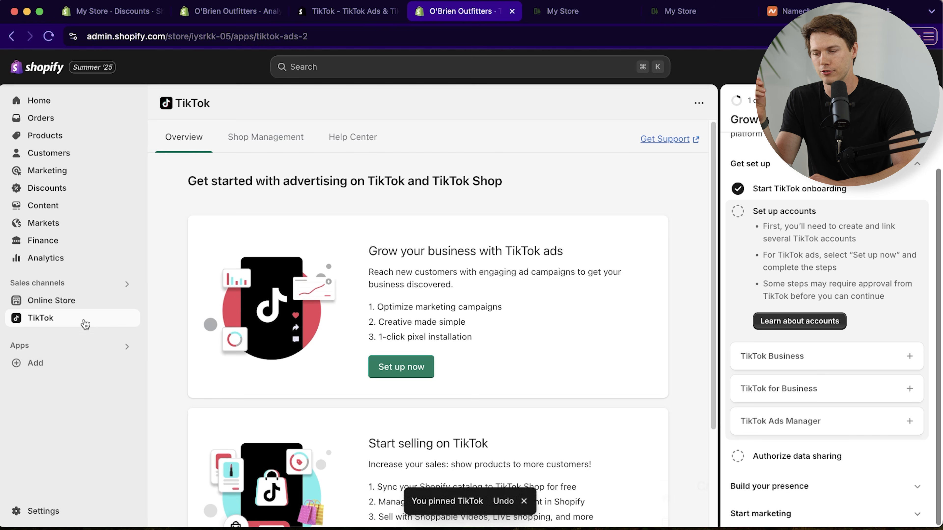
# Look through the apps picked for the store, close the suggestions and open the searchable list of installed and recommended apps.
pyautogui.click(36, 364)
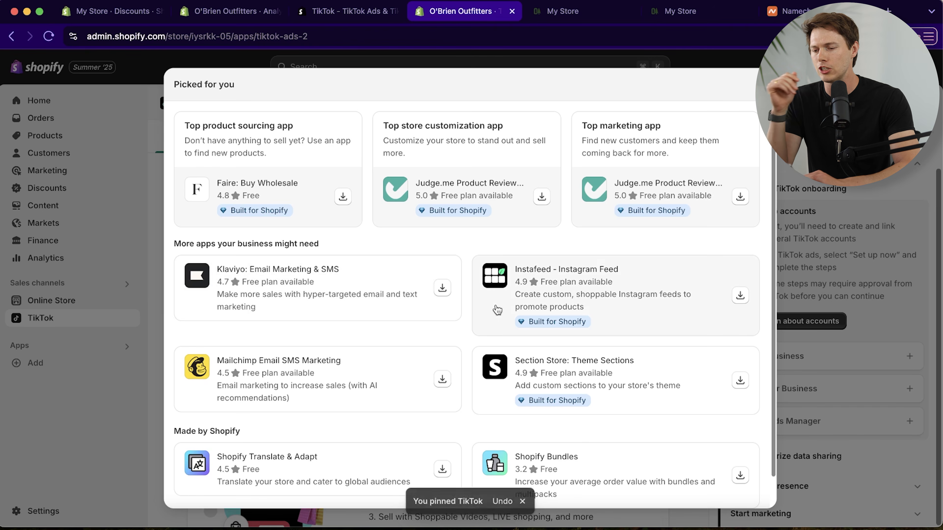
pyautogui.scroll(-1, 519, 293)
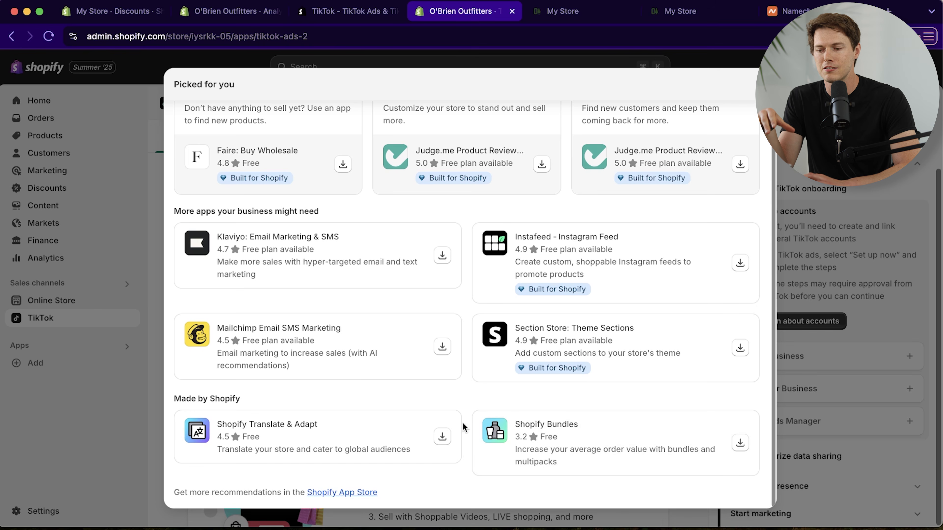
pyautogui.scroll(2, 545, 399)
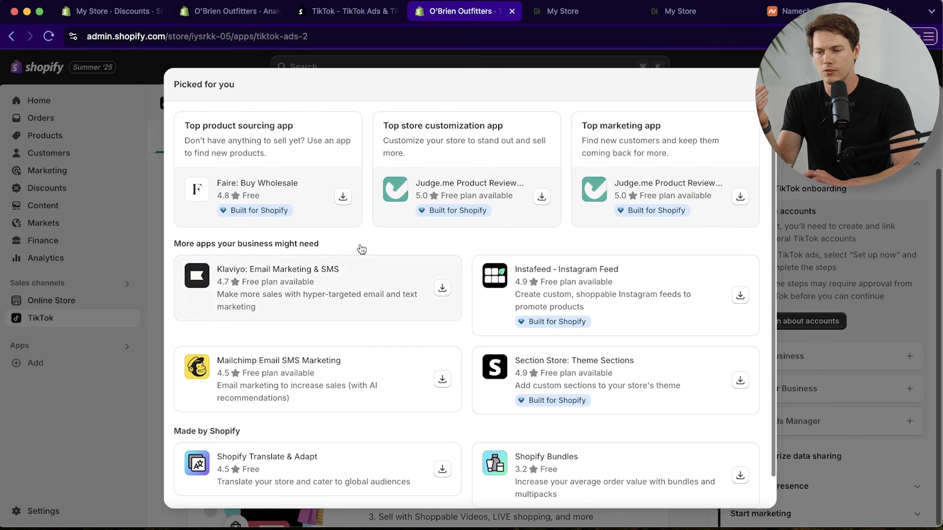
pyautogui.click(95, 428)
pyautogui.click(44, 363)
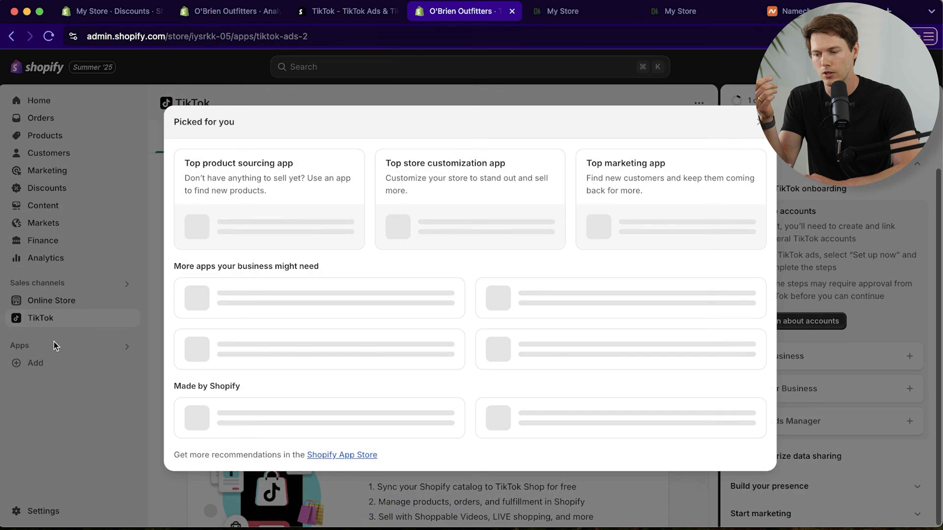
pyautogui.click(53, 345)
pyautogui.click(86, 349)
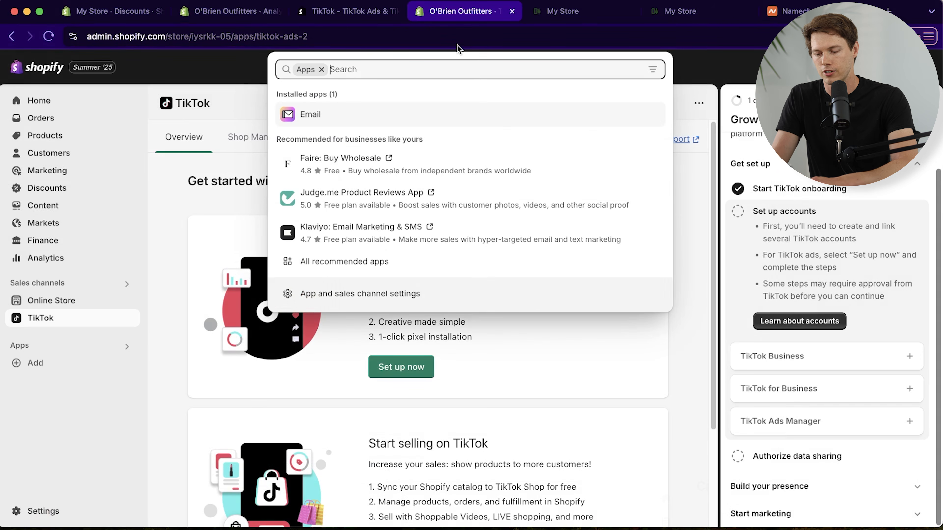
# Find the Omnisend Email Marketing & SMS app, install it on the store and return to the store's analytics page.
pyautogui.write('omnisend')
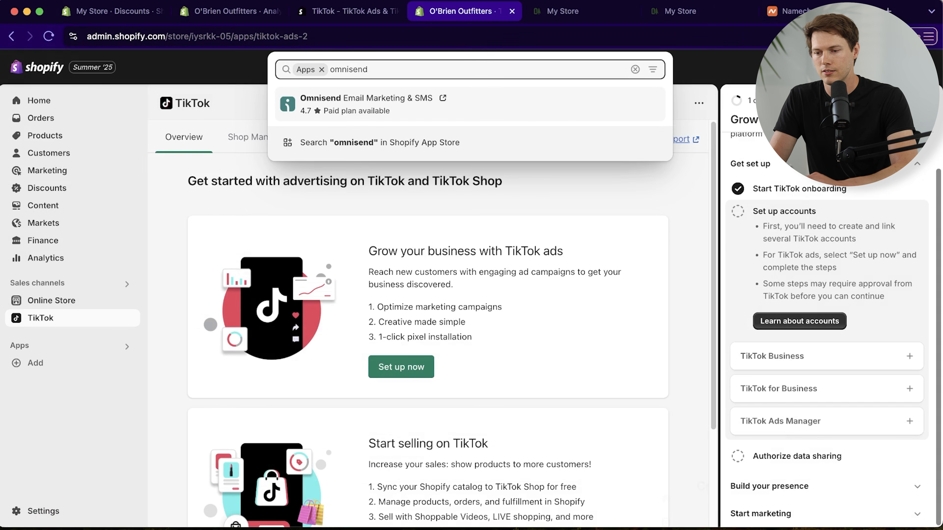
pyautogui.click(530, 99)
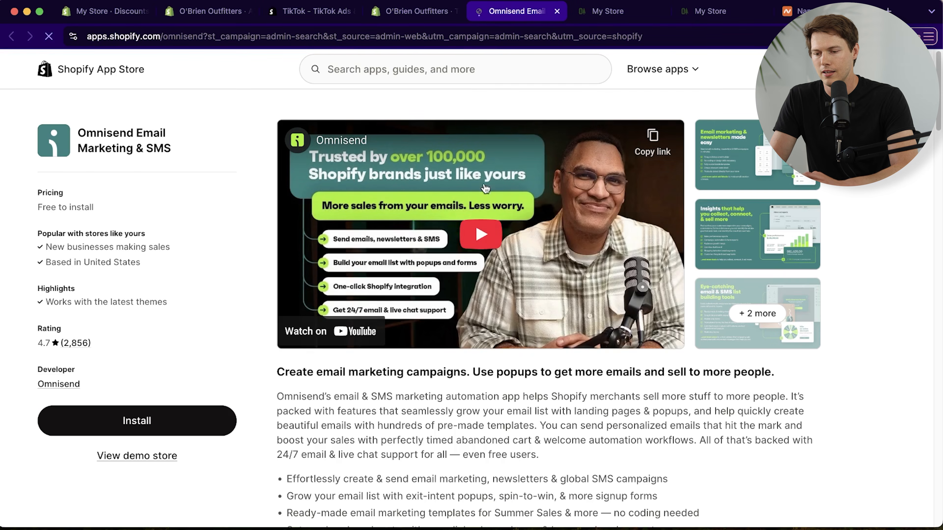
pyautogui.click(107, 422)
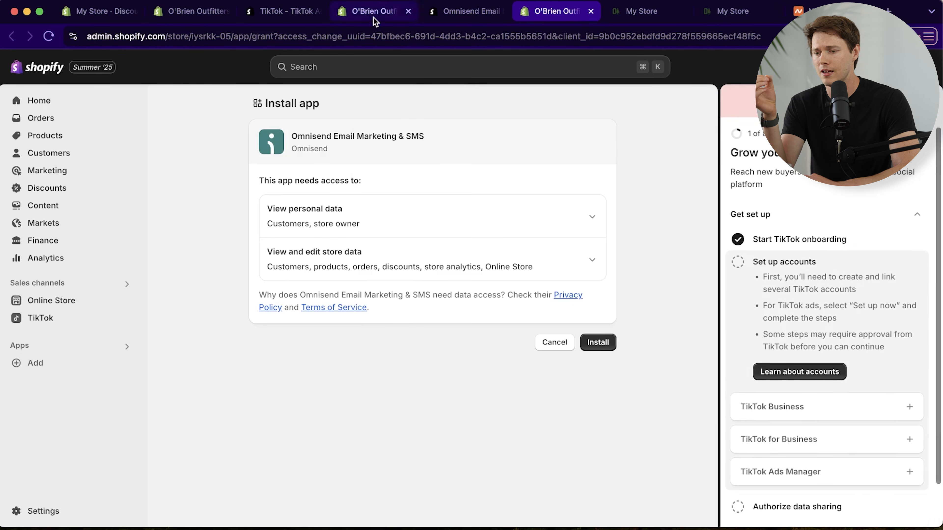
pyautogui.click(601, 349)
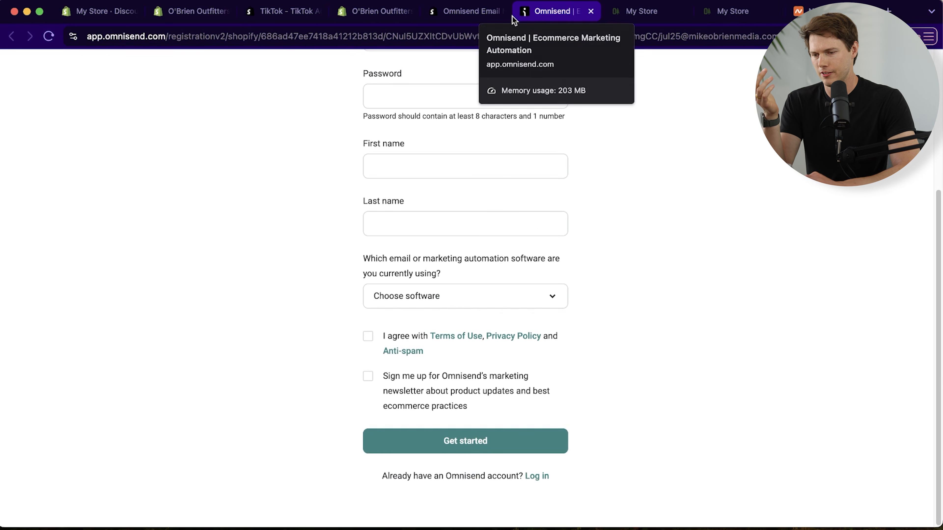
pyautogui.click(381, 12)
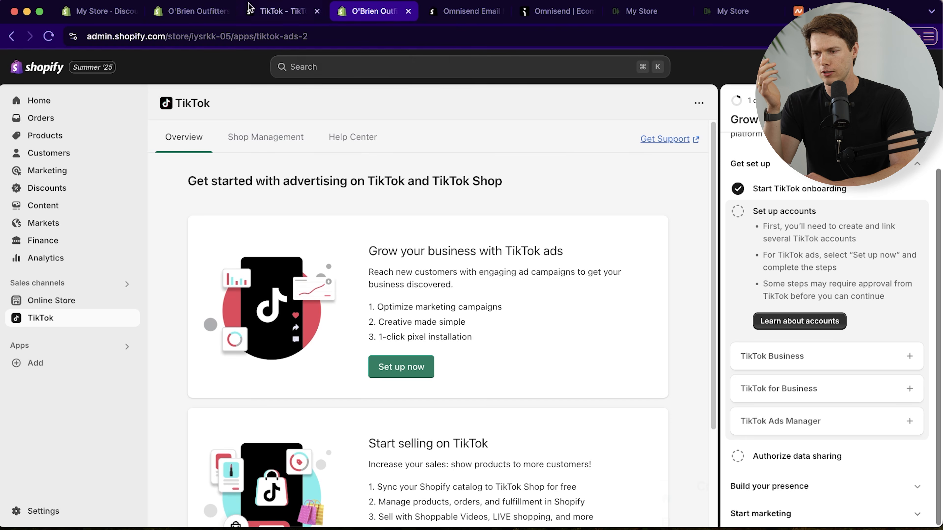
pyautogui.click(167, 12)
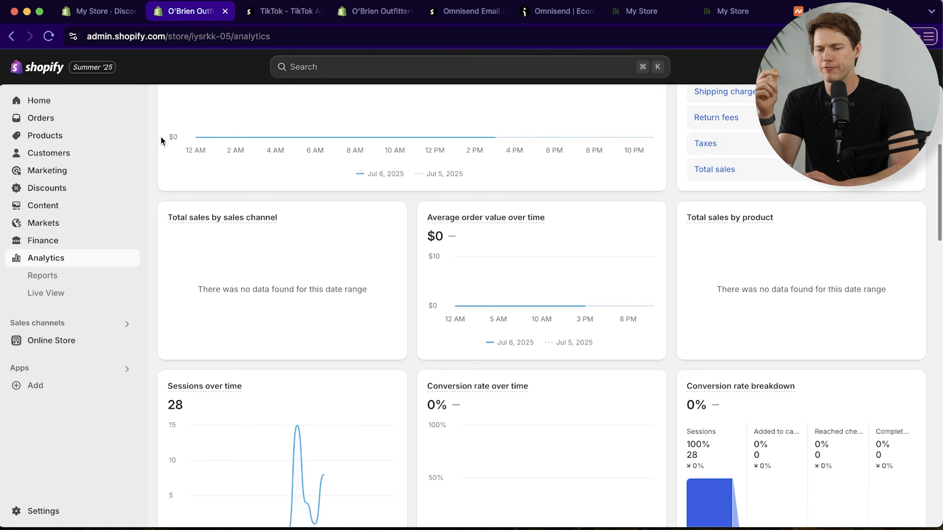